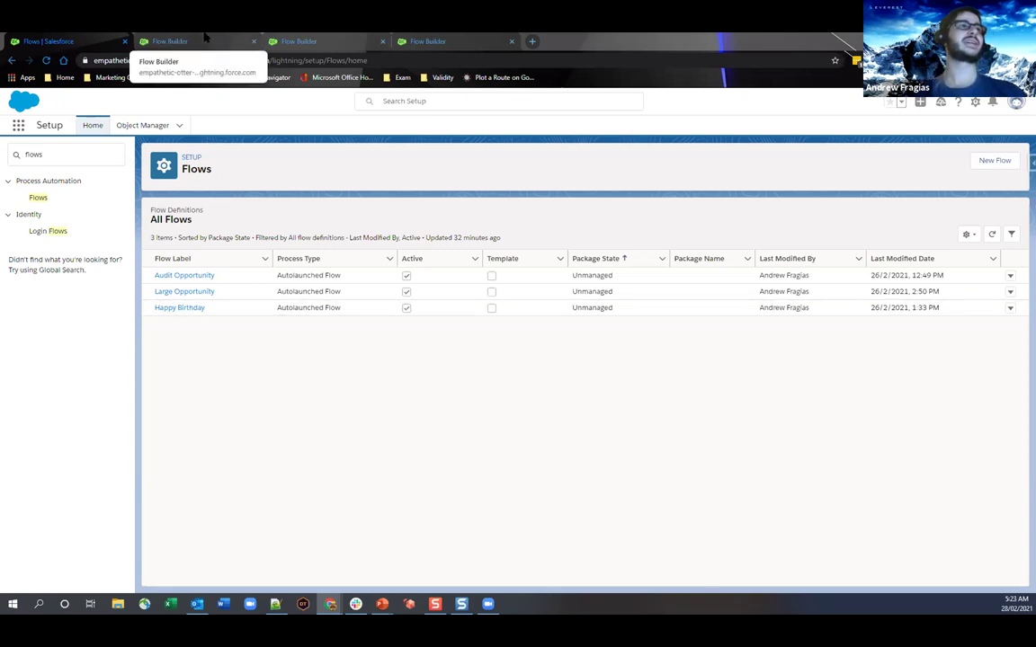
Open the Audit Opportunity flow and review its trigger configuration without changing it
left_click(204, 39)
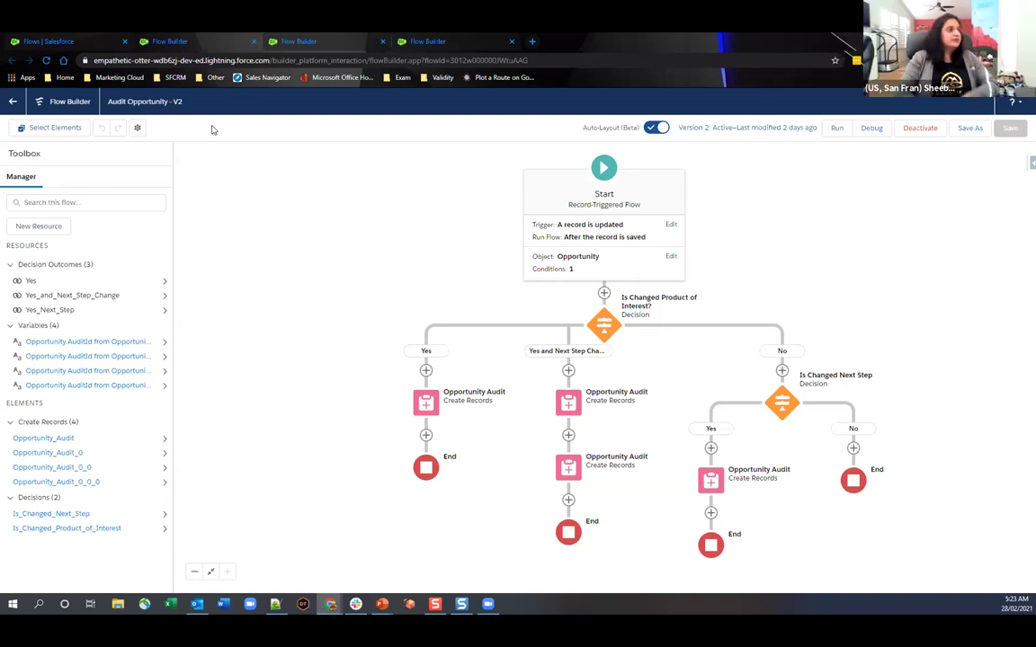
left_click(670, 226)
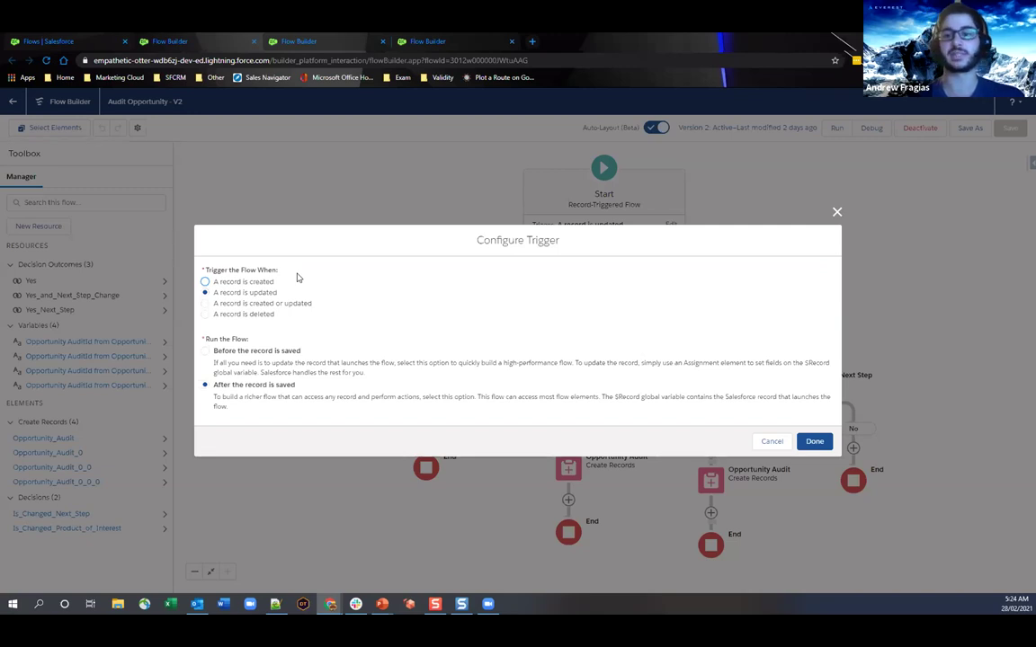
left_click(836, 214)
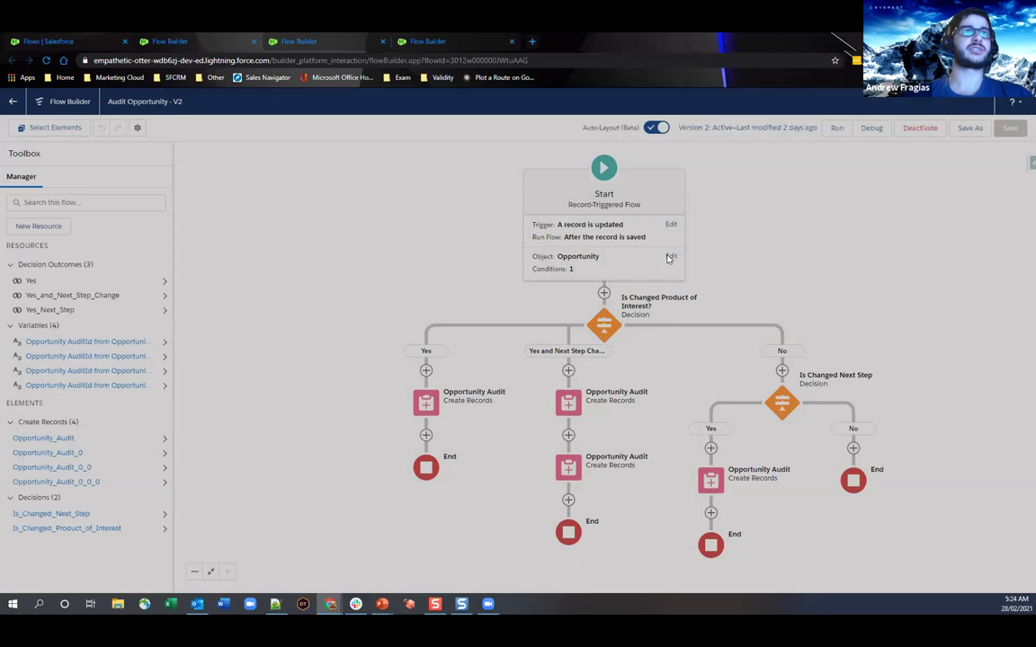
In the Opportunity object settings, clear the IsClosed condition's value and reselect $GlobalConstant.False, closing the settings without applying
left_click(667, 260)
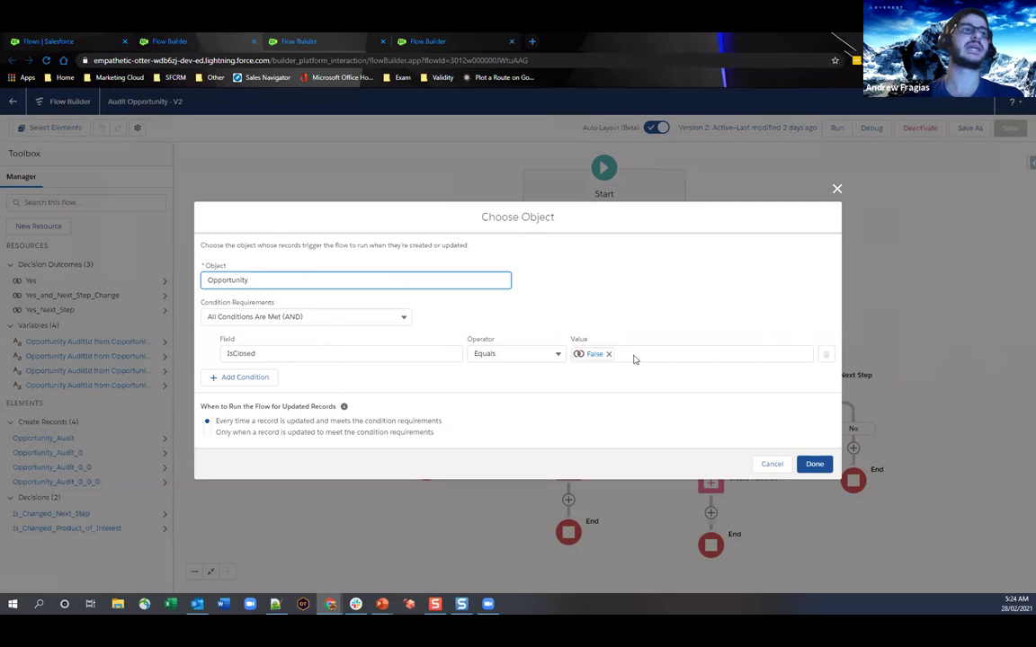
left_click(588, 359)
left_click(588, 358)
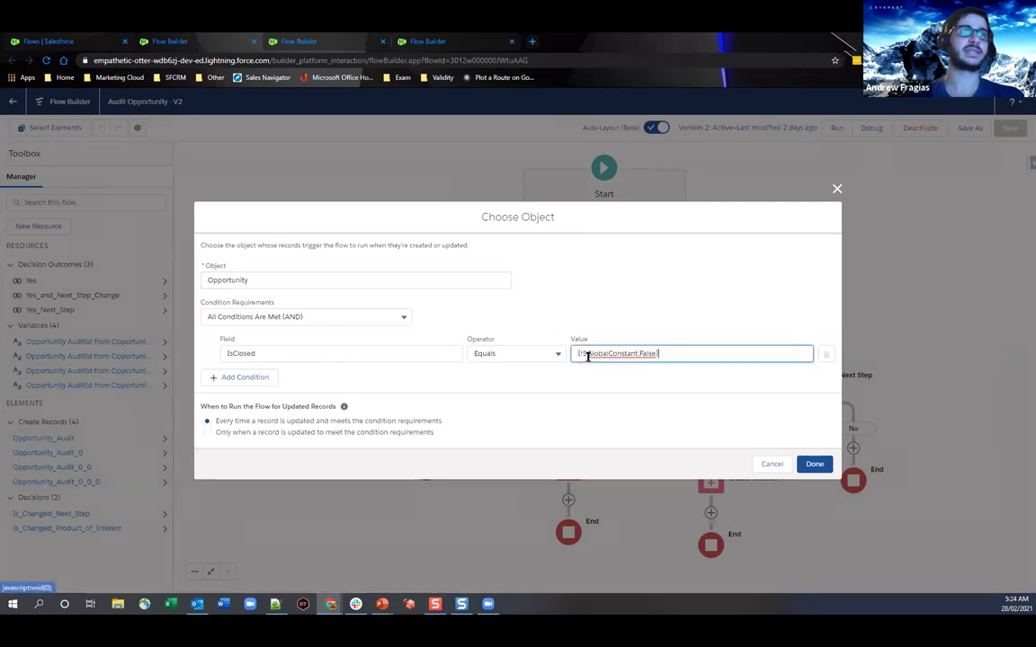
left_click(612, 357)
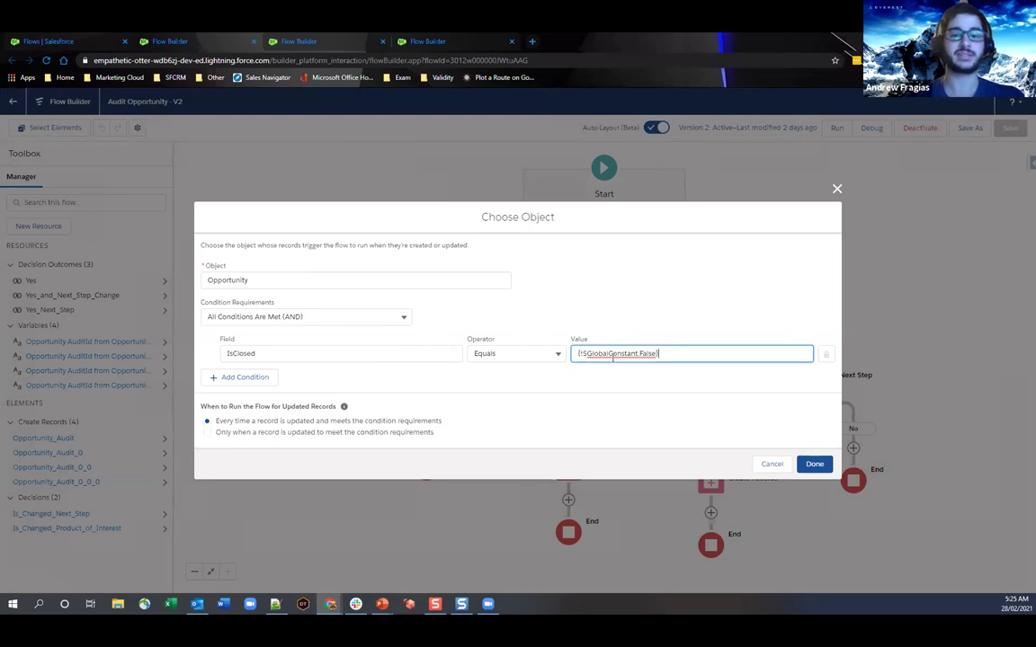
key("BackSpace")
key("BackSpace")
key("BackSpace")
key("BackSpace")
key("BackSpace")
key("BackSpace")
key("BackSpace")
key("BackSpace")
key("BackSpace")
key("BackSpace")
key("BackSpace")
key("BackSpace")
key("BackSpace")
key("BackSpace")
key("BackSpace")
key("BackSpace")
key("BackSpace")
key("BackSpace")
key("BackSpace")
key("BackSpace")
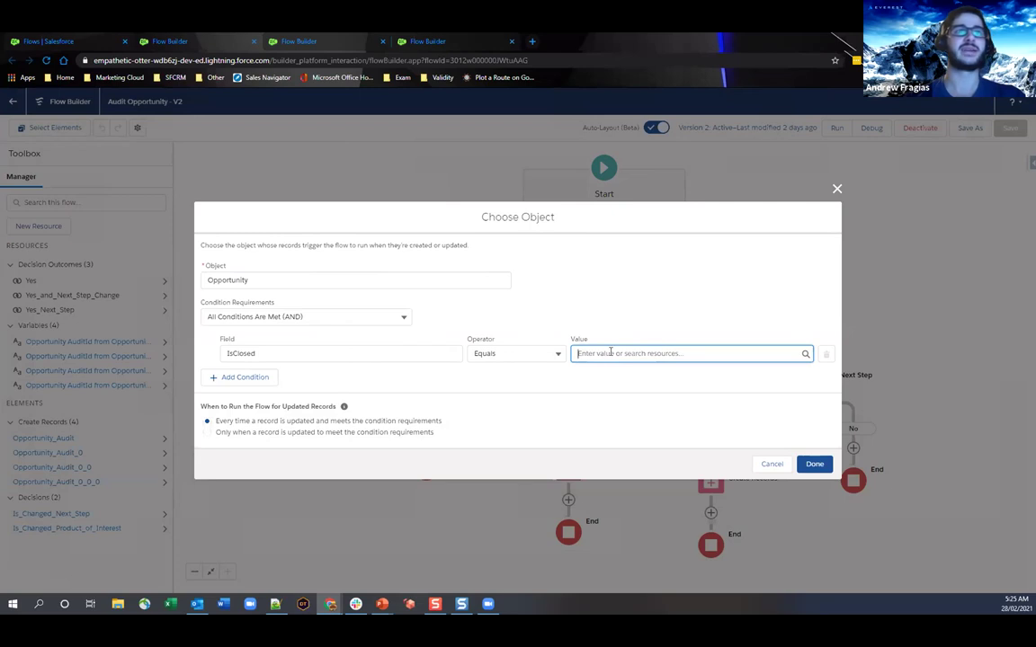
left_click(611, 353)
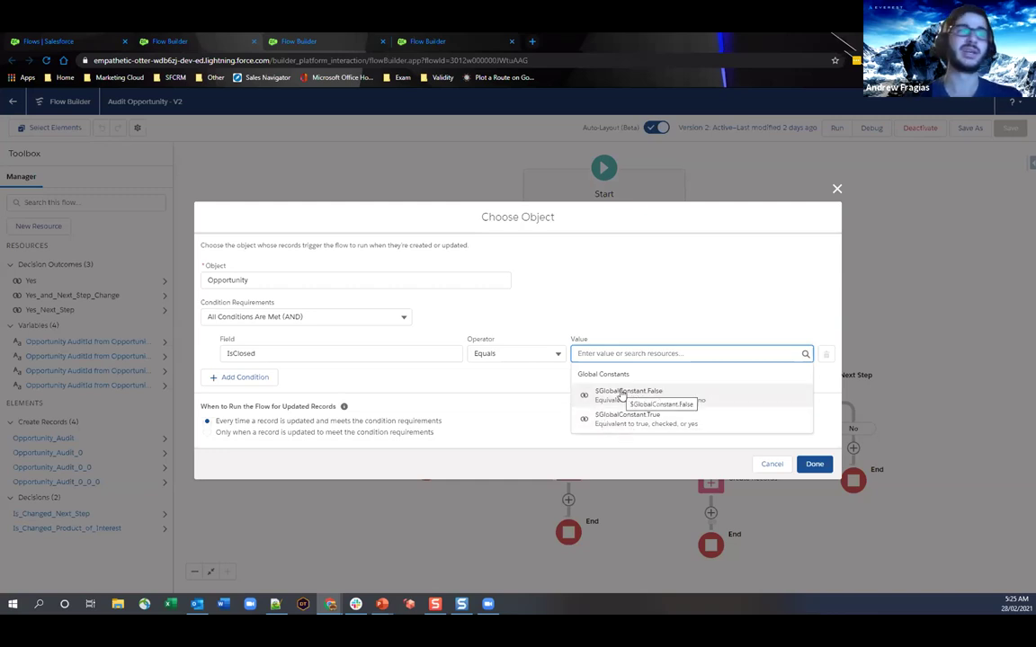
left_click(620, 394)
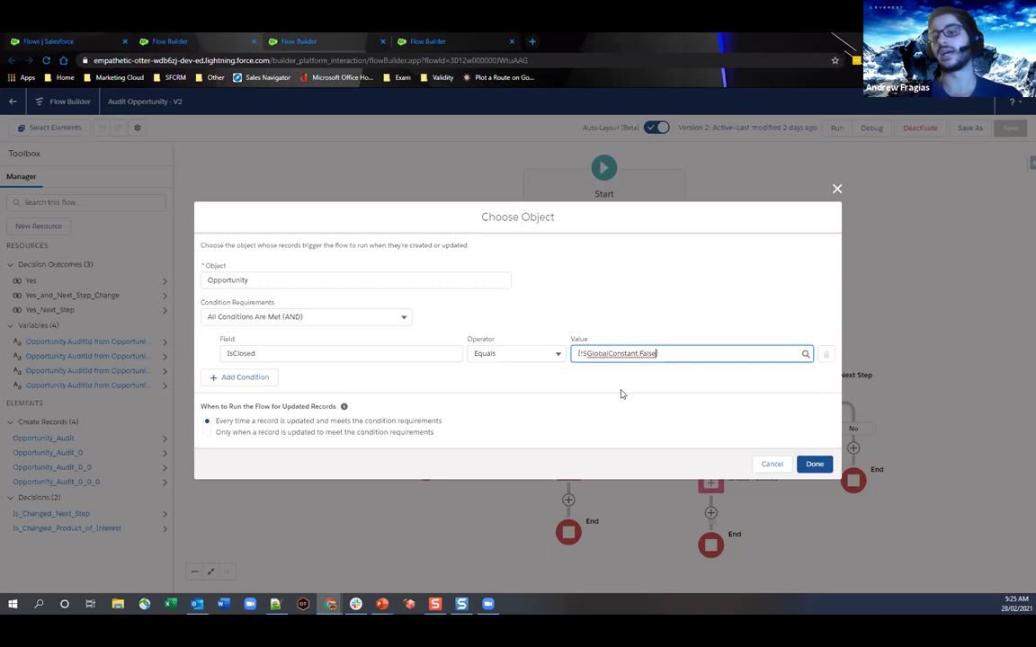
left_click(620, 395)
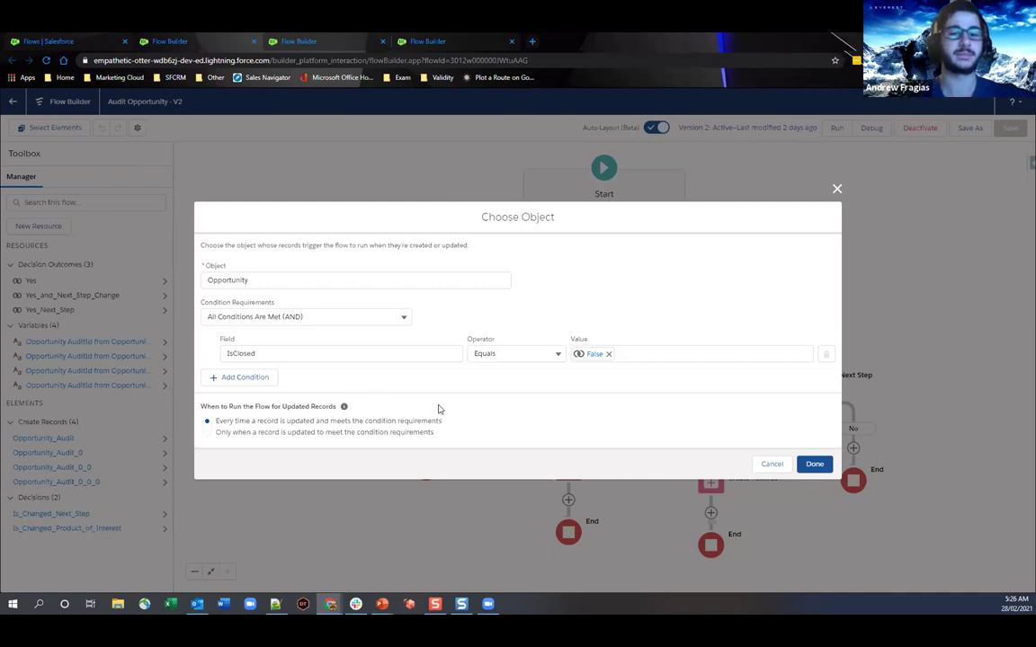
left_click(836, 188)
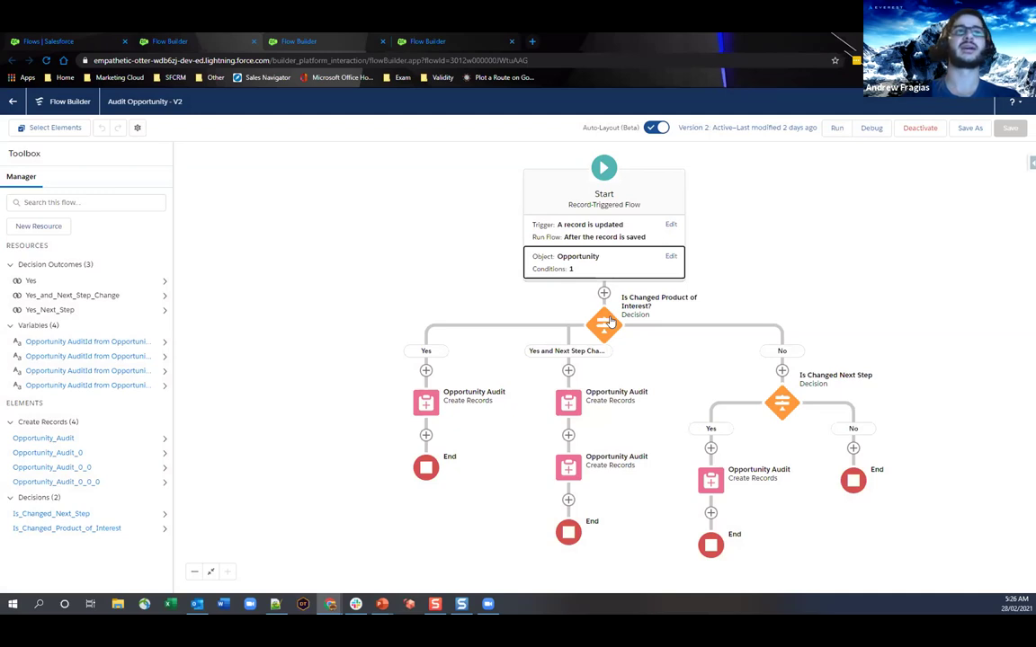
Open the Is Changed Product of Interest? decision and examine the resources and prior-record values in the Yes outcome's conditions
left_click(608, 320)
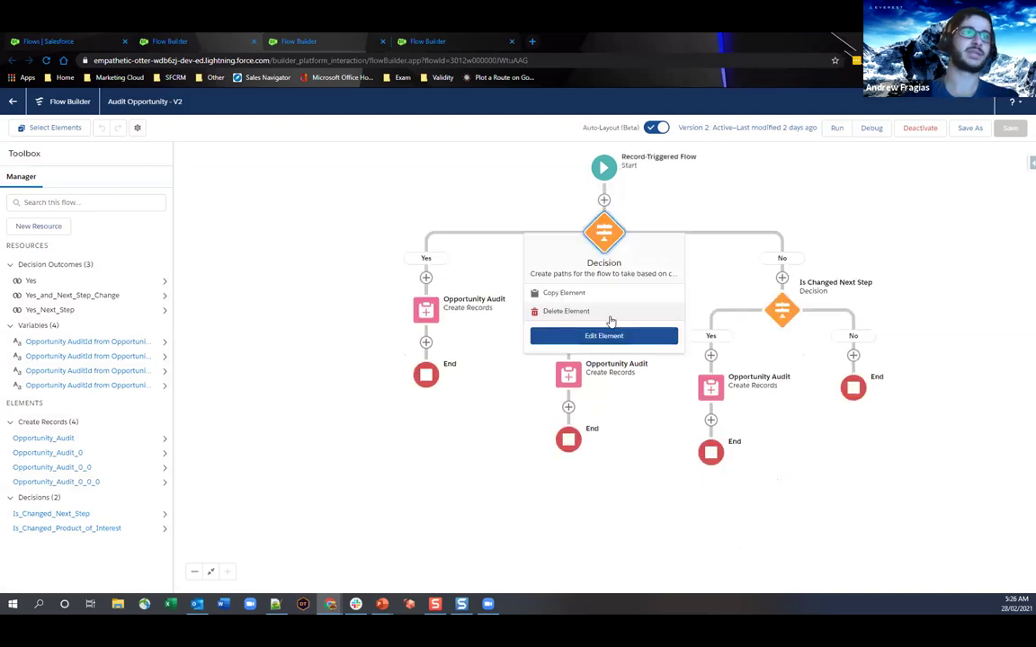
left_click(616, 339)
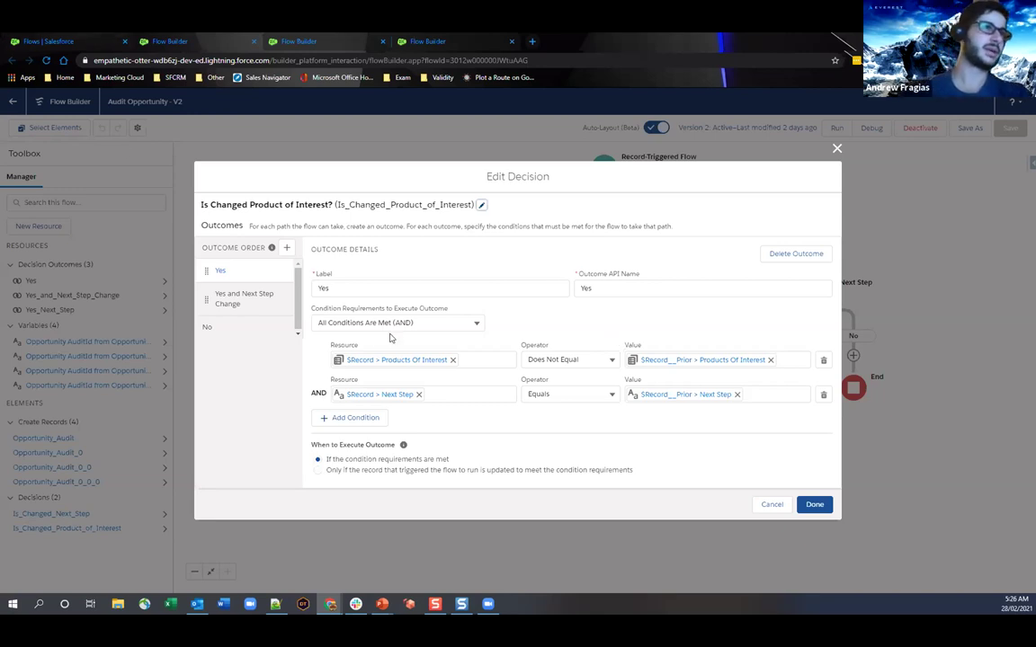
left_click(358, 361)
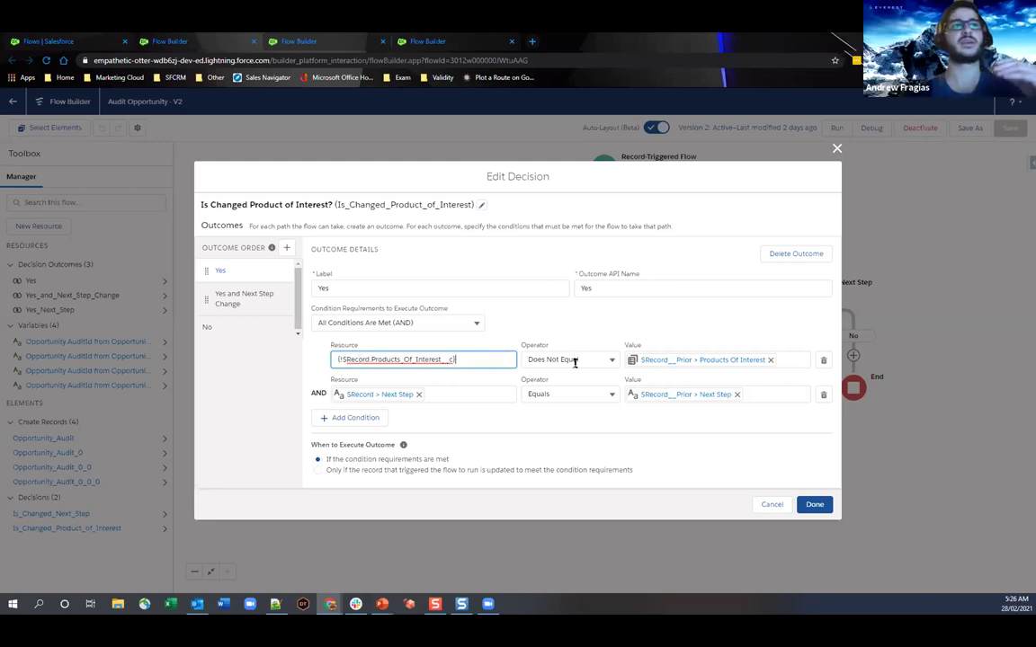
left_click(732, 359)
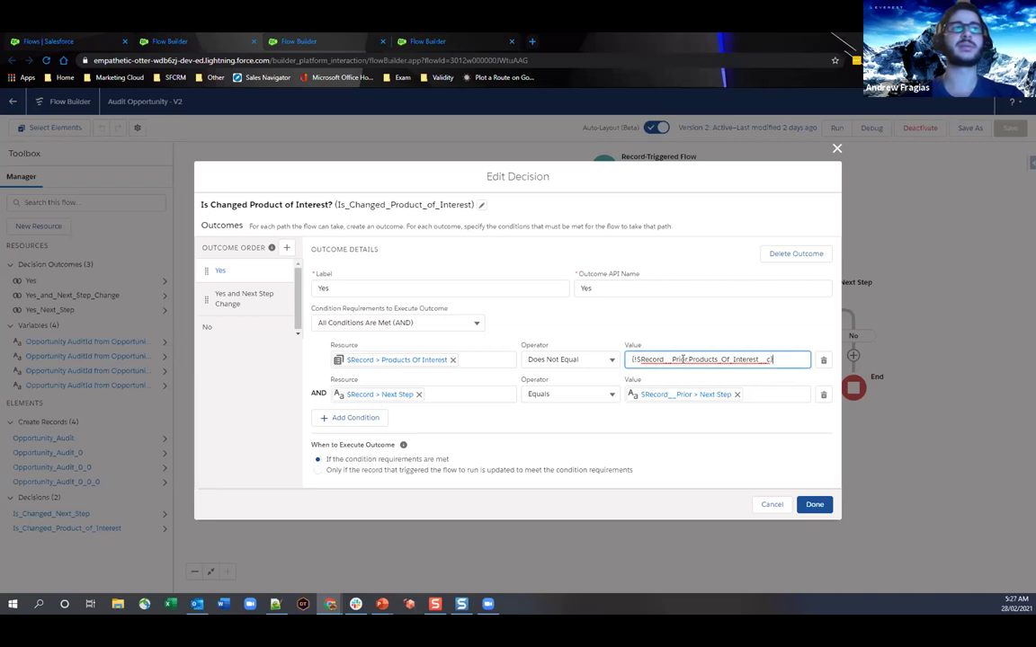
left_click(736, 407)
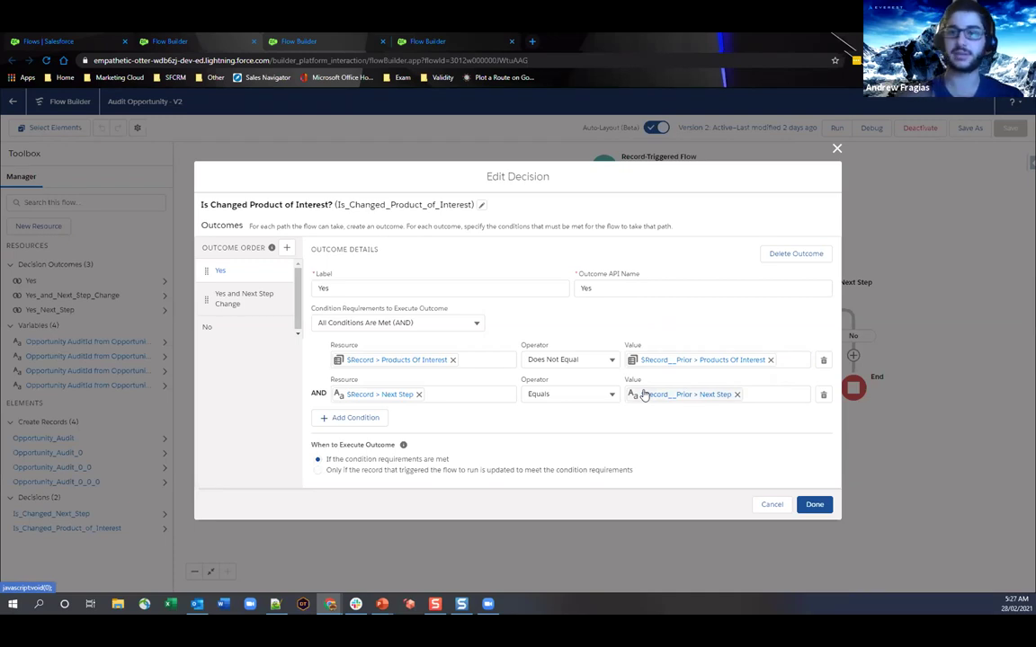
In the Yes and Next Step Change outcome, clear the first condition's resource and reselect Products_Of_Interest__c from $Record
left_click(242, 299)
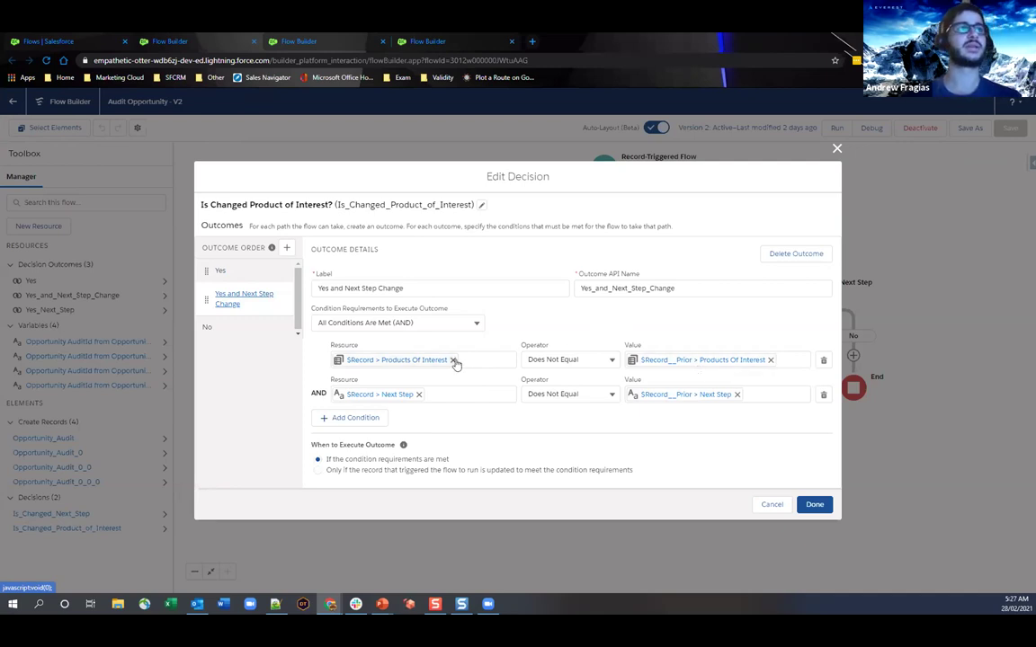
left_click(423, 366)
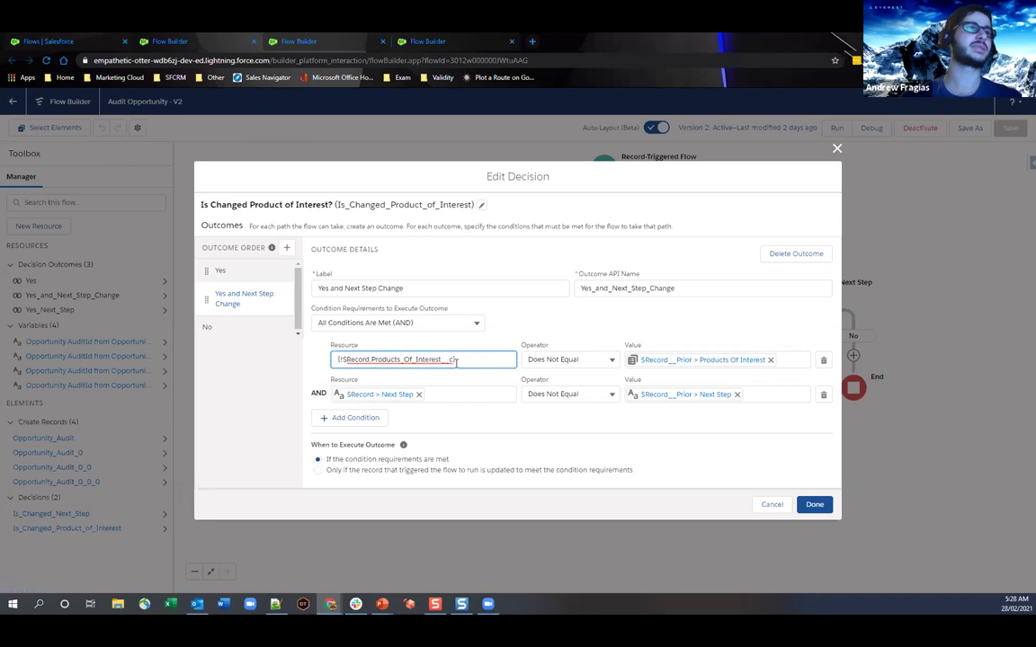
key("BackSpace")
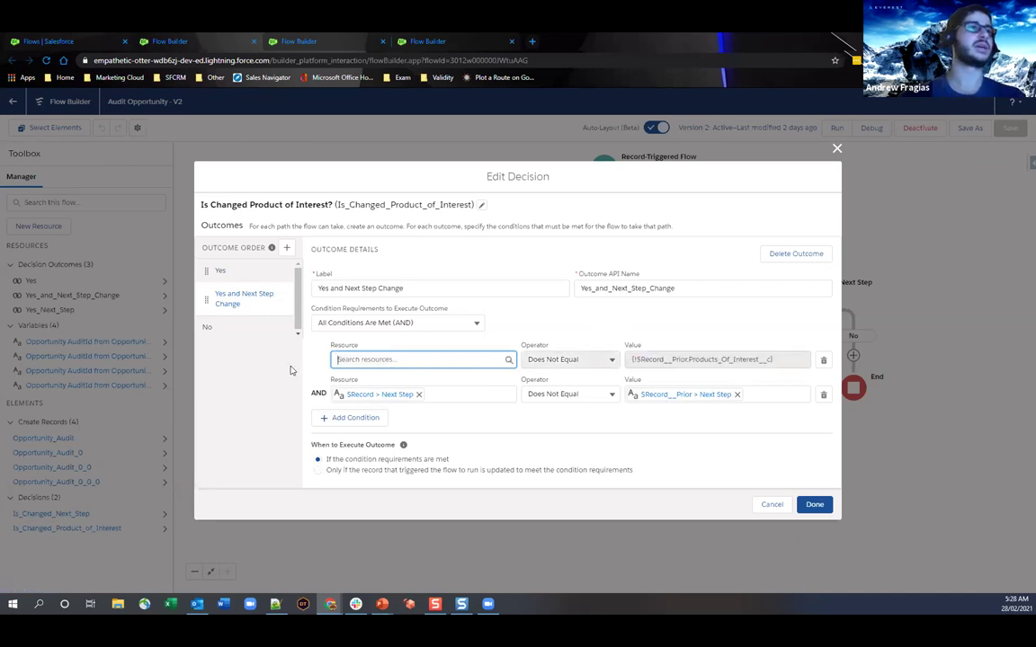
left_click(406, 360)
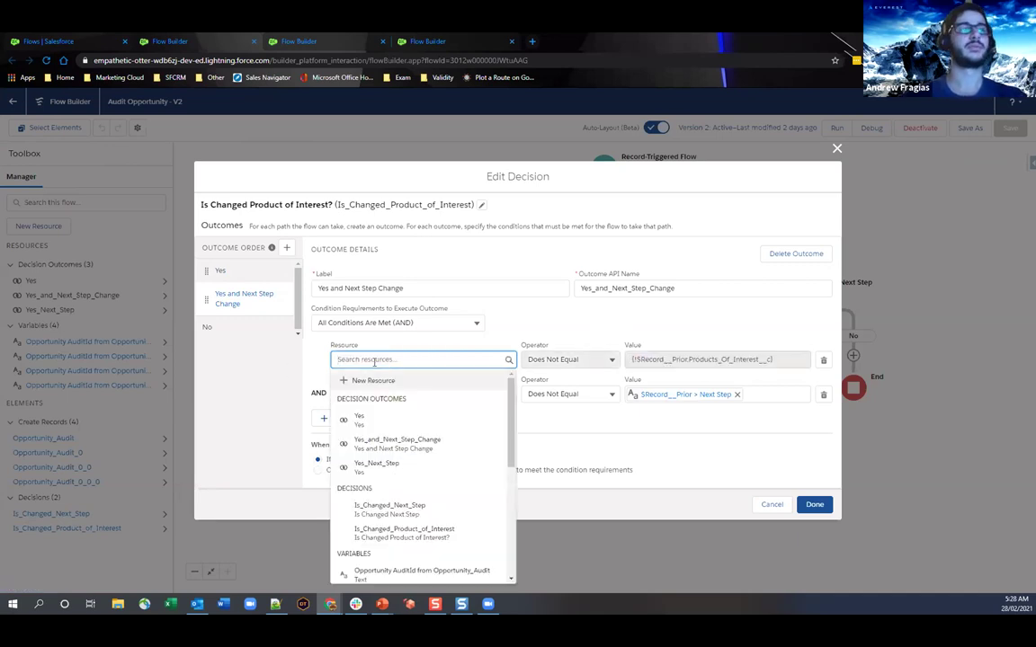
scroll(492, 435, "down", 5)
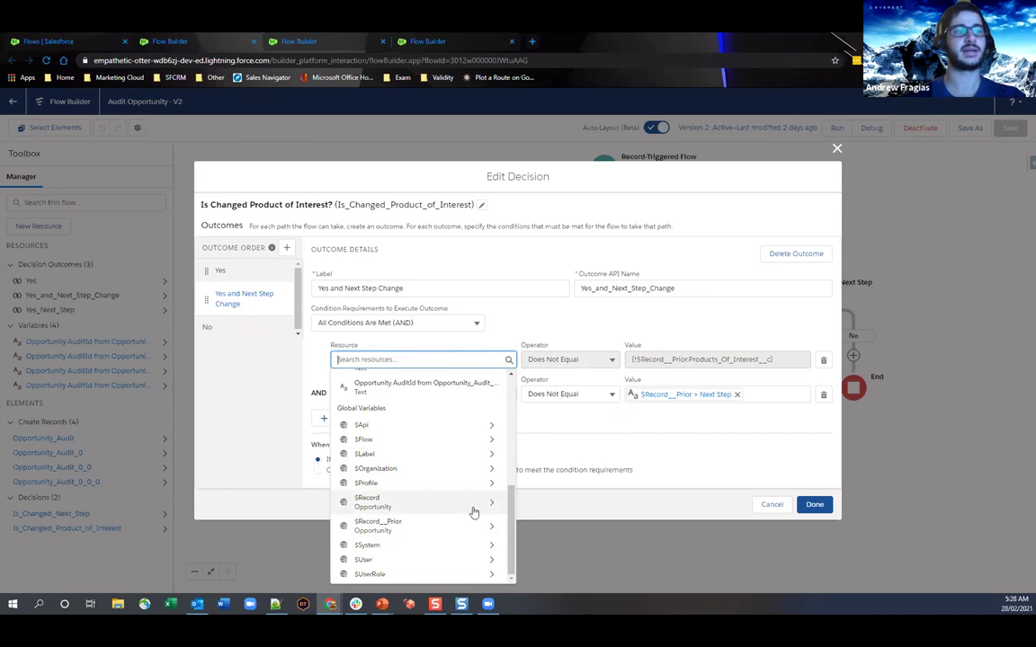
left_click(400, 501)
type(".")
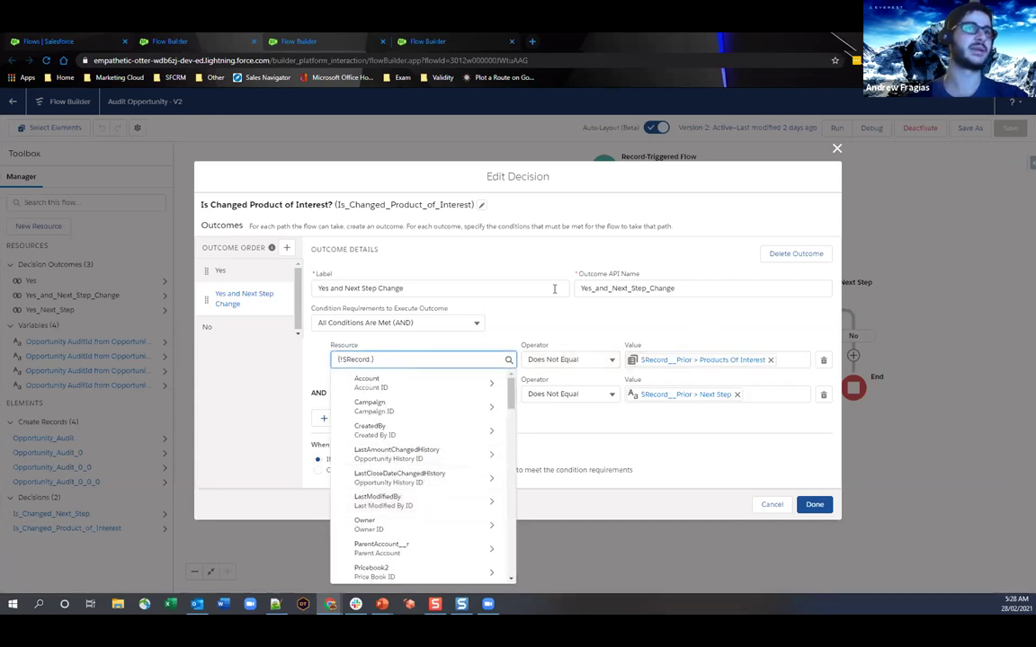
type("Prod")
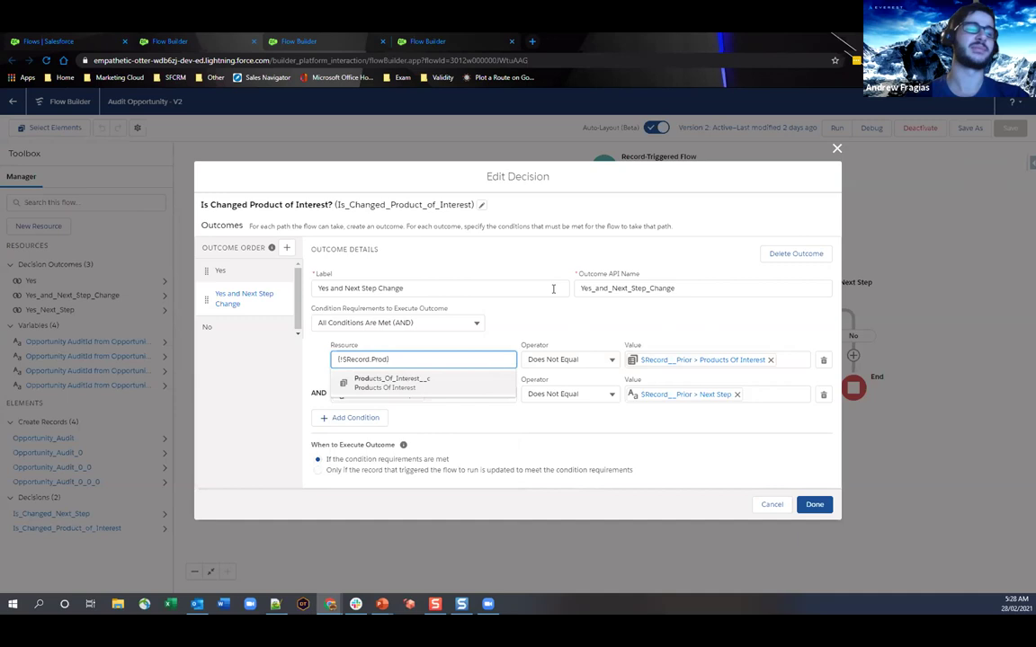
left_click(420, 378)
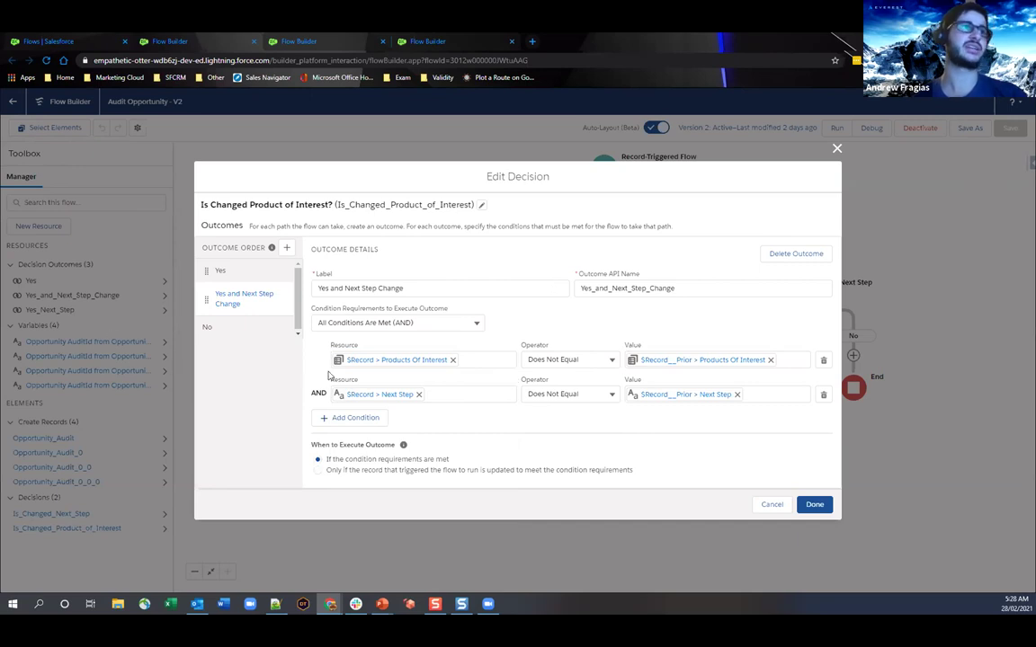
Review the outcome's condition requirement options and the default No outcome, and close the decision without saving
left_click(462, 321)
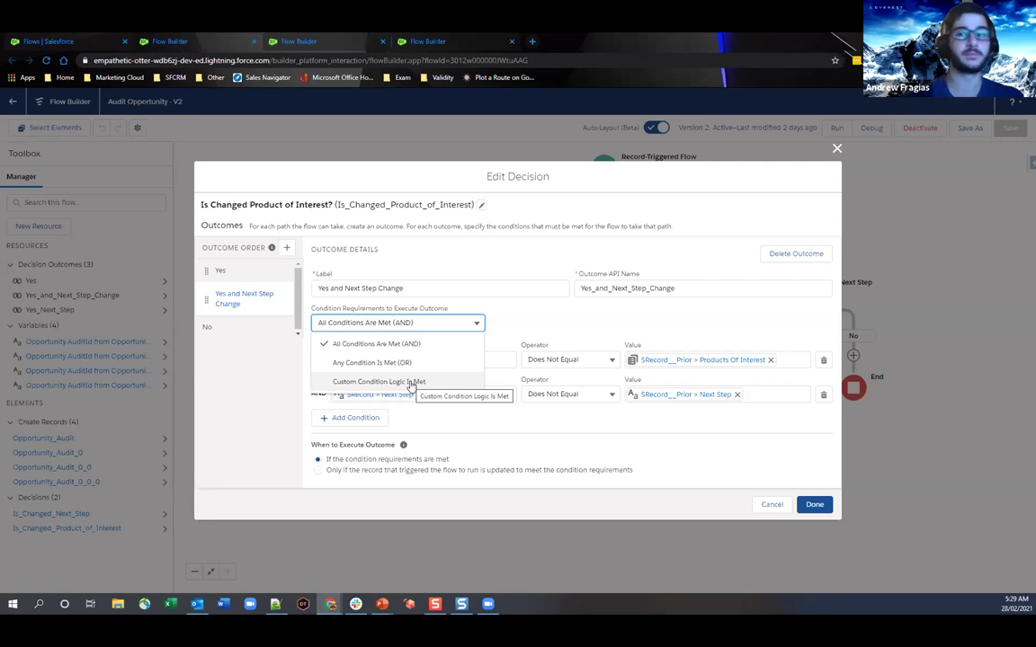
left_click(245, 342)
left_click(258, 332)
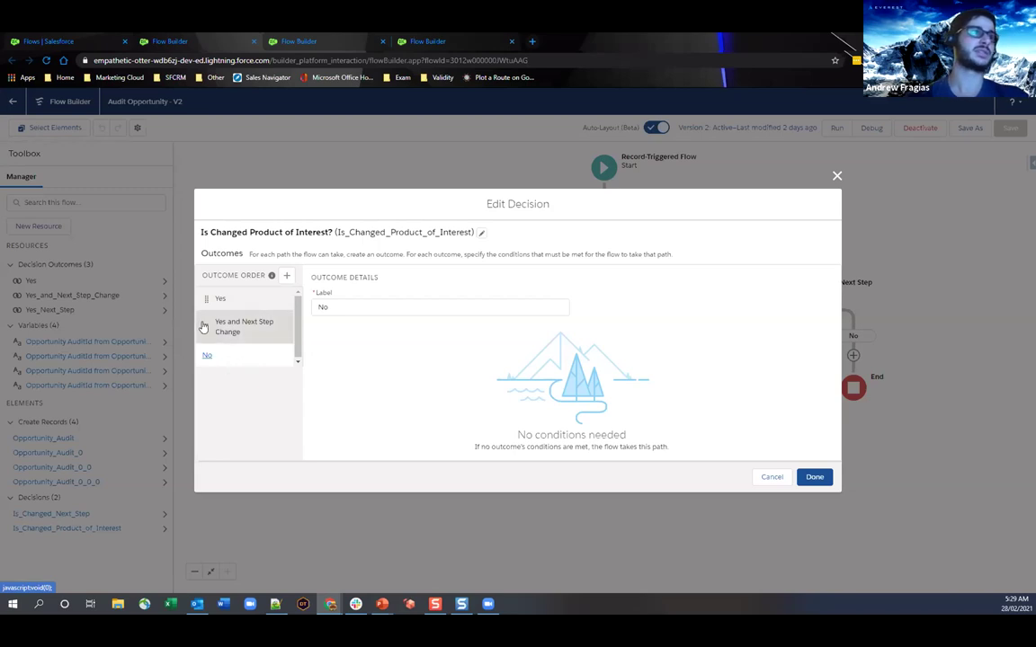
mouse_move(204, 325)
left_mouse_down()
mouse_move(203, 263)
mouse_move(209, 338)
left_mouse_up()
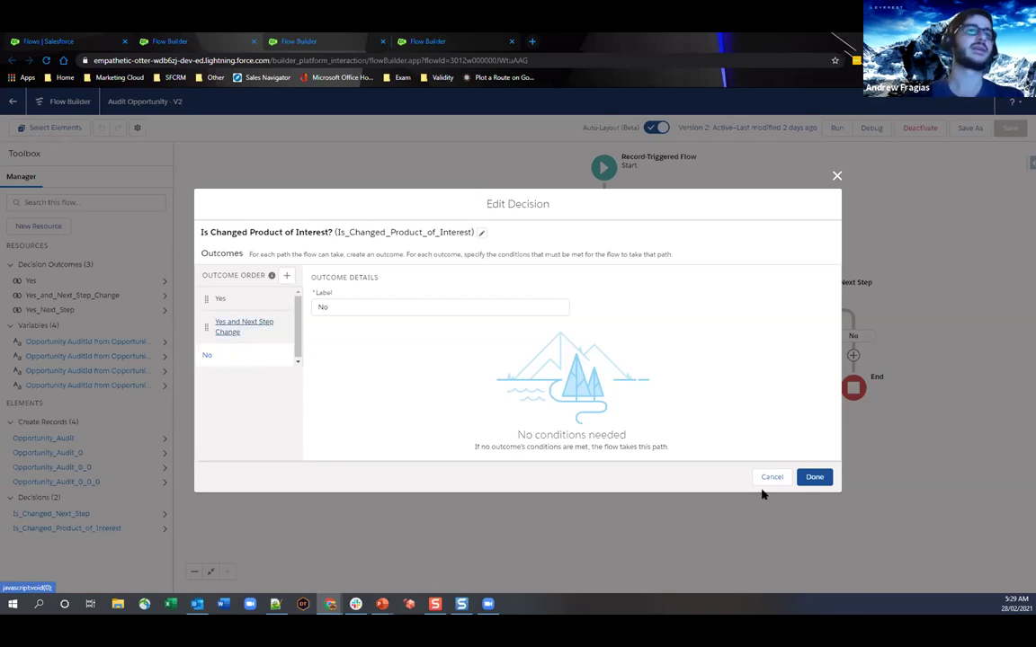
left_click(770, 476)
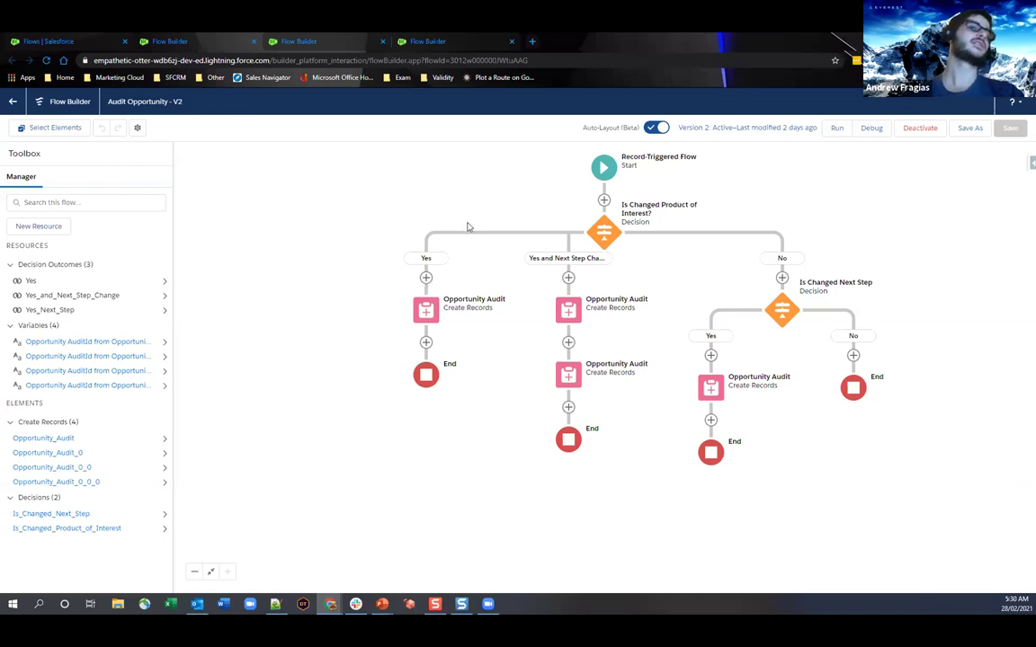
Open the Opportunity Audit create-records element on the first decision's Yes path and examine its field value assignments
left_click(416, 309)
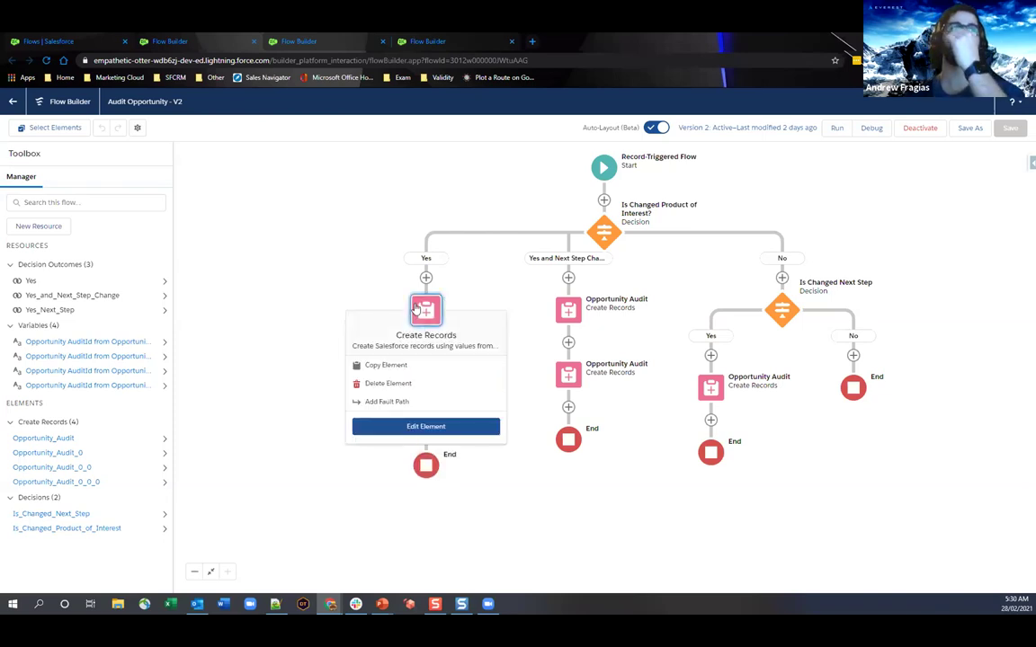
left_click(444, 424)
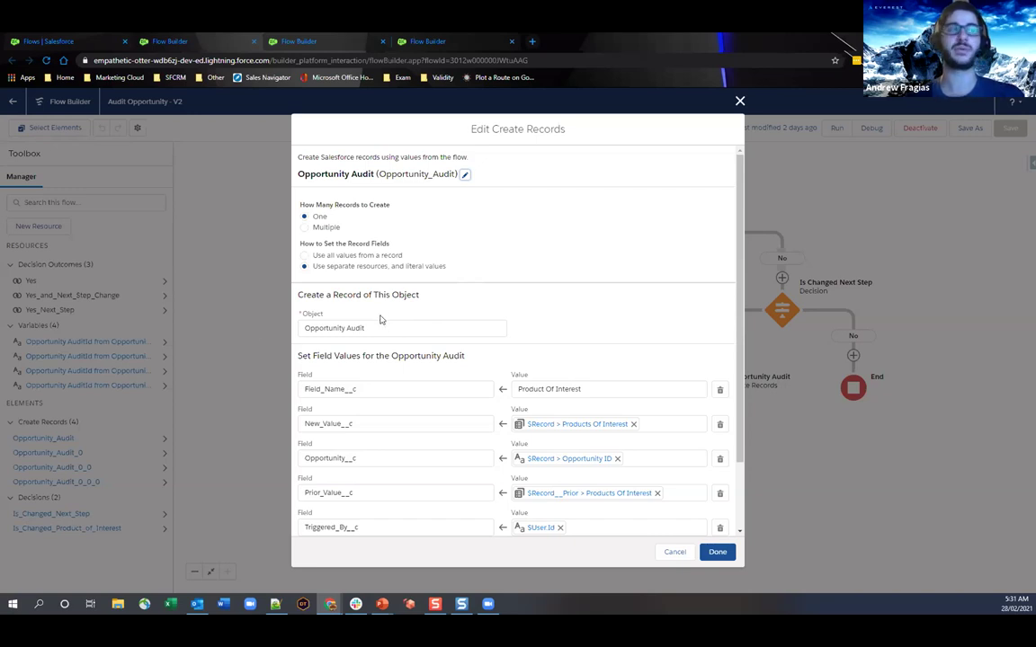
scroll(384, 317, "down", 2)
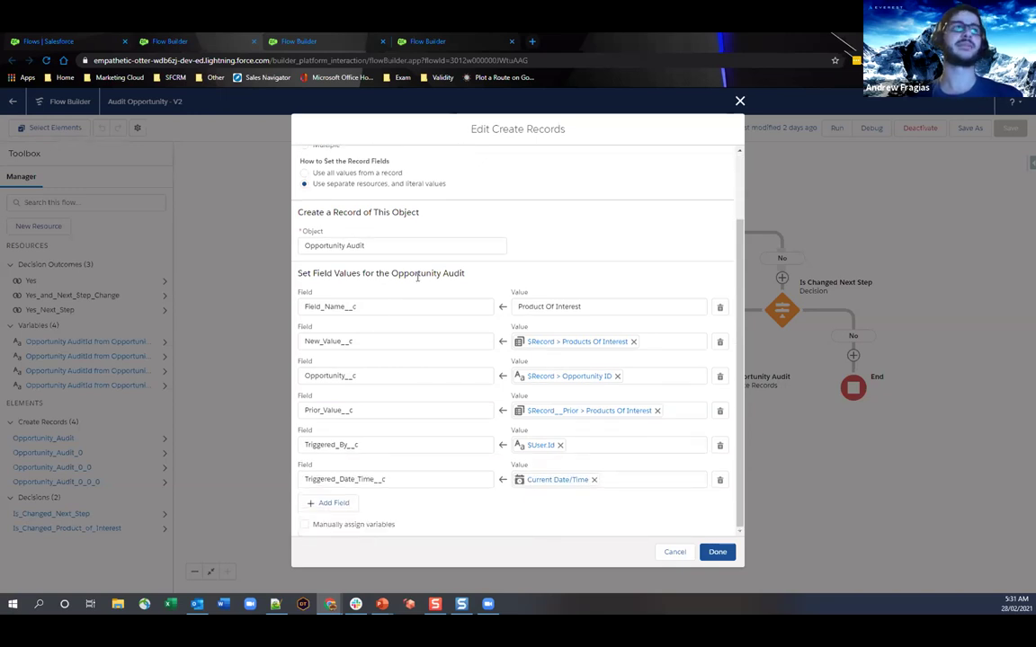
left_click(364, 306)
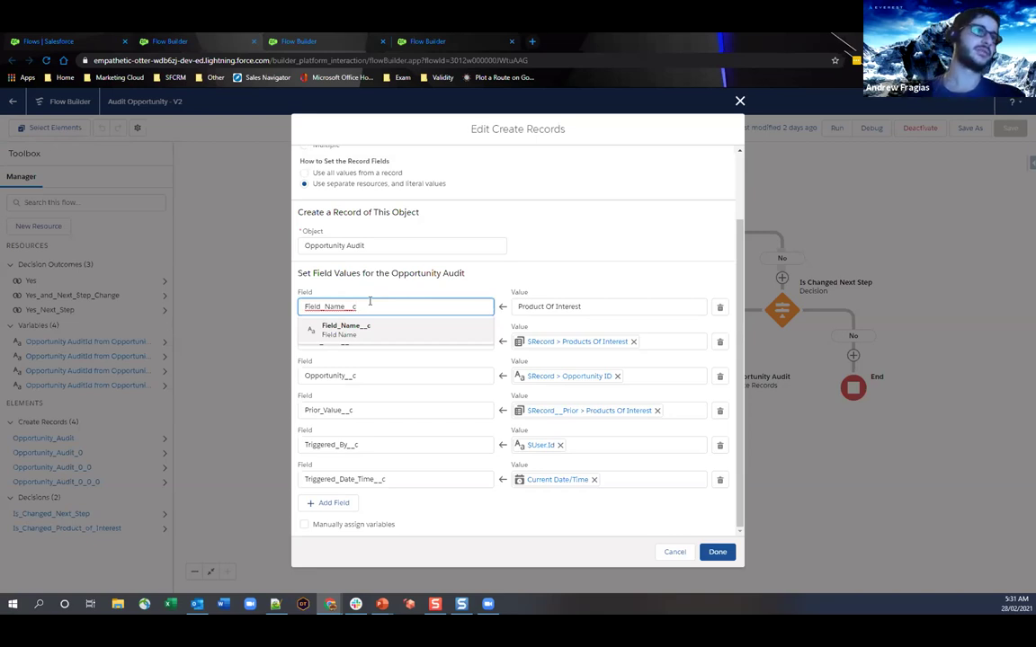
left_click(399, 285)
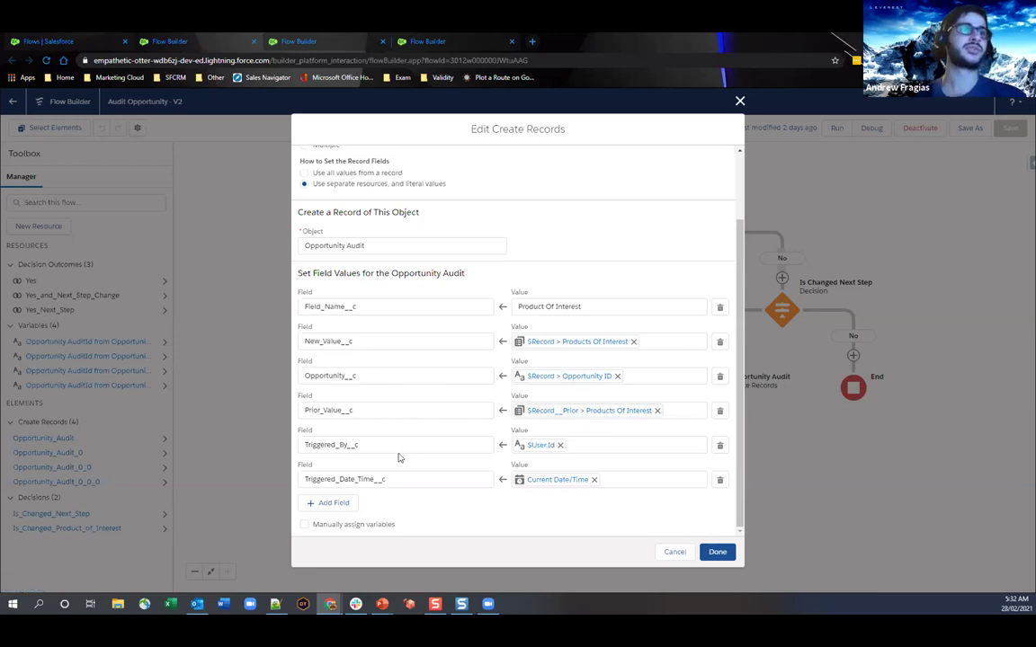
Clear the value assigned to Triggered_By__c and reassign it to the Id of the $User global variable
left_click(559, 445)
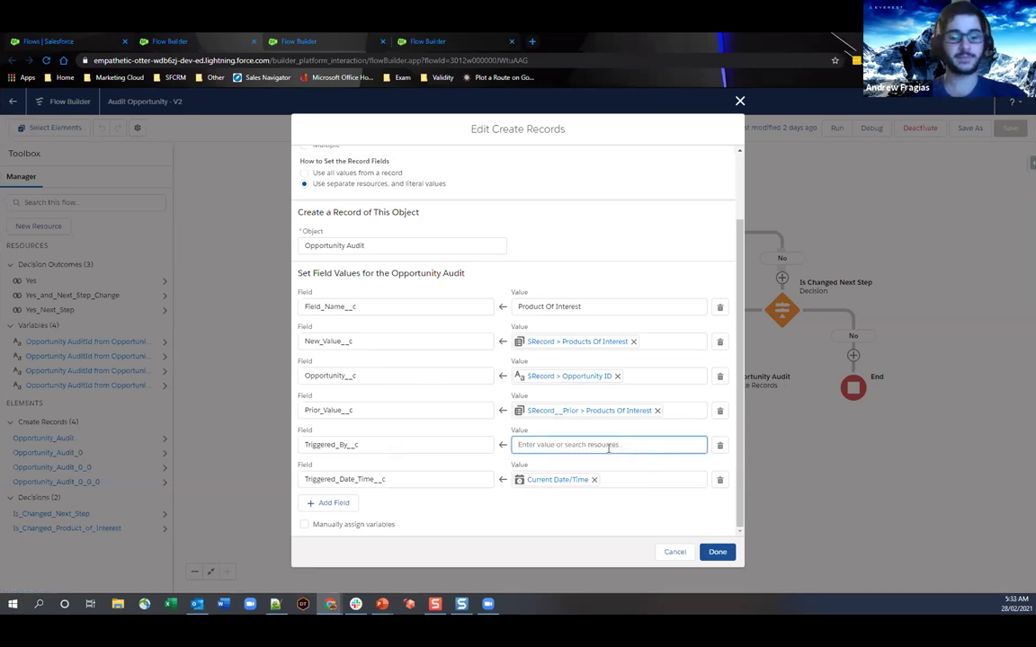
left_click(608, 445)
type("user")
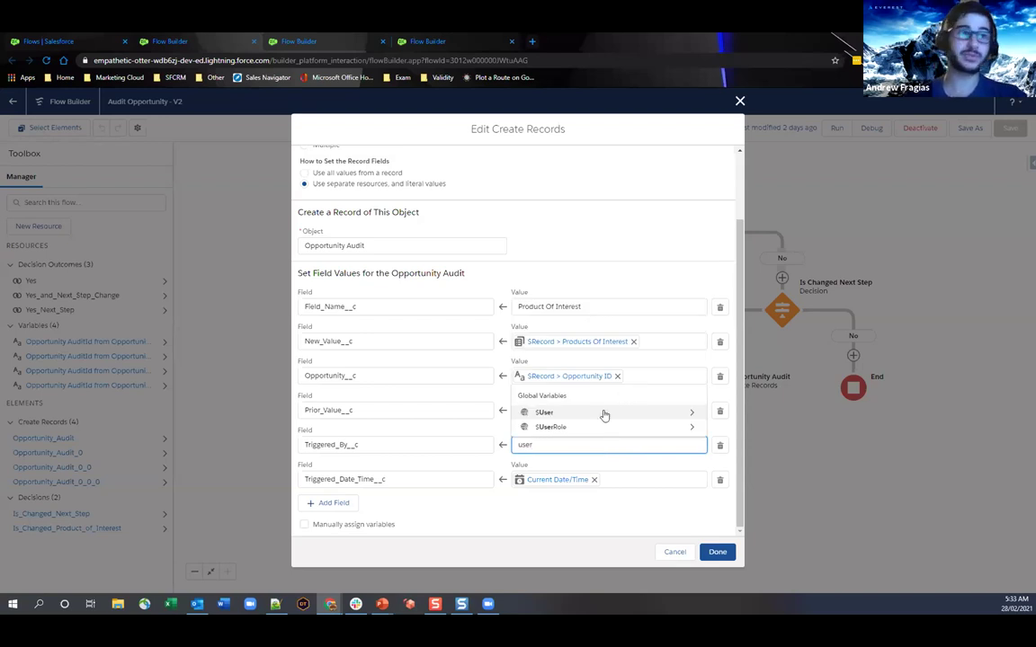
left_click(593, 415)
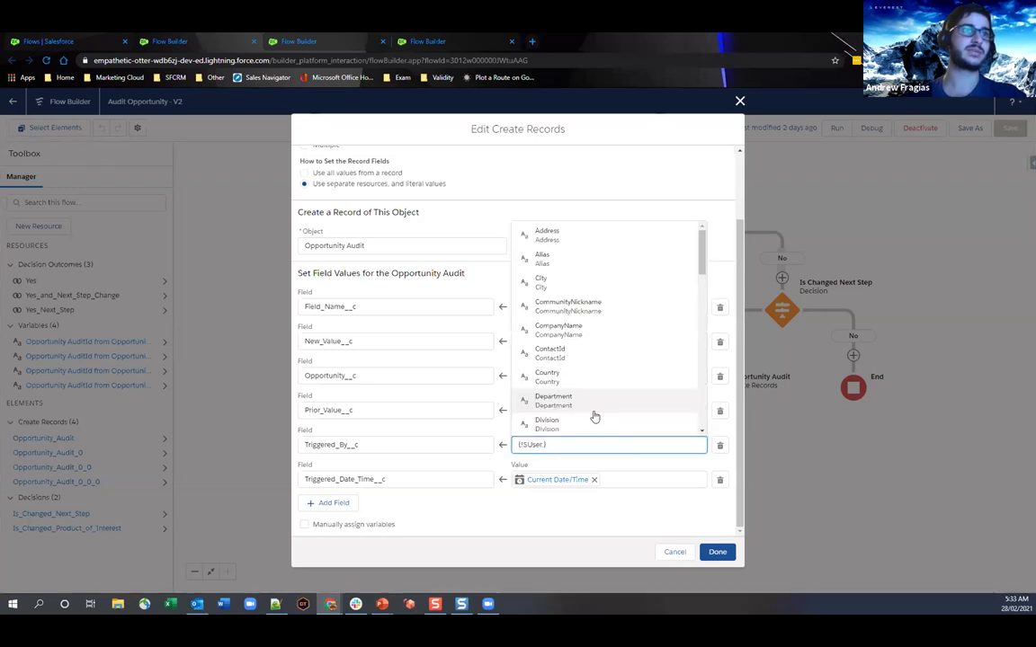
type("Id")
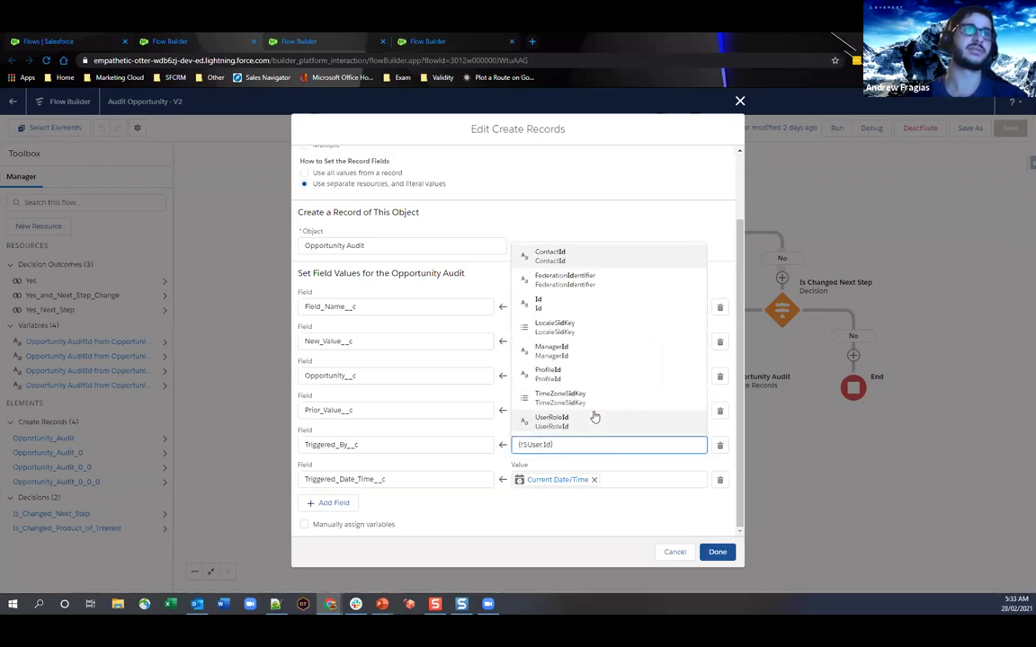
left_click(605, 463)
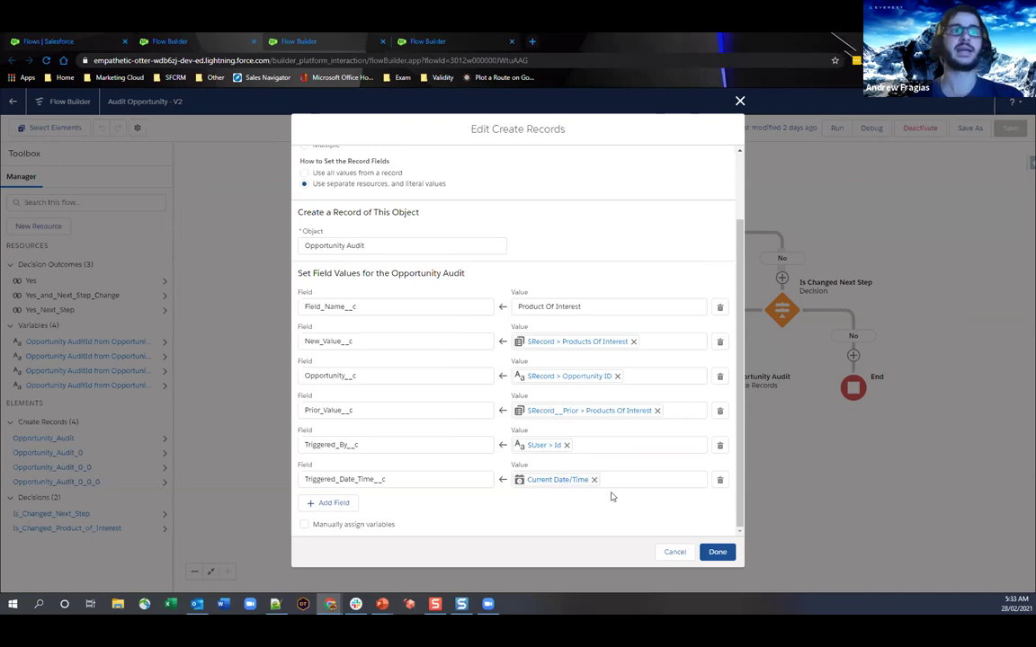
Reselect New_Value__c as the second assignment's field, review the Field_Name__c value options, and close the element without saving
left_click(540, 479)
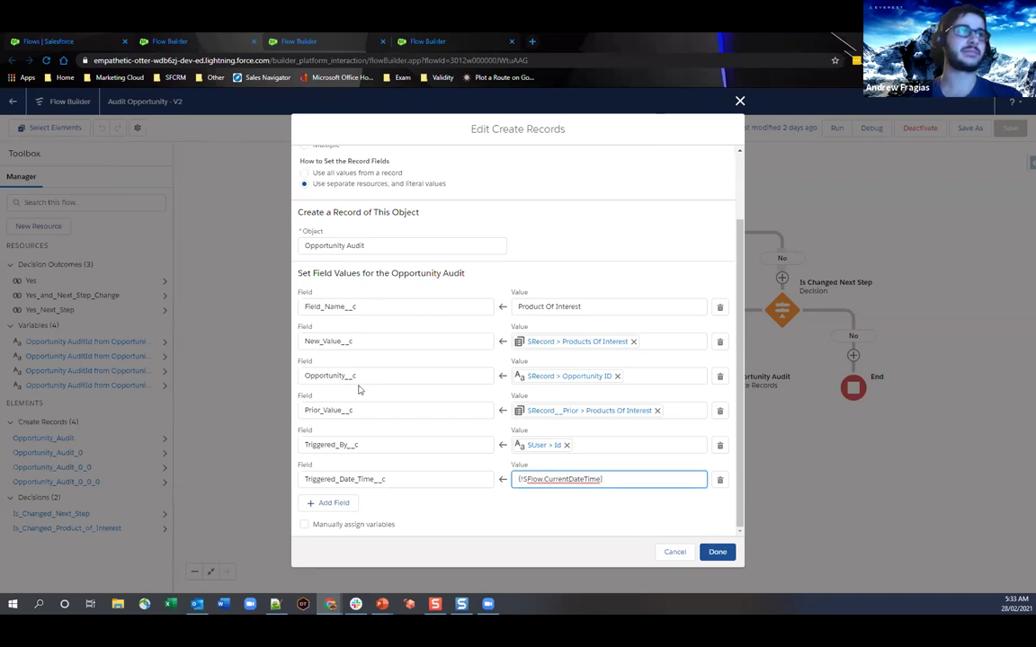
left_click(386, 347)
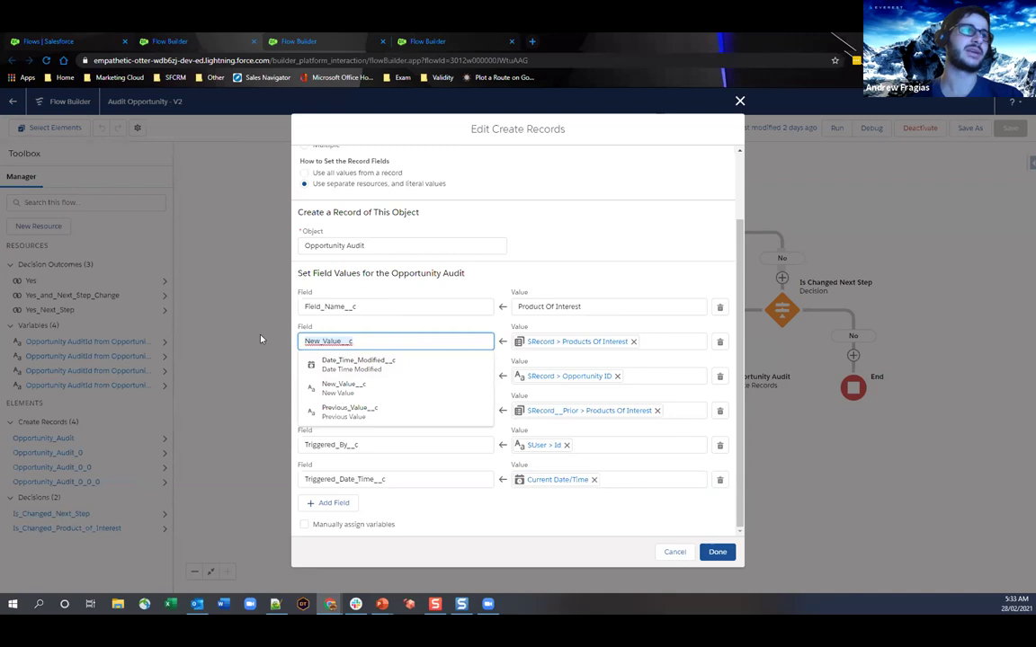
key("ctrl+a")
key("BackSpace")
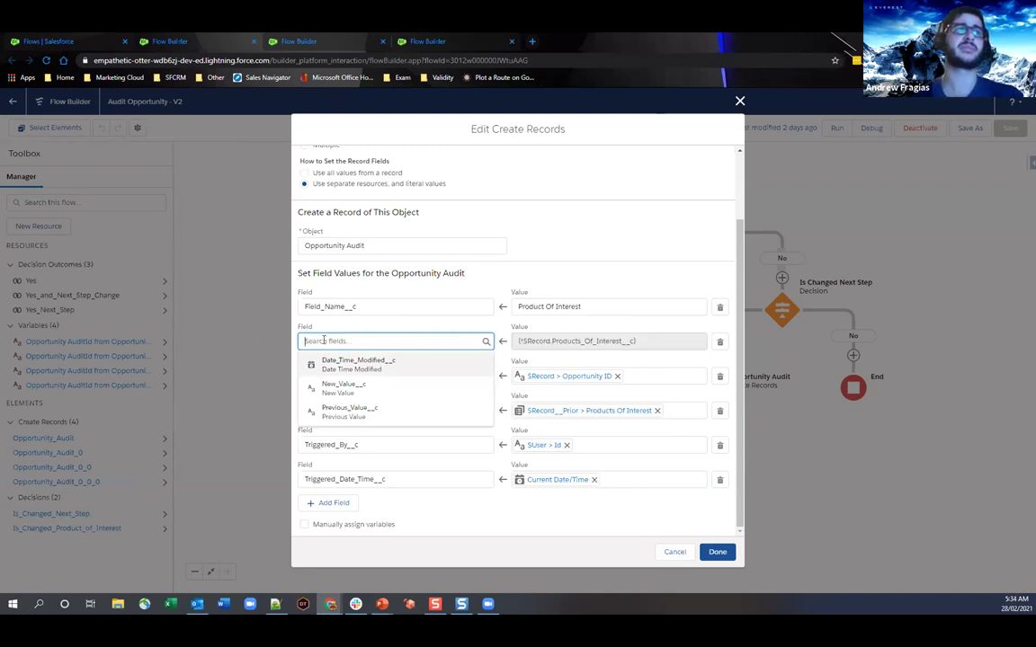
left_click(332, 388)
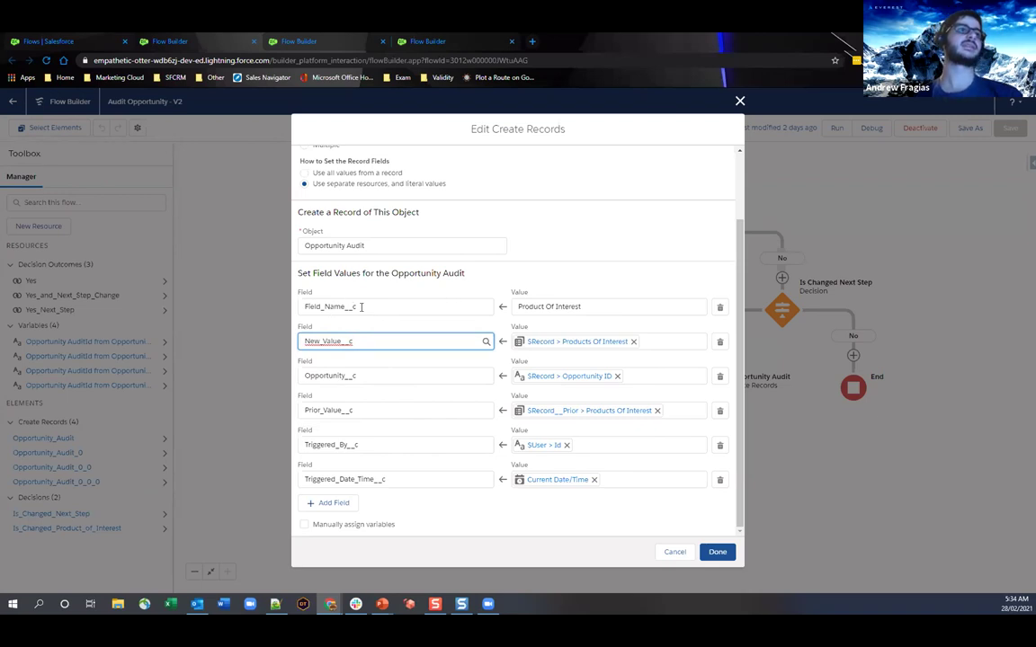
left_click(586, 305)
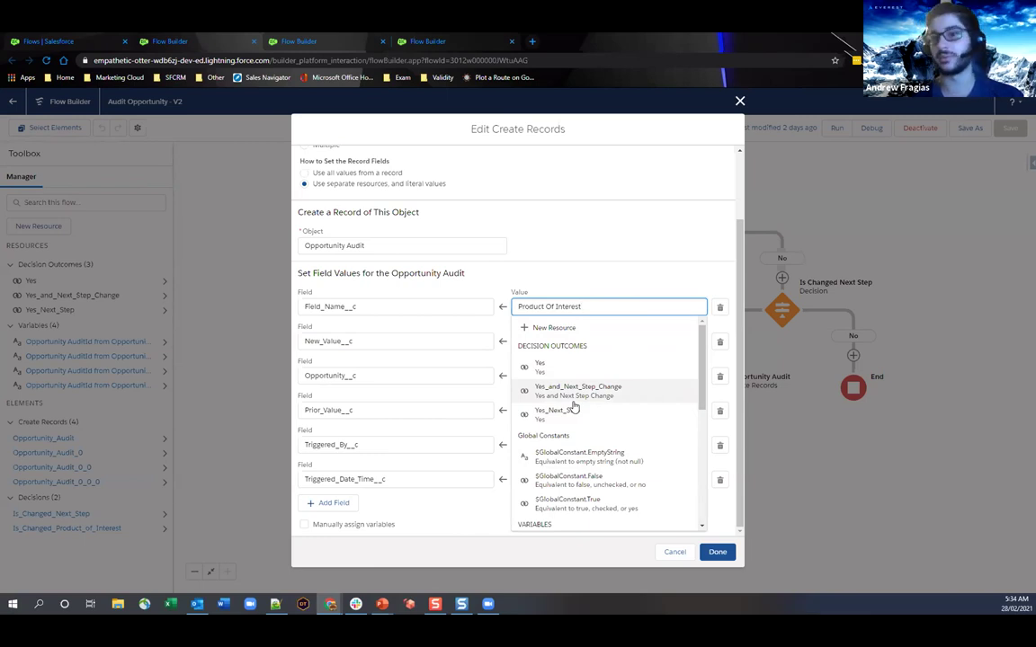
left_click(740, 102)
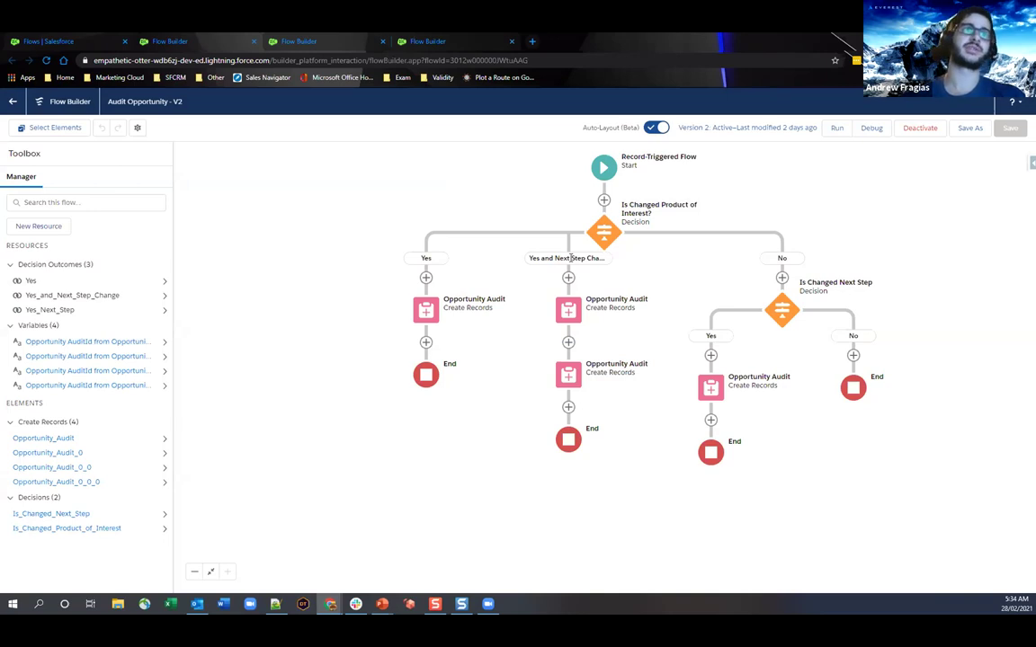
Open the first Opportunity Audit element on the Yes and Next Step Change path, examine its field assignments, and close it without saving
left_click(568, 309)
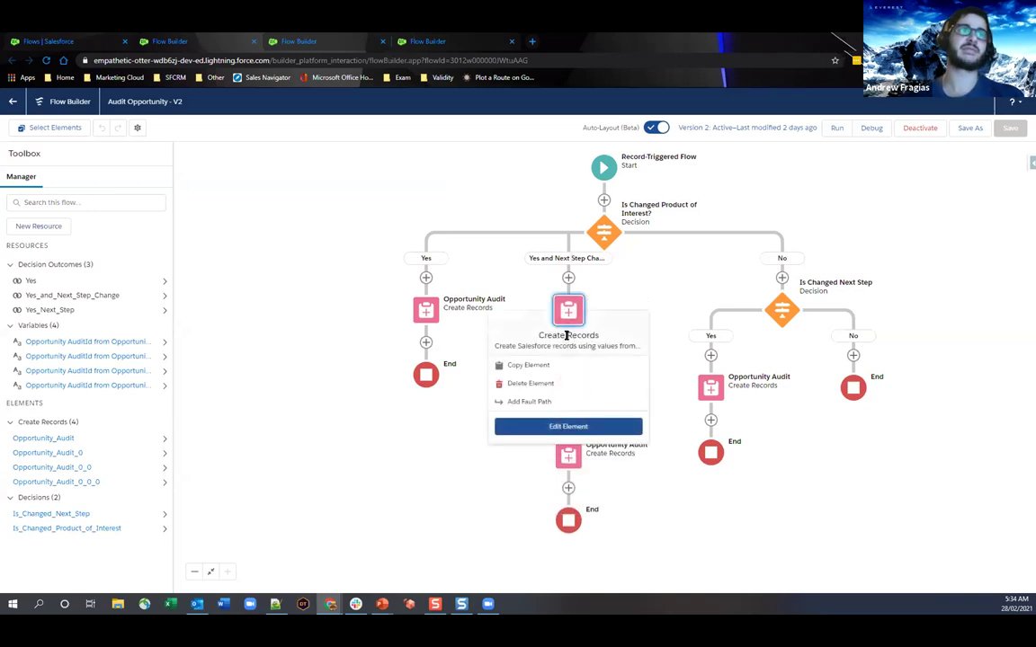
left_click(556, 426)
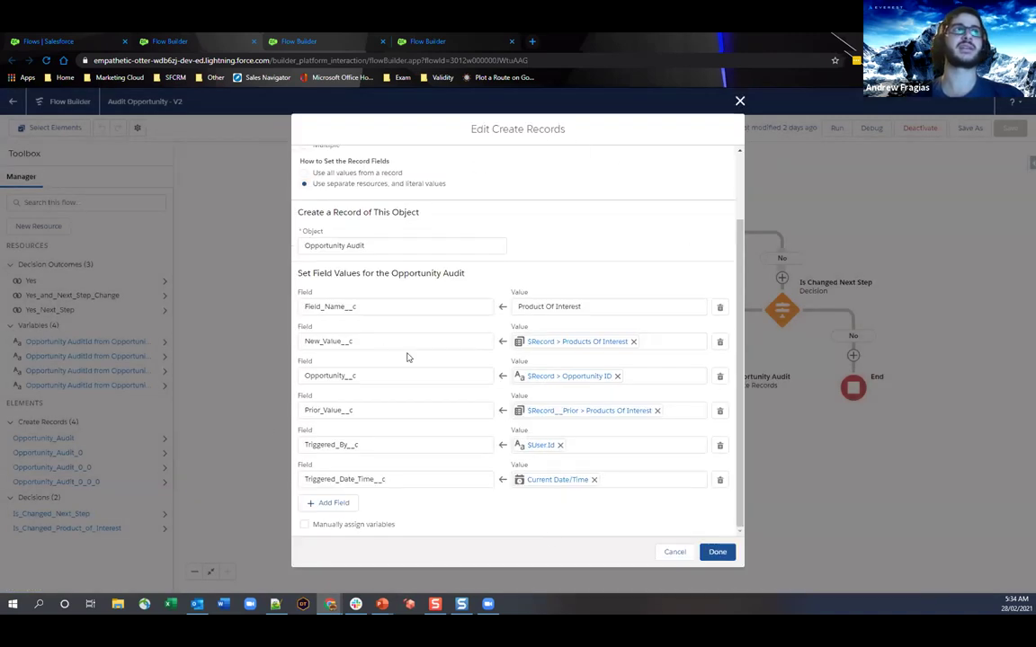
scroll(406, 357, "up", 2)
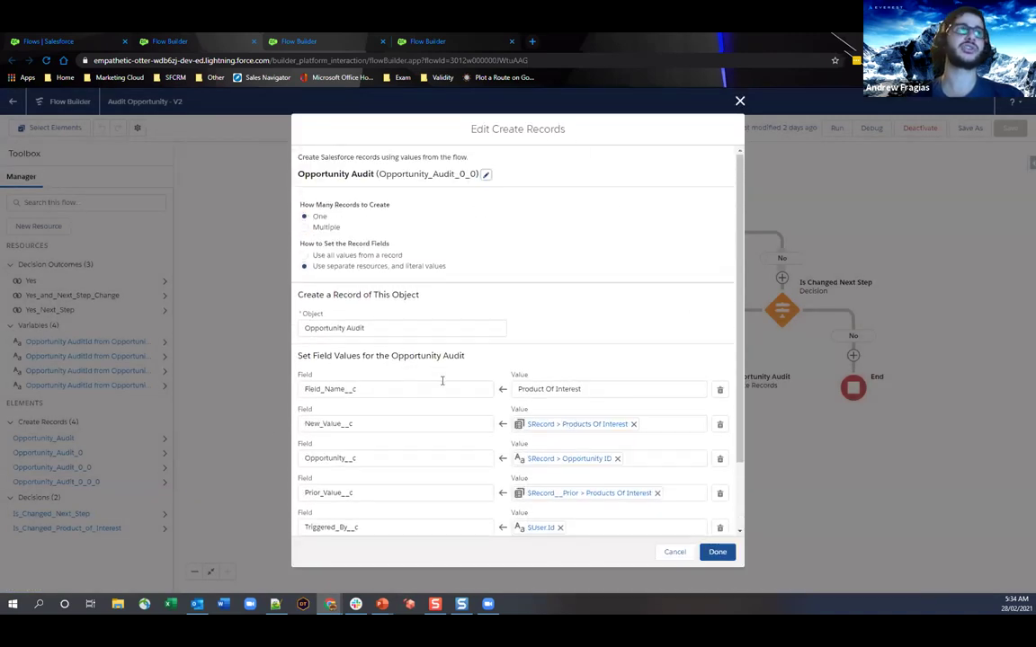
left_click(676, 554)
Open the second Opportunity Audit element on the Yes and Next Step Change path, examine its Next Step assignments, and close it without saving
left_click(569, 378)
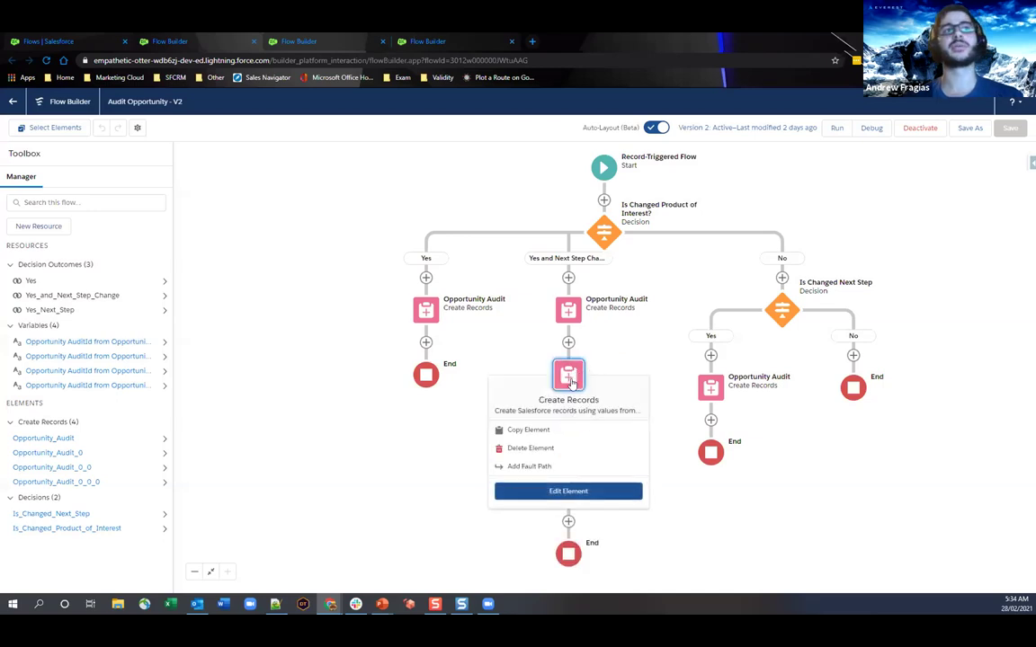
left_click(576, 491)
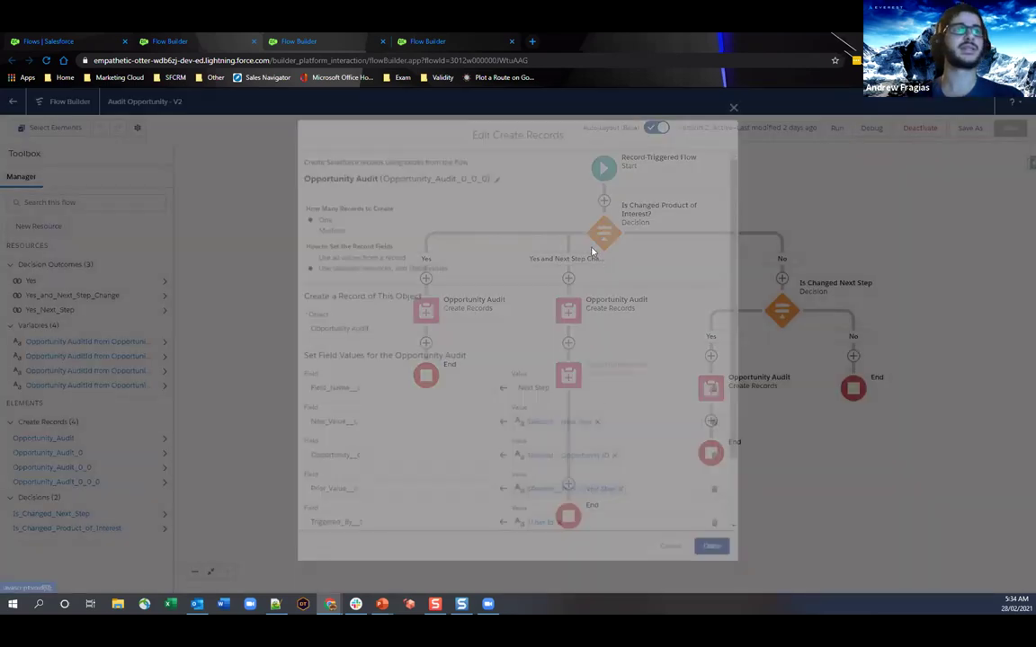
scroll(575, 257, "down", 3)
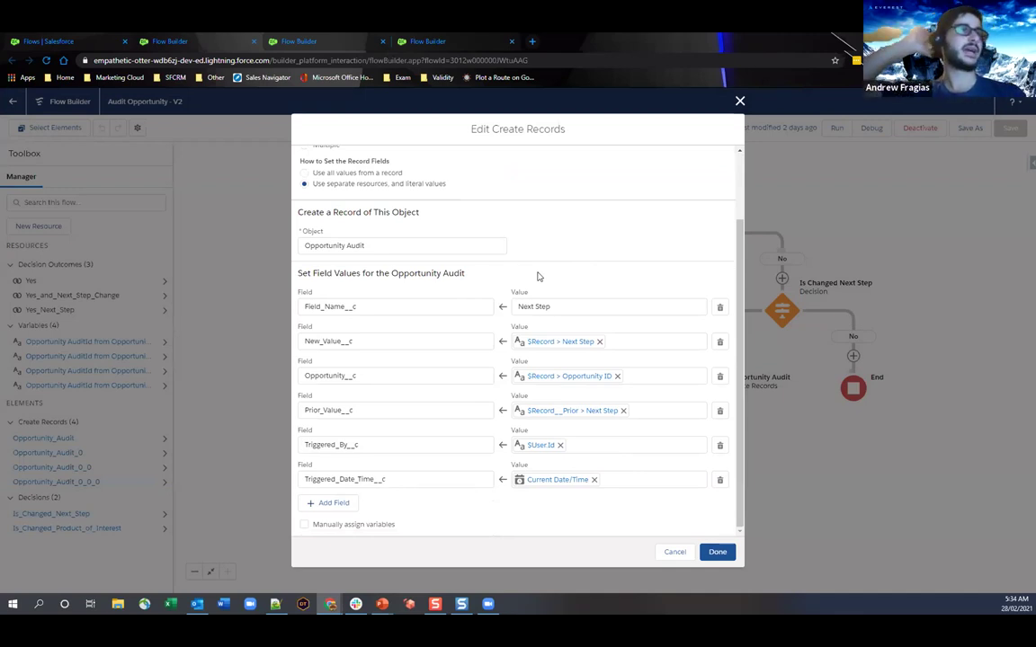
scroll(513, 263, "up", 3)
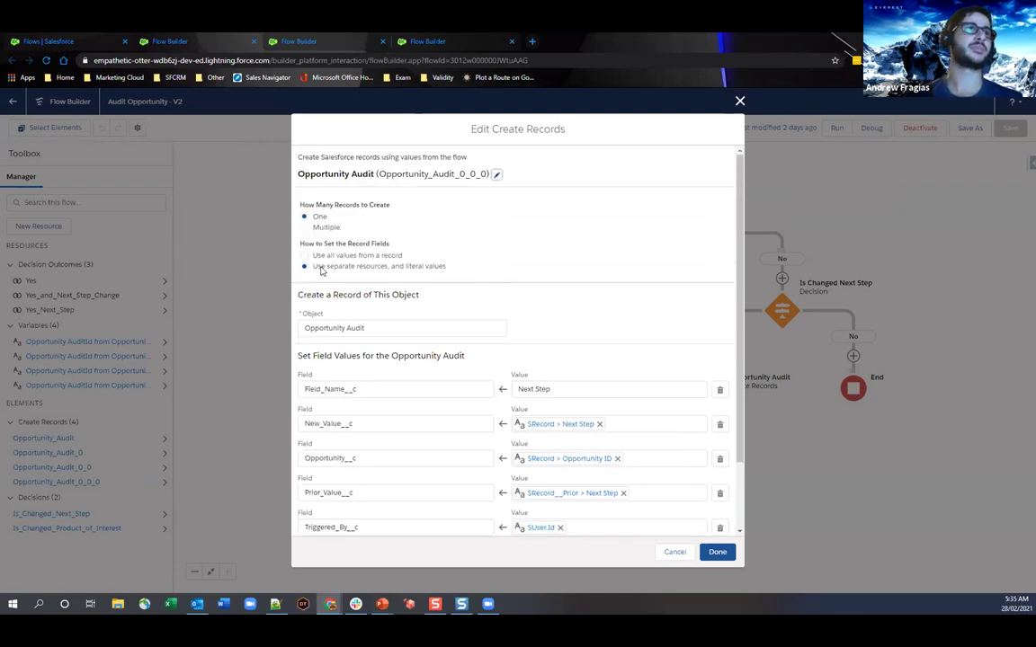
scroll(350, 261, "down", 3)
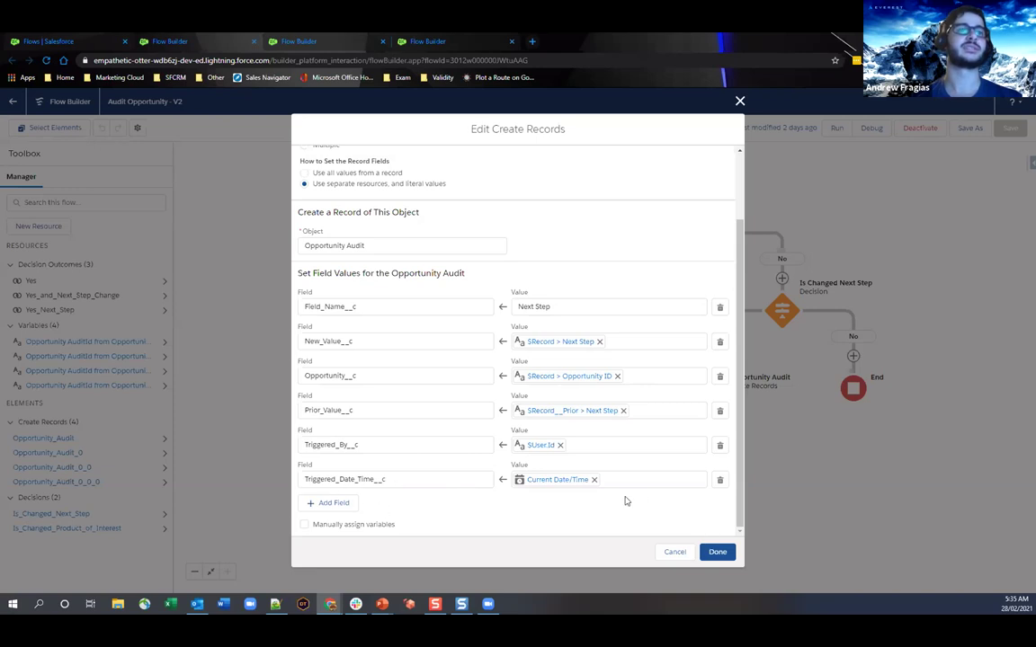
left_click(676, 552)
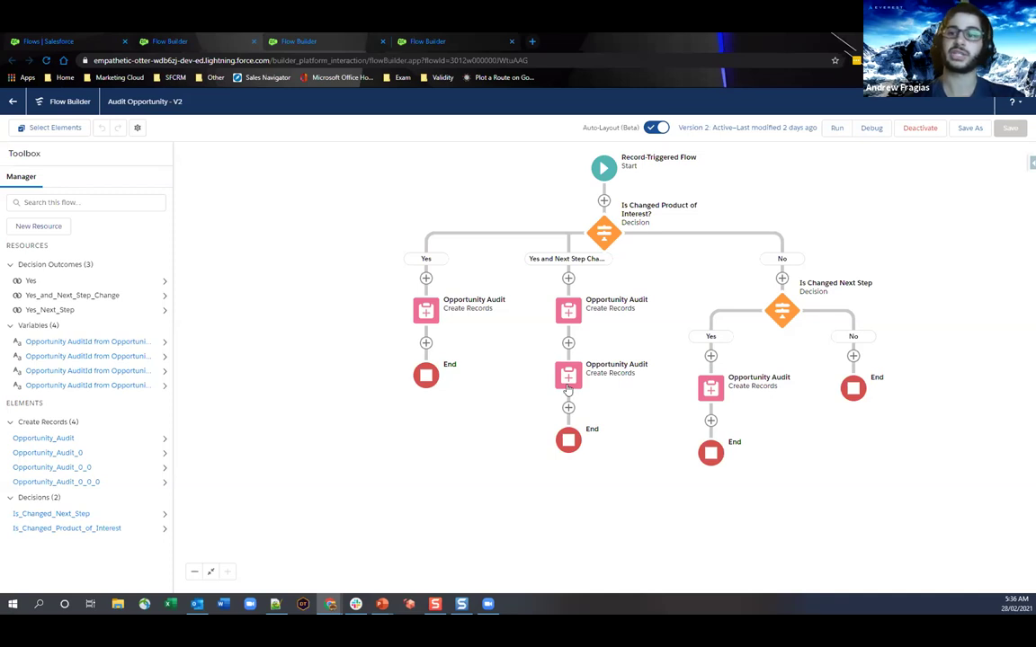
Open the Is Changed Next Step decision, examine the Yes outcome's condition, and close it without saving
left_click(782, 310)
left_click(773, 415)
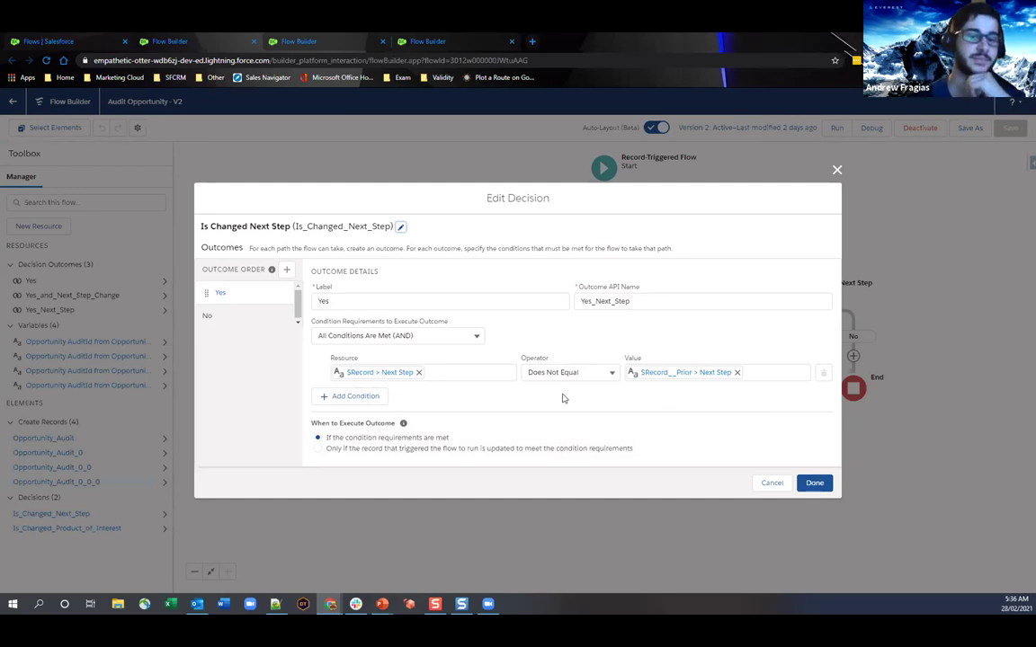
left_click(837, 170)
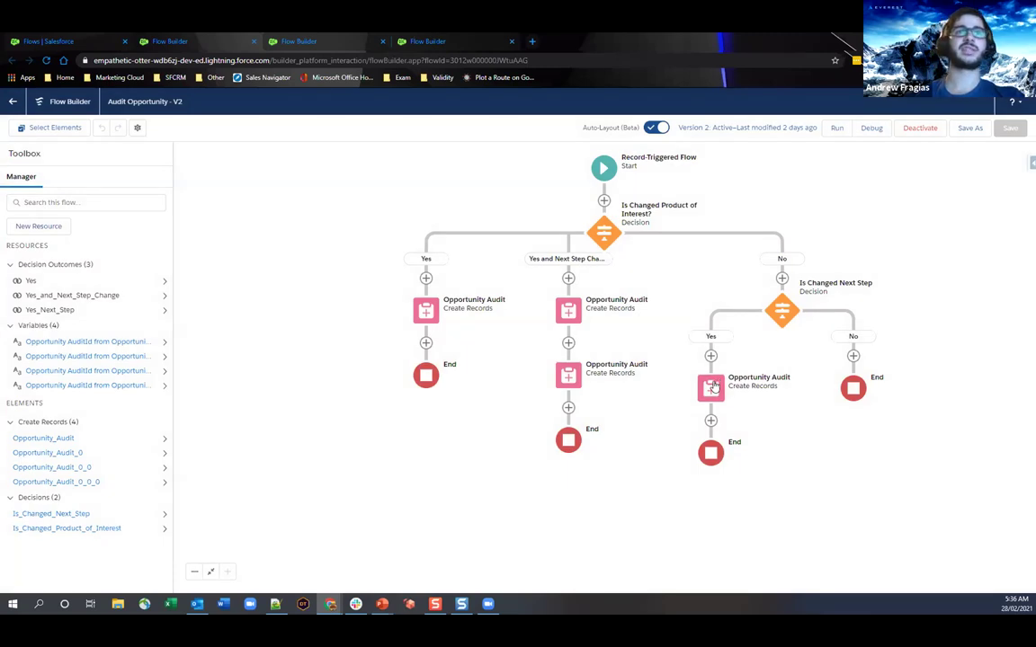
Open the Opportunity Audit element under the Is Changed Next Step decision, examine its field assignments, and close it without saving
left_click(712, 384)
left_click(737, 503)
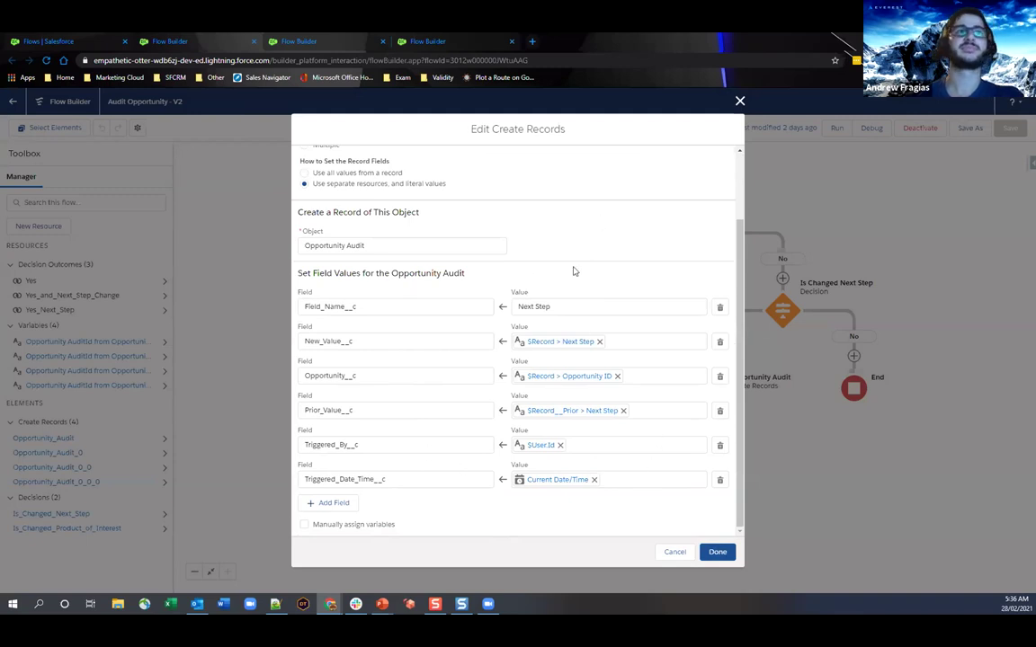
left_click(673, 553)
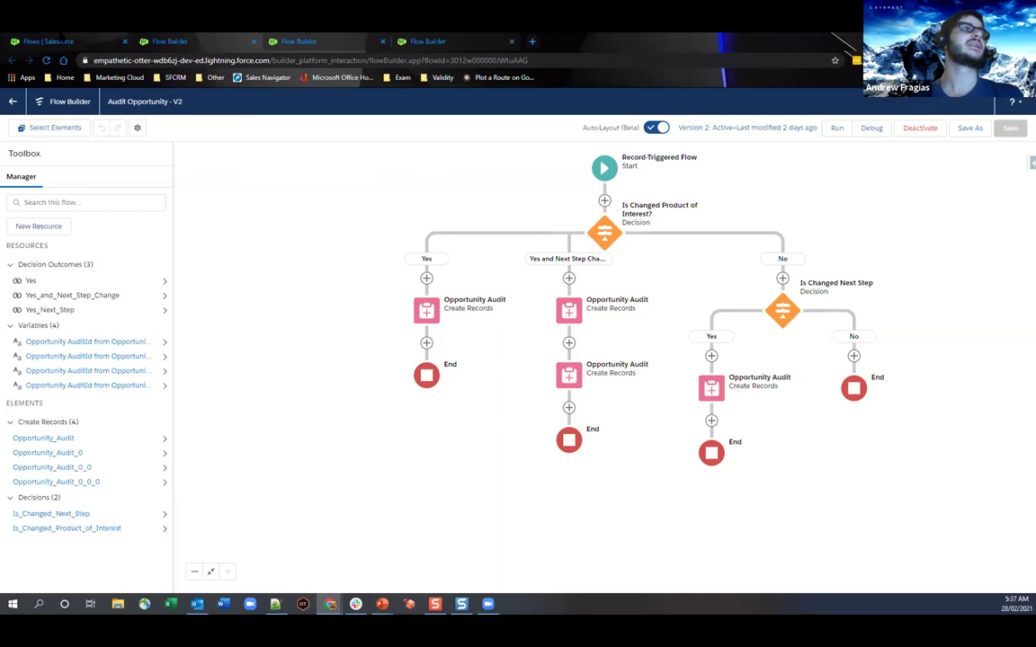
From Setup, find Opportunities by searching "oppo" and open the first United Oil and Gas Singapore Sale record from the recently viewed list
left_click(58, 41)
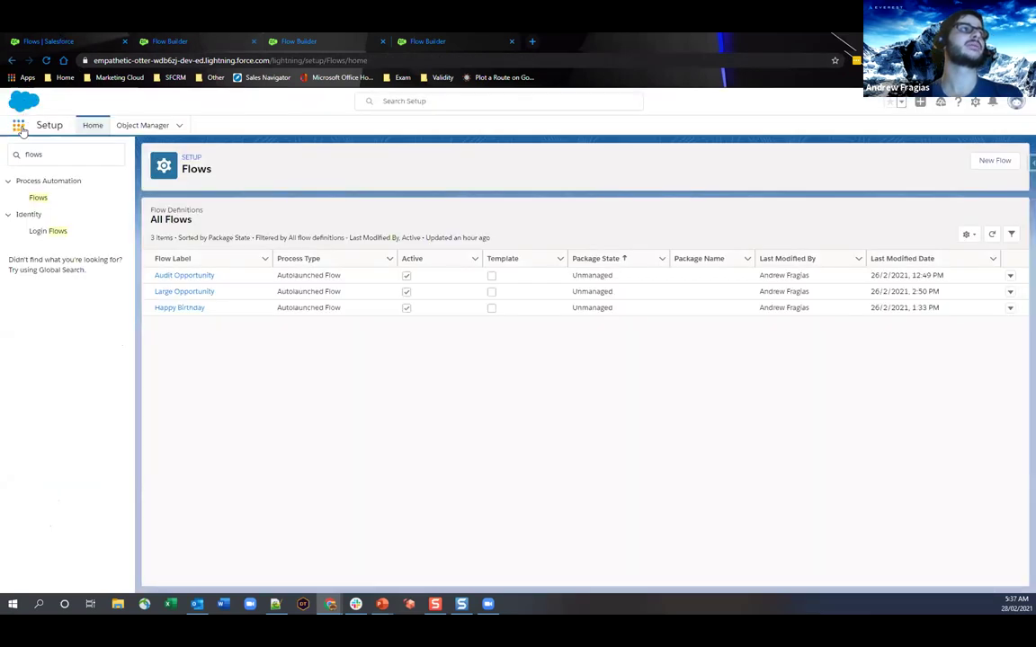
left_click(17, 126)
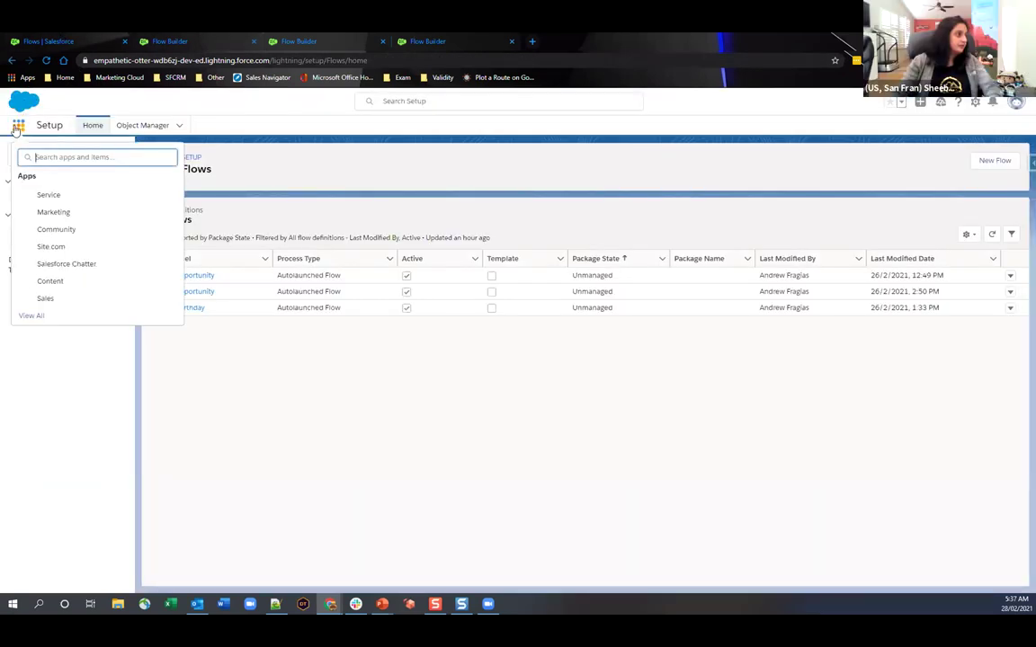
type("oppo")
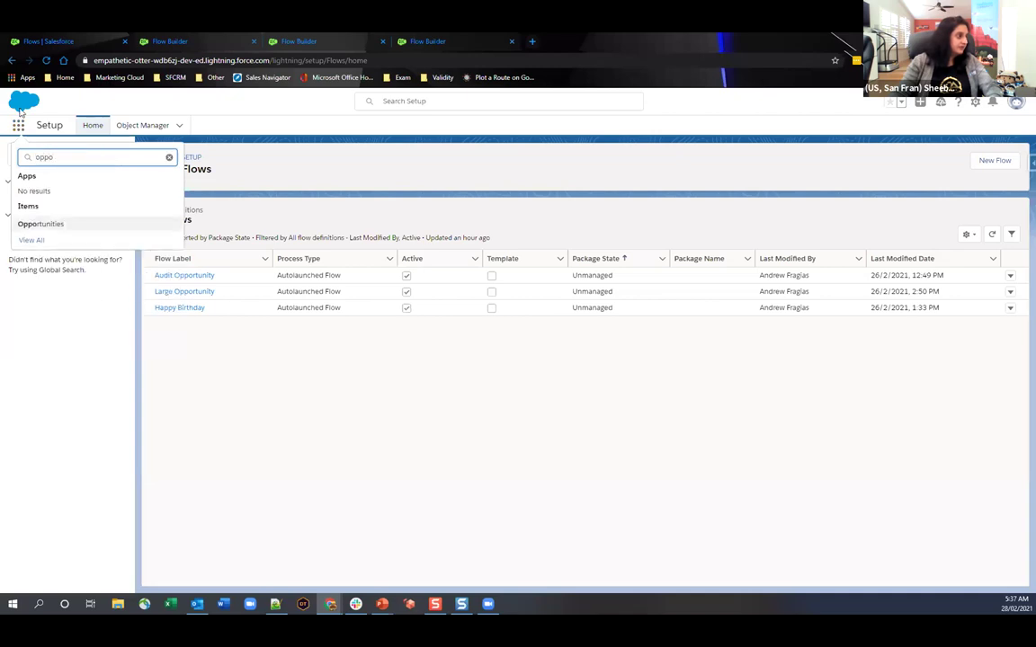
left_click(82, 222)
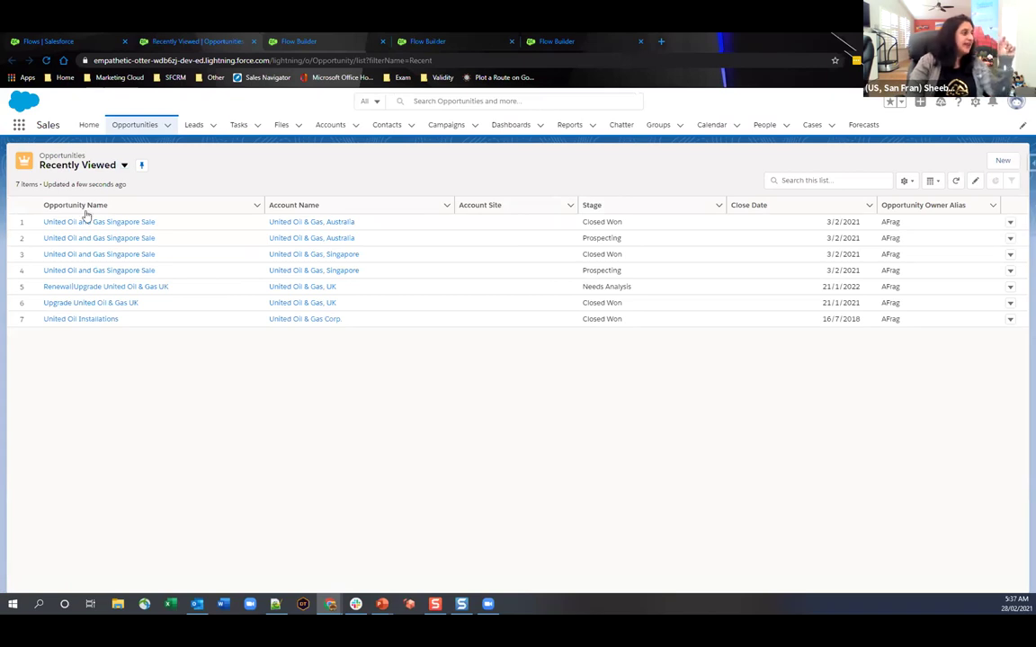
left_click(133, 222)
In the Audit Opportunity flow, set the Field_Name__c value to "Product of Interest" in the first decision's Yes path Opportunity Audit element
left_click(297, 42)
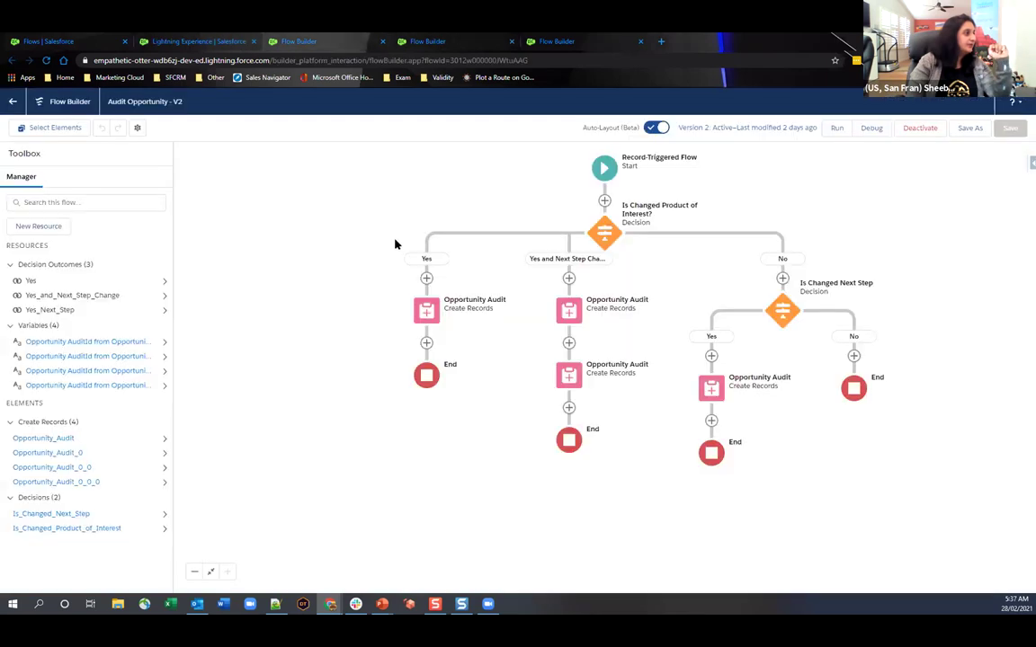
left_click(428, 324)
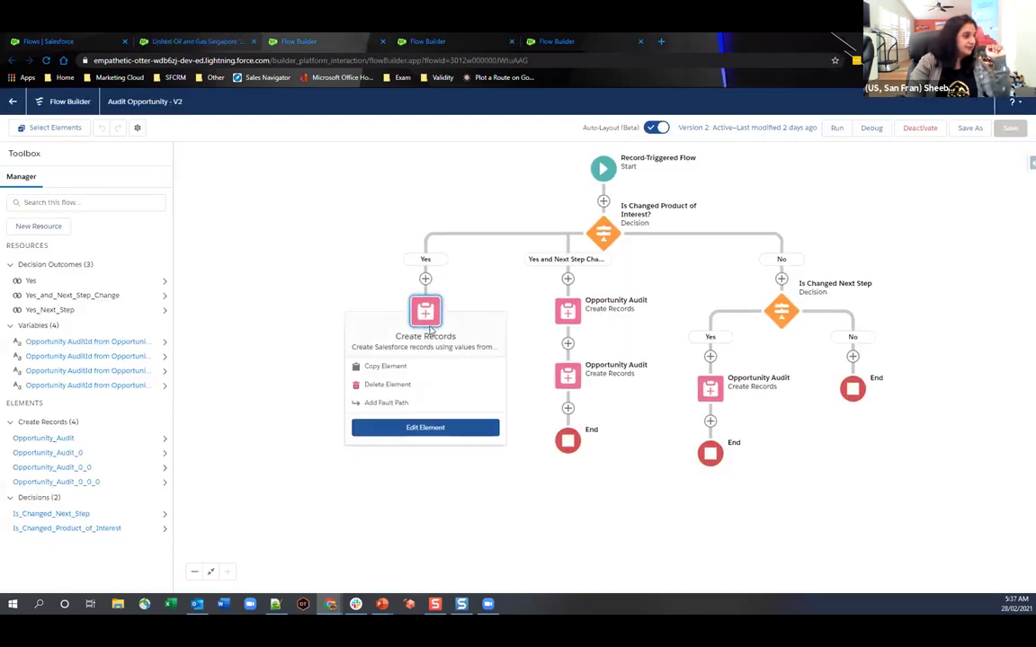
left_click(424, 427)
left_click(604, 388)
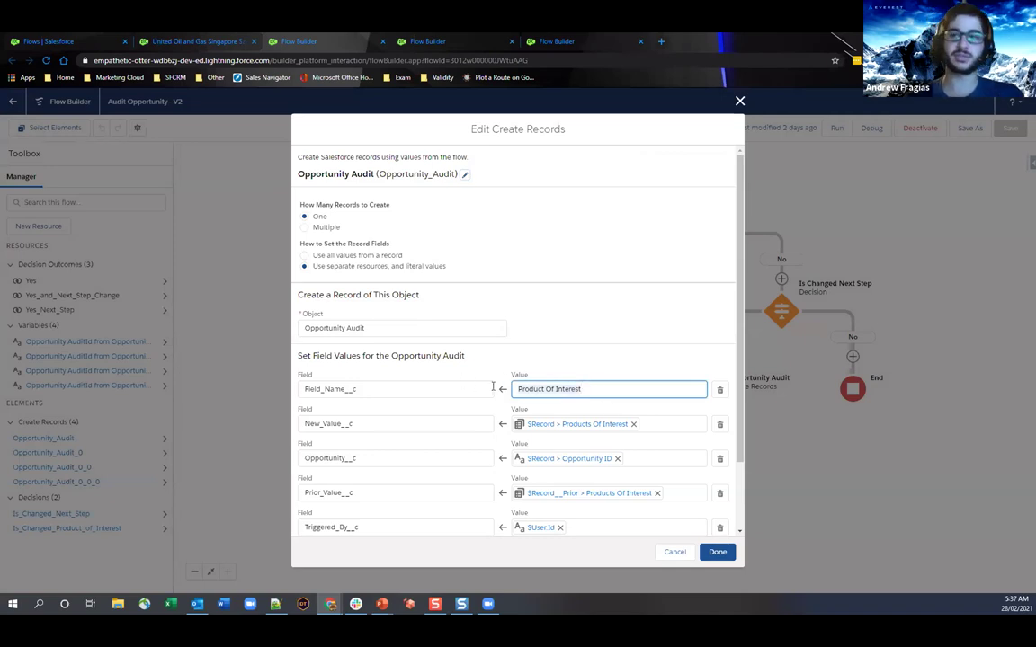
key("ctrl+a")
type("Product ")
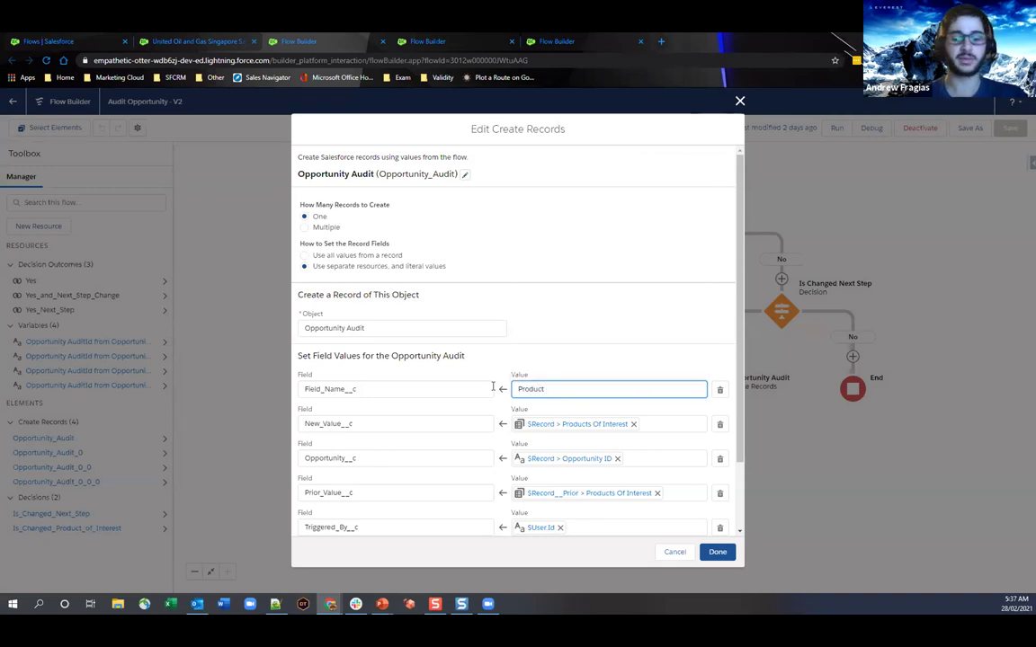
type("of Interest")
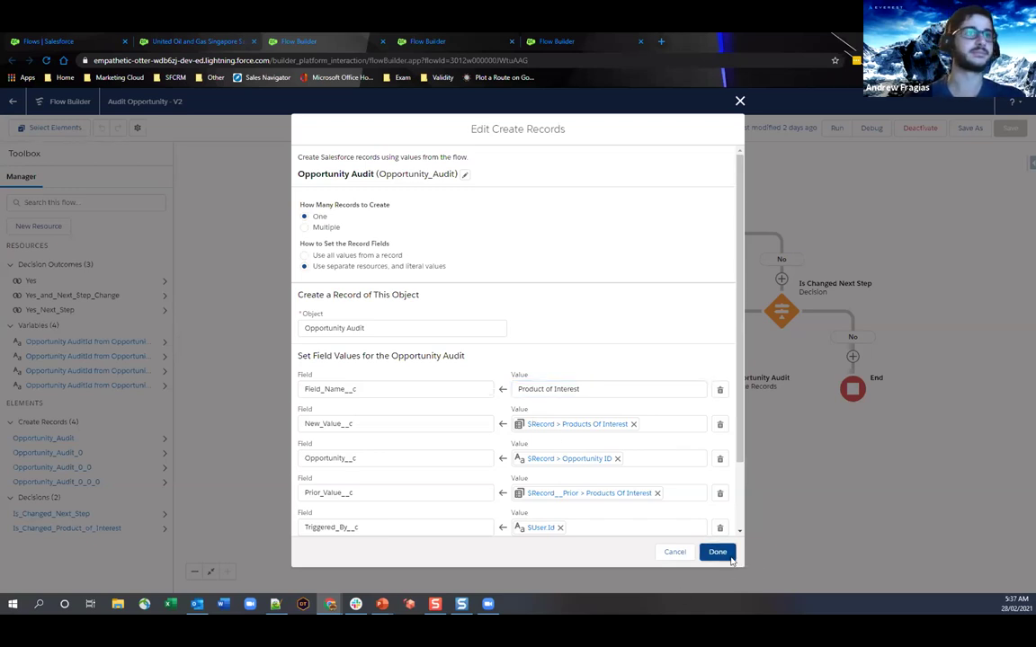
left_click(717, 552)
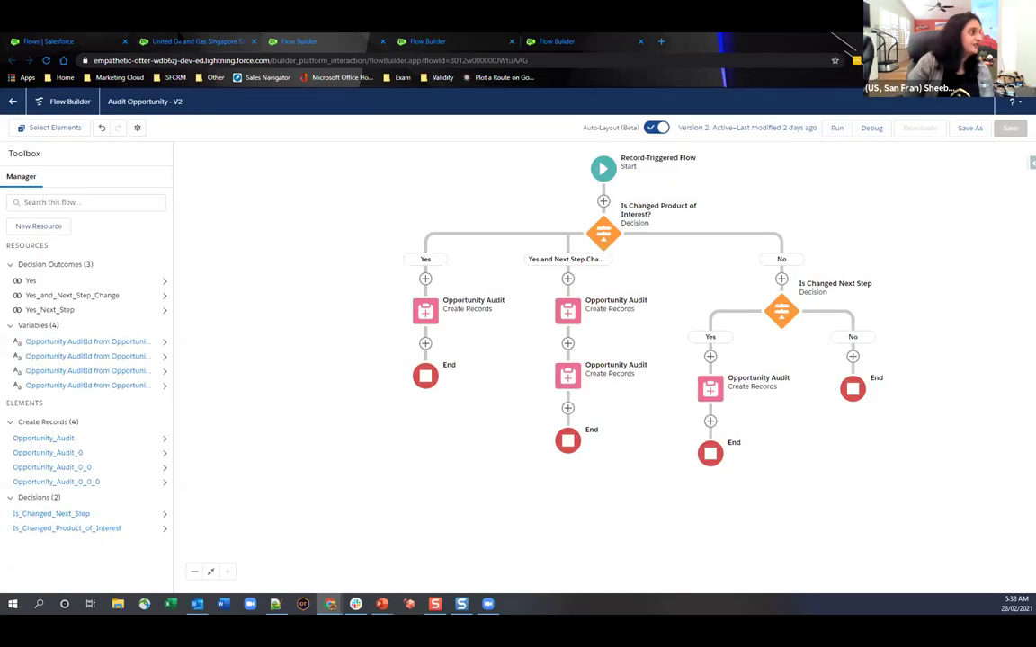
Open the second United Oil and Gas Singapore Sale record from the recently viewed opportunities and examine its details and related lists
left_click(216, 42)
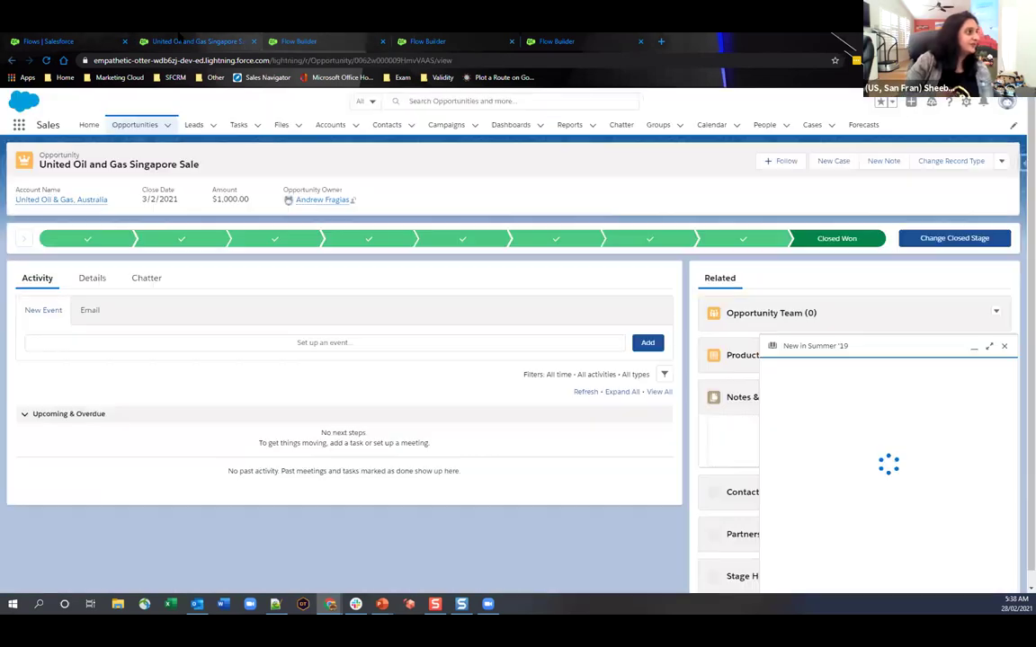
left_click(1002, 349)
left_click(136, 126)
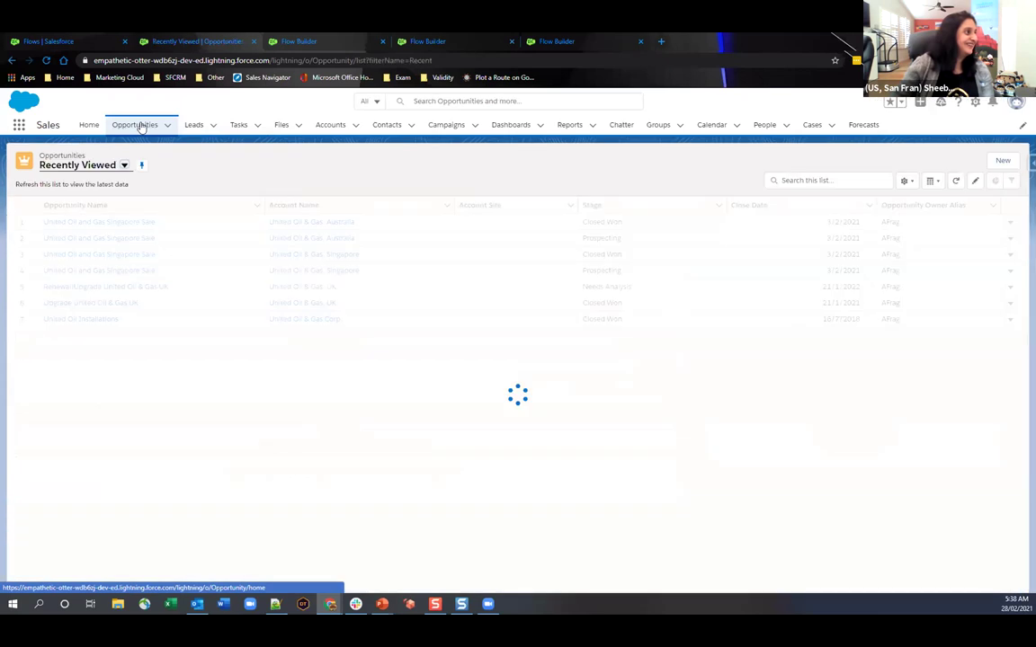
left_click(100, 239)
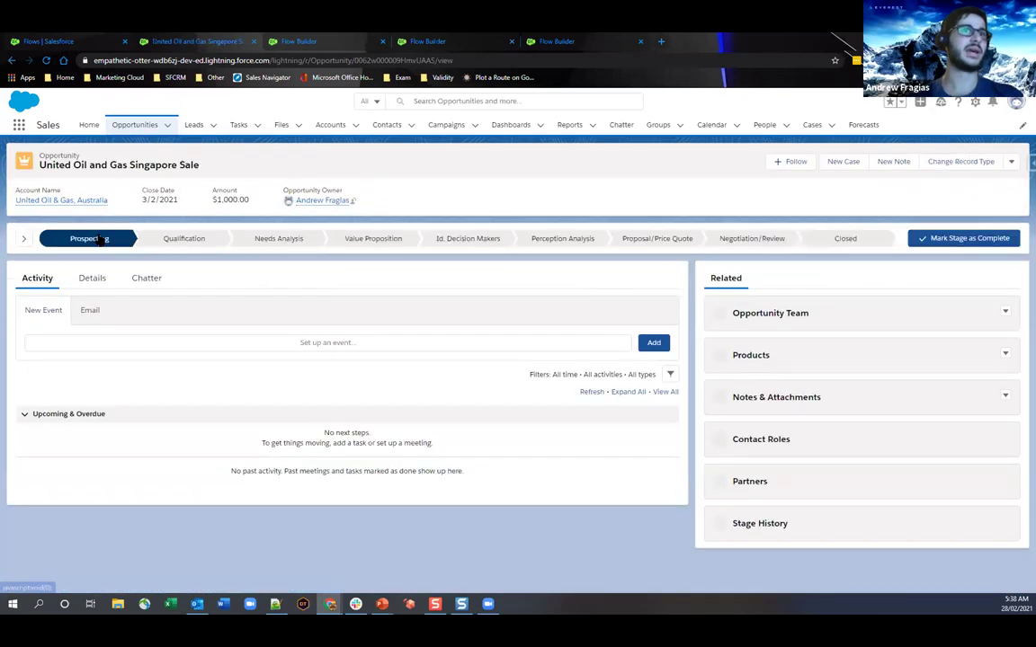
left_click(87, 285)
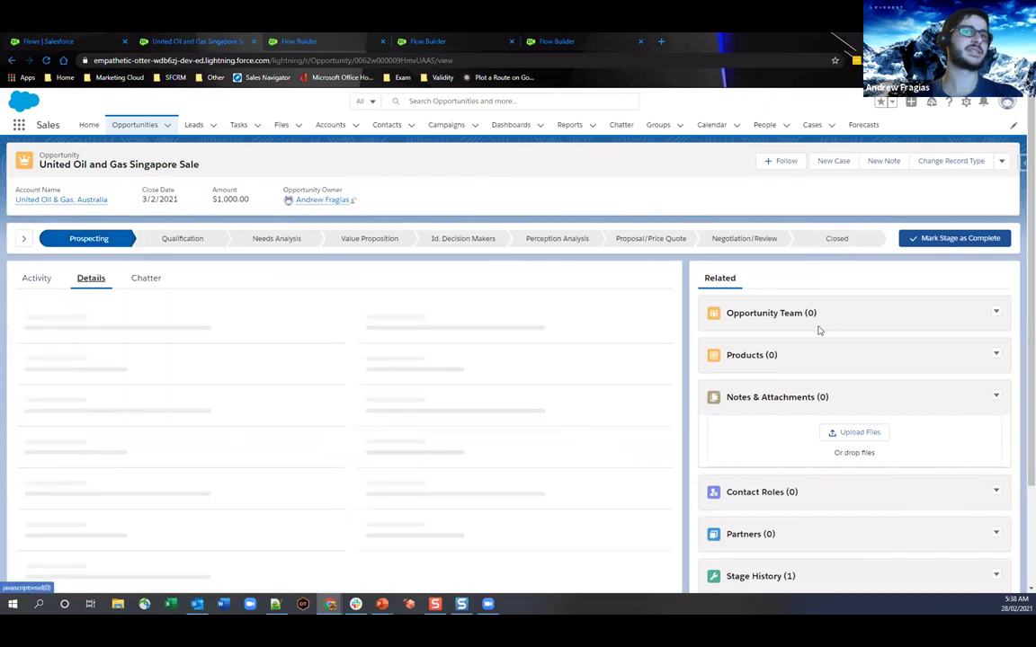
scroll(752, 294, "down", 2)
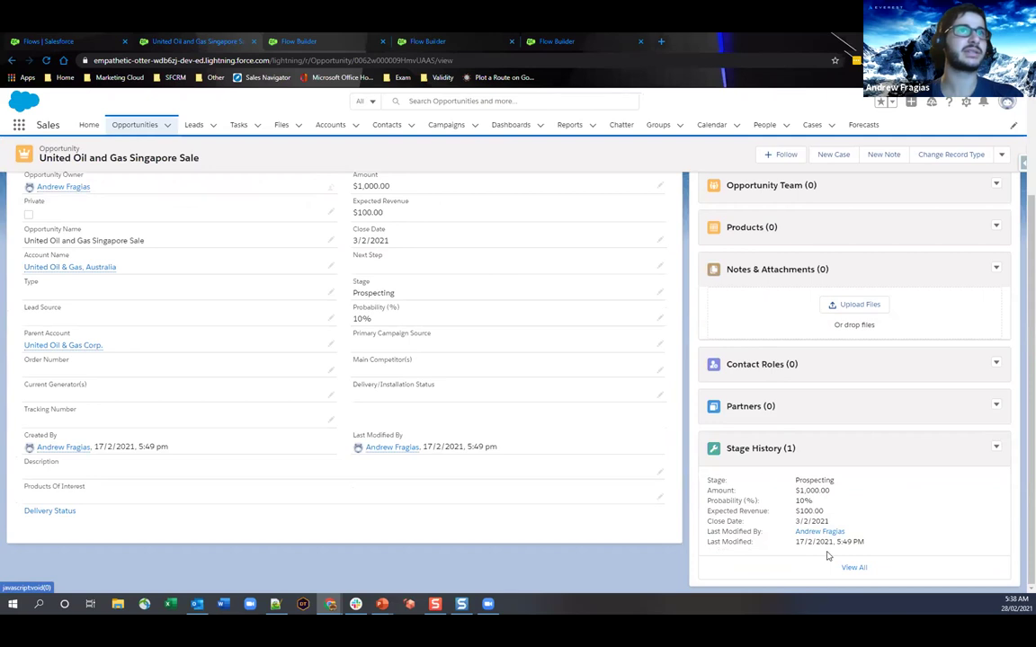
scroll(762, 555, "up", 2)
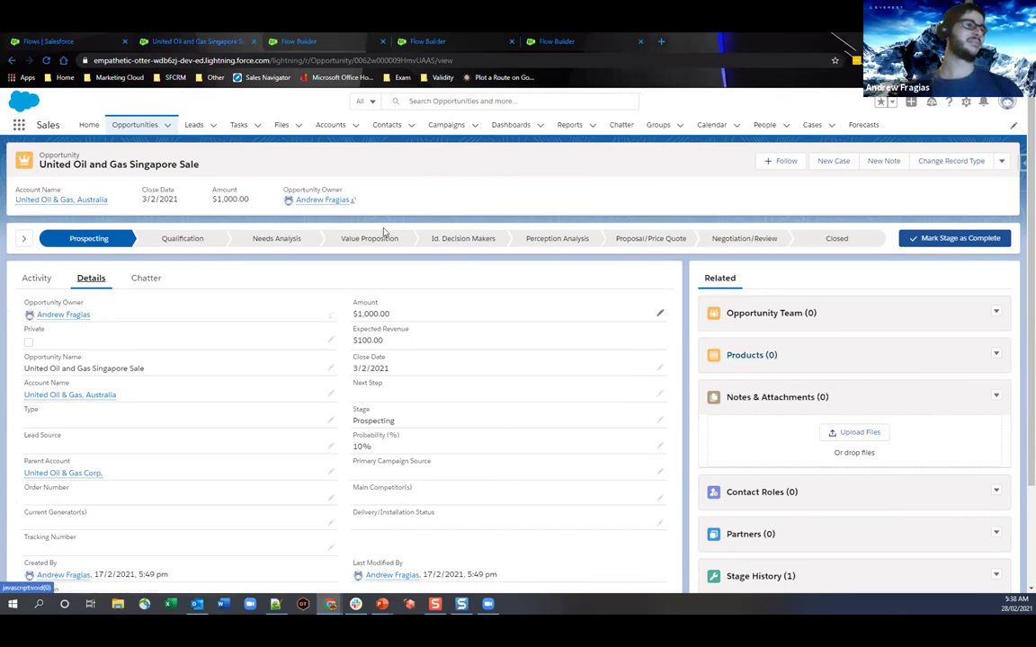
scroll(336, 250, "down", 3)
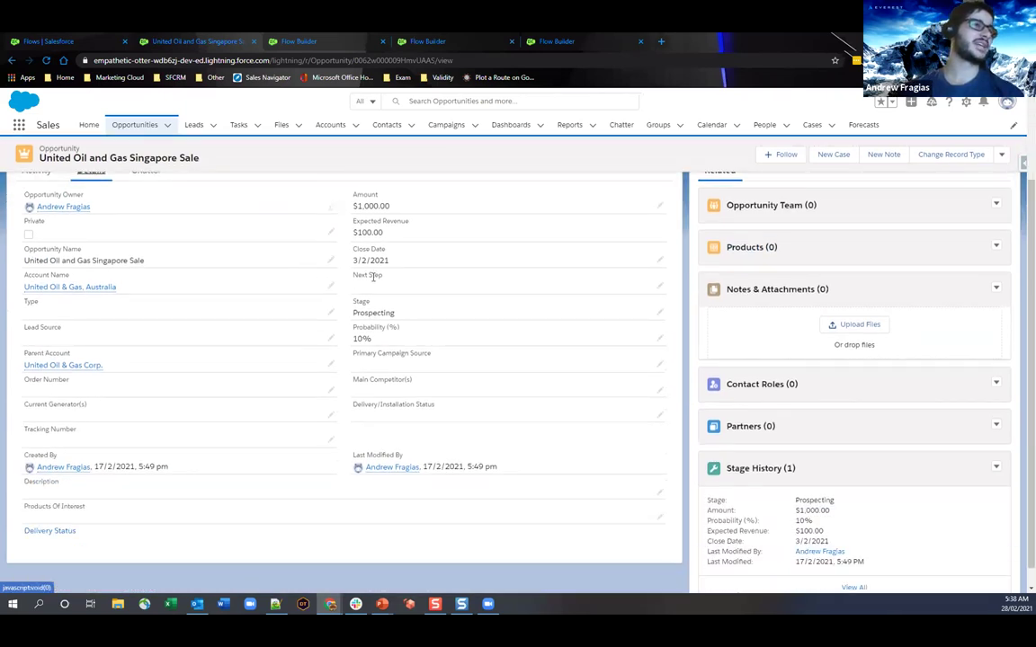
scroll(381, 293, "up", 3)
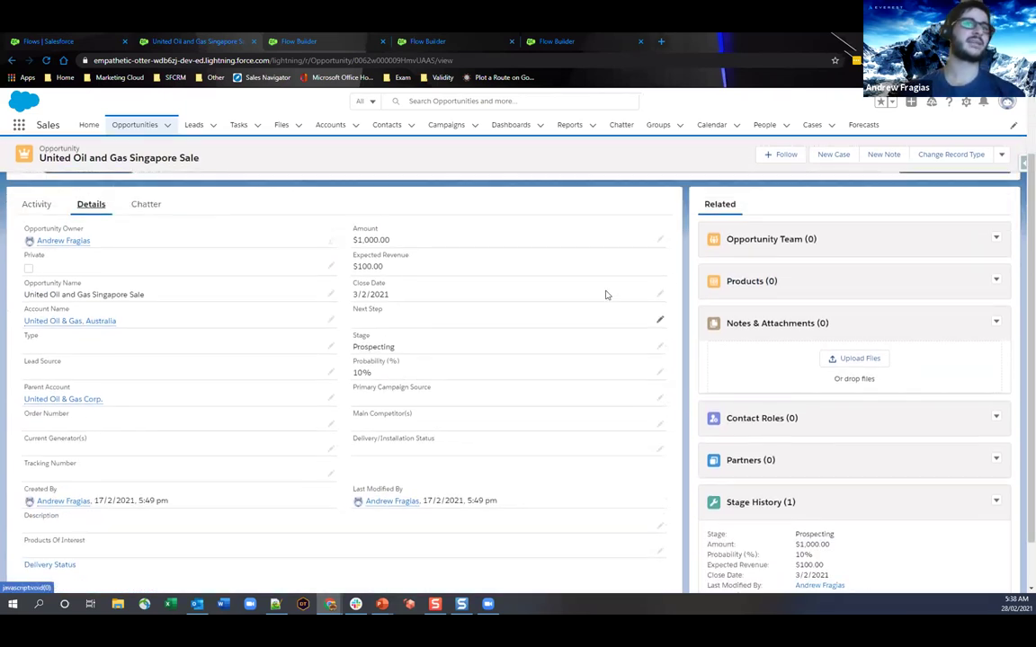
Open the opportunity's Lightning record page for editing and select the tabs component that holds the Related tab
left_click(967, 104)
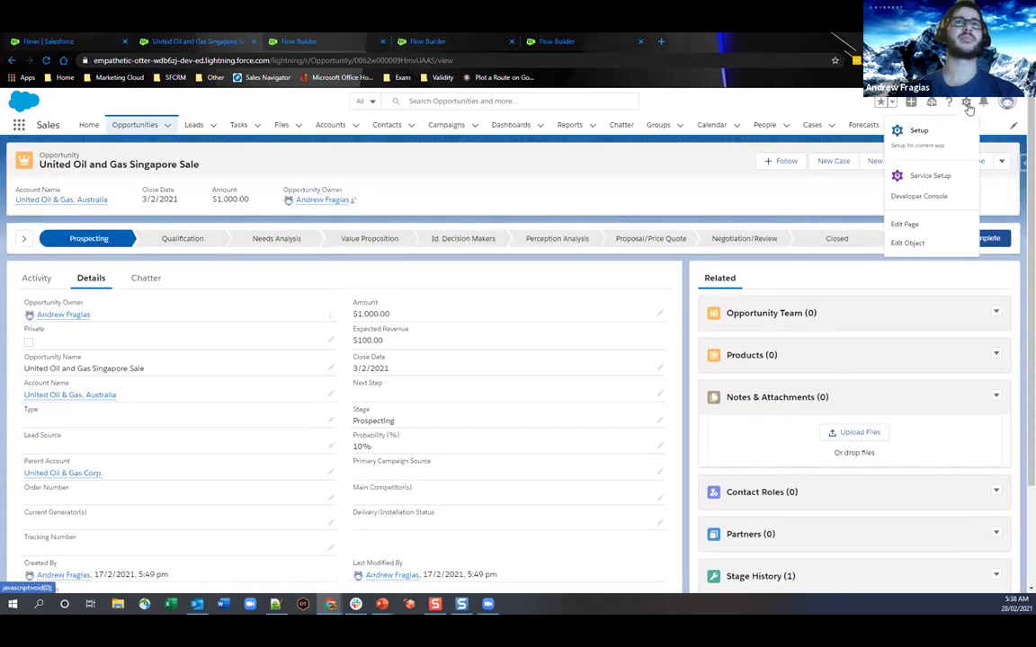
left_click(951, 224)
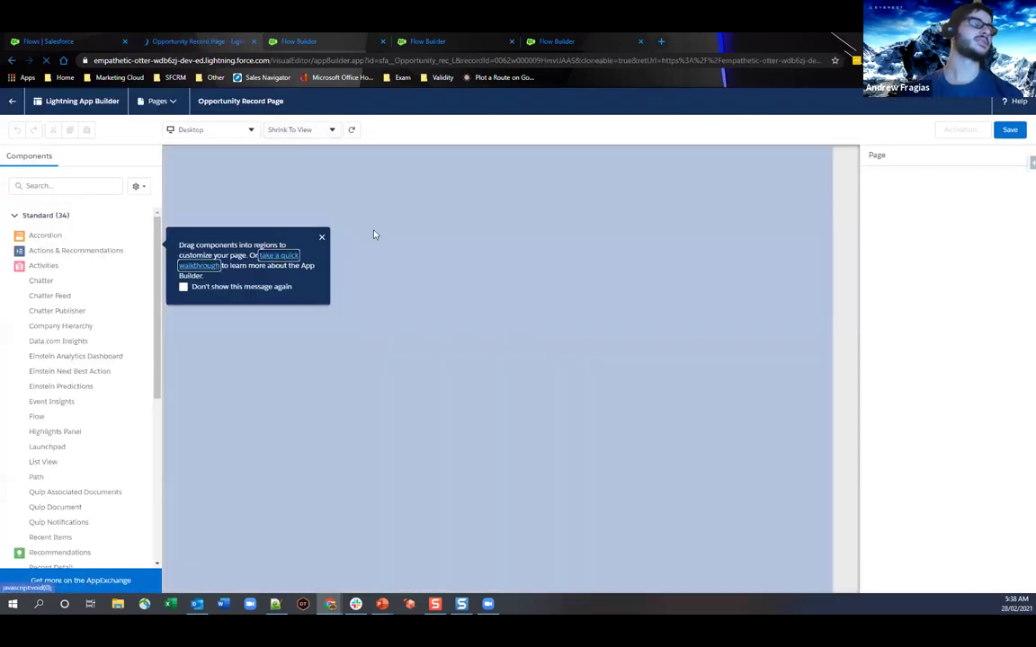
left_click(323, 237)
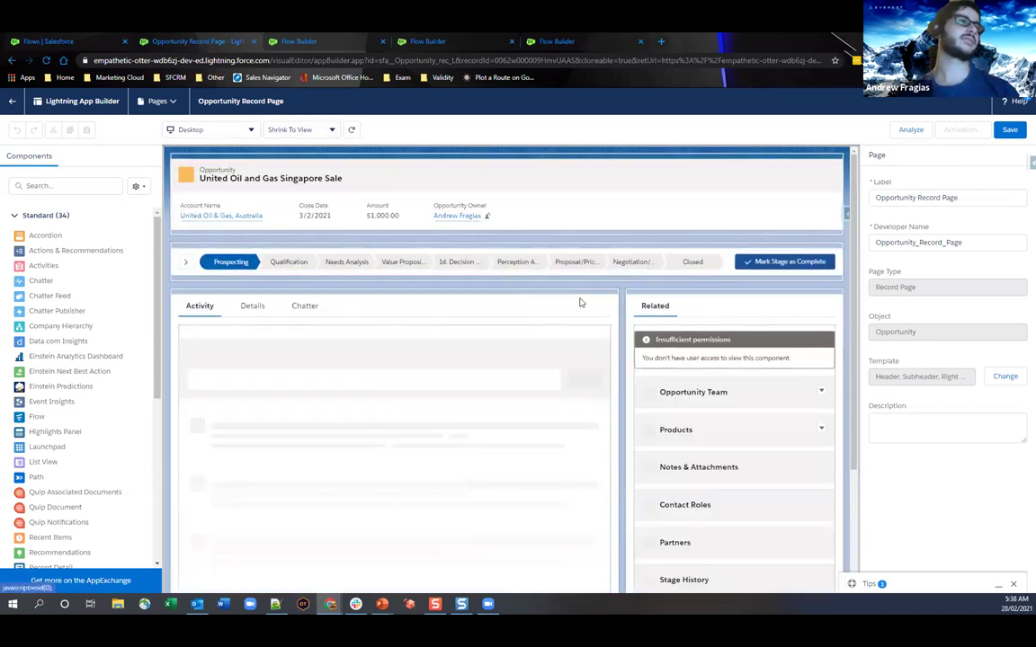
left_click(718, 330)
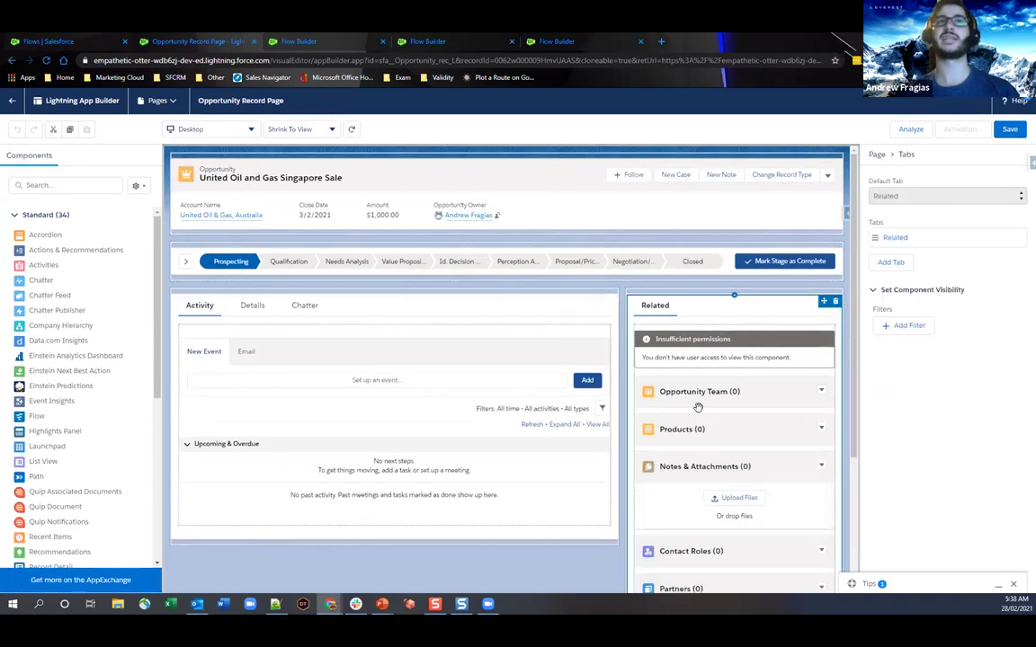
From the related lists component, open the previewed Opportunity Layout, and exit the record page editor back to the opportunity
left_click(84, 38)
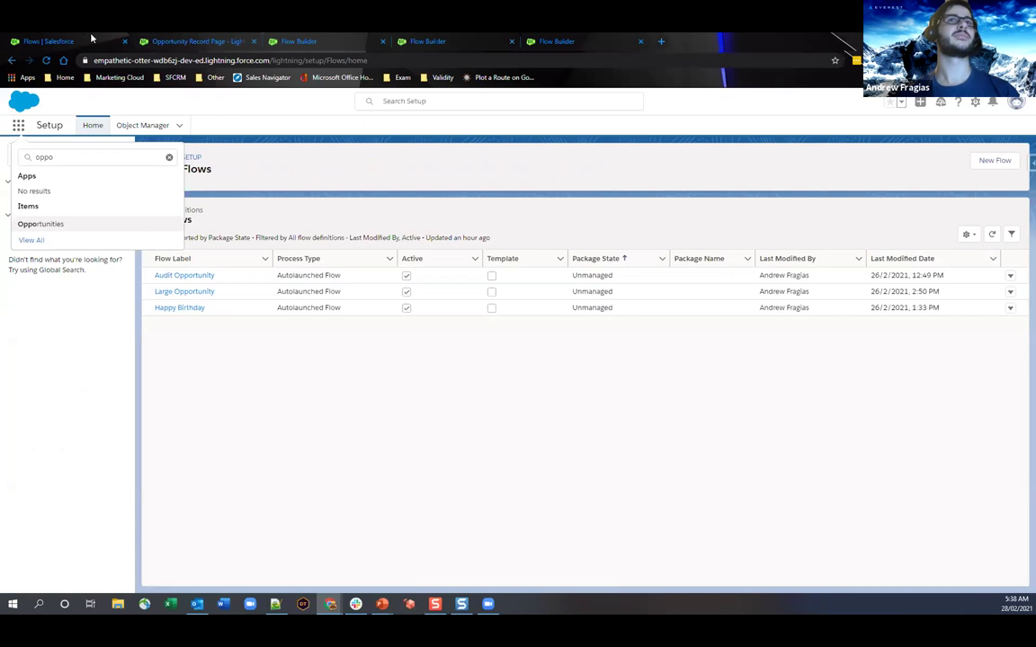
key("ctrl+Tab")
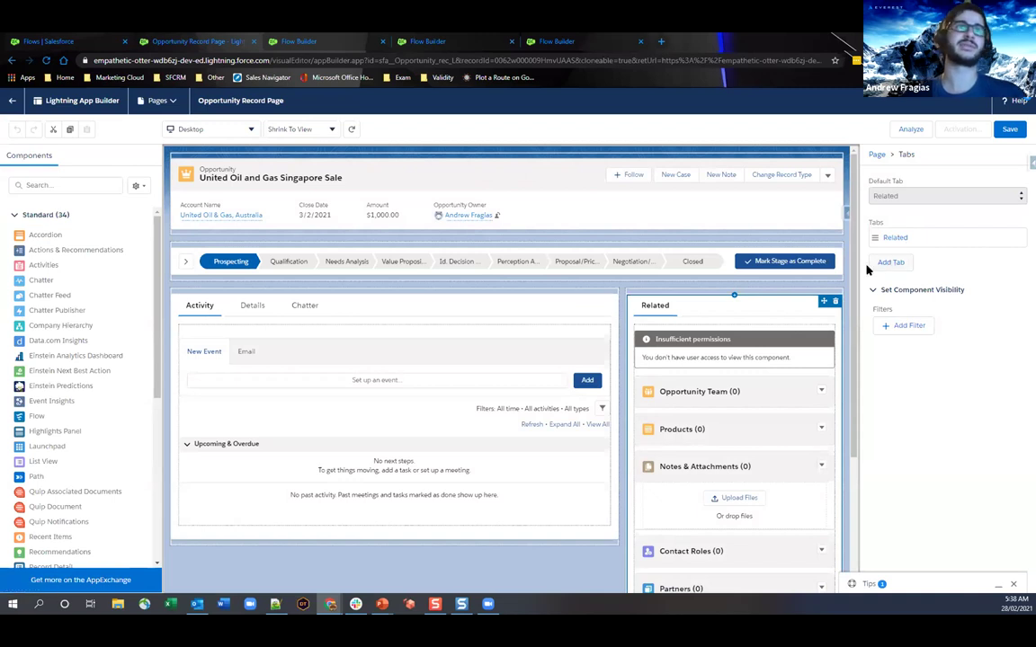
left_click(745, 392)
scroll(744, 392, "down", 2)
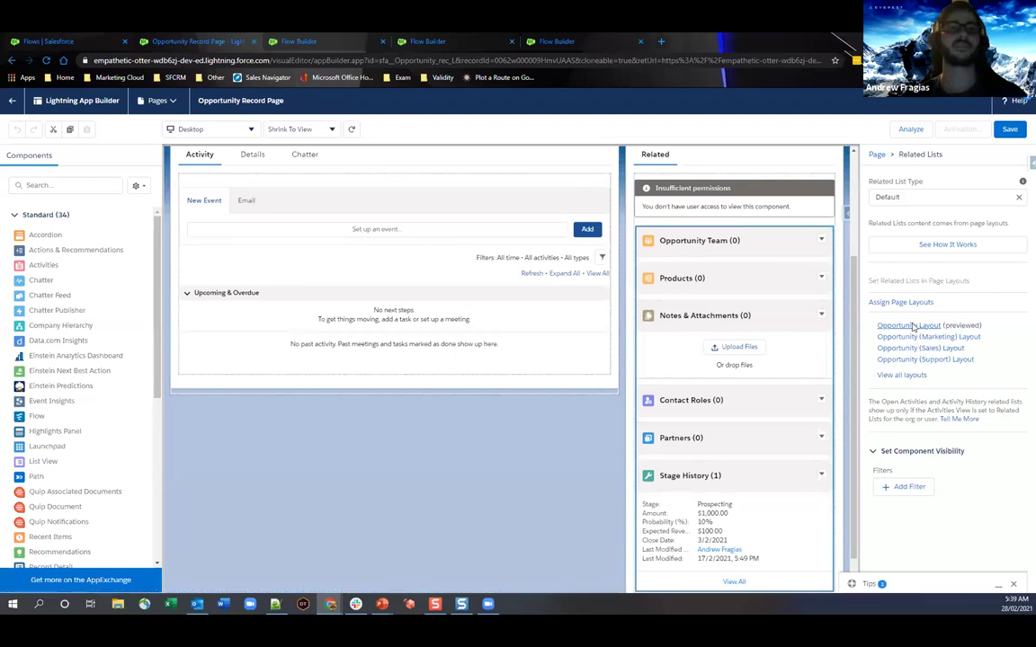
left_click(911, 325)
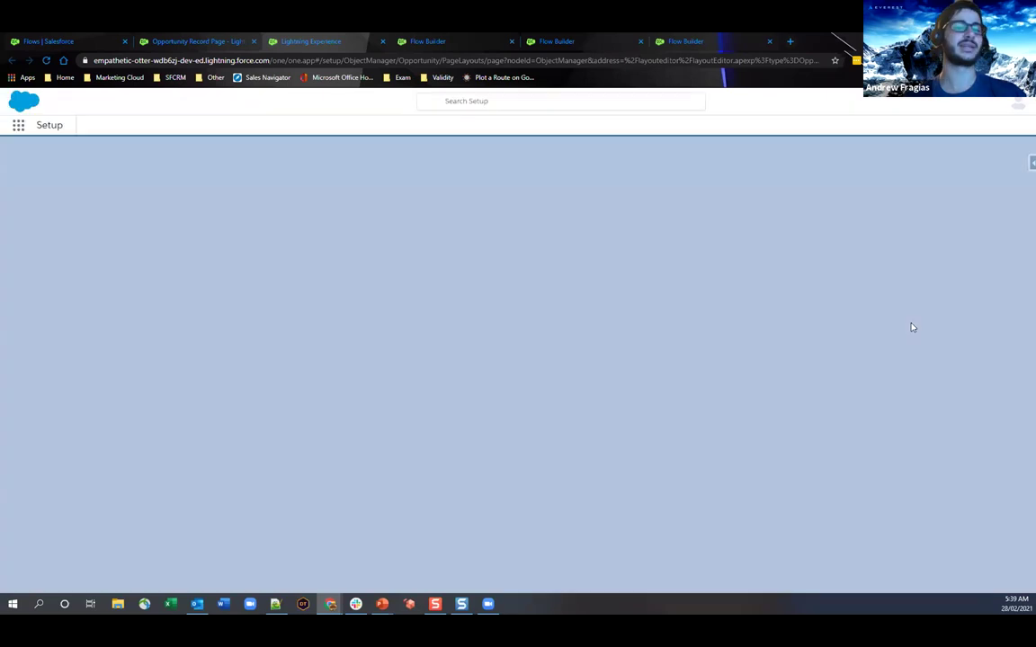
left_click(194, 42)
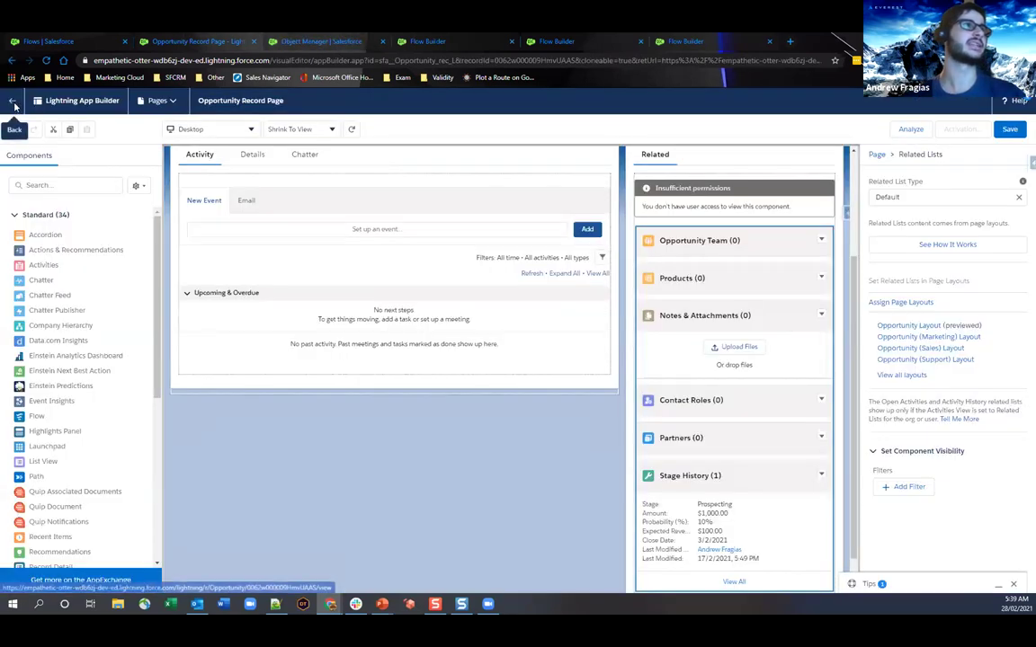
left_click(12, 101)
Add the Opportunity Audits related list above Opportunity Team in the Opportunity Layout and save, overwriting users' related list customizations
left_click(571, 123)
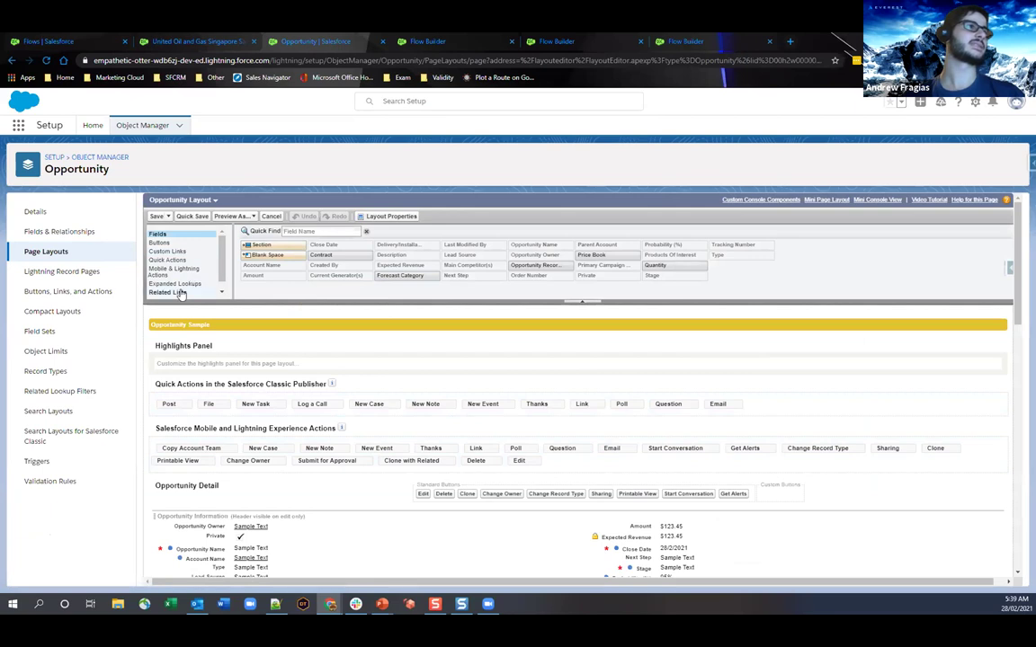
left_click(178, 293)
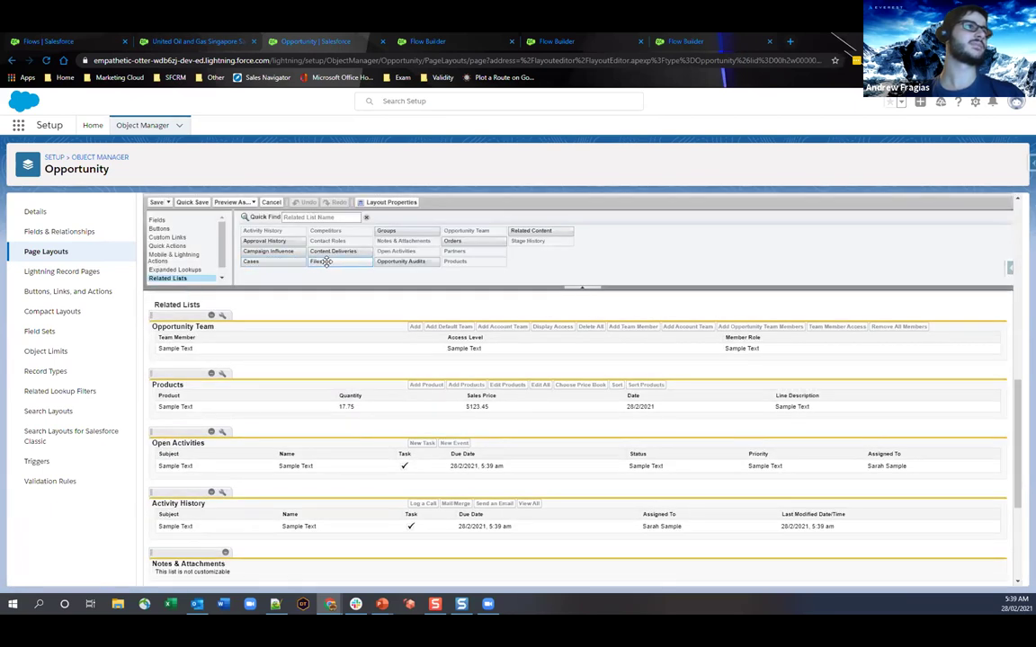
left_click_drag(404, 263, 328, 359)
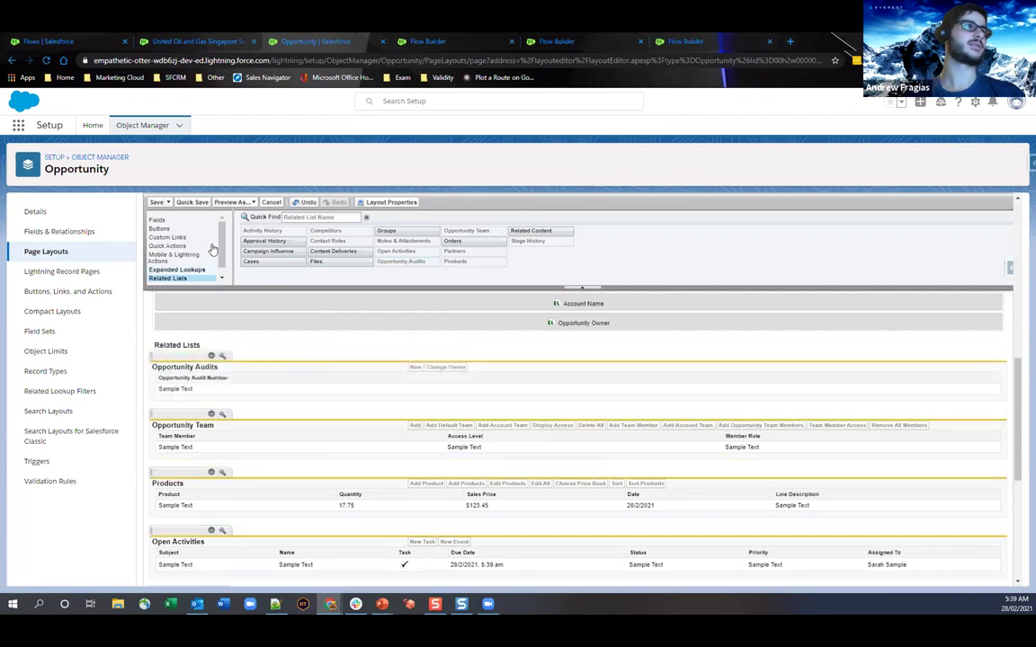
left_click(190, 202)
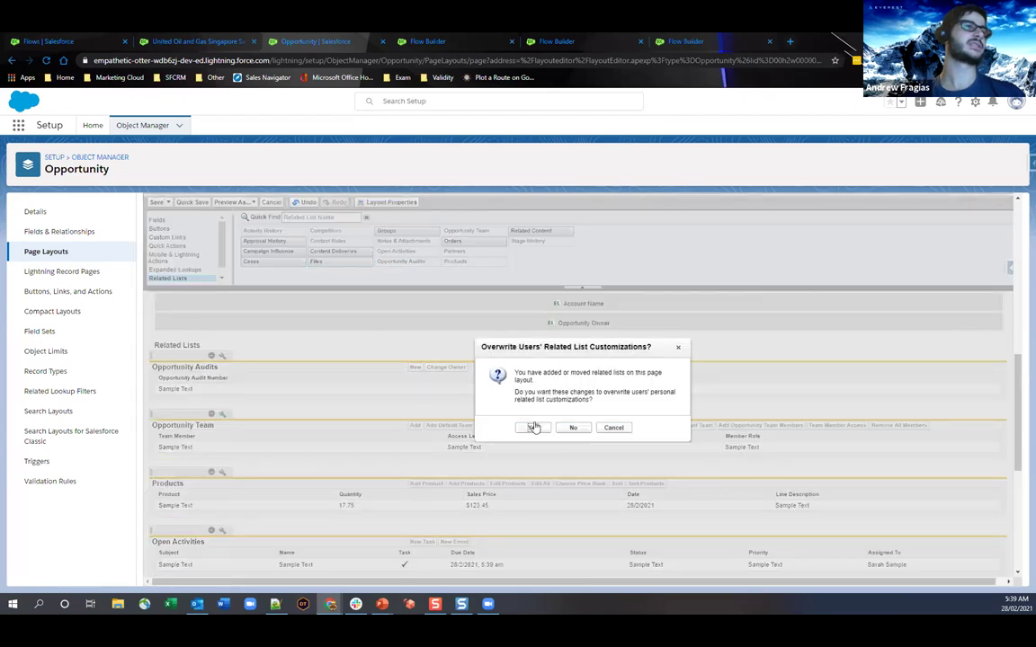
left_click(530, 427)
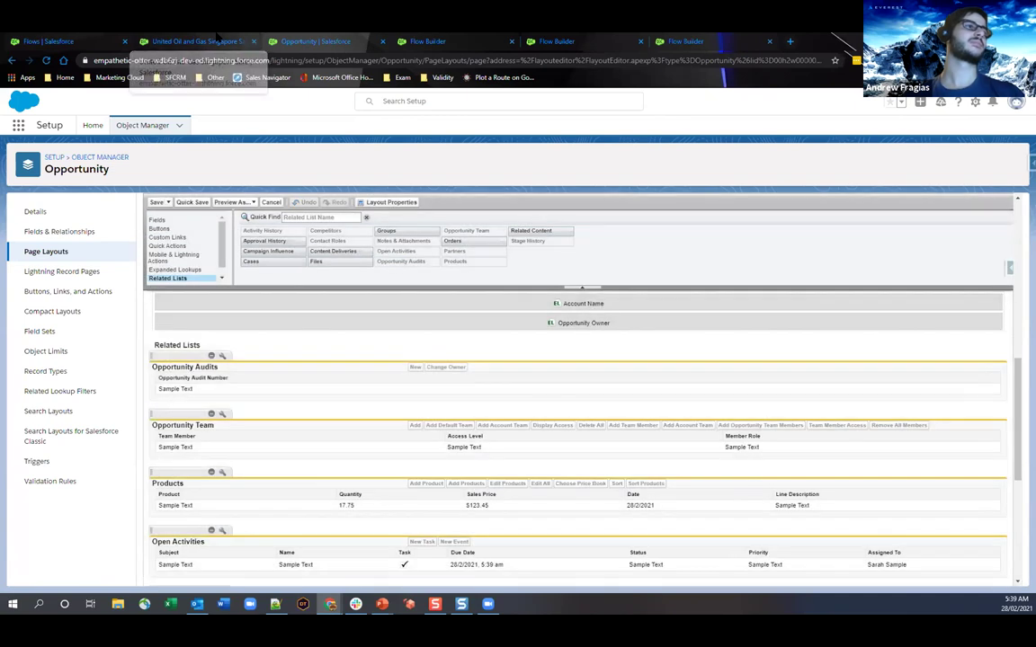
Reload the United Oil and Gas Singapore Sale record and, in its details, set Next Step to "Call Customer"
left_click(216, 36)
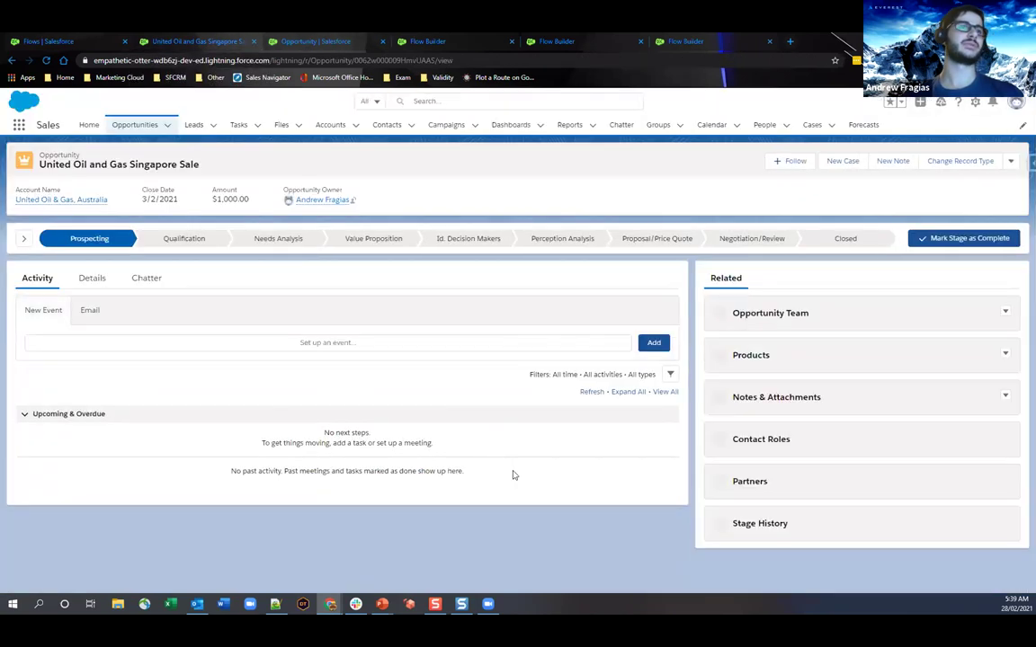
right_click(584, 284)
left_click(603, 311)
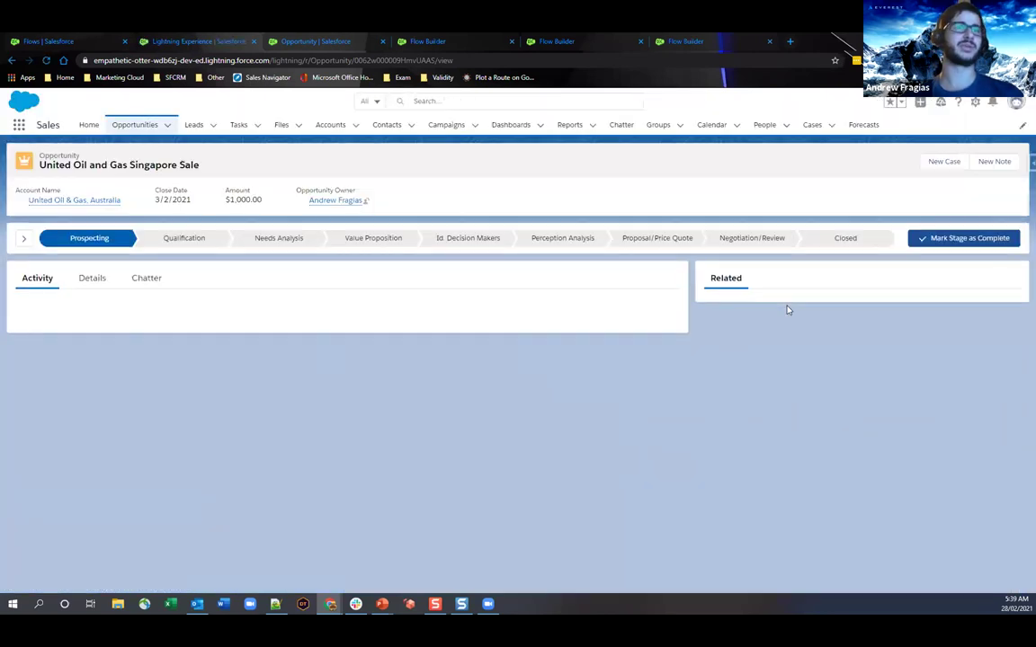
left_click(89, 281)
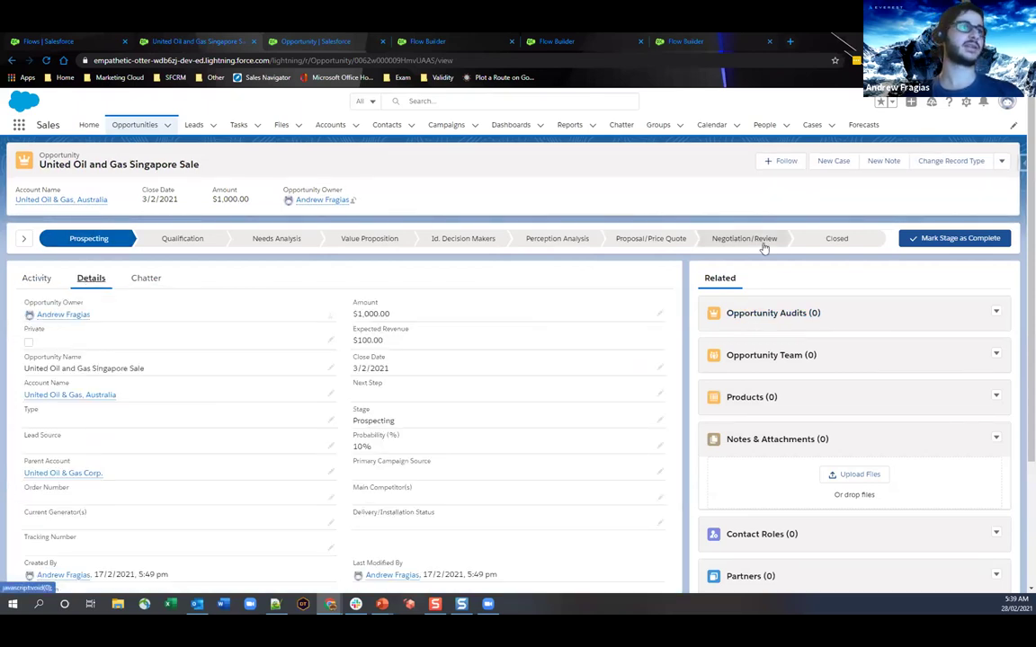
left_click(658, 395)
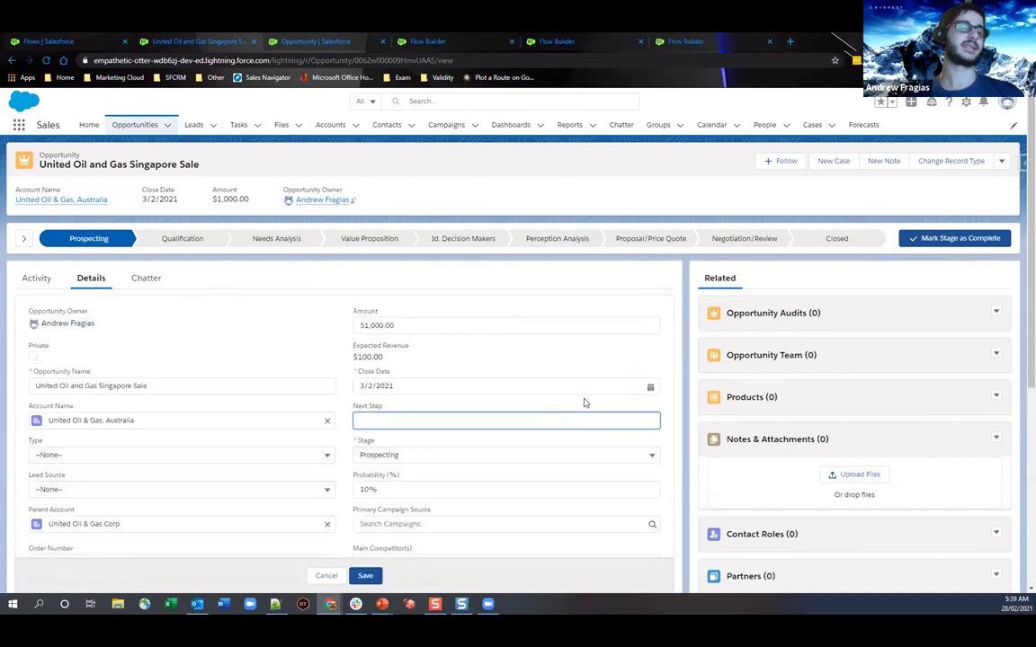
type("Call Customer")
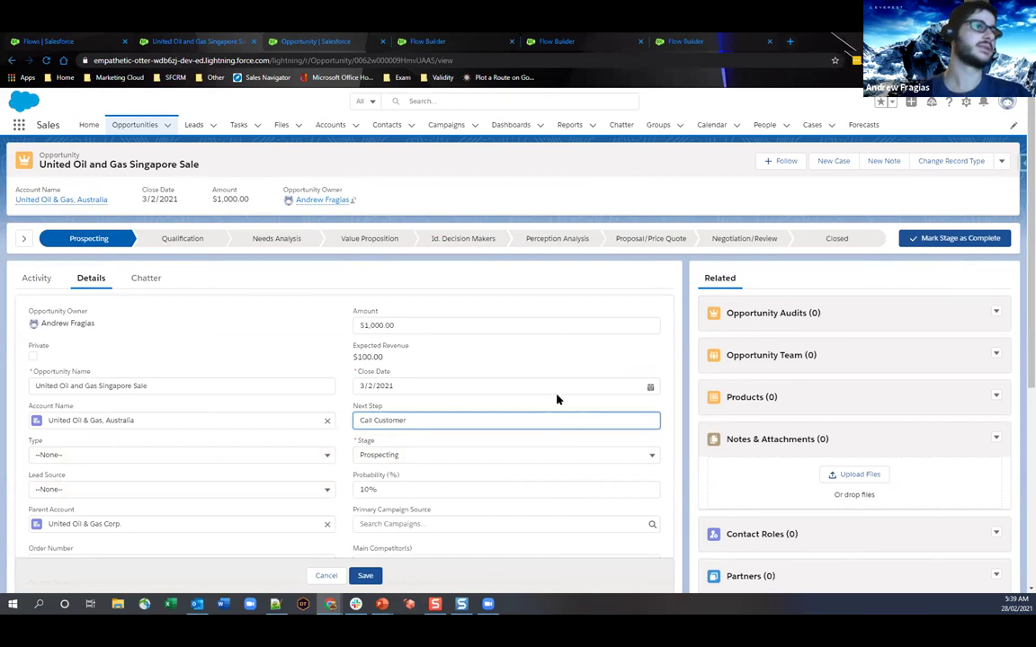
Choose Demand Tools and Gridbuddy Cloud as the opportunity's Products Of Interest and try to save the record
scroll(497, 364, "down", 5)
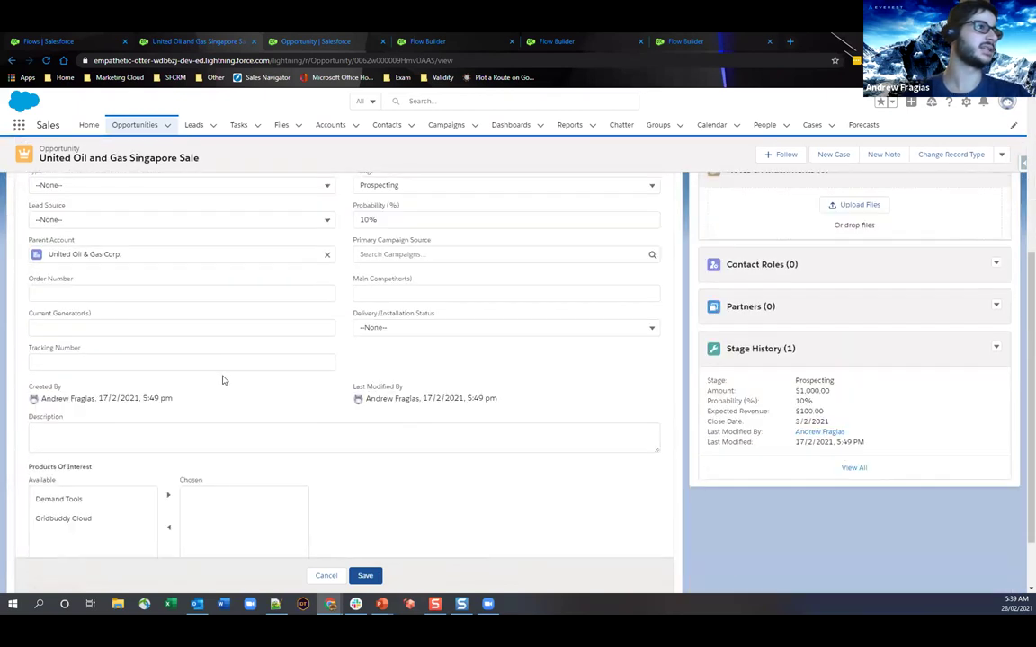
left_click(93, 427)
left_click(100, 445, "shift")
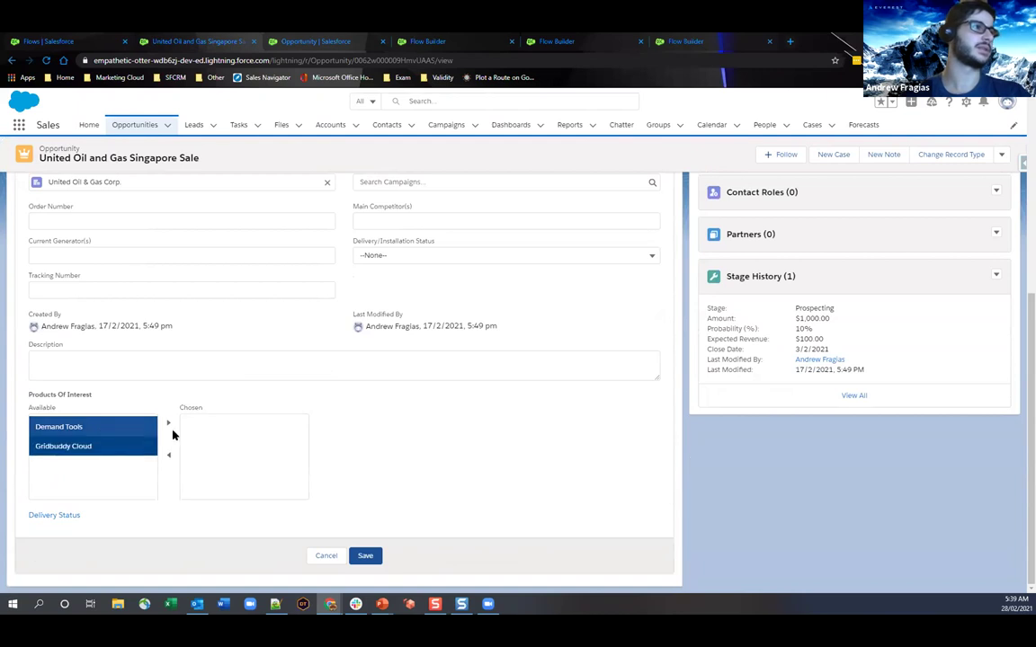
left_click(168, 423)
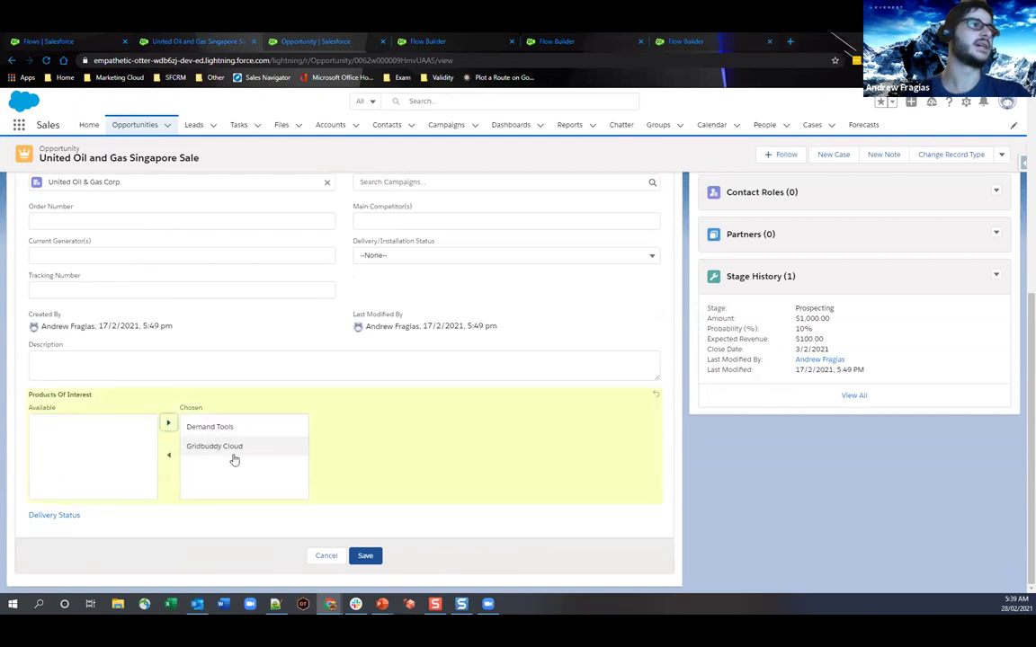
left_click(366, 556)
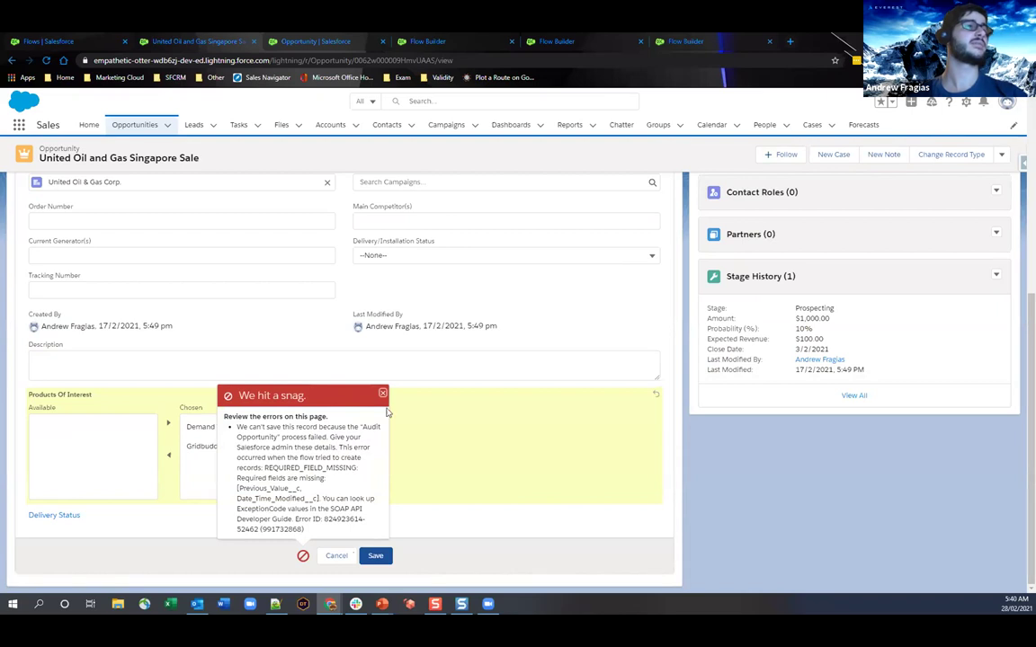
In the Audit Opportunity flow, open the first Opportunity Audit element on the Yes and Next Step Change path and examine its field values
left_click(306, 40)
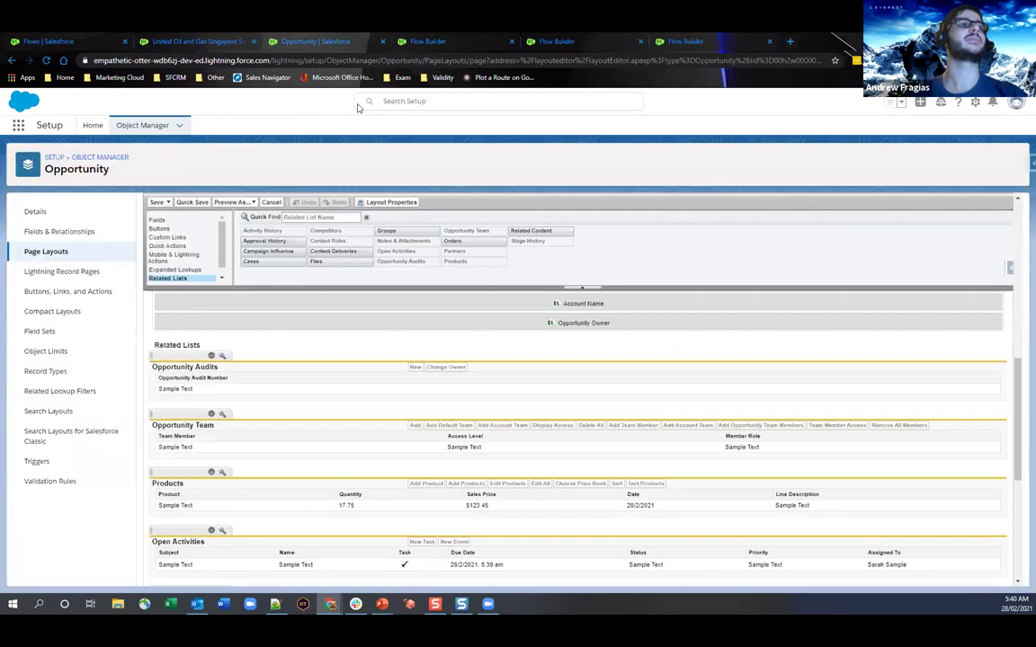
left_click(422, 41)
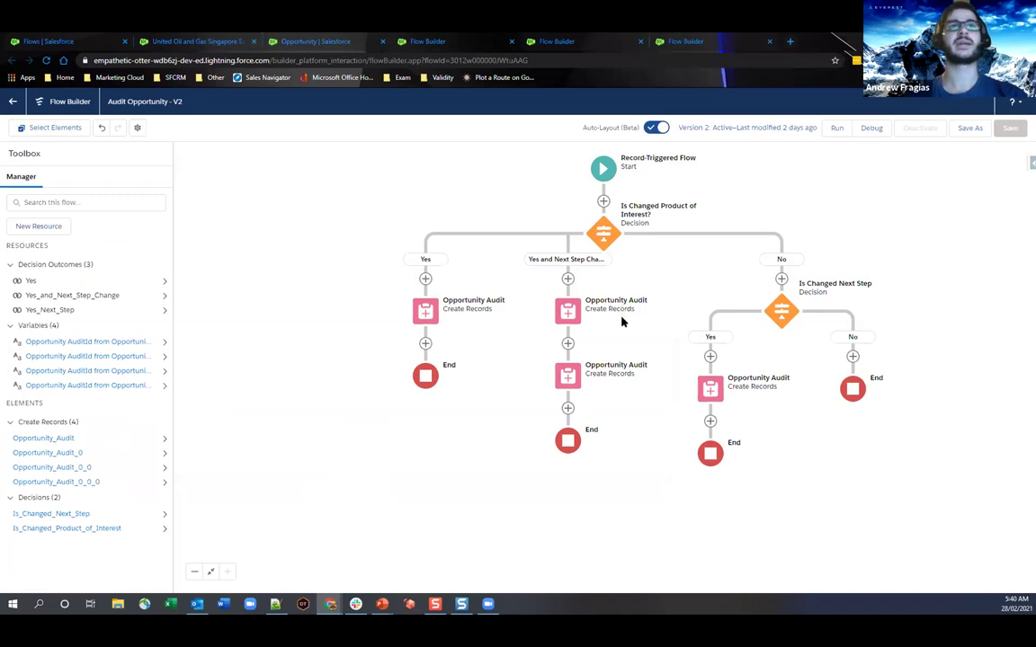
left_click(568, 311)
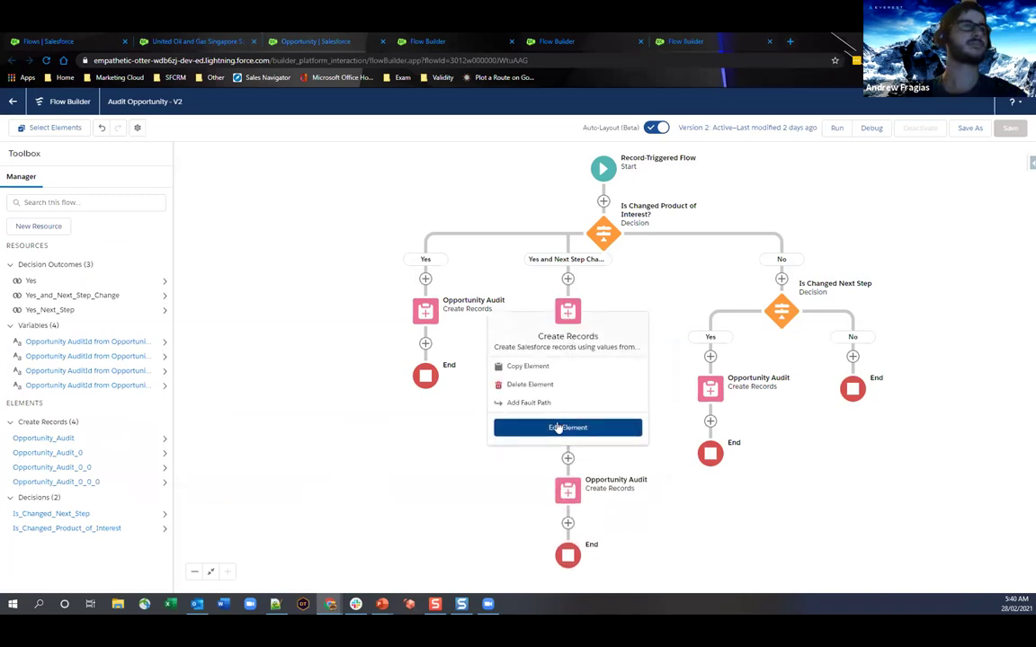
left_click(558, 428)
scroll(356, 415, "down", 3)
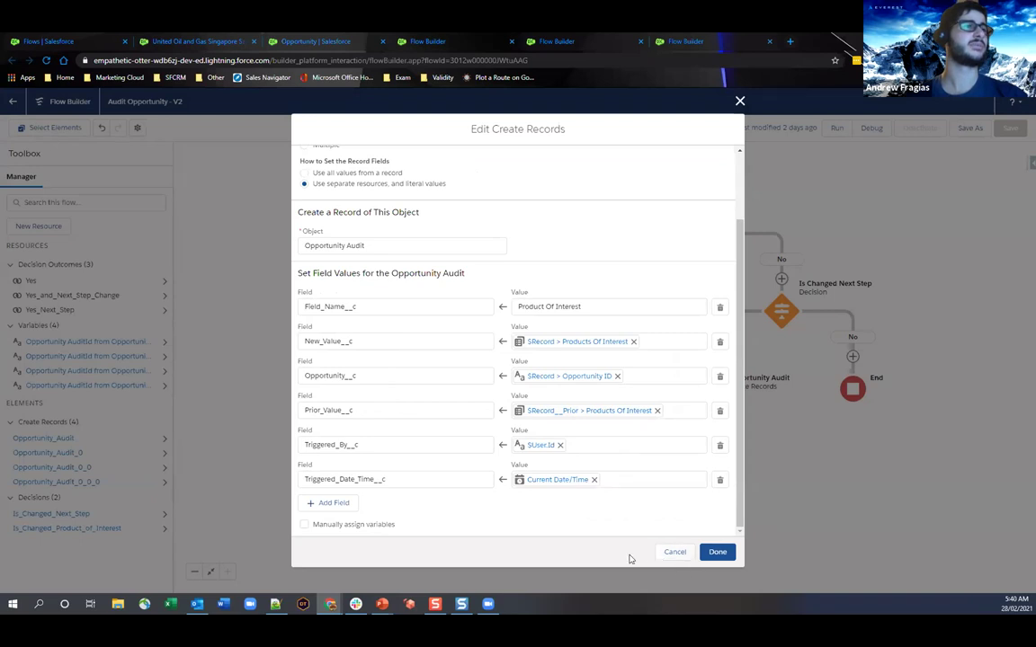
left_click(344, 504)
left_click(345, 512)
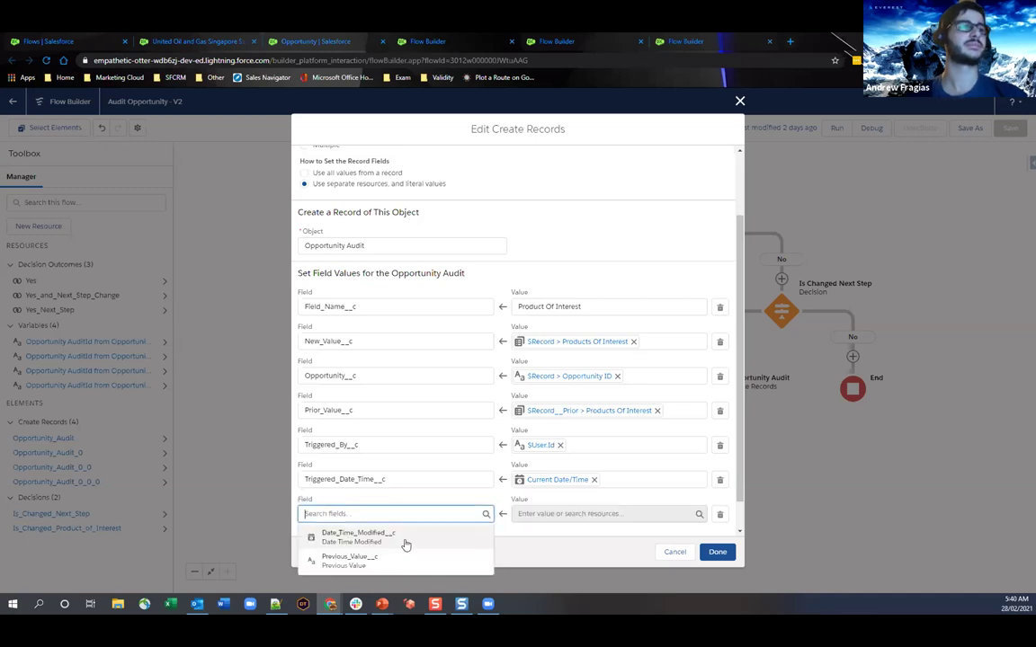
left_click(393, 538)
scroll(396, 530, "down", 1)
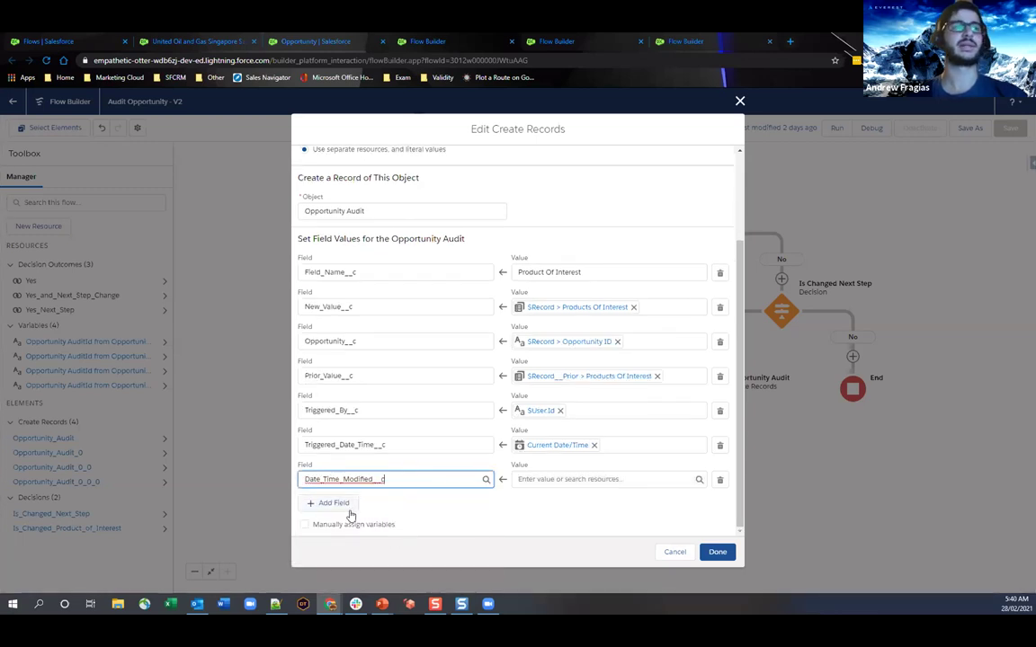
left_click(348, 511)
left_click(348, 512)
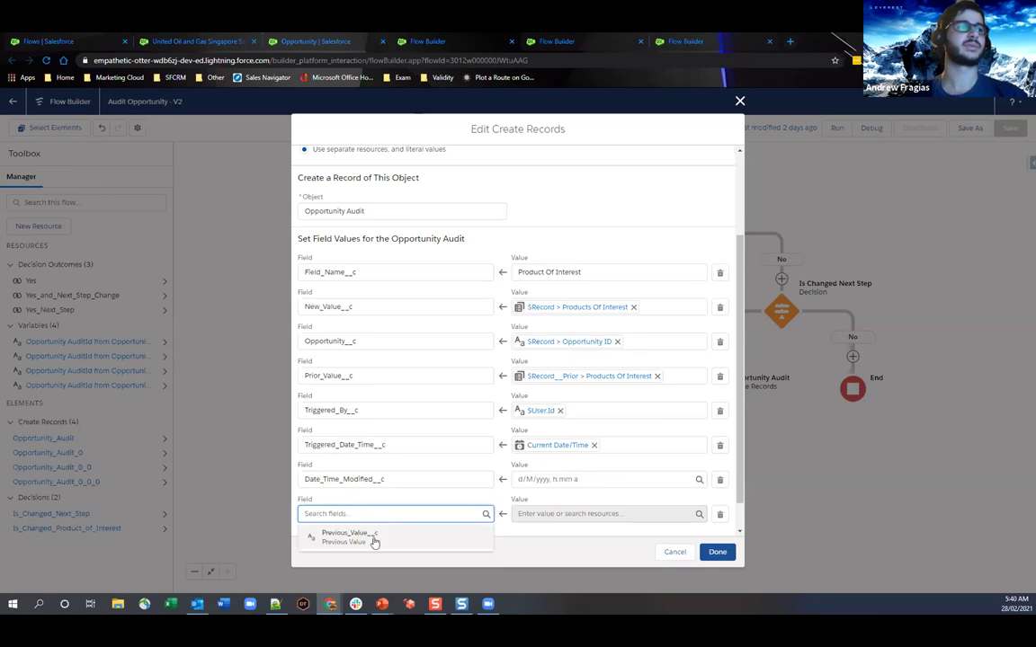
left_click(730, 522)
left_click(720, 515)
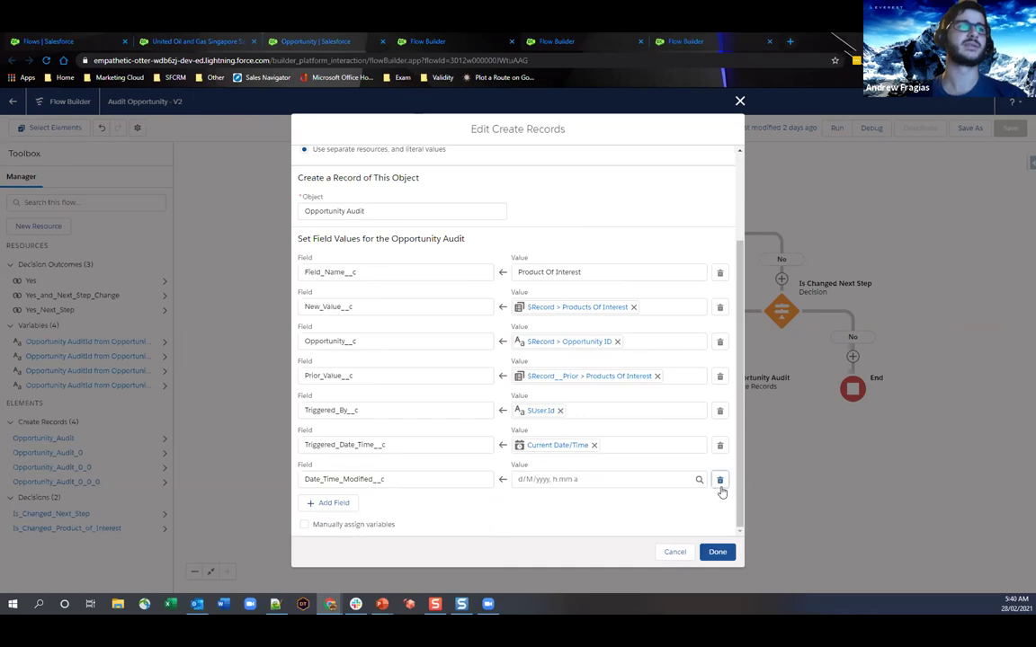
left_click(720, 479)
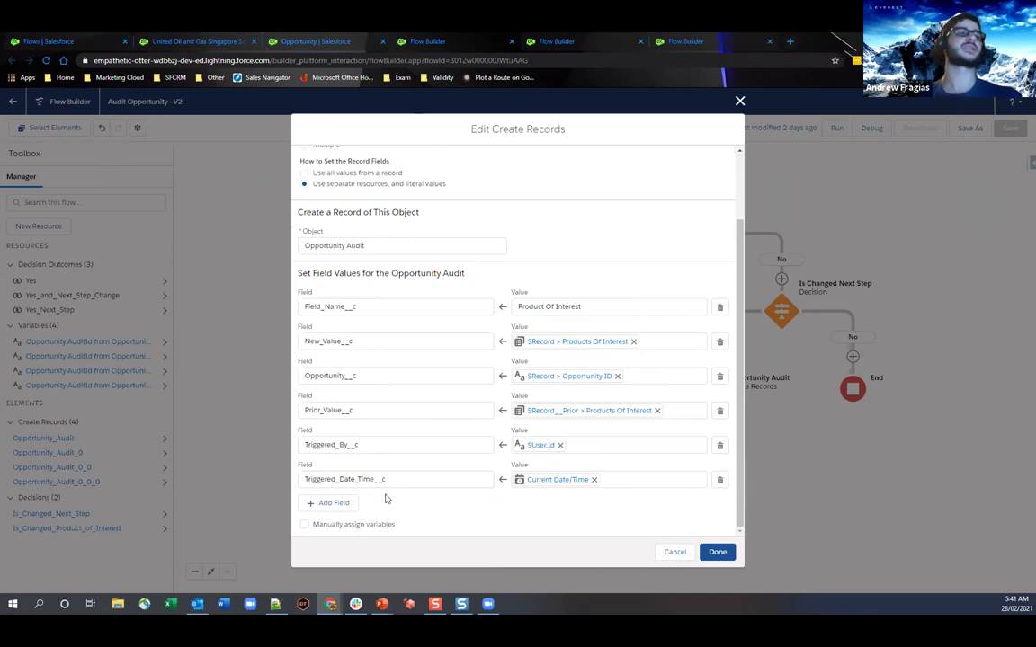
Review the missing required fields named in the opportunity's save error, and close the Opportunity page layout before returning to the Audit Opportunity flow
key("ctrl+2")
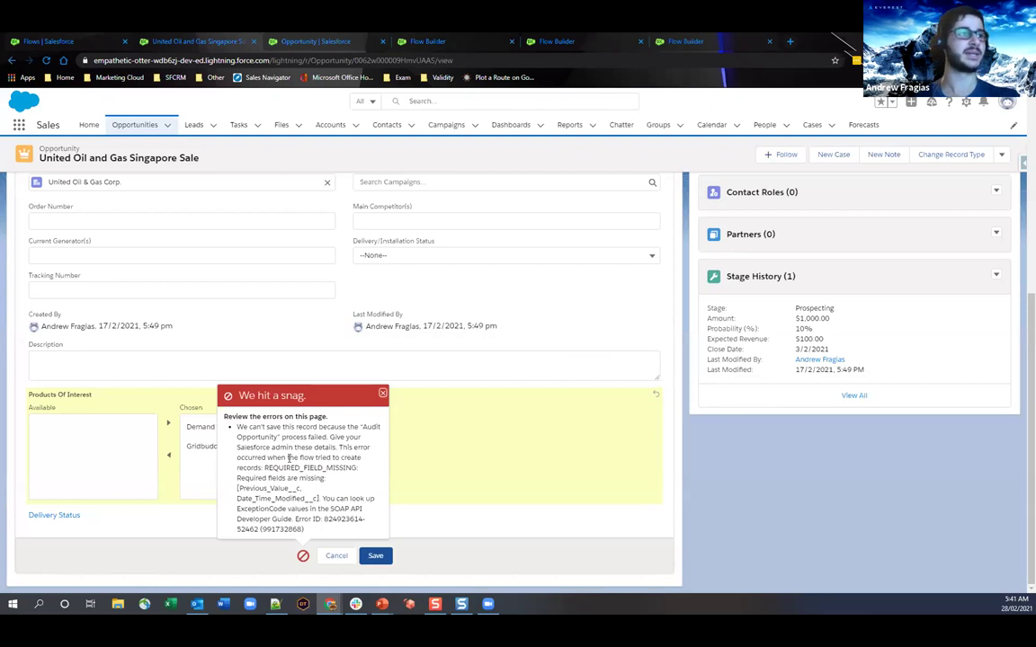
left_click_drag(238, 488, 317, 498)
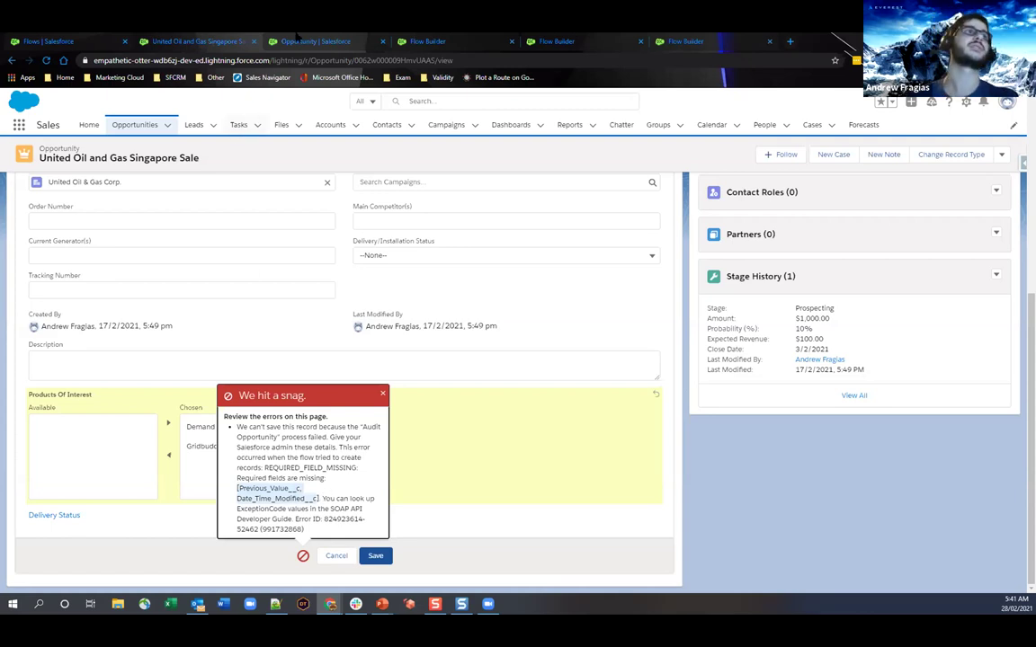
left_click(330, 41)
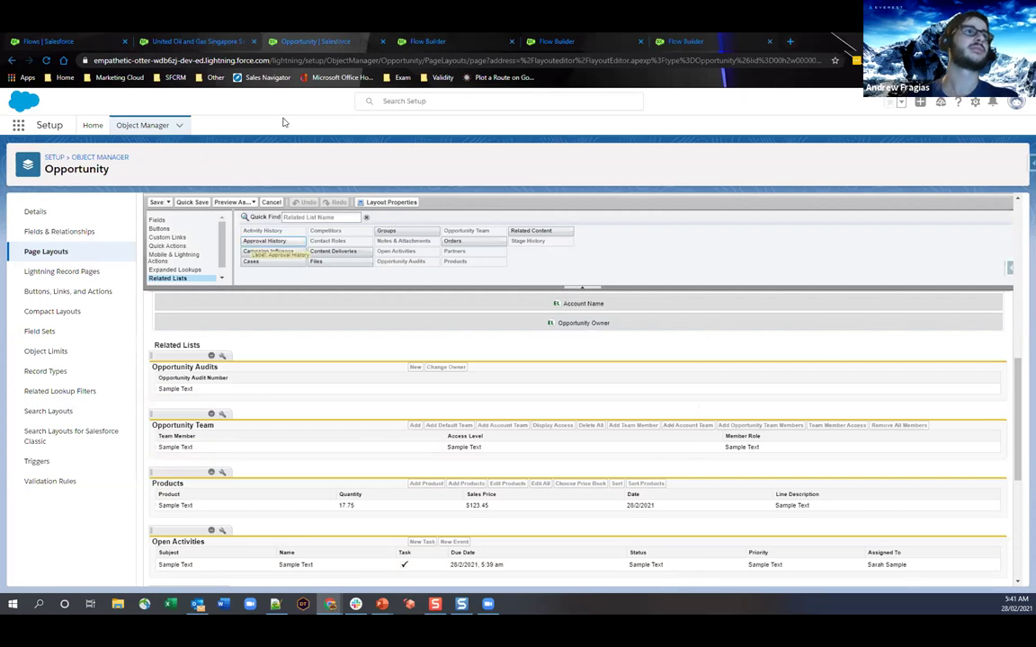
left_click(382, 41)
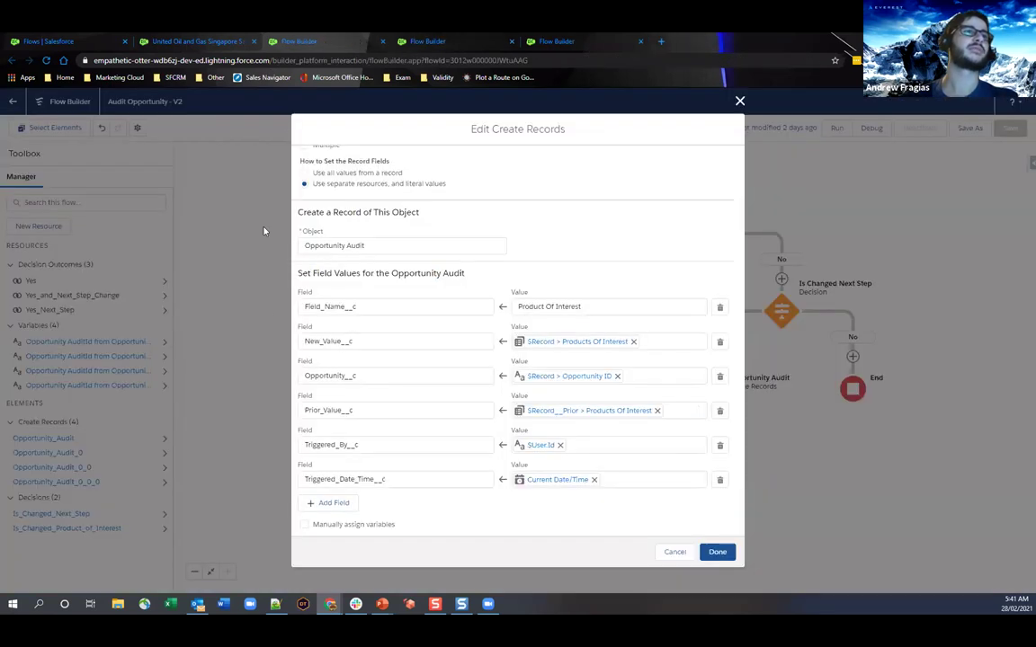
Add the Previous_Value__c field to the field values of the Product Of Interest audit record
left_click(327, 501)
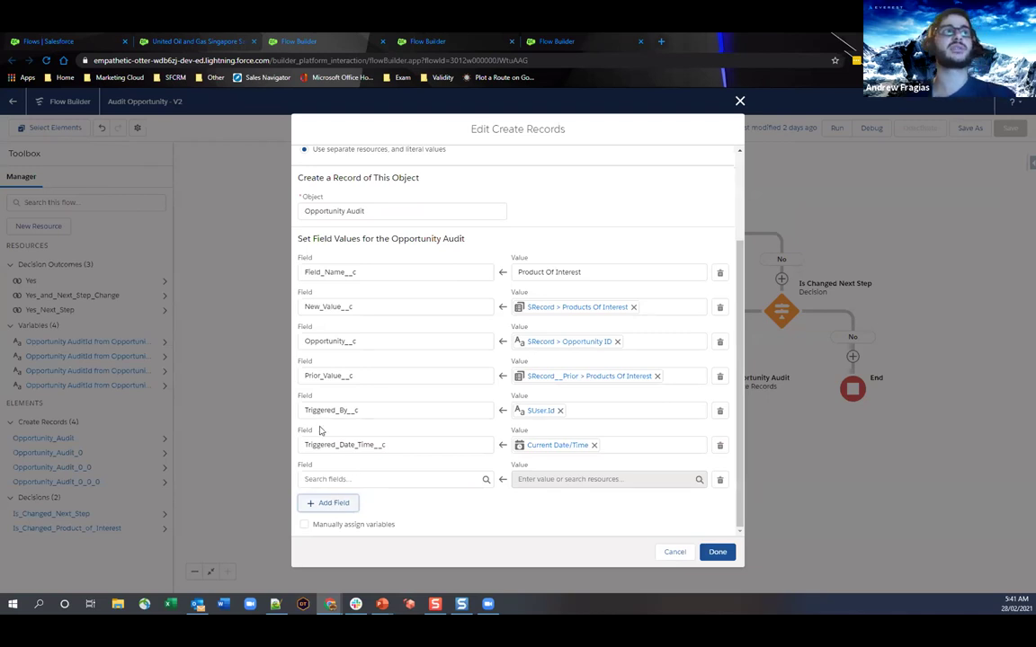
scroll(393, 166, "up", 1)
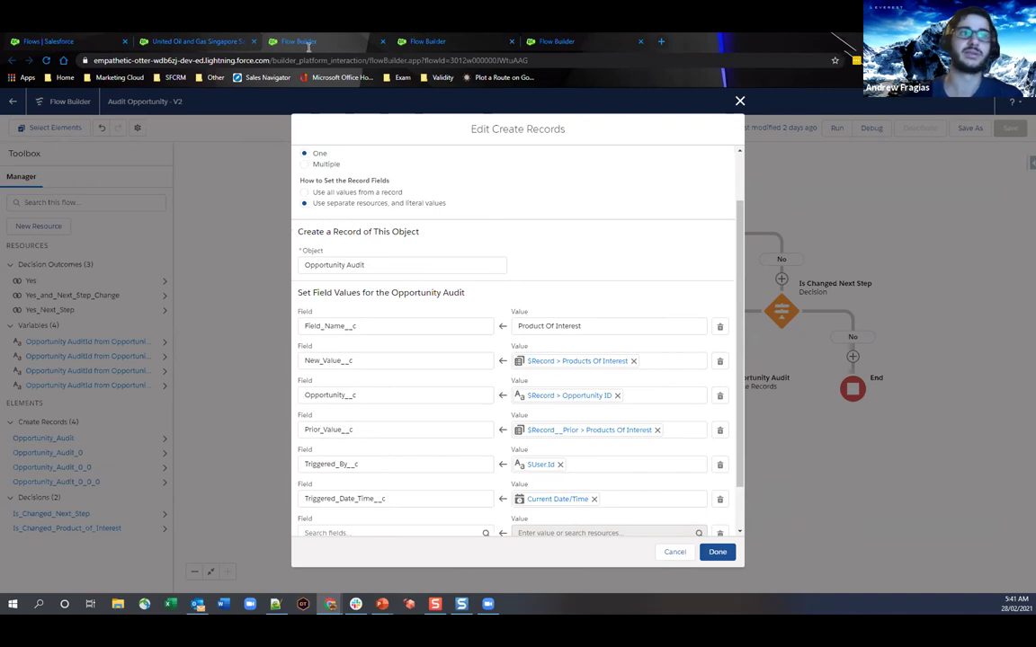
scroll(398, 418, "down", 2)
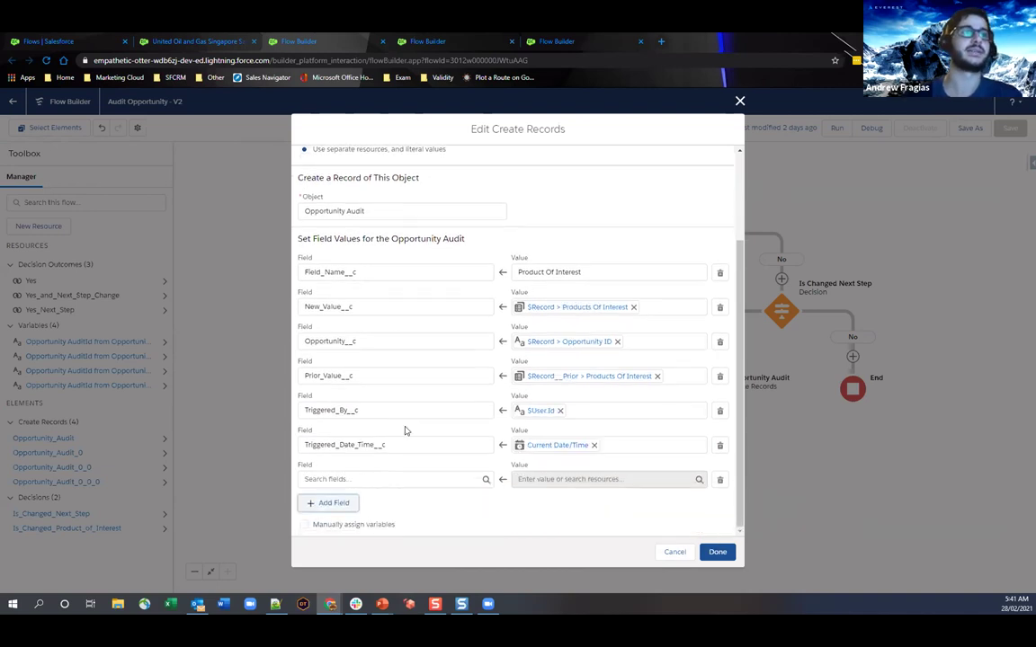
left_click(402, 481)
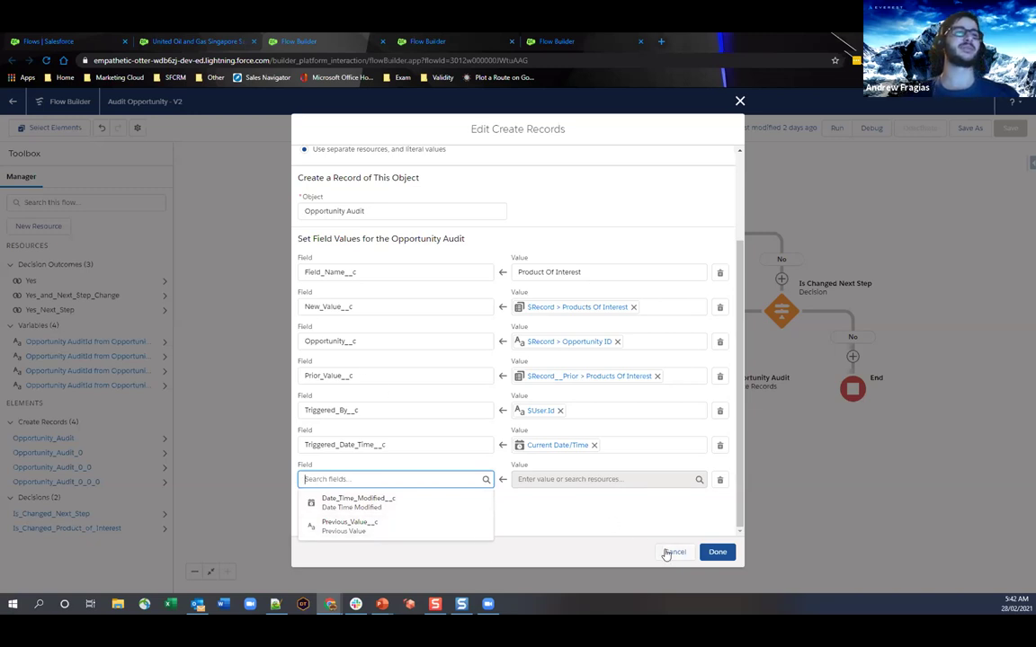
left_click(423, 482)
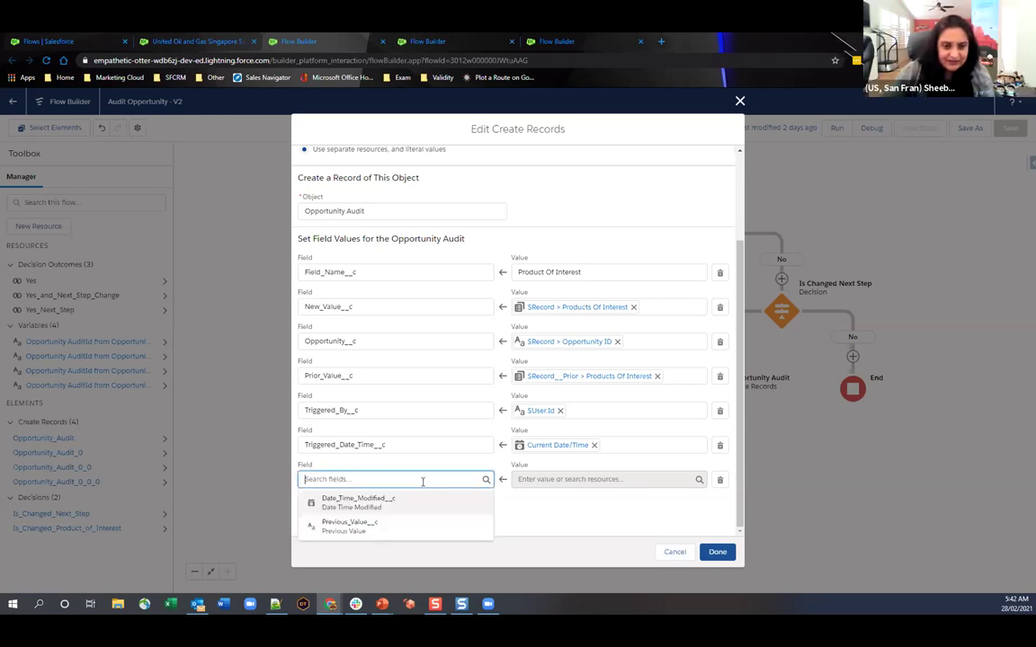
left_click(363, 532)
Set the value of Previous_Value__c to the Products Of Interest field of $Record__Prior
left_click(540, 479)
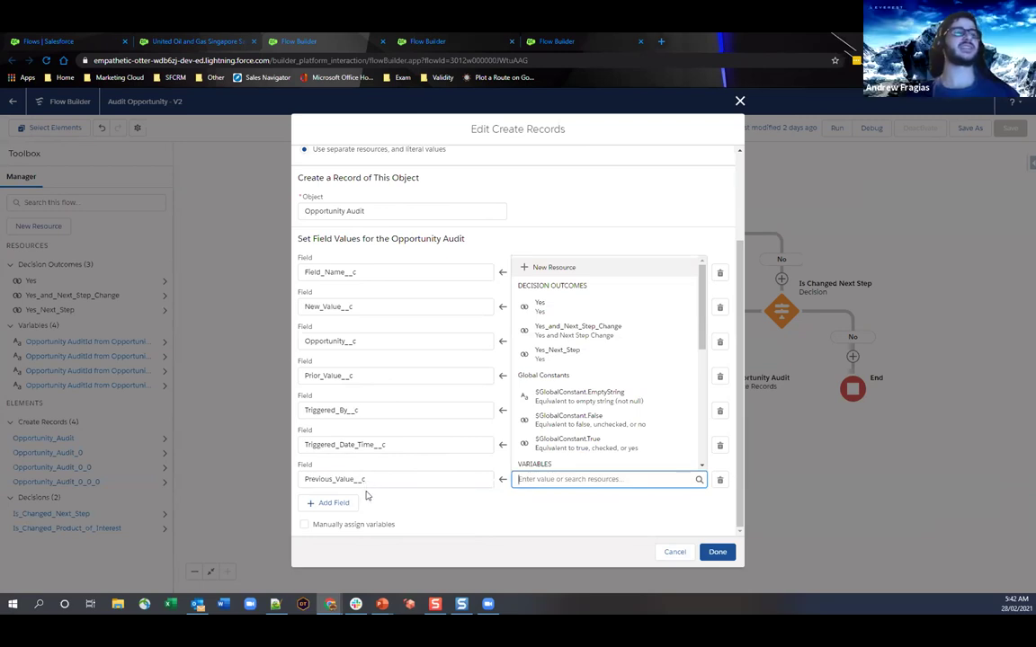
scroll(537, 382, "down", 5)
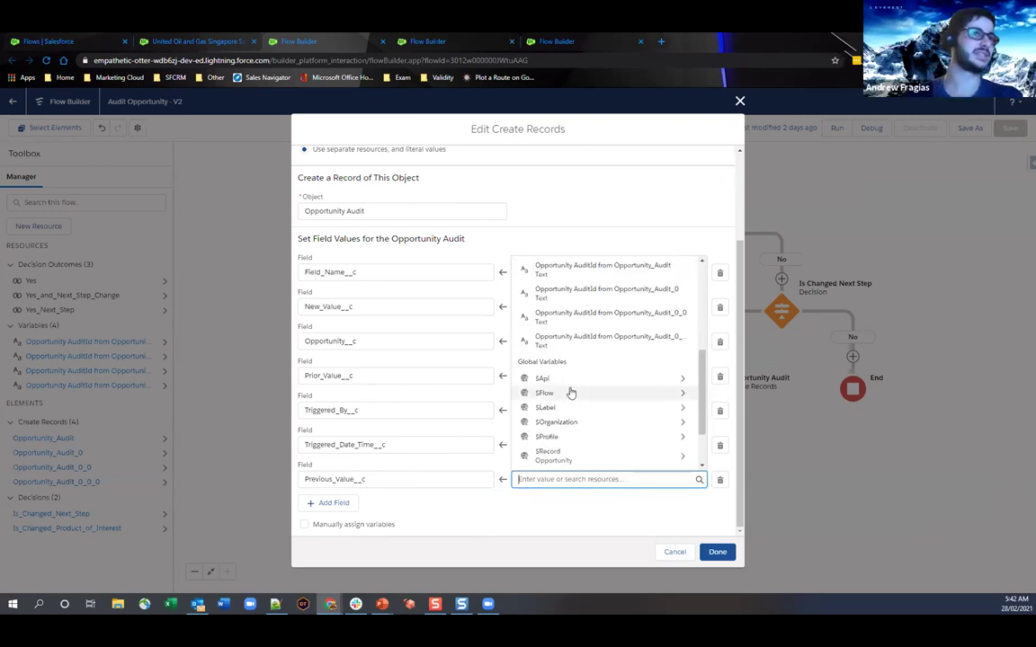
scroll(583, 414, "down", 3)
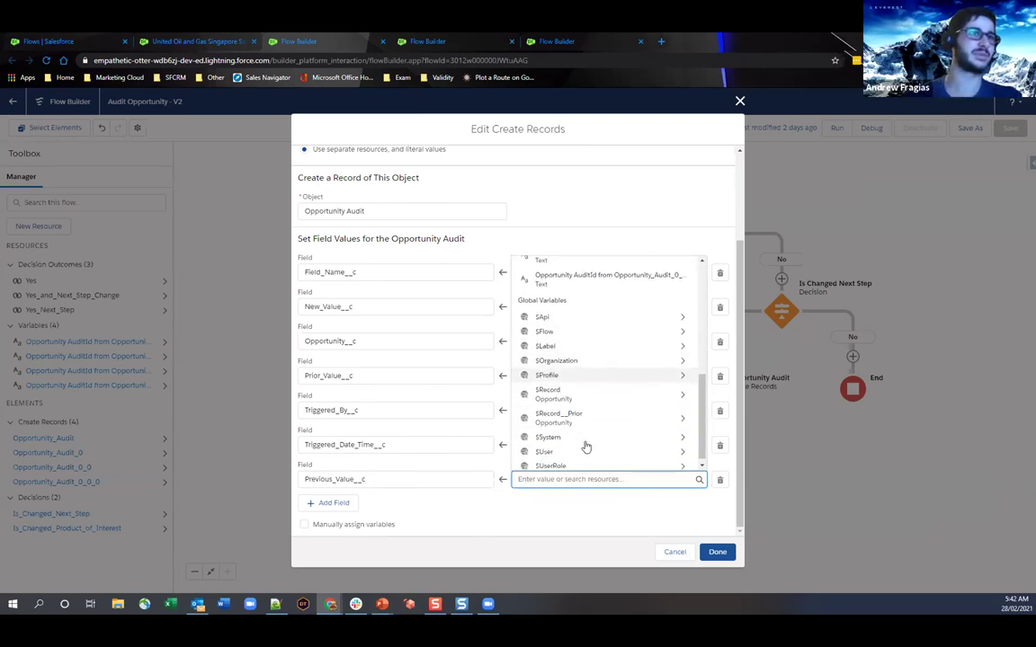
left_click(589, 393)
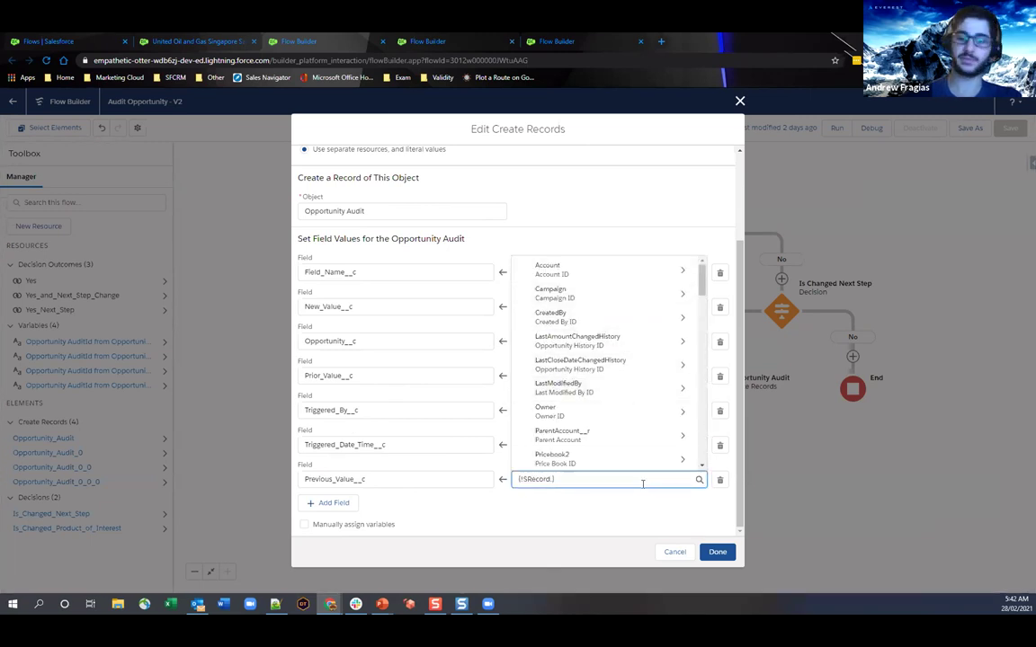
key("ctrl+a")
key("BackSpace")
type("reco")
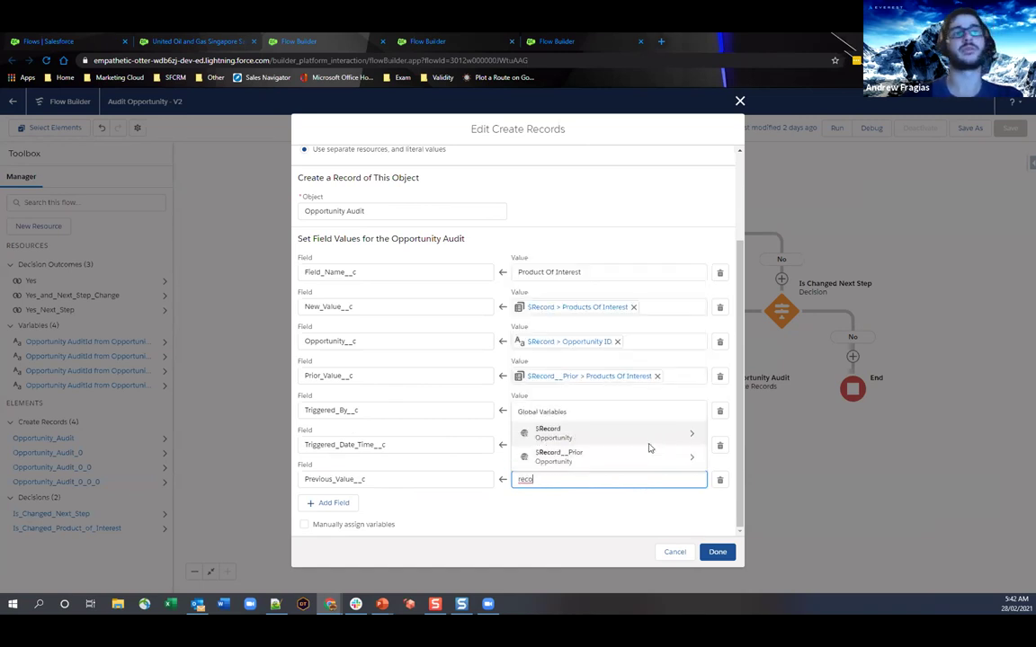
left_click(643, 454)
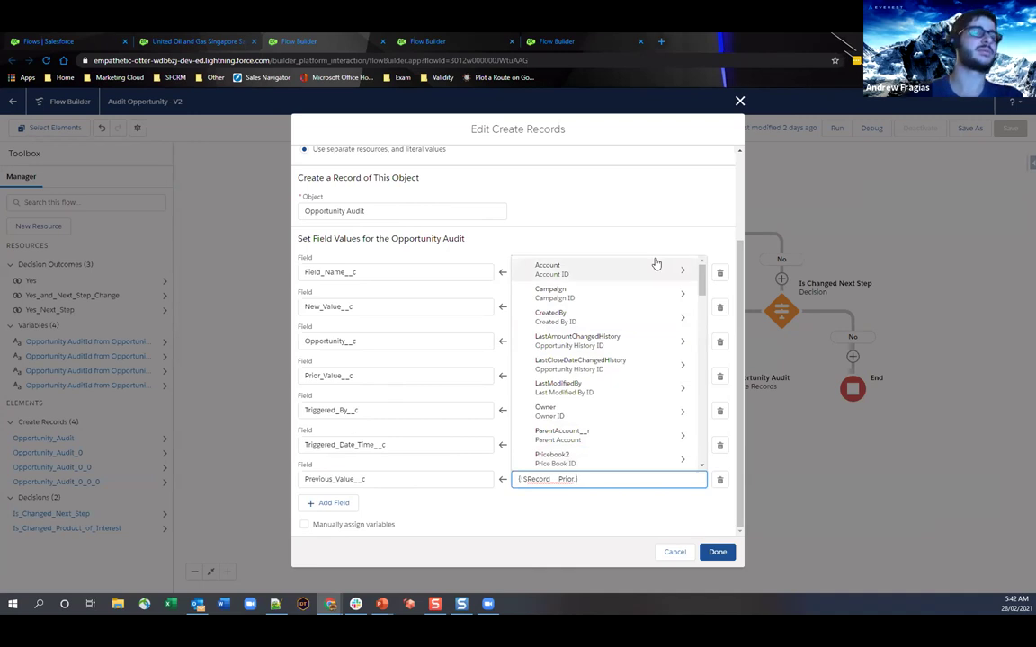
type("pro")
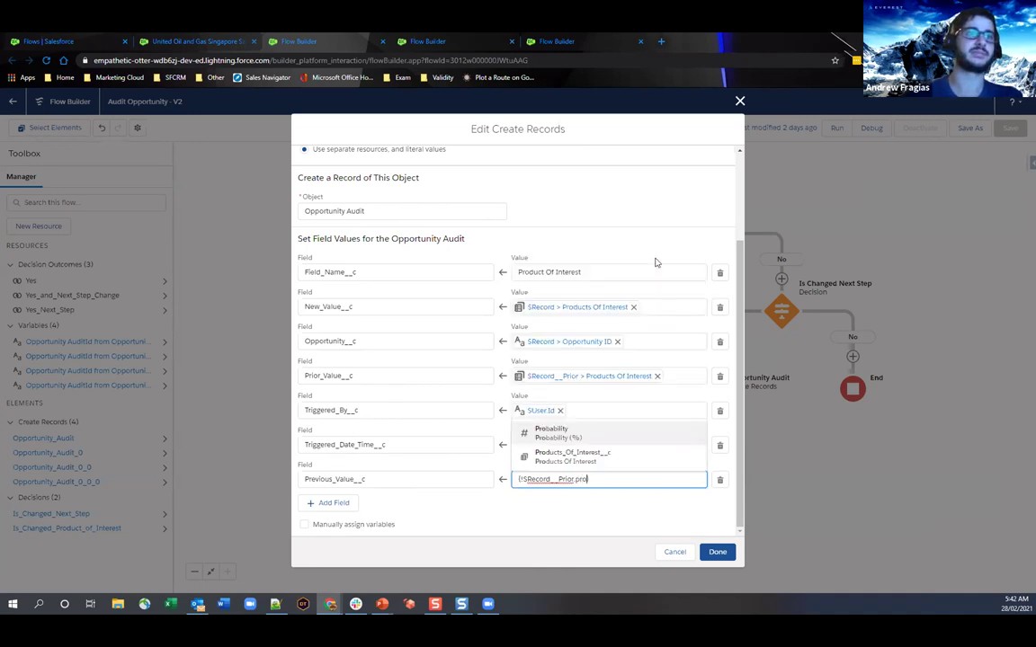
left_click(575, 456)
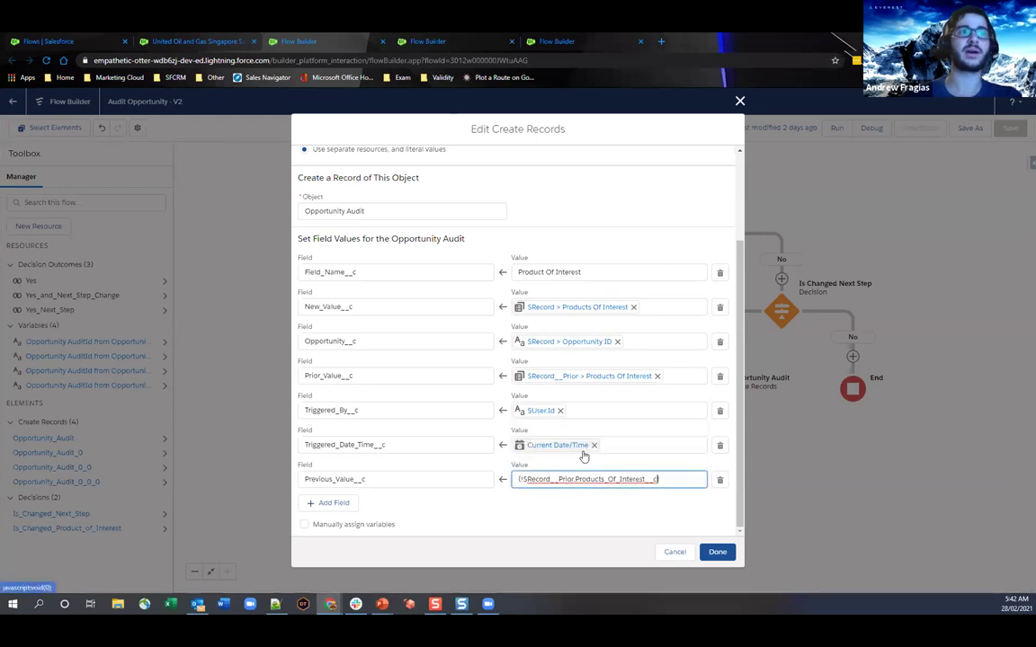
Add Date_Time_Modified__c with the value {!$Flow.CurrentDateTime} to the Product Of Interest audit record and finish editing the element
left_click(333, 502)
left_click(353, 513)
left_click(337, 536)
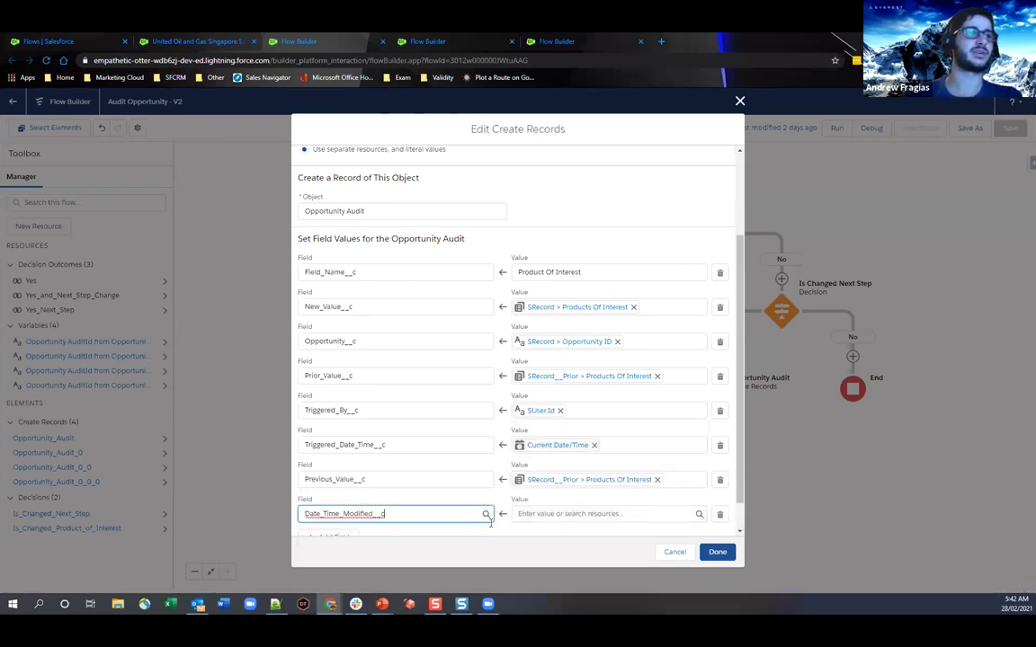
left_click(588, 514)
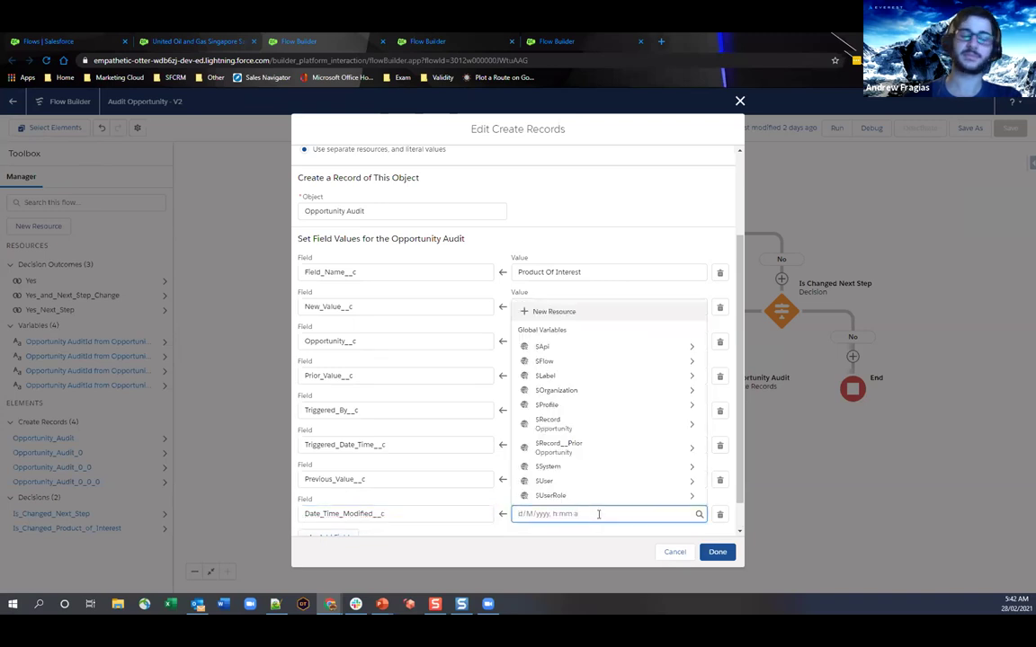
type("flow")
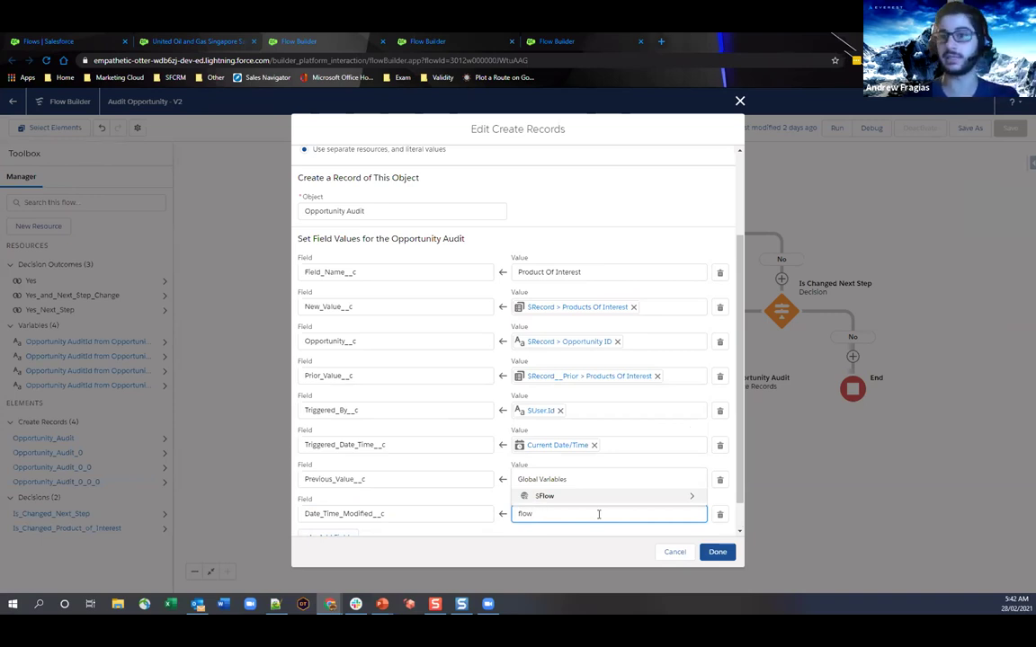
key("Return")
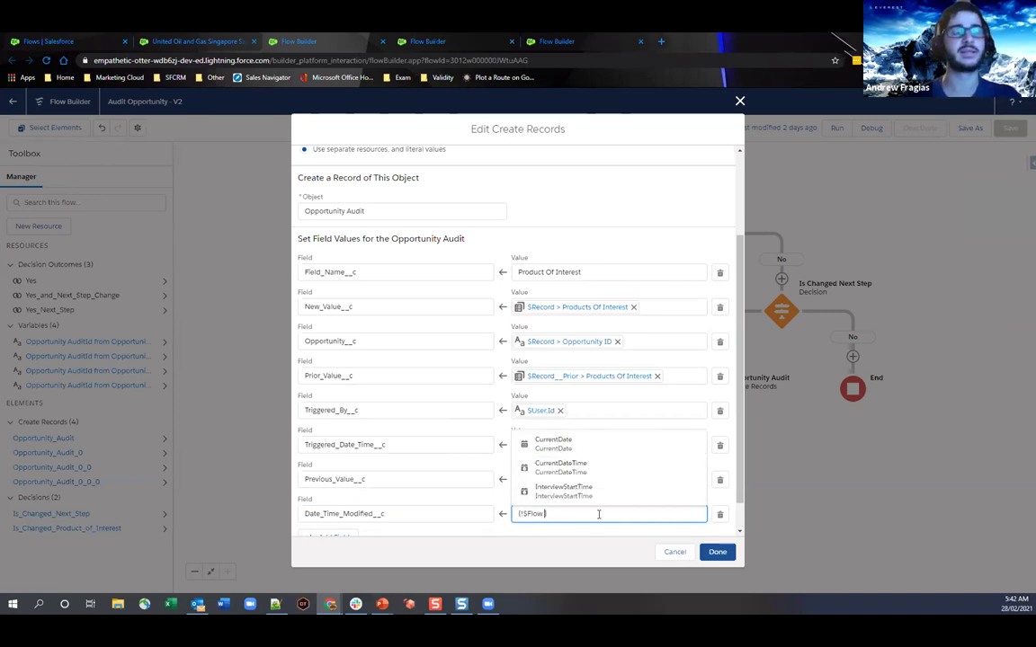
type("cur")
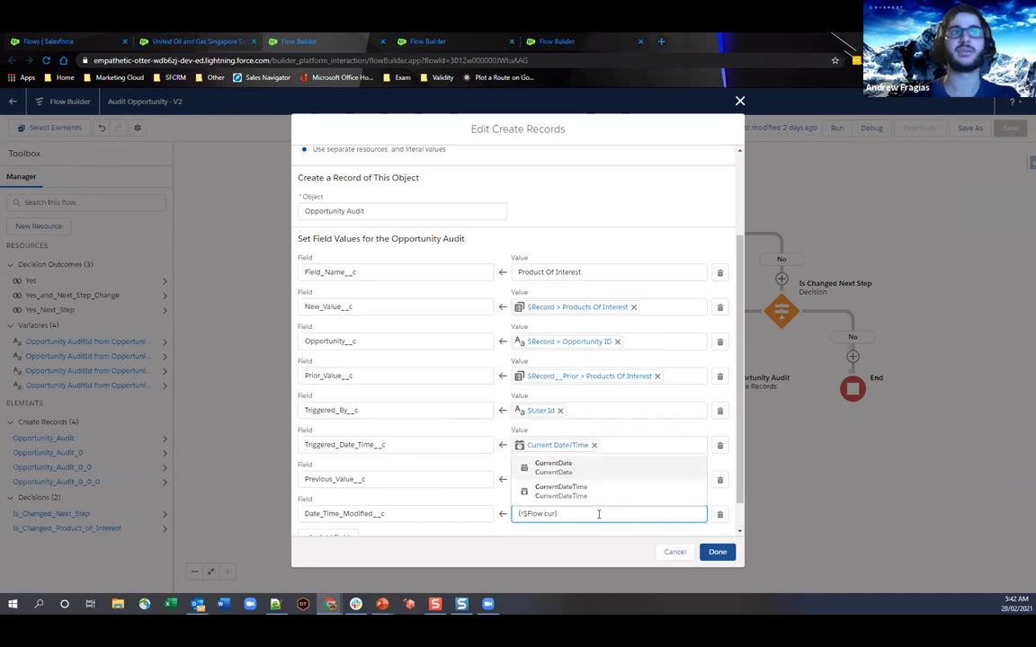
key("Down")
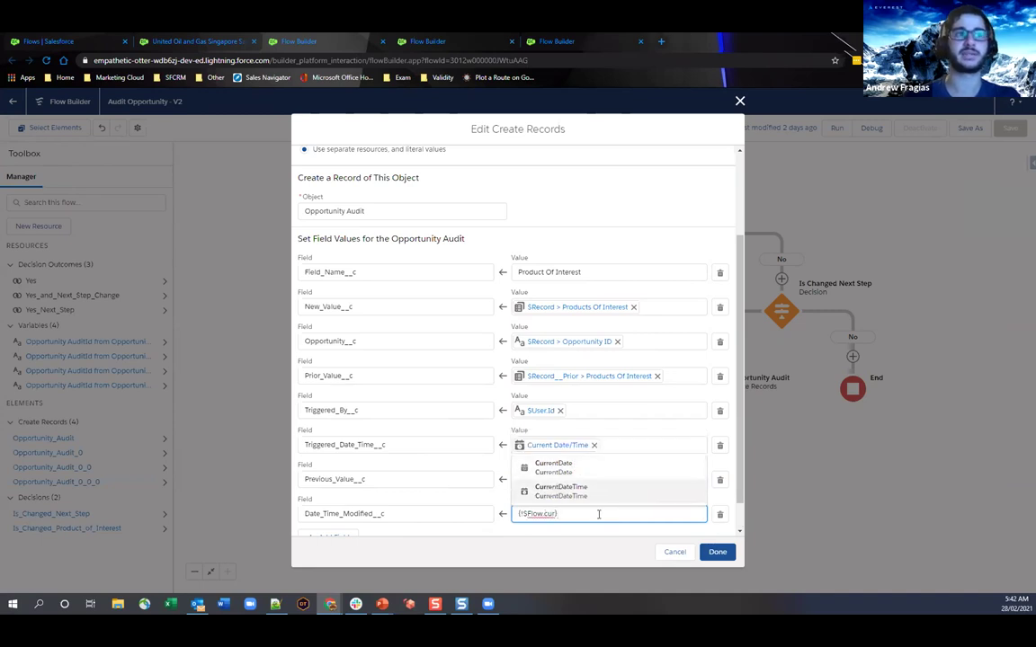
key("Return")
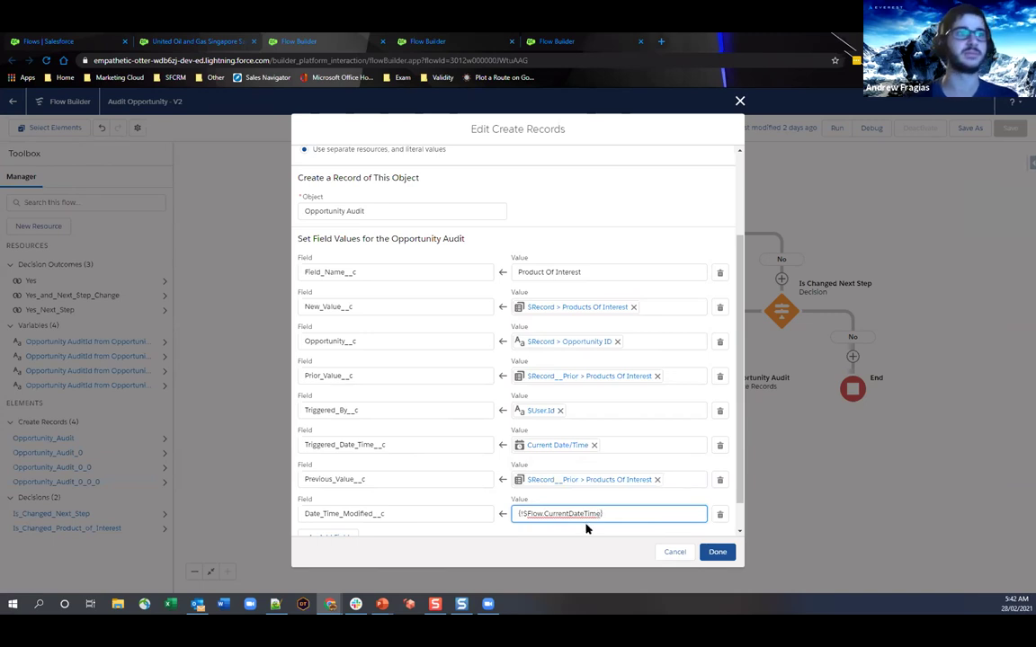
left_click(724, 554)
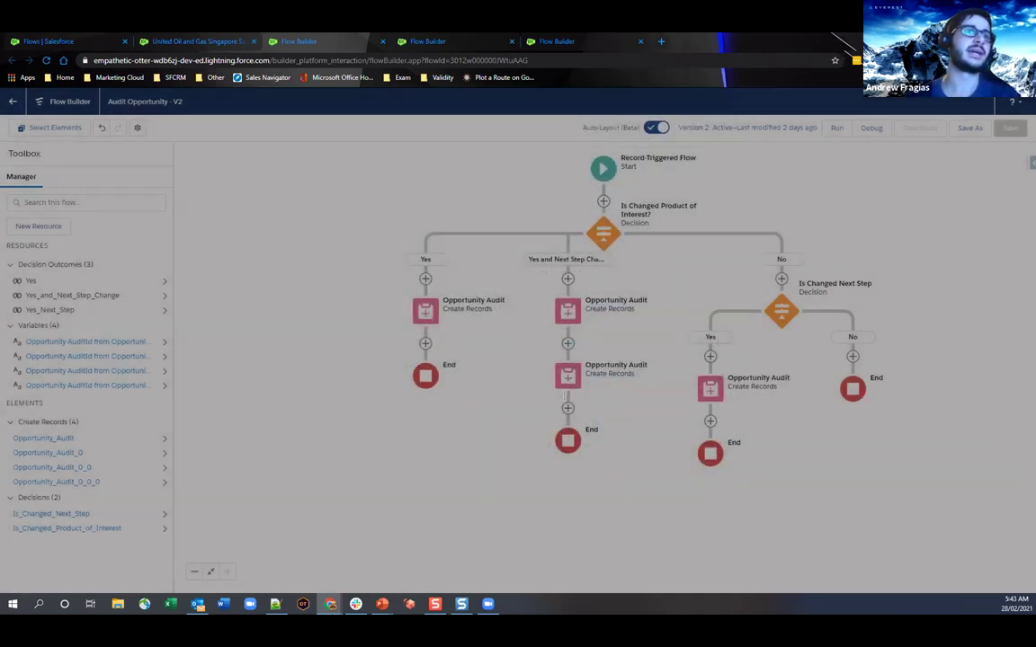
Add Date_Time_Modified__c with the value {!$Flow.CurrentDateTime} to the Next Step audit record on the Yes and Next Step Change path
left_click(567, 375)
left_click(532, 493)
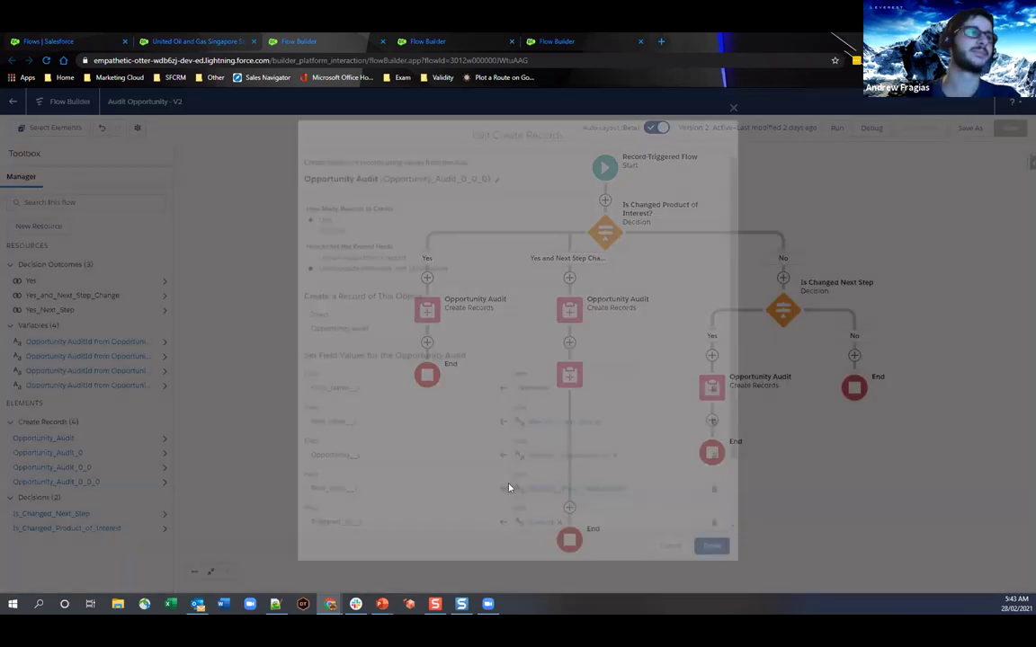
left_click(322, 505)
left_click(337, 513)
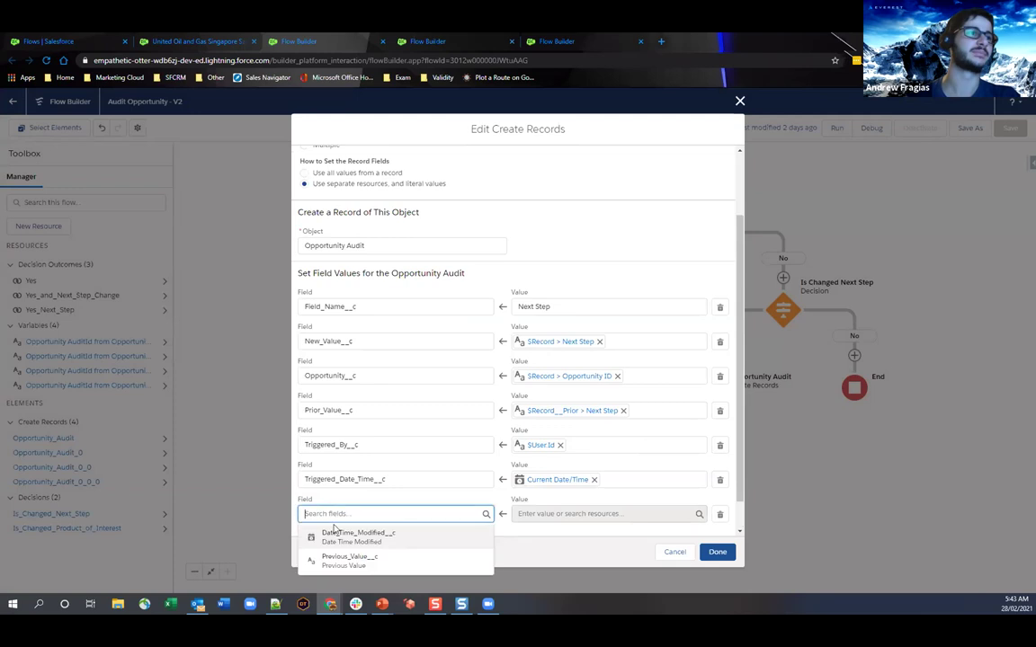
left_click(335, 536)
left_click(531, 510)
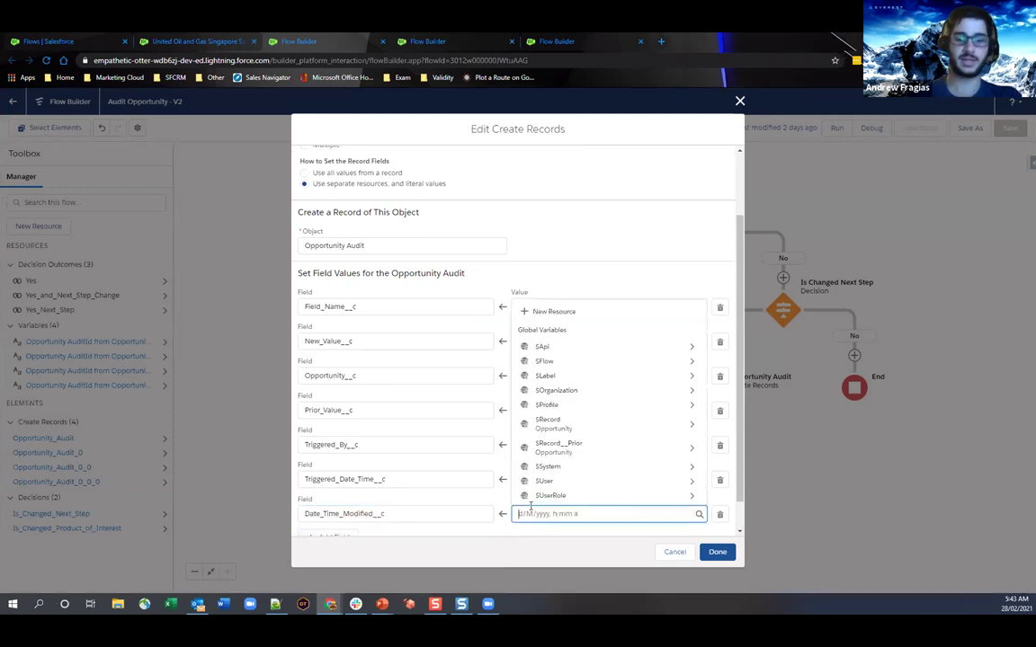
type("$Flow")
key("Return")
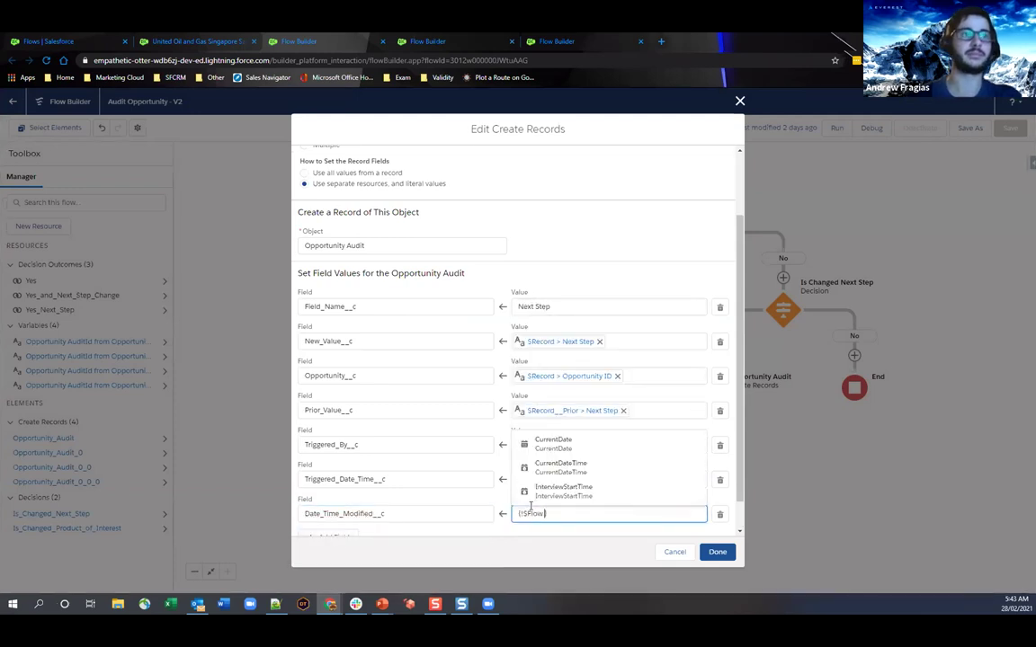
type("curre")
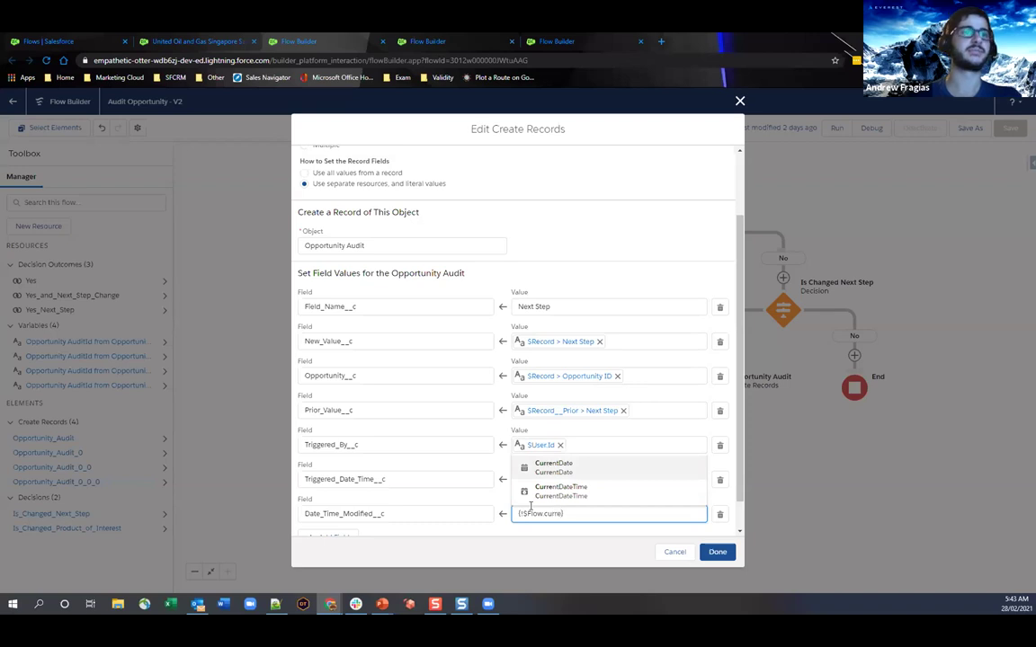
key("Down")
key("Return")
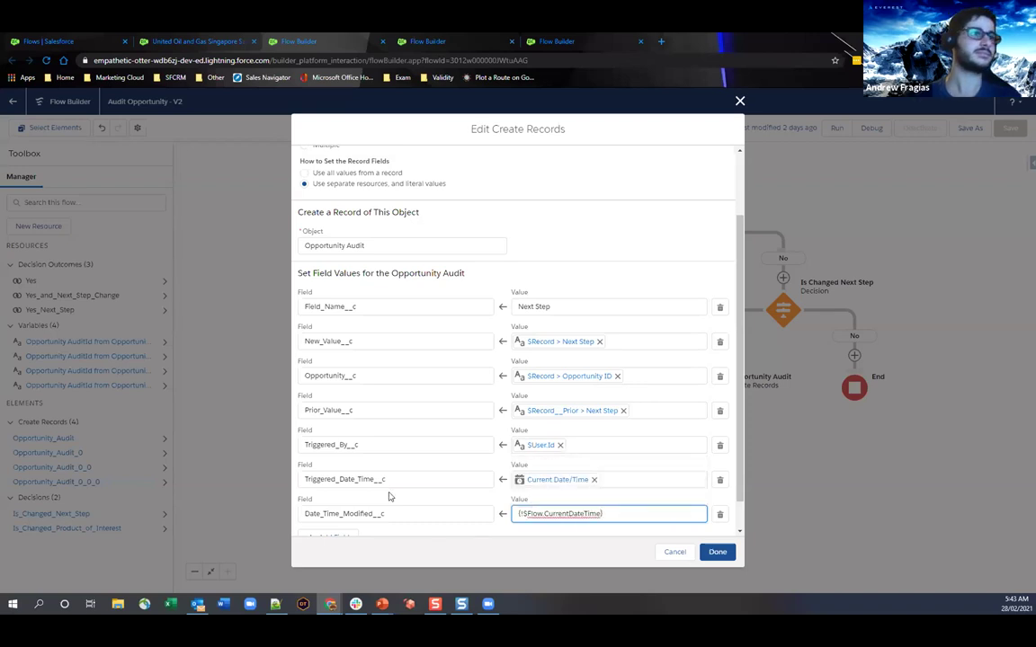
Add Previous_Value__c with the Next Step field of $Record__Prior as its value to the same audit record and finish editing the element
scroll(389, 496, "down", 1)
left_click(328, 501)
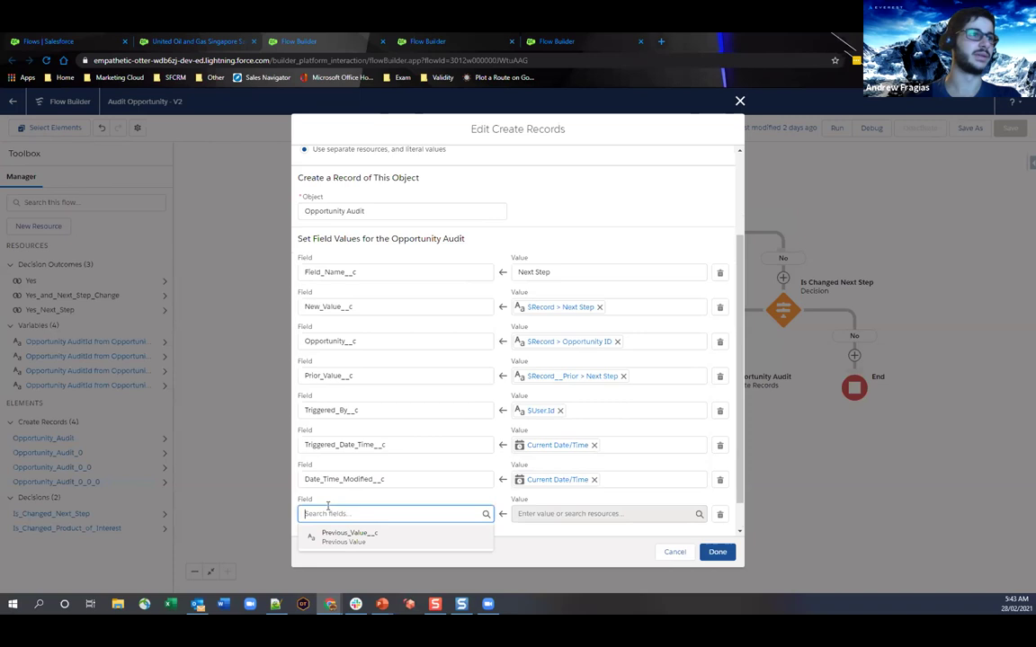
left_click(334, 535)
left_click(535, 513)
type("rec")
key("Down")
key("Down")
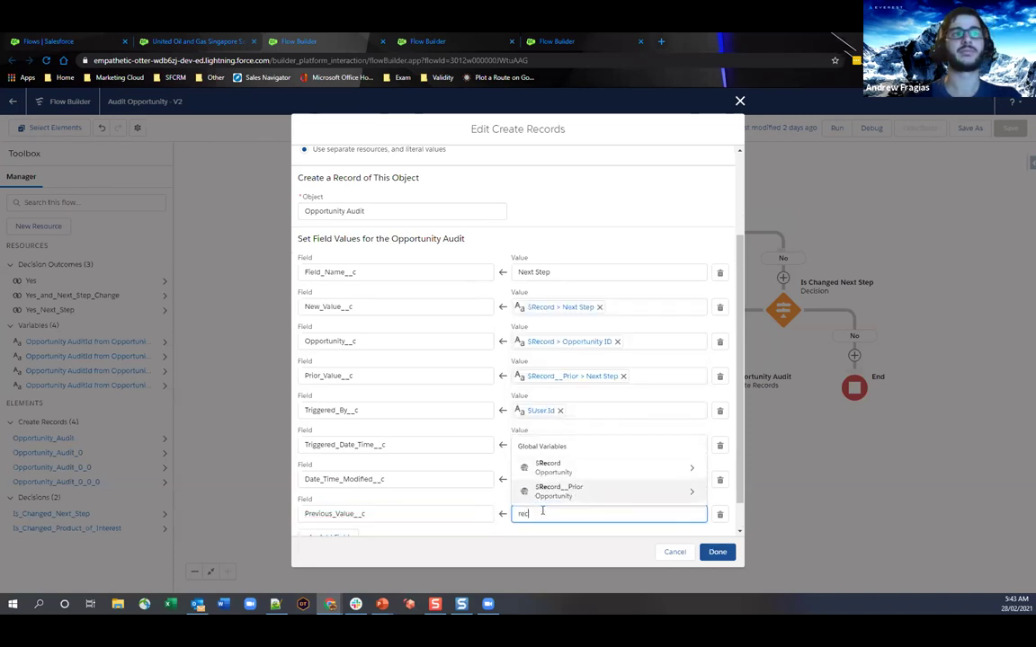
key("Return")
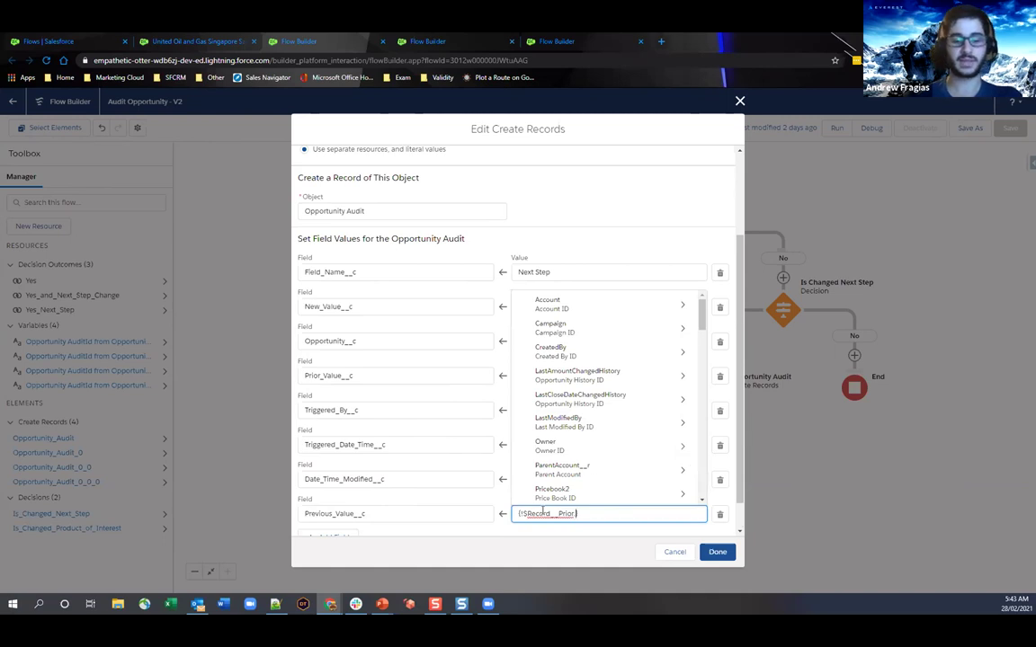
type("next")
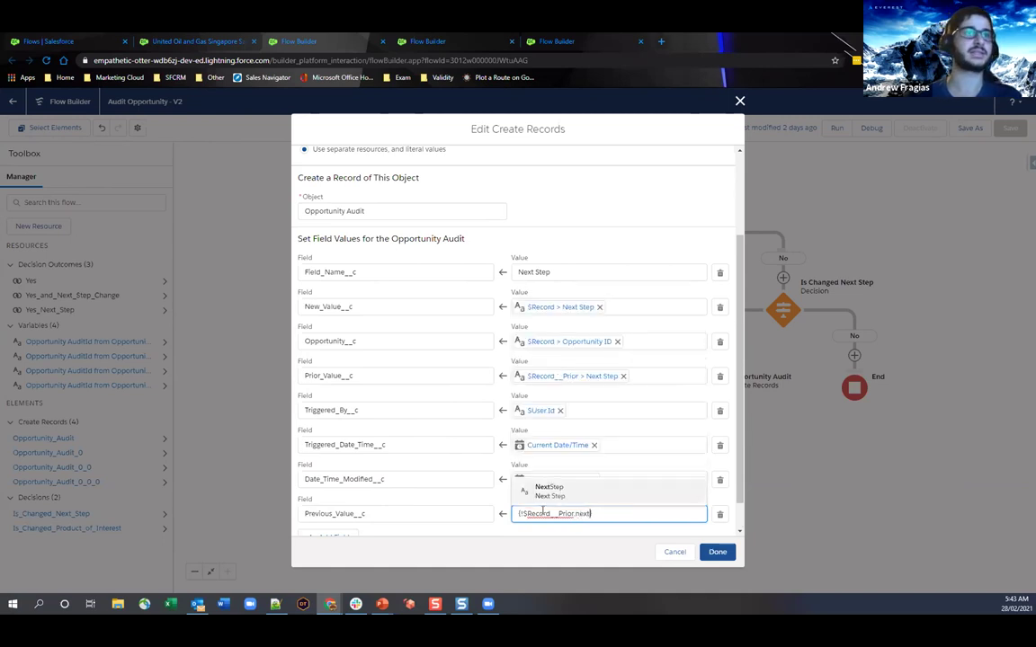
key("Return")
left_click(718, 553)
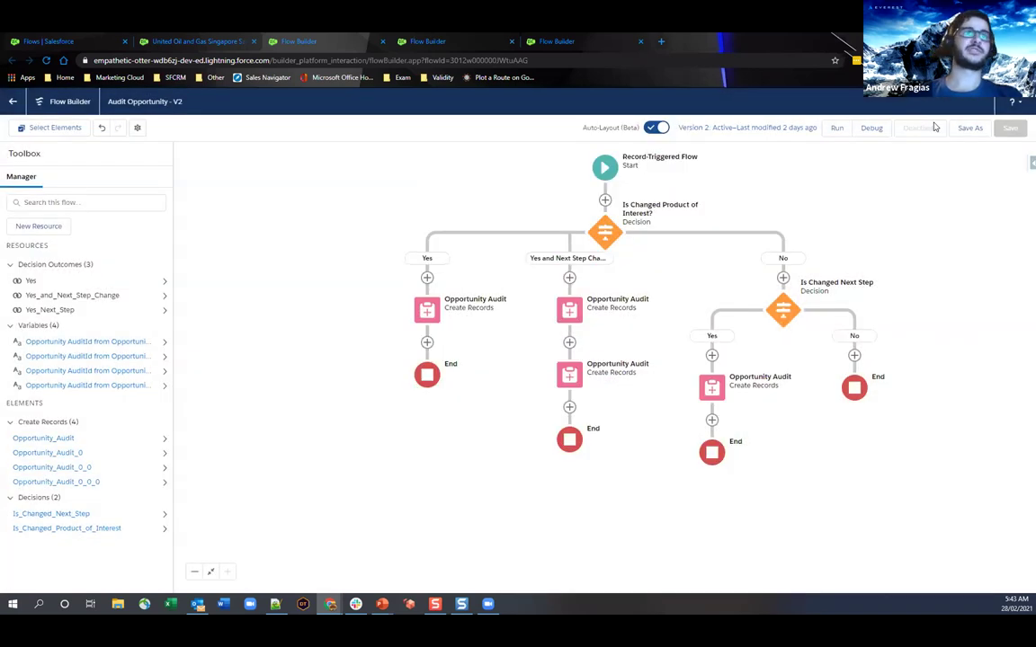
Save the Audit Opportunity flow as a new version and activate that version
left_click(968, 127)
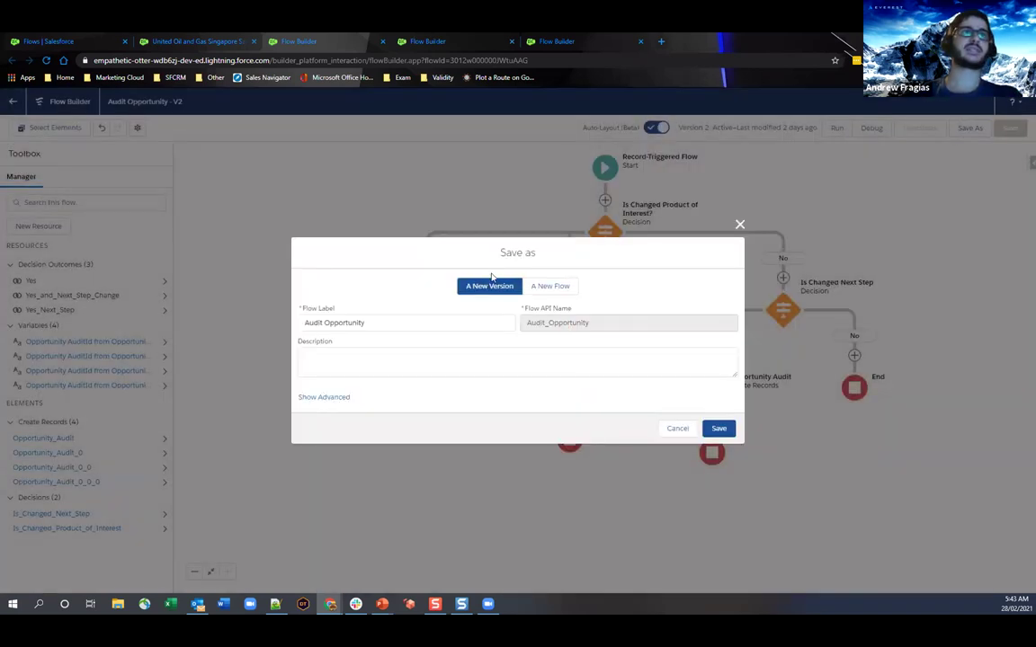
left_click(718, 429)
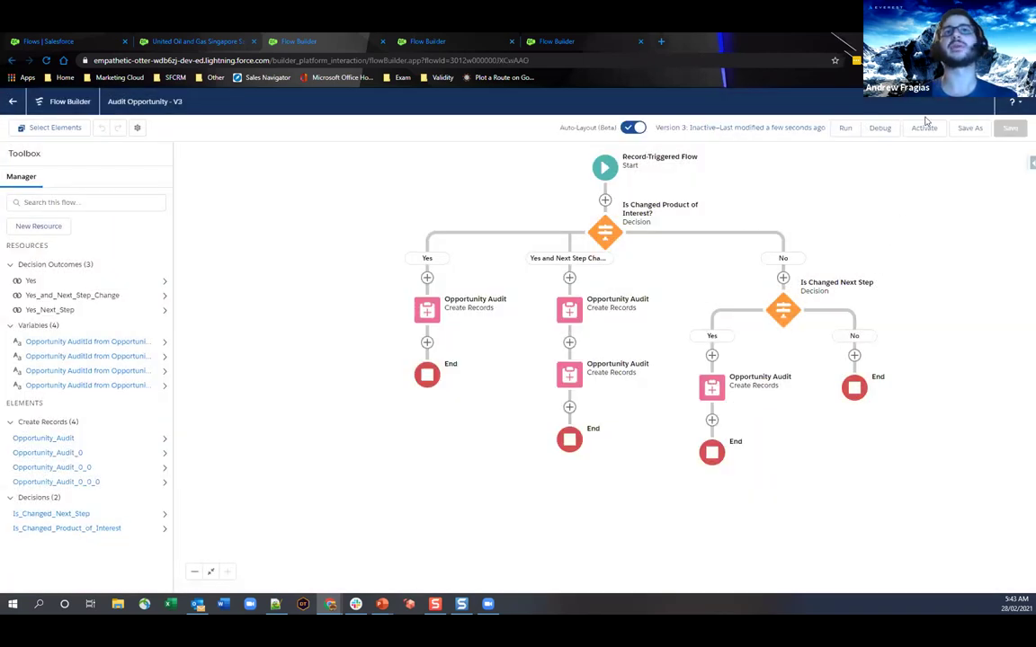
left_click(923, 128)
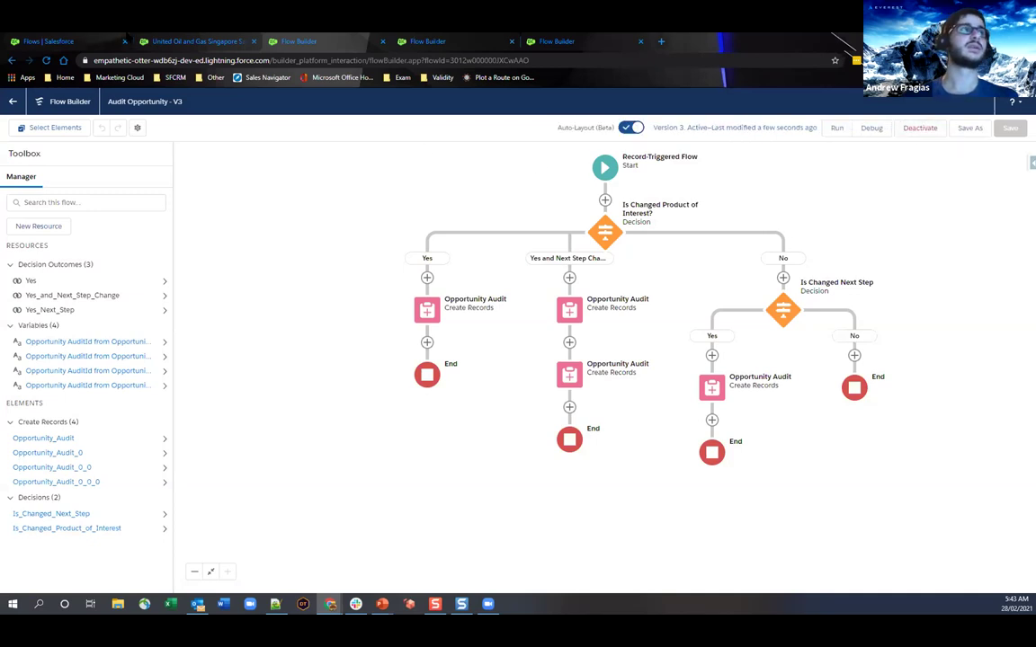
Reload the United Oil and Gas Singapore Sale opportunity, discarding unsaved edits, and enter Call Customer as its Next Step
left_click(155, 36)
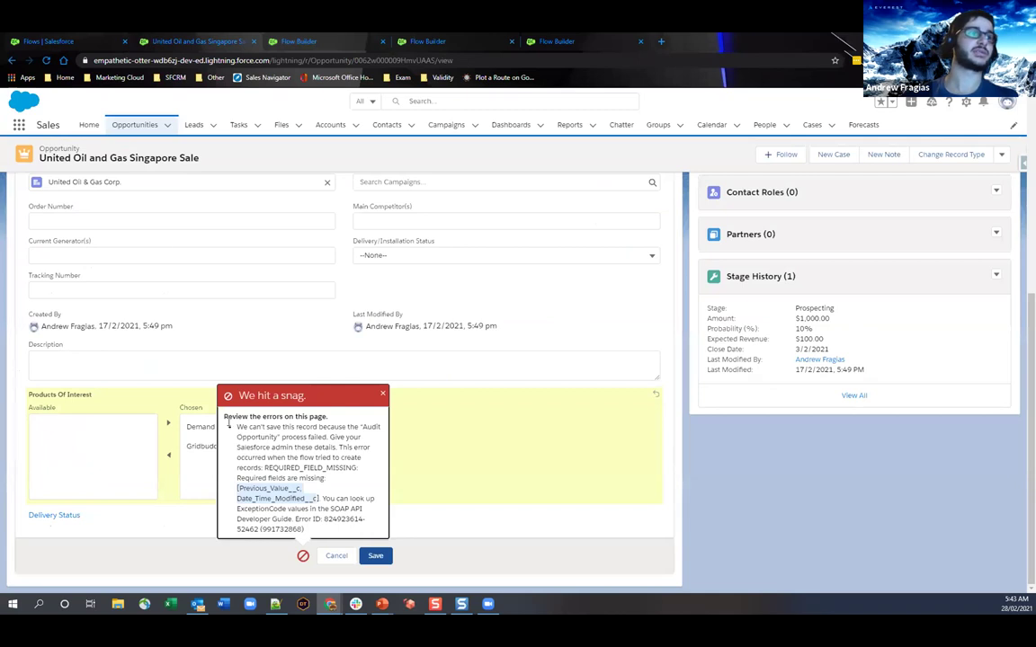
left_click(45, 60)
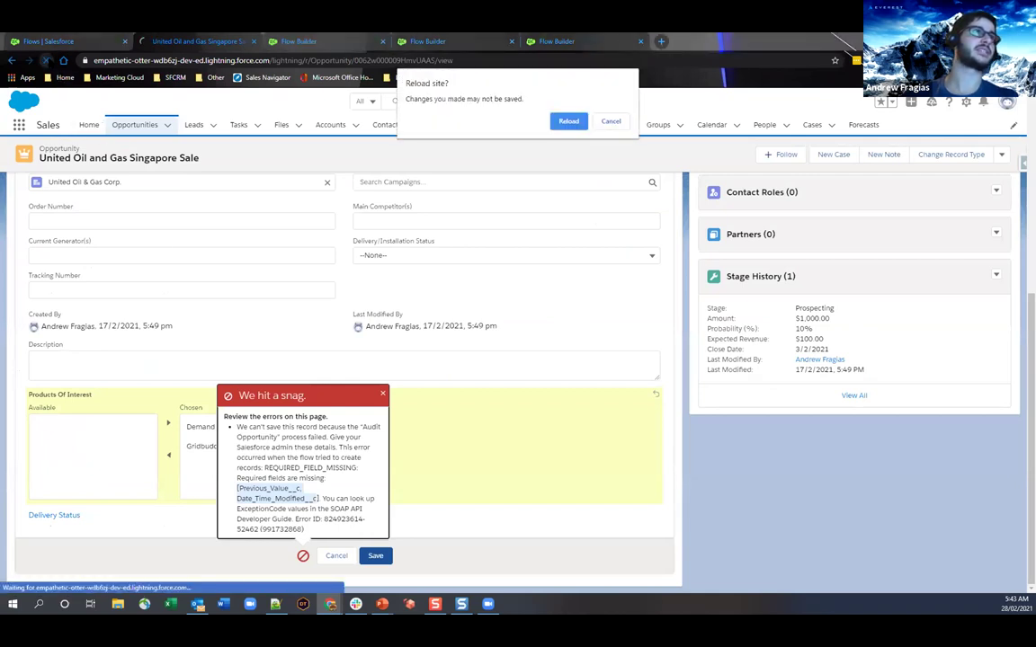
left_click(568, 117)
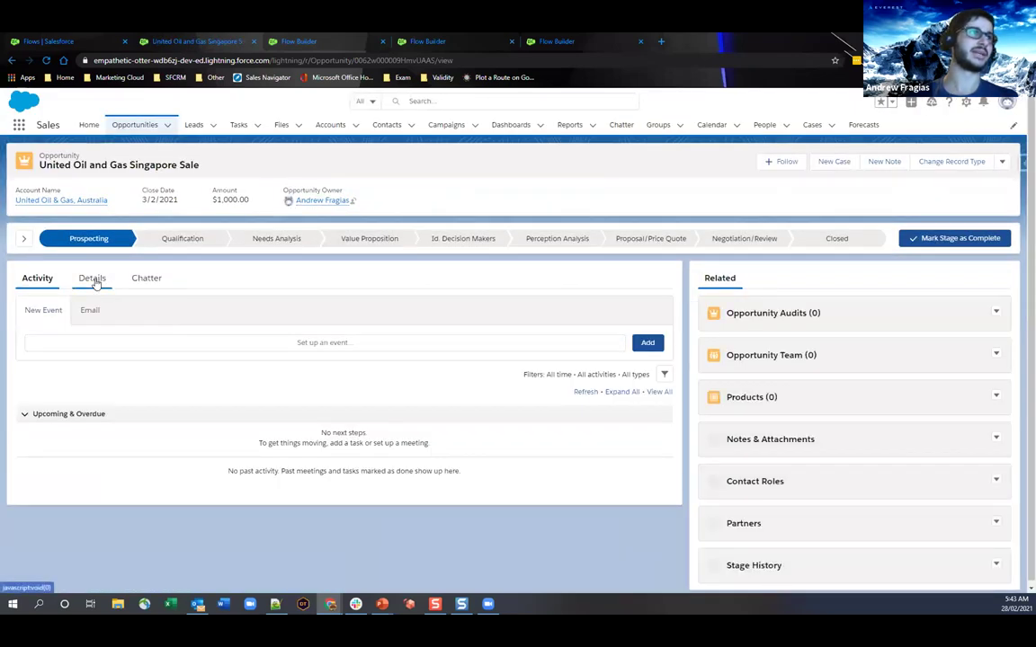
left_click(93, 279)
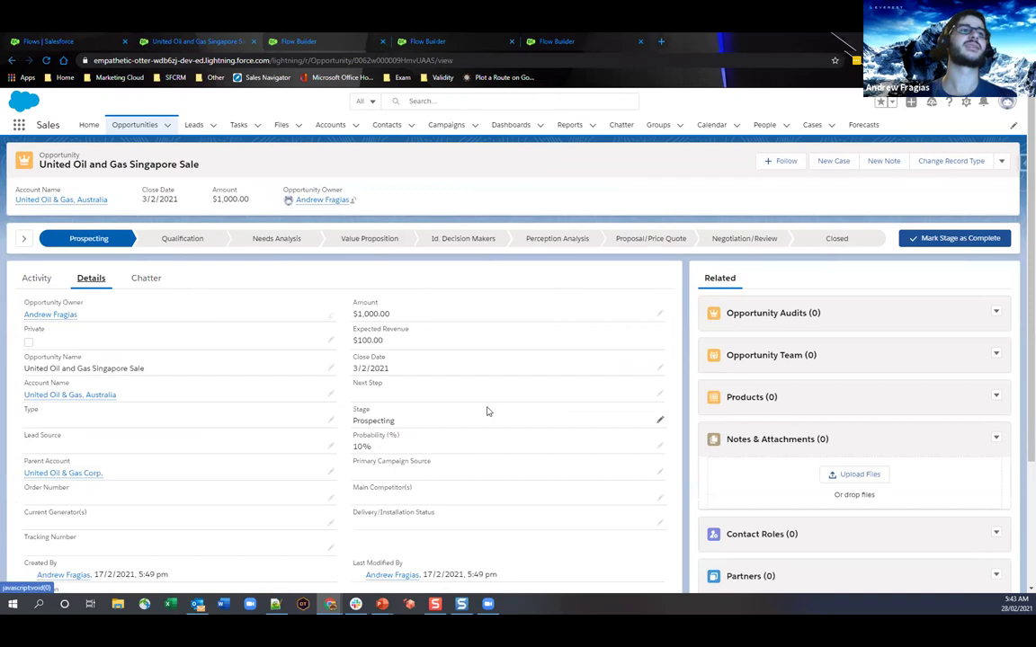
left_click(659, 396)
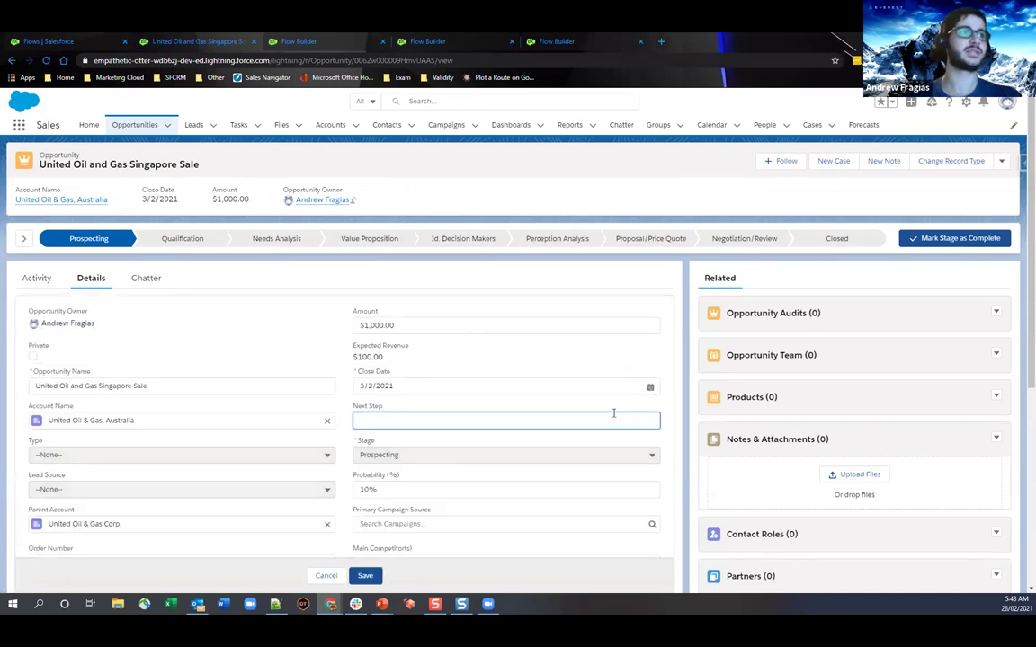
type("Call Customer")
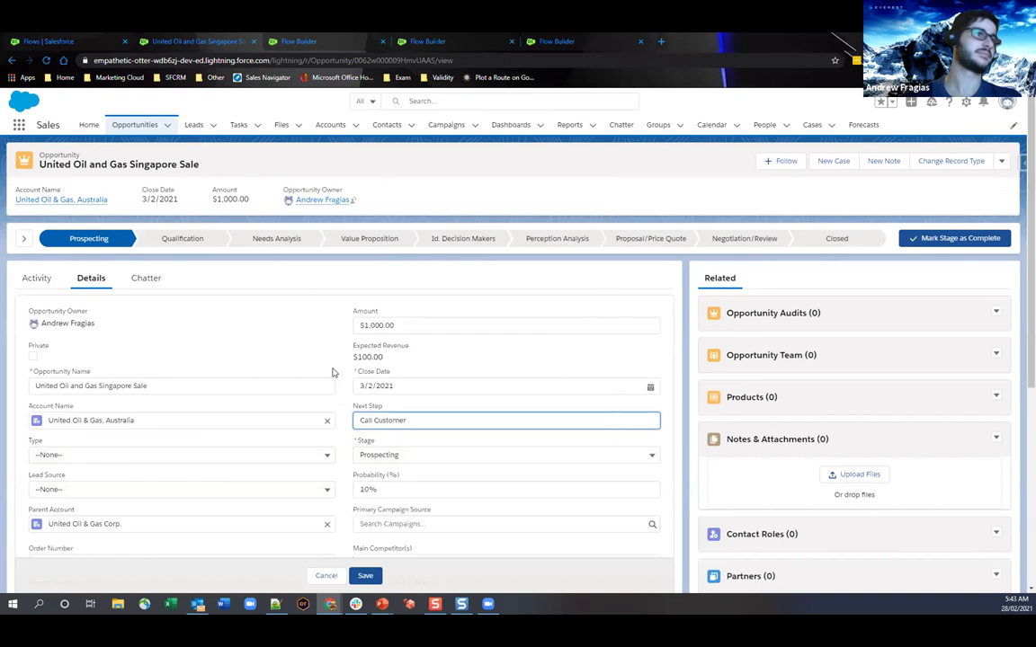
Choose Demand Tools and Gridbuddy Cloud as the Products Of Interest and try to save the opportunity
scroll(332, 380, "down", 4)
left_click(99, 426)
left_click(99, 445, "shift")
left_click(167, 425)
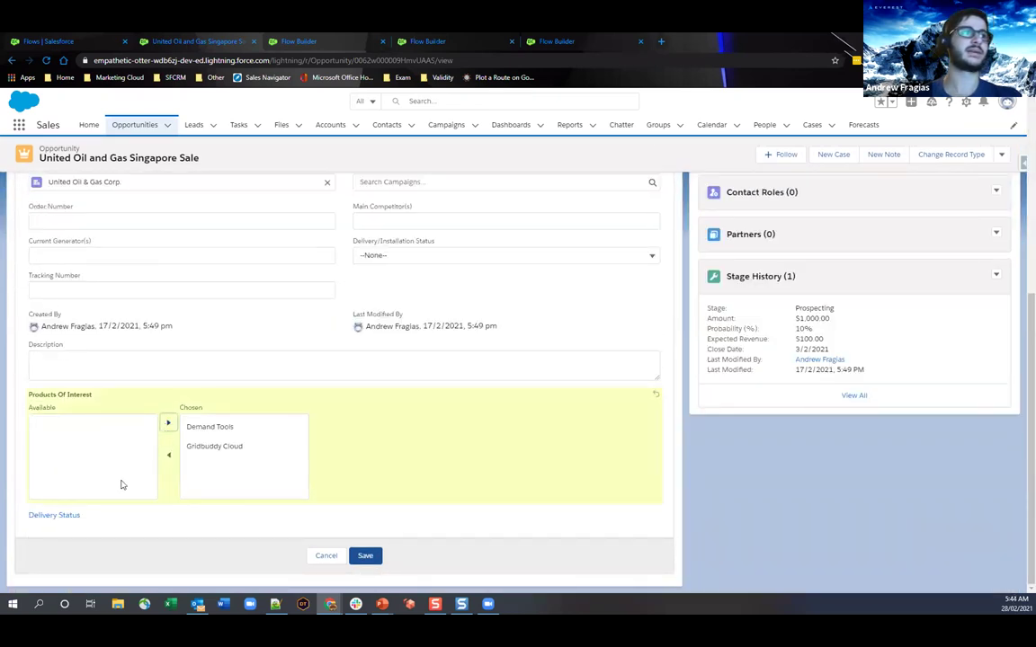
left_click(364, 558)
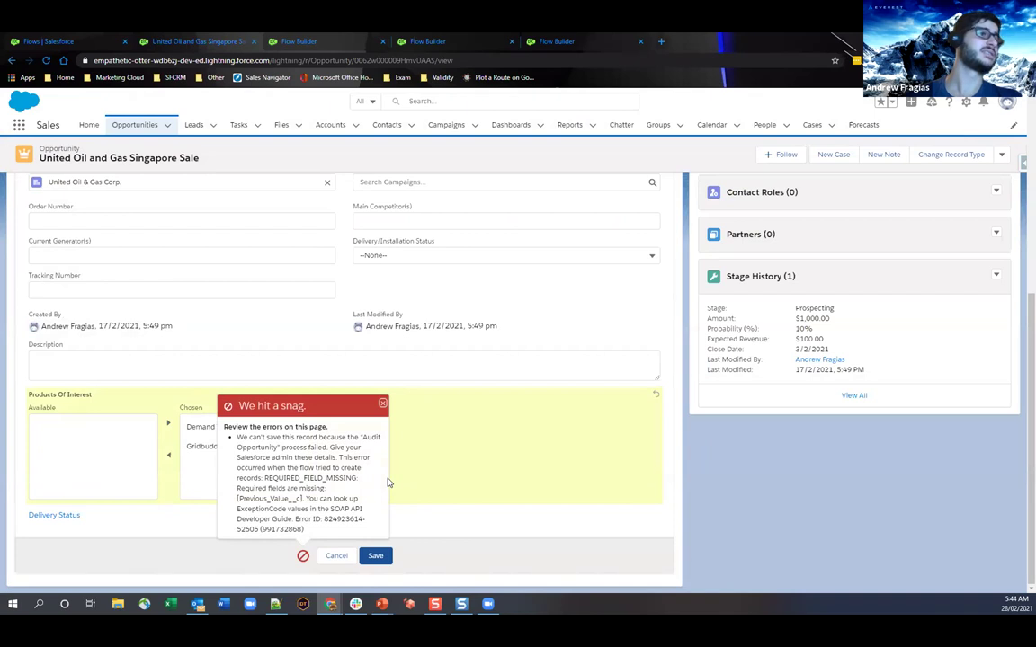
Check the field values of the Product Of Interest audit record on the flow's Yes and Next Step Change path, leaving the element unchanged
left_click(331, 36)
left_click(342, 38)
left_click(569, 310)
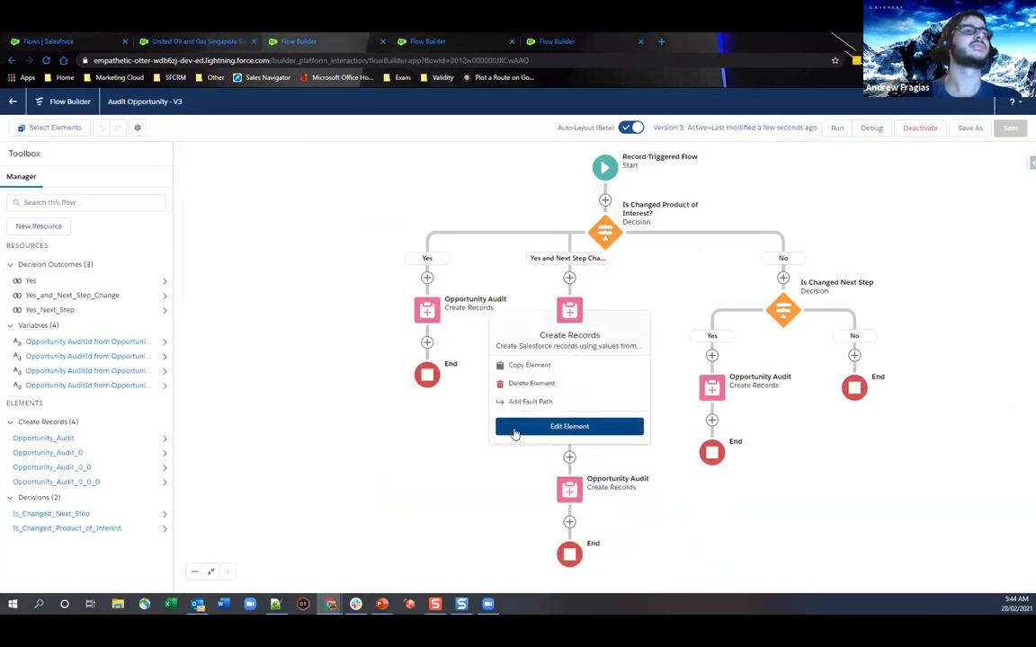
left_click(514, 427)
scroll(396, 451, "down", 3)
scroll(397, 451, "down", 2)
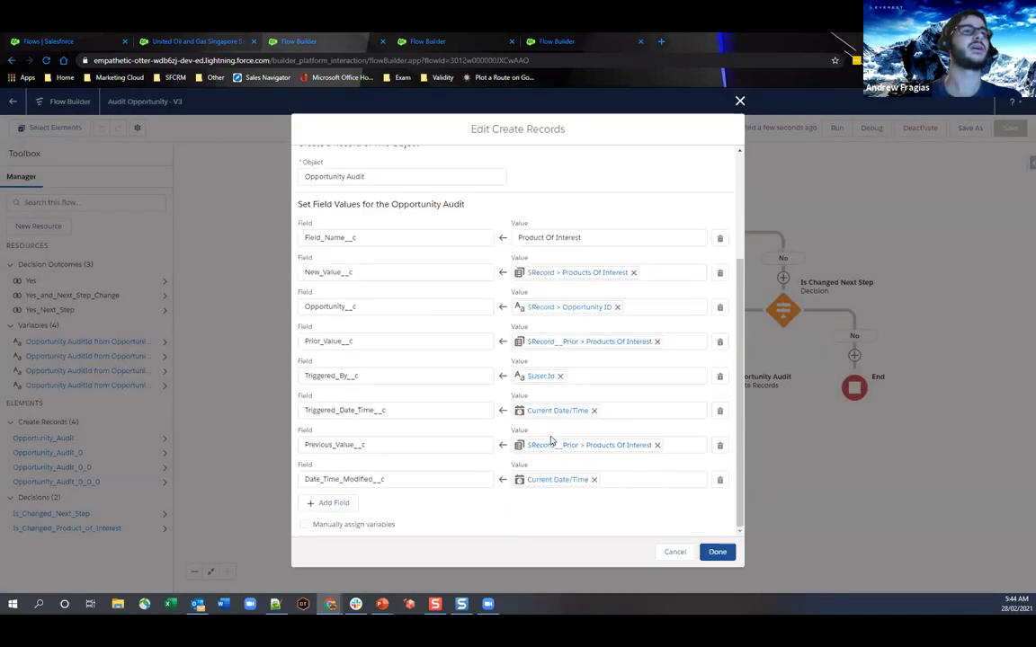
left_click(662, 551)
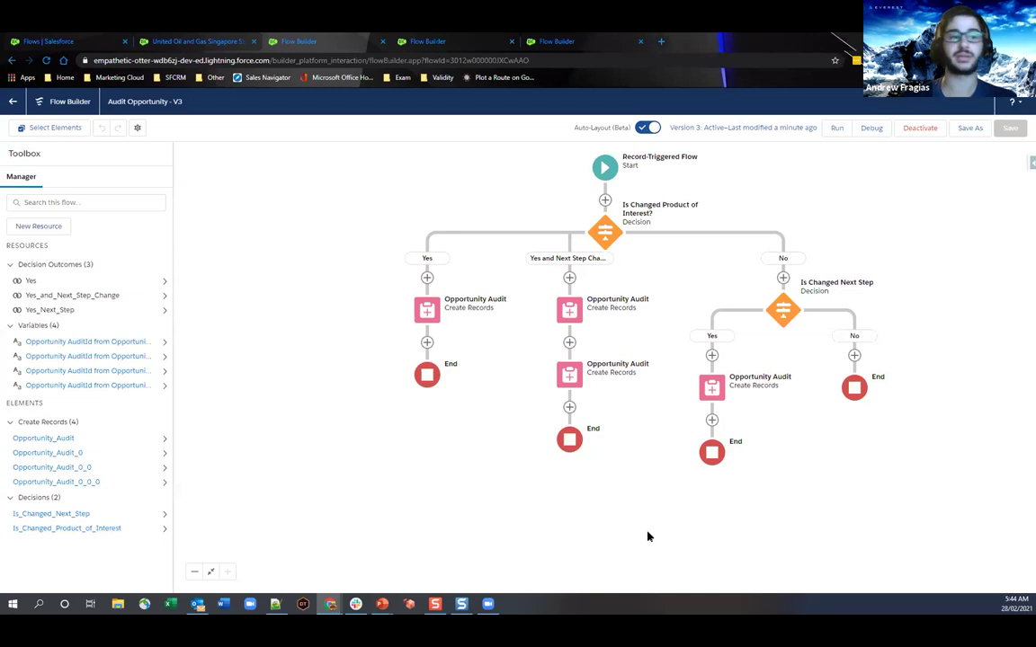
Add a condition on the Next Step field of $Record__Prior to the Yes and Next Step Change outcome of the Is Changed Product of Interest decision
left_click(598, 224)
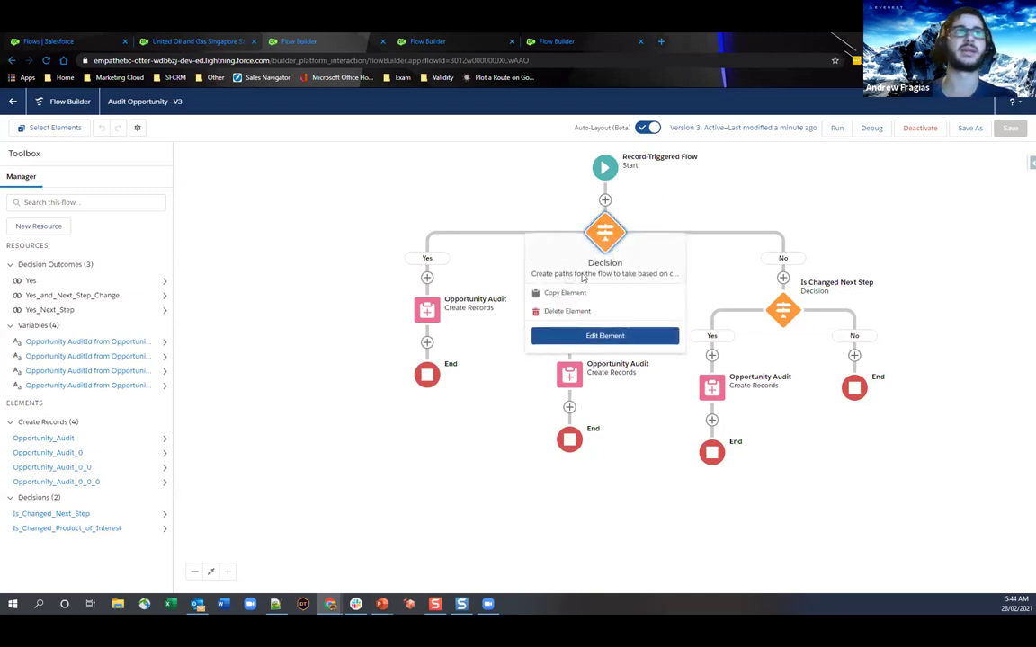
left_click(589, 336)
left_click(248, 299)
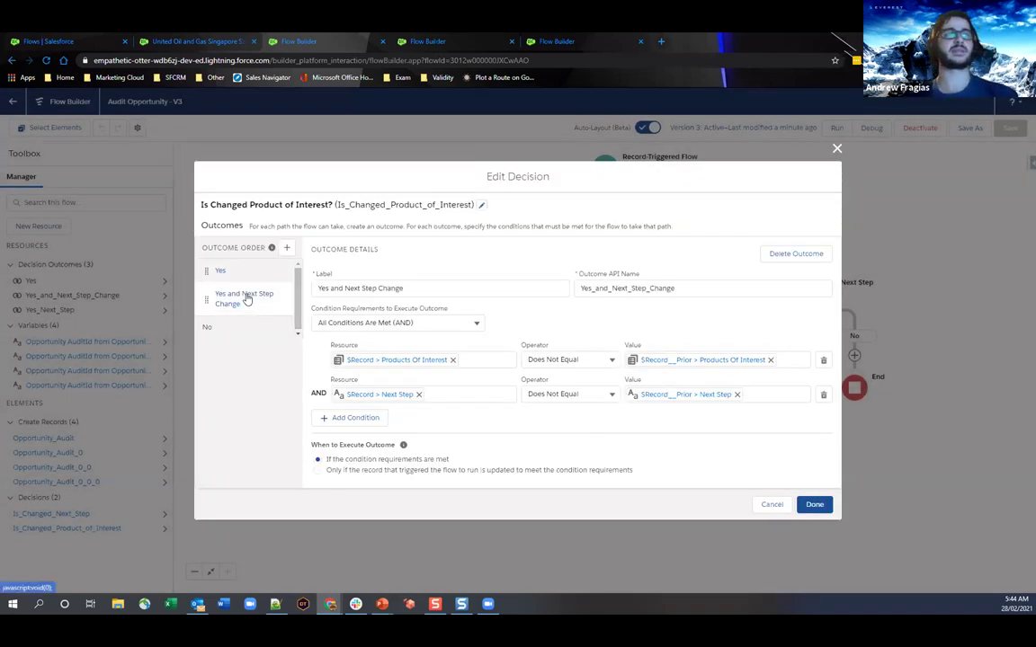
left_click(342, 419)
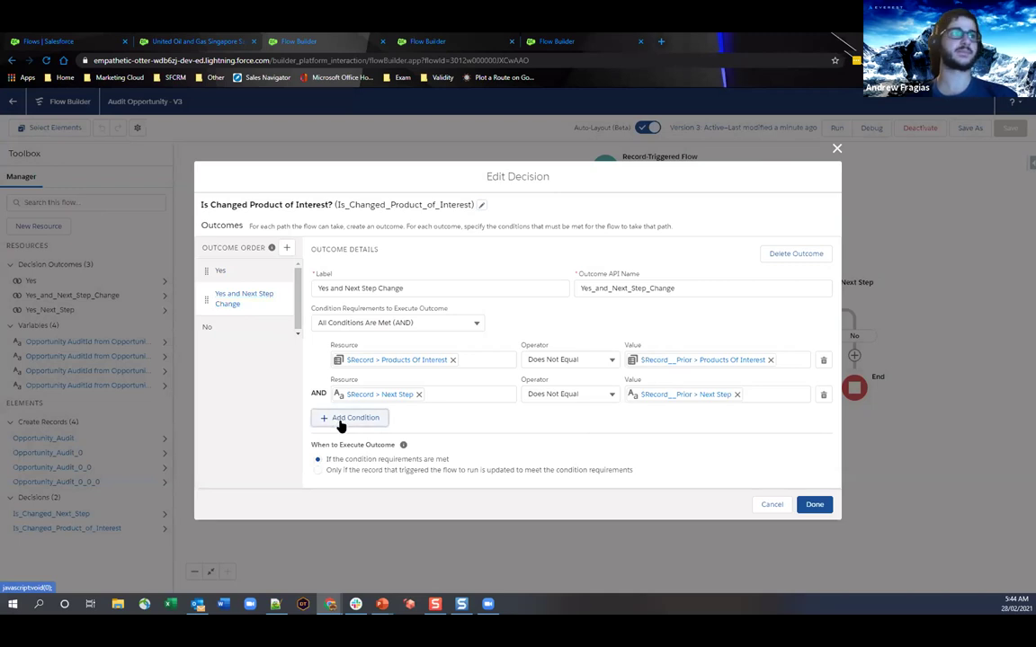
left_click(351, 411)
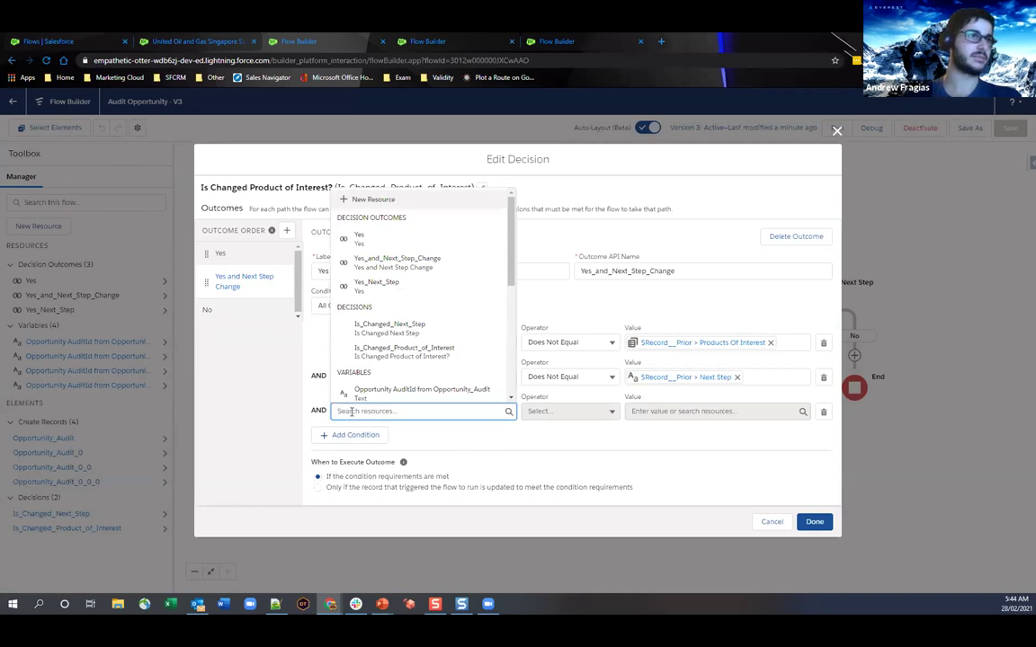
type("$Rec")
key("Down")
key("Down")
key("Return")
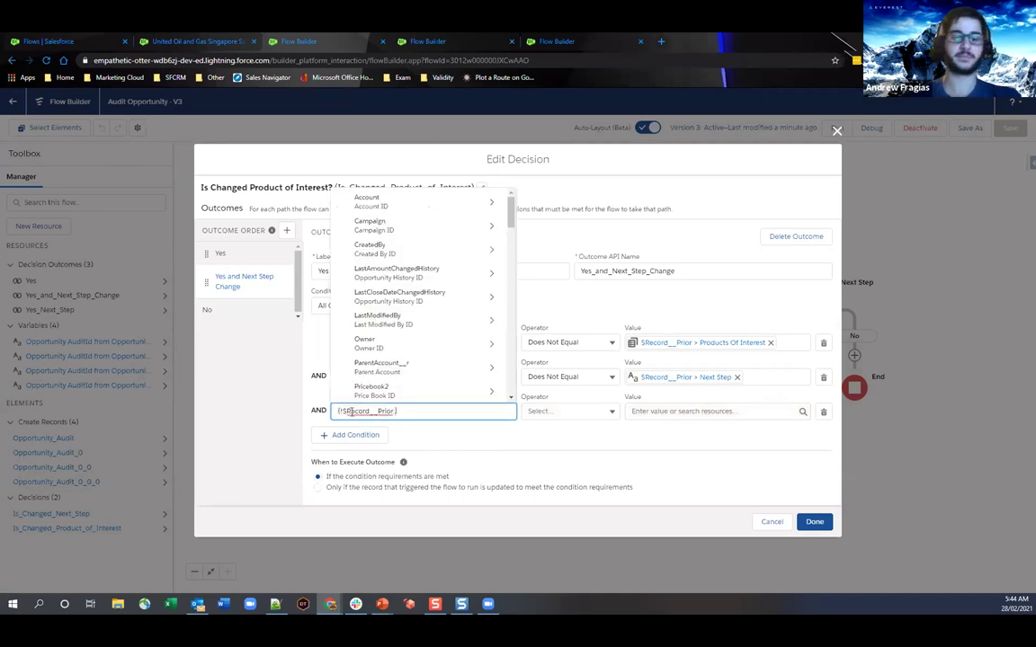
type("next")
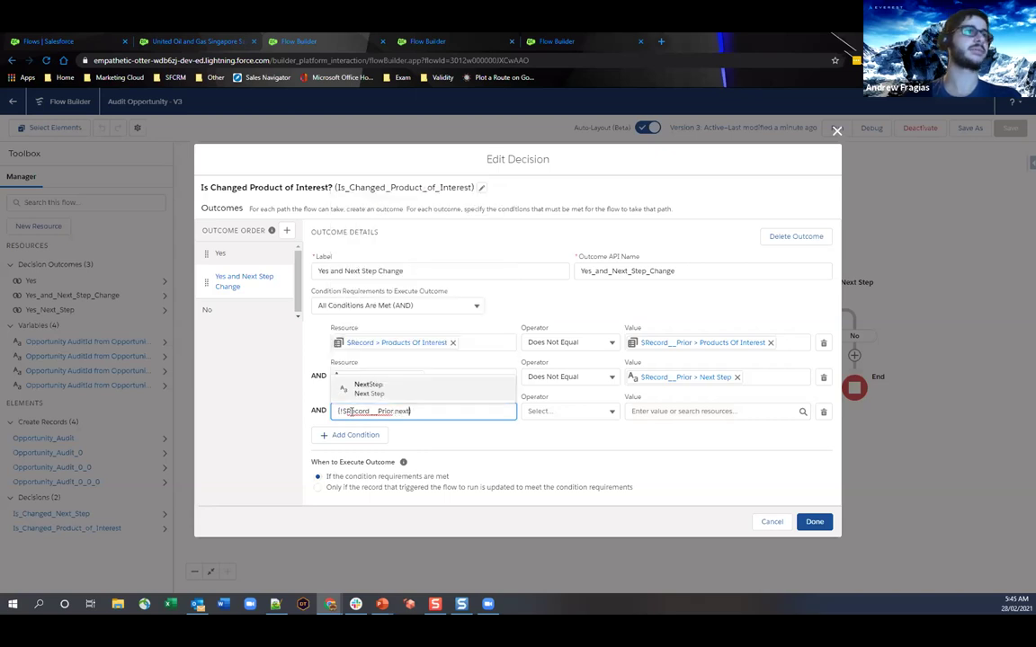
key("Return")
Set the new condition's operator to Does Not Equal and its value to {!$GlobalConstant.EmptyString}
left_click(605, 412)
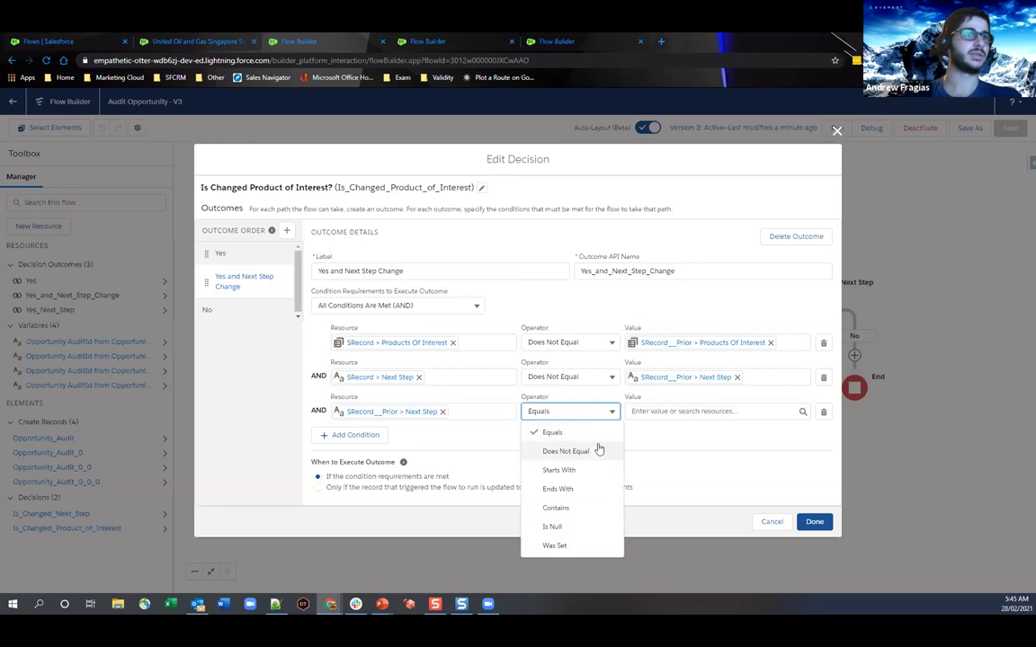
left_click(596, 451)
left_click(668, 411)
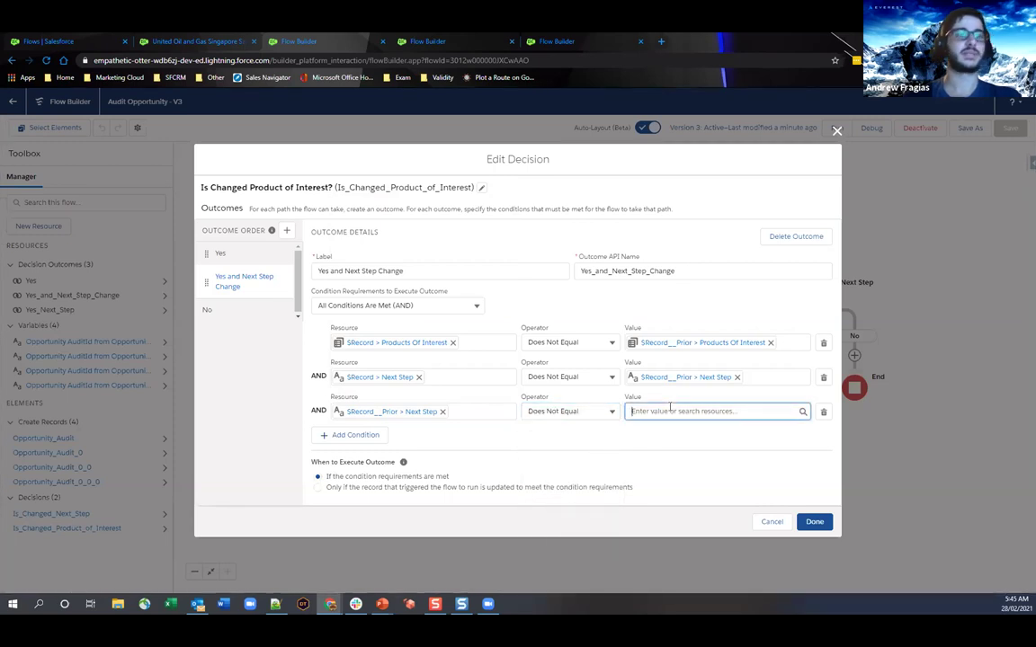
type("emp")
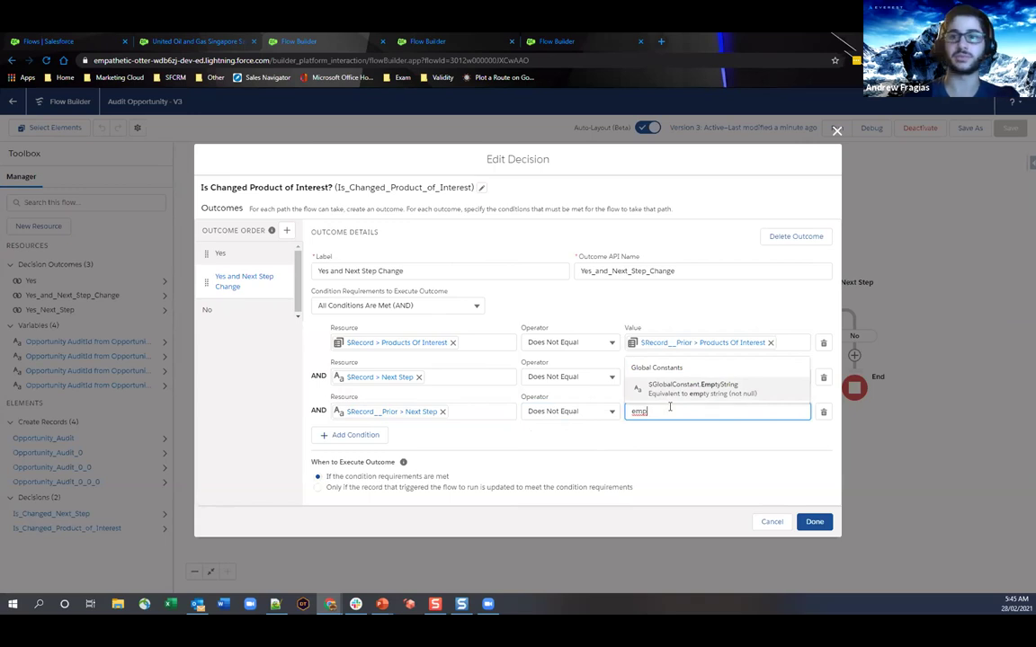
key("Return")
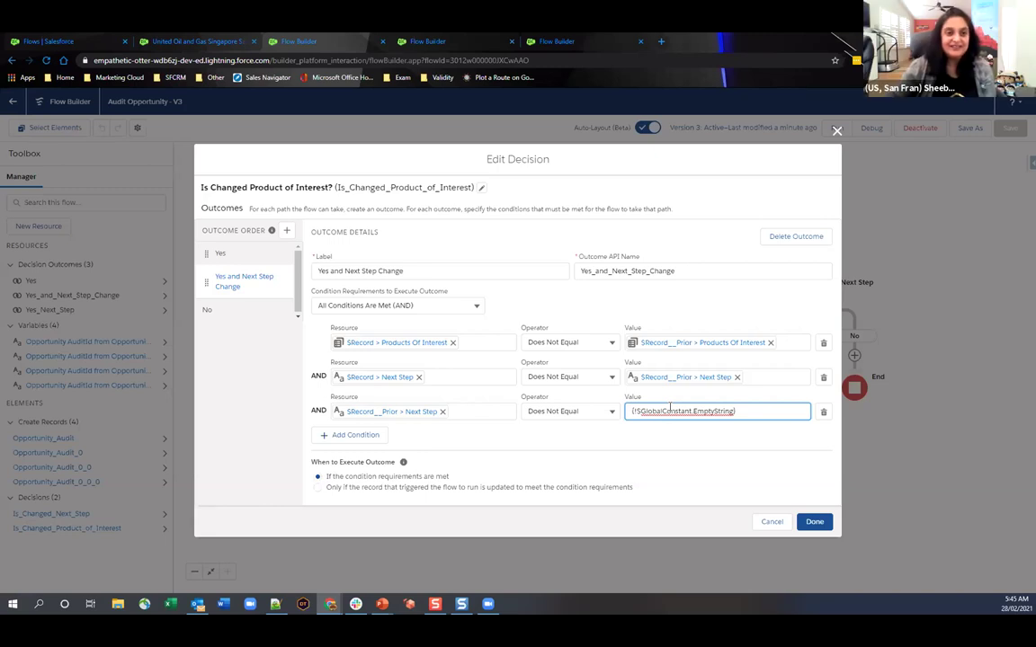
Recheck the opportunity's save error and apply the edited Is Changed Product of Interest decision with its Empty String condition
key("Return")
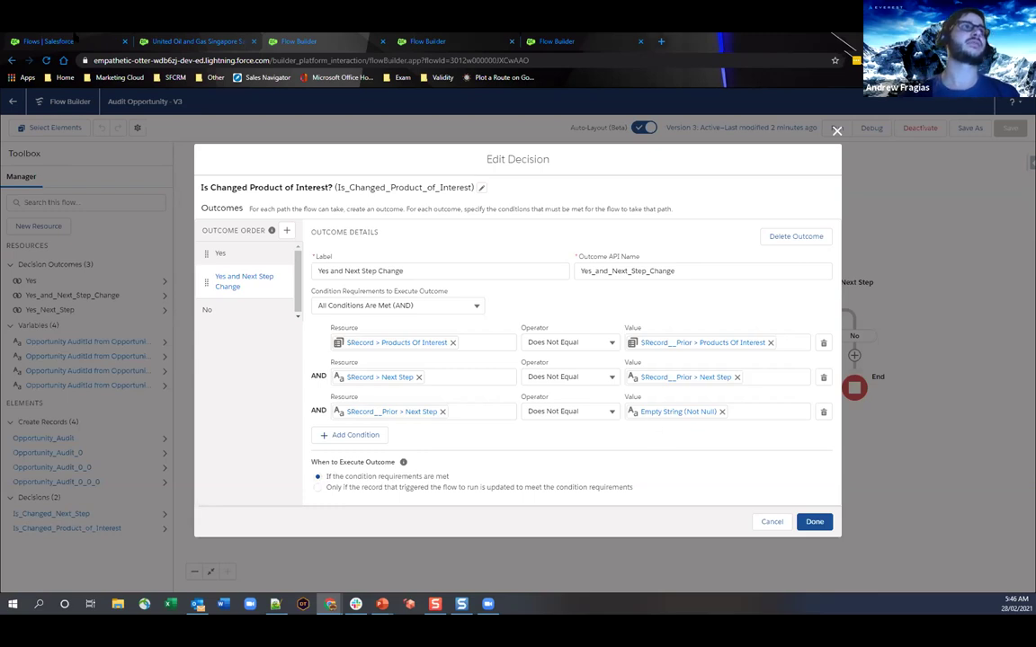
left_click(203, 41)
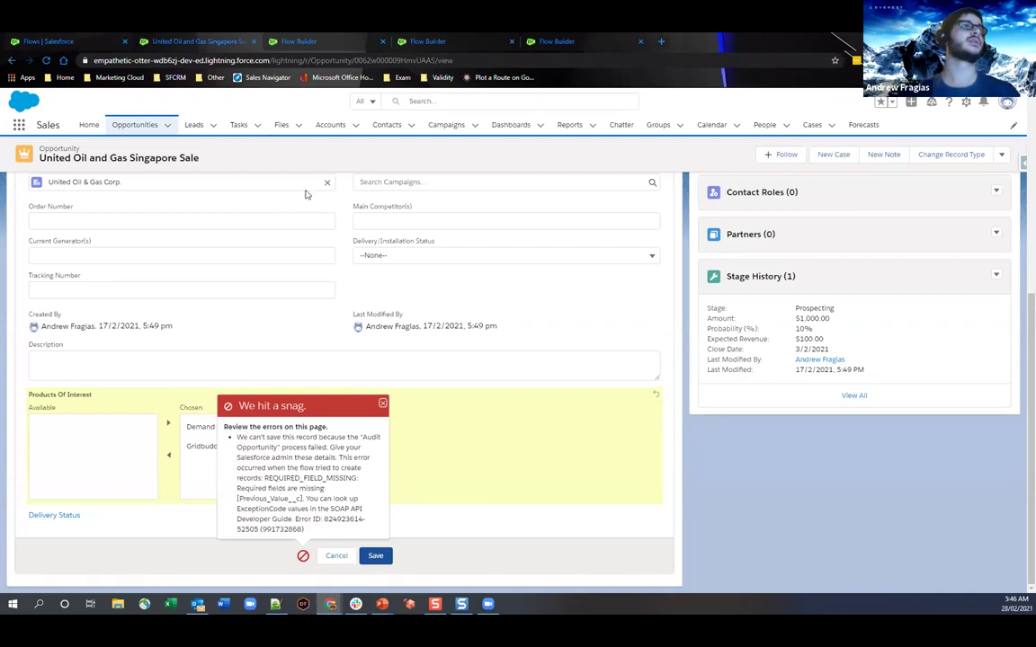
left_click(297, 40)
left_click(798, 522)
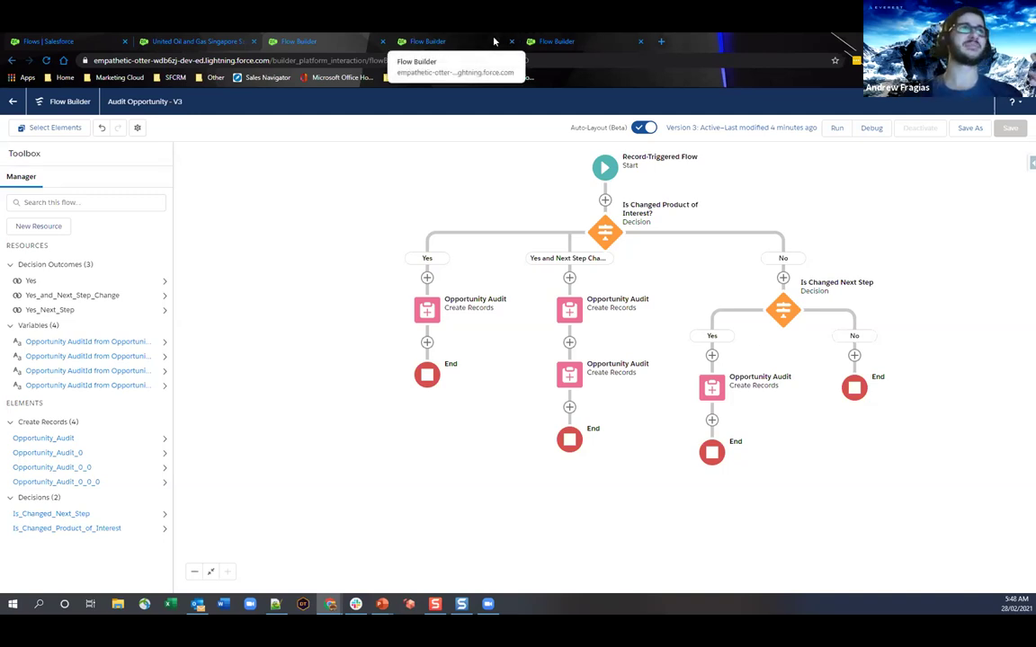
Open the Happy Birthday flow and review the start date, start time and frequency of its schedule
left_click(430, 41)
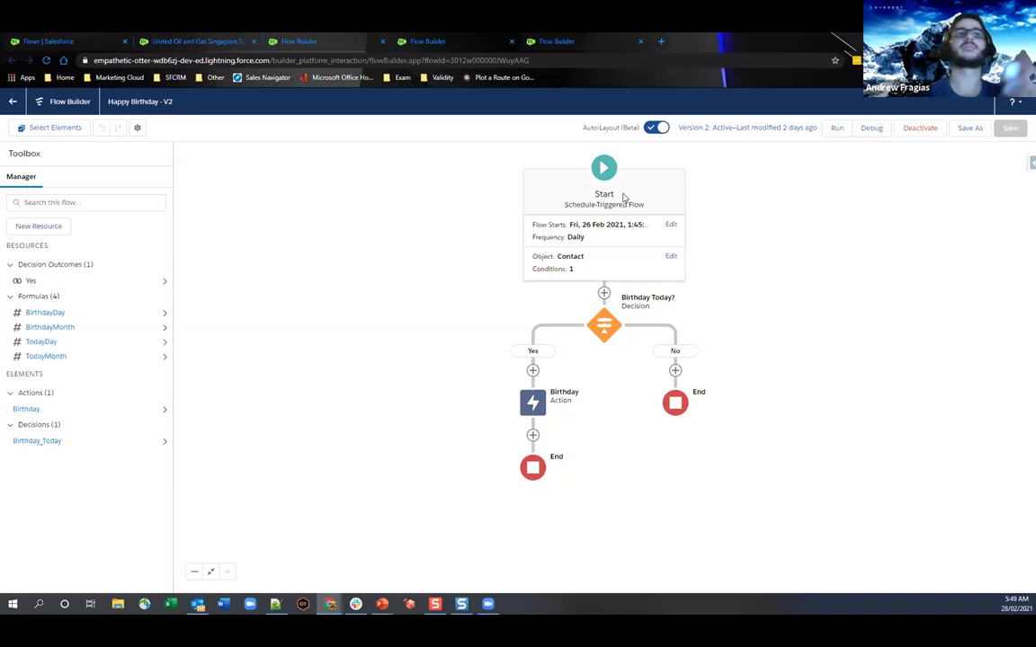
left_click(676, 226)
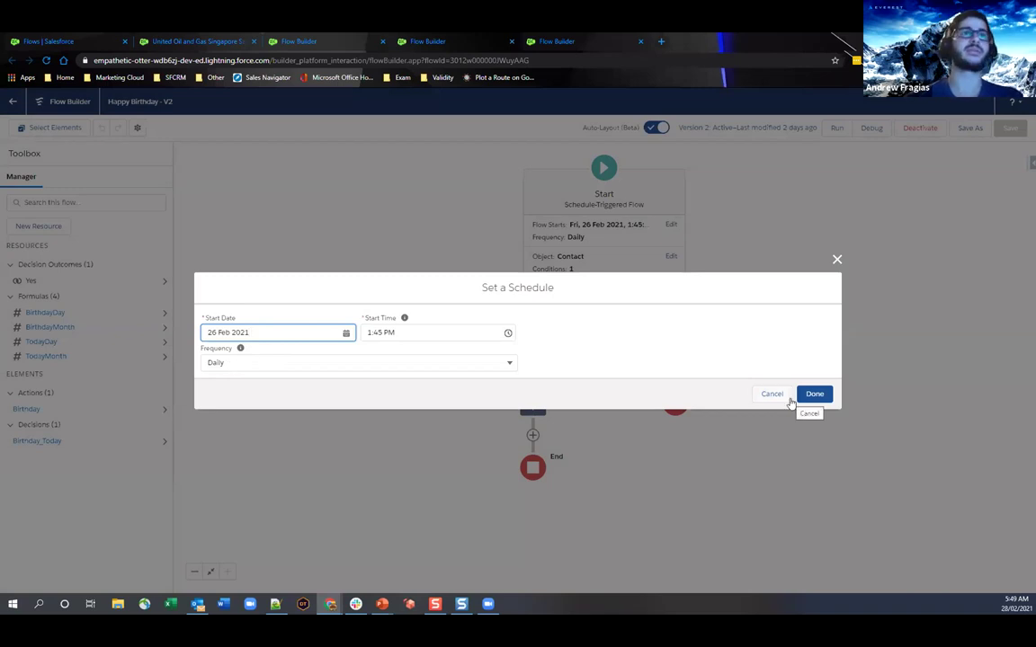
left_click(788, 399)
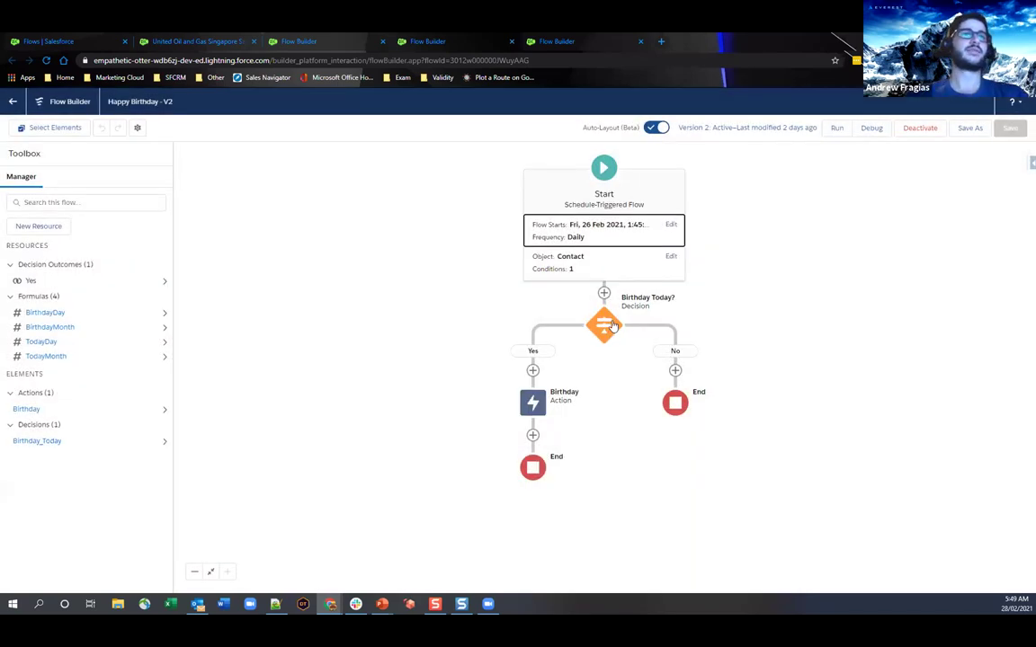
left_click(611, 332)
left_click(733, 282)
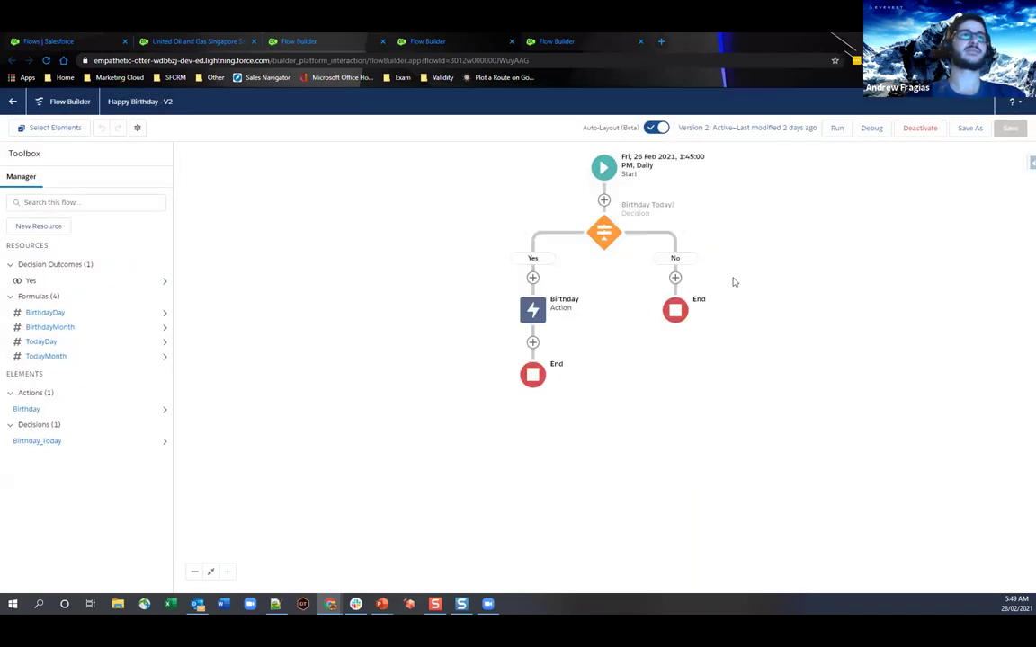
Review the Contact object and Birthdate filter condition on the Happy Birthday flow's start element without changing them
left_click(603, 167)
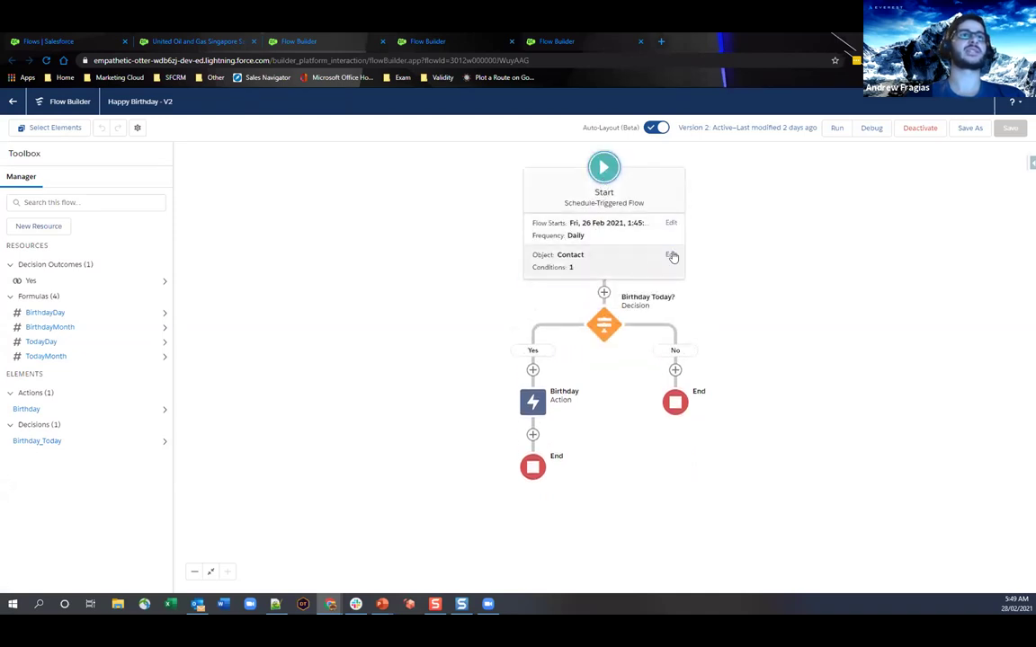
left_click(670, 255)
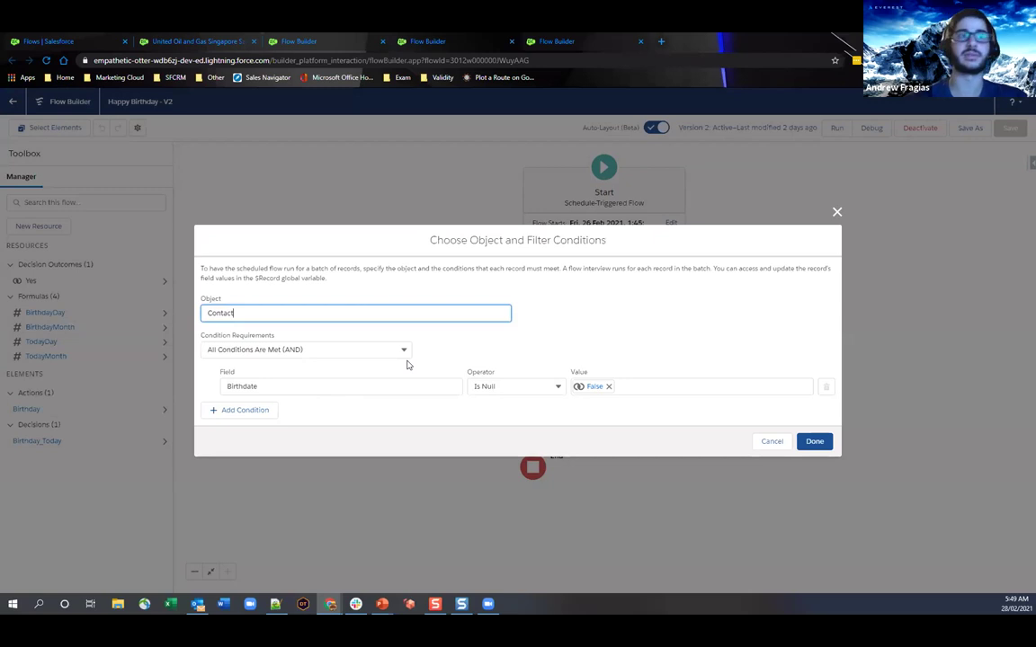
left_click(660, 386)
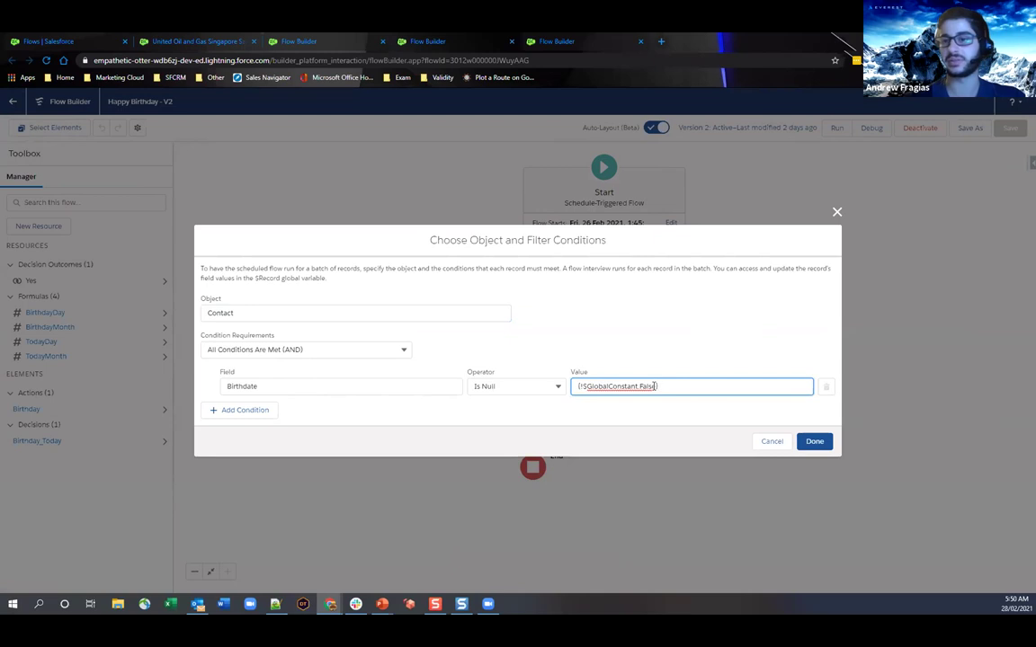
left_click(836, 214)
Review the Yes outcome's conditions in the Birthday Today? decision
left_click(603, 328)
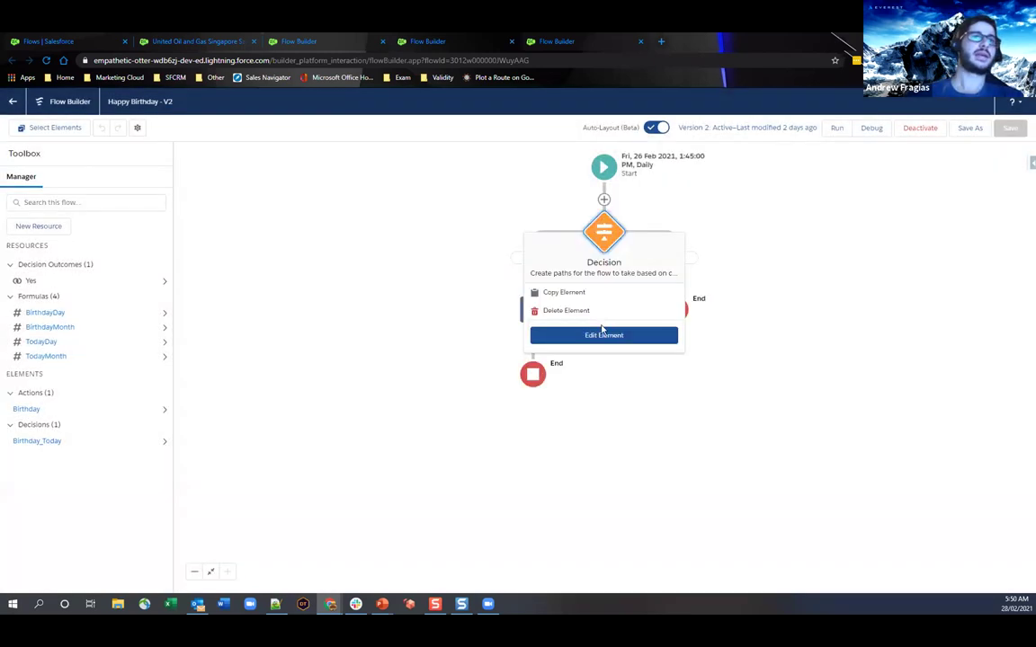
left_click(602, 342)
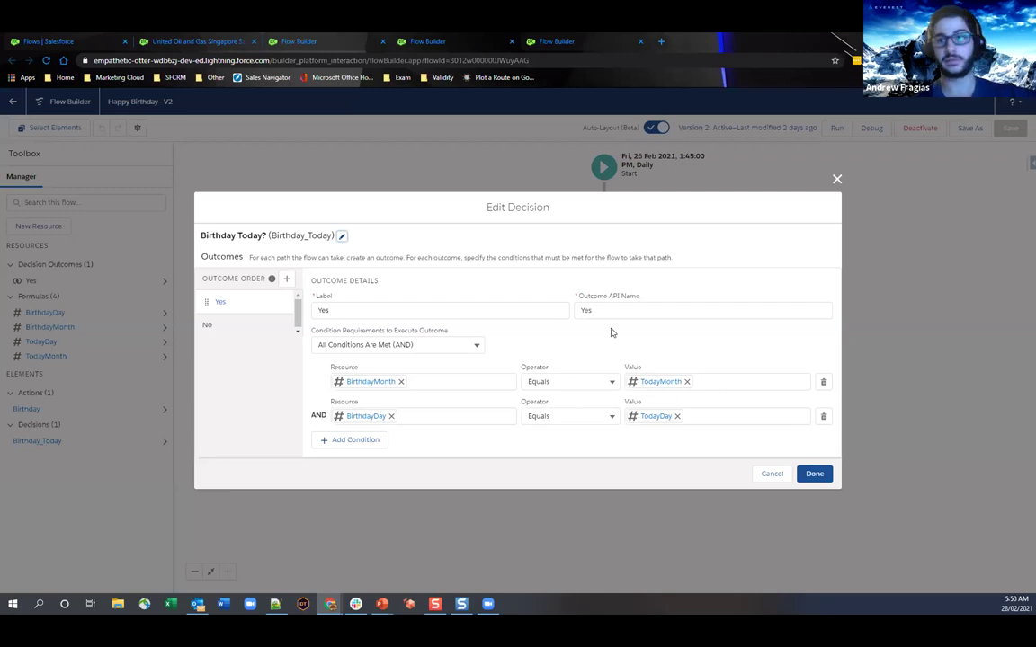
left_click(837, 179)
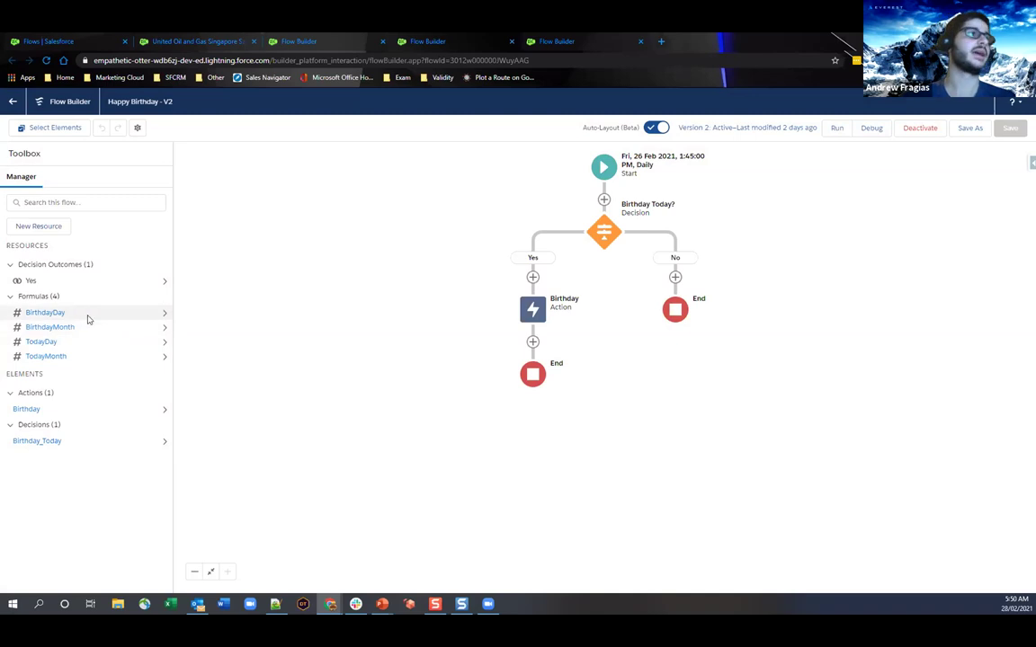
Inspect the BirthdayDay, BirthdayMonth, TodayDay and TodayMonth formulas one by one, leaving each unchanged
left_click(45, 313)
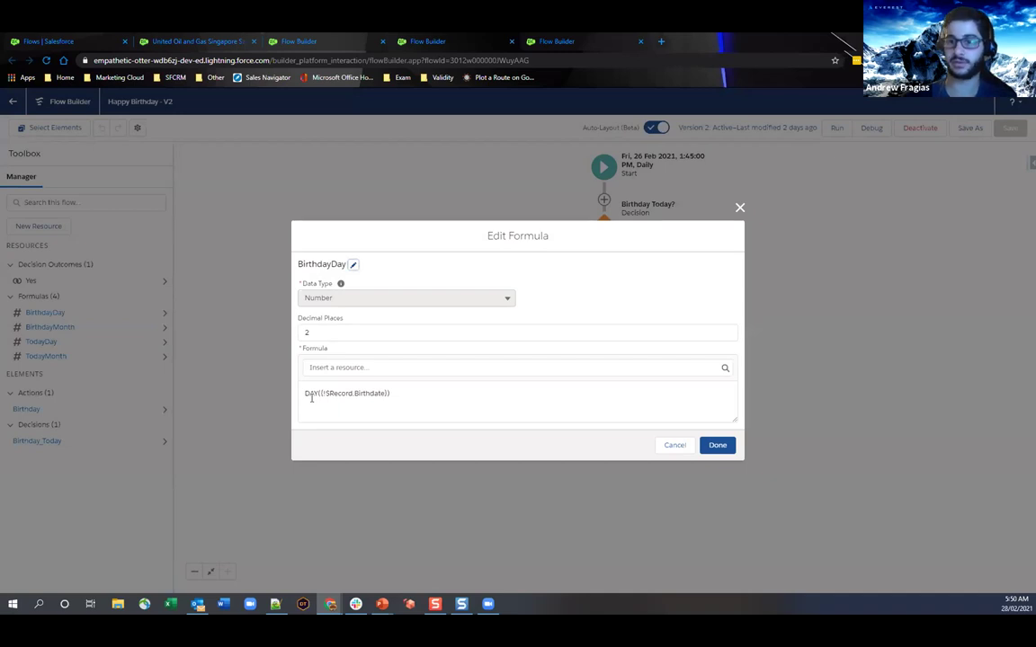
left_click(662, 446)
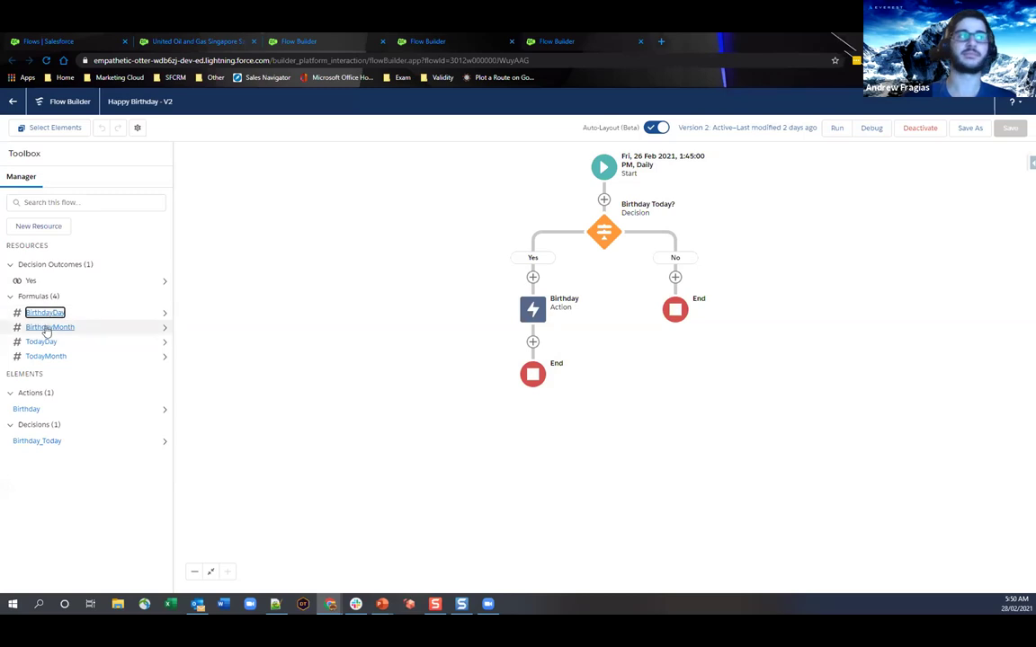
left_click(47, 329)
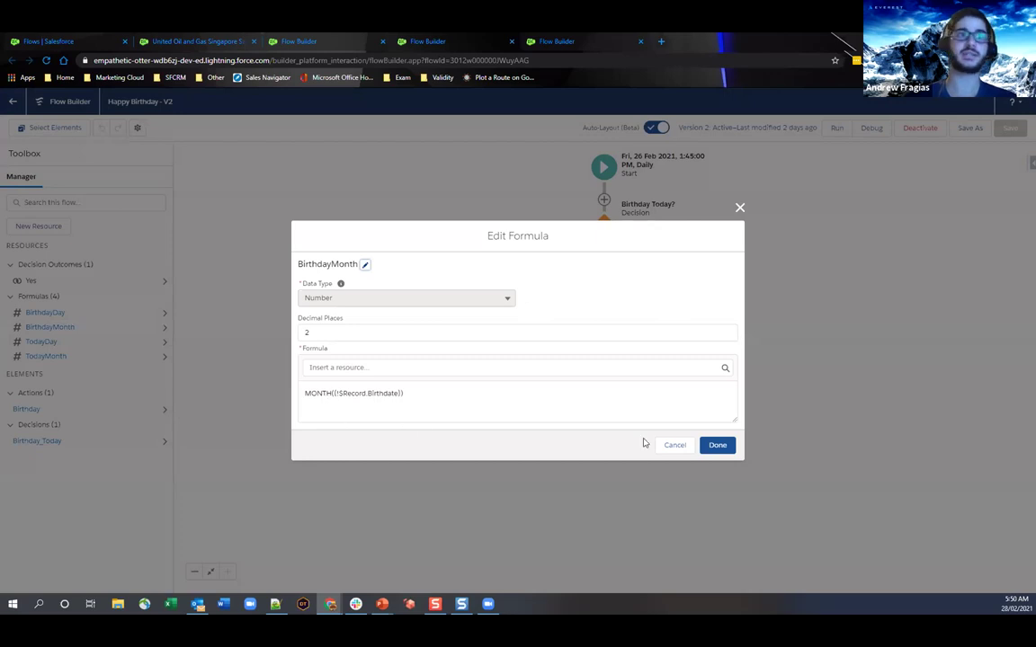
left_click(672, 445)
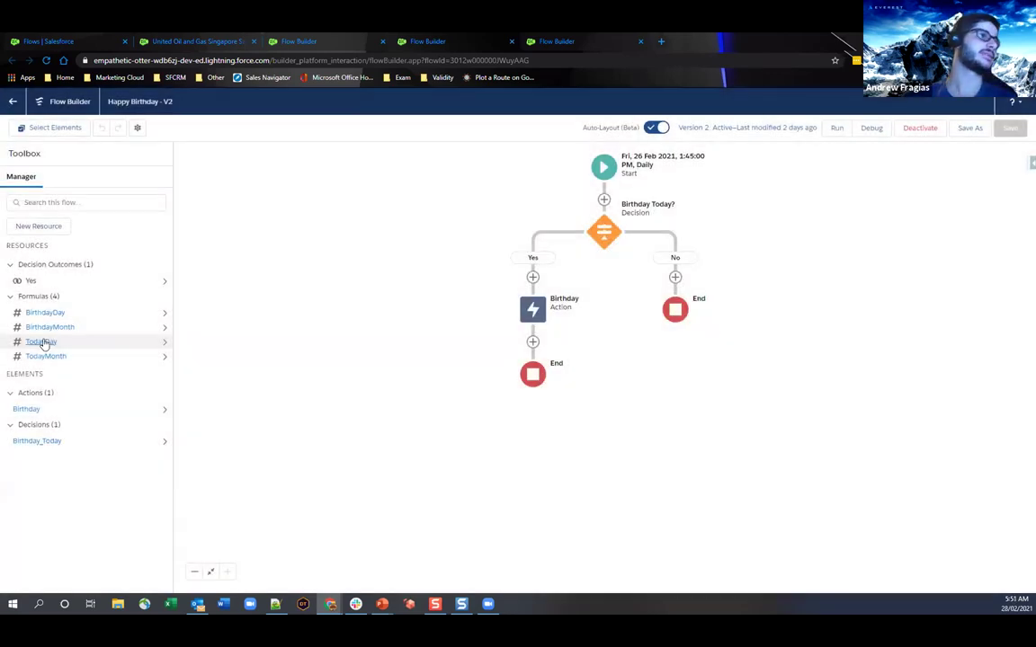
left_click(43, 343)
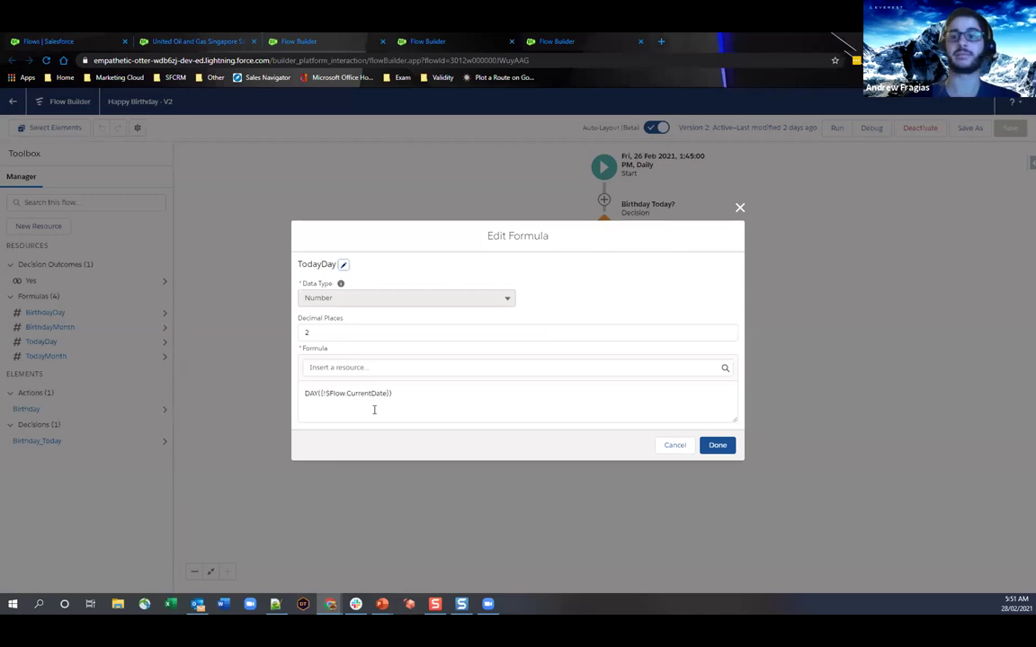
left_click(669, 446)
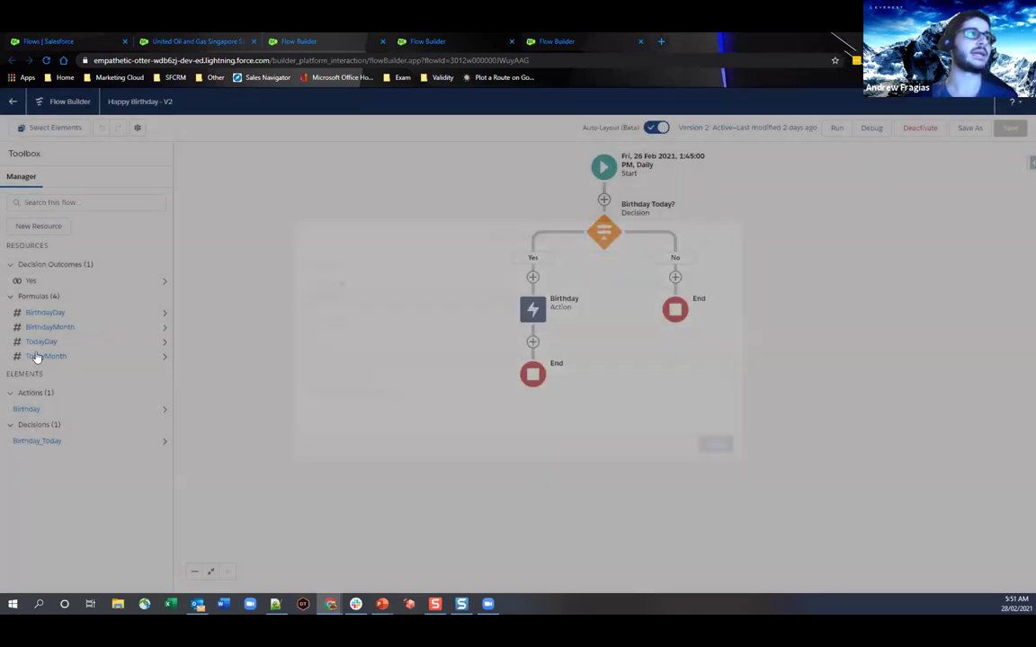
left_click(40, 356)
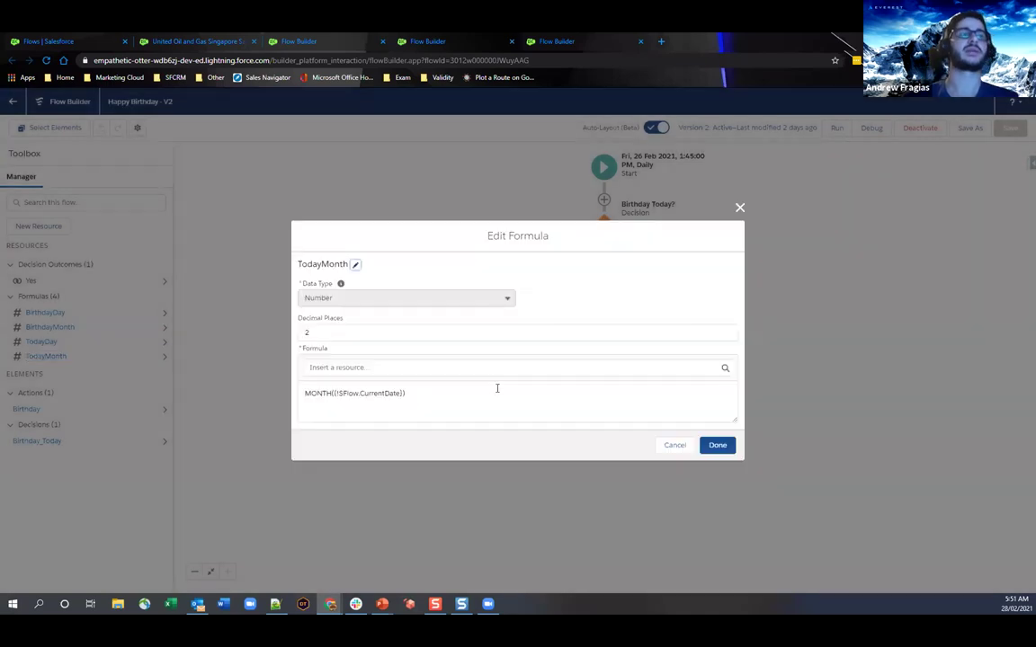
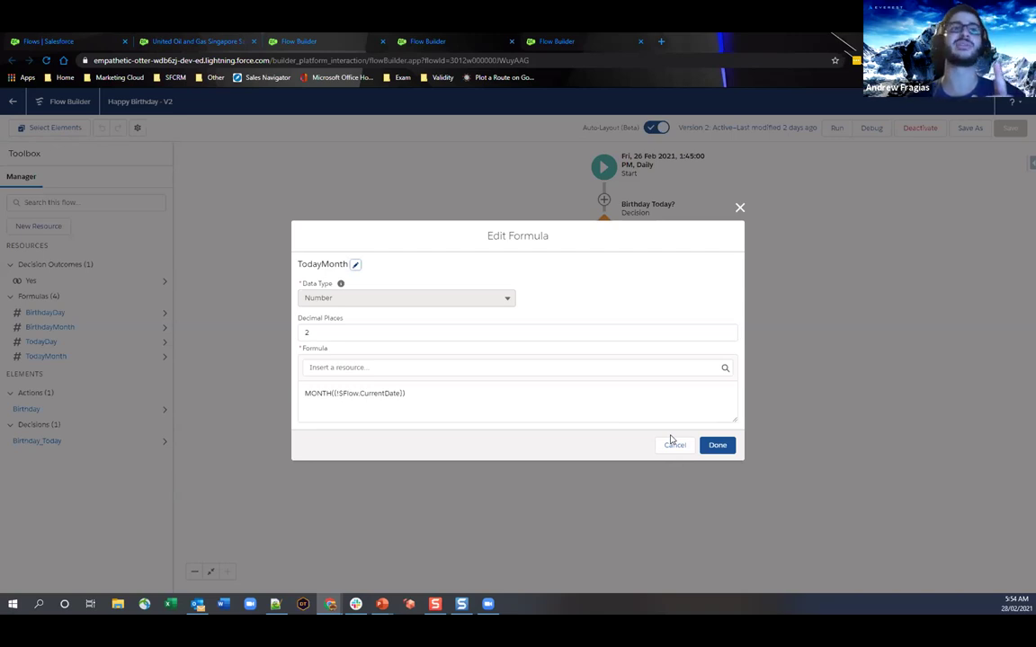
left_click(681, 445)
Reselect the BirthdayMonth formula as the first condition's resource in the Birthday Today? decision and discard the edit
left_click(607, 252)
left_click(595, 349)
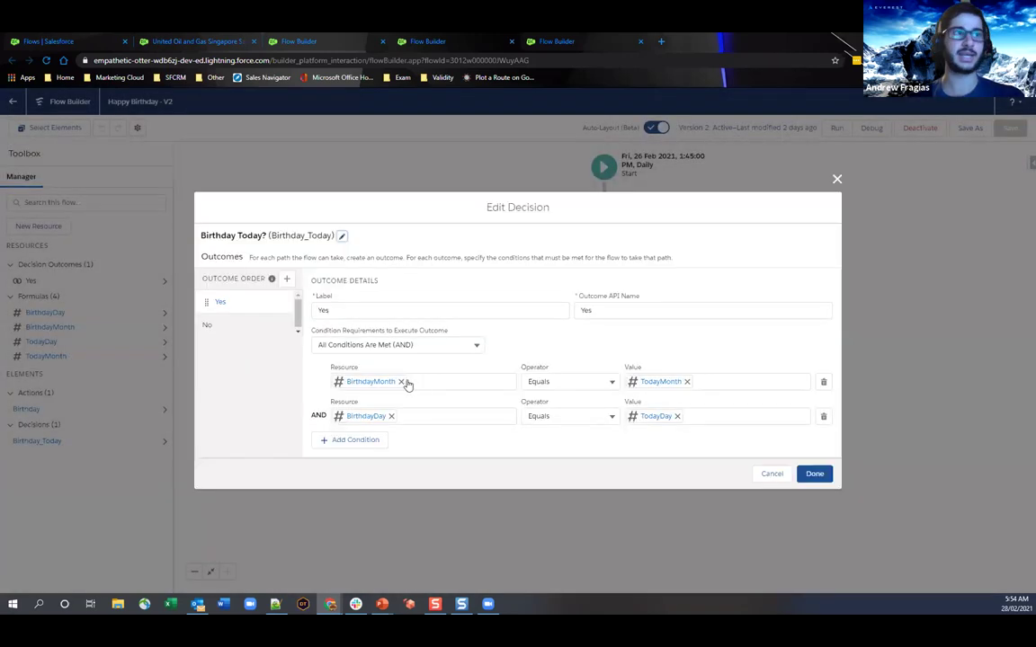
left_click(404, 382)
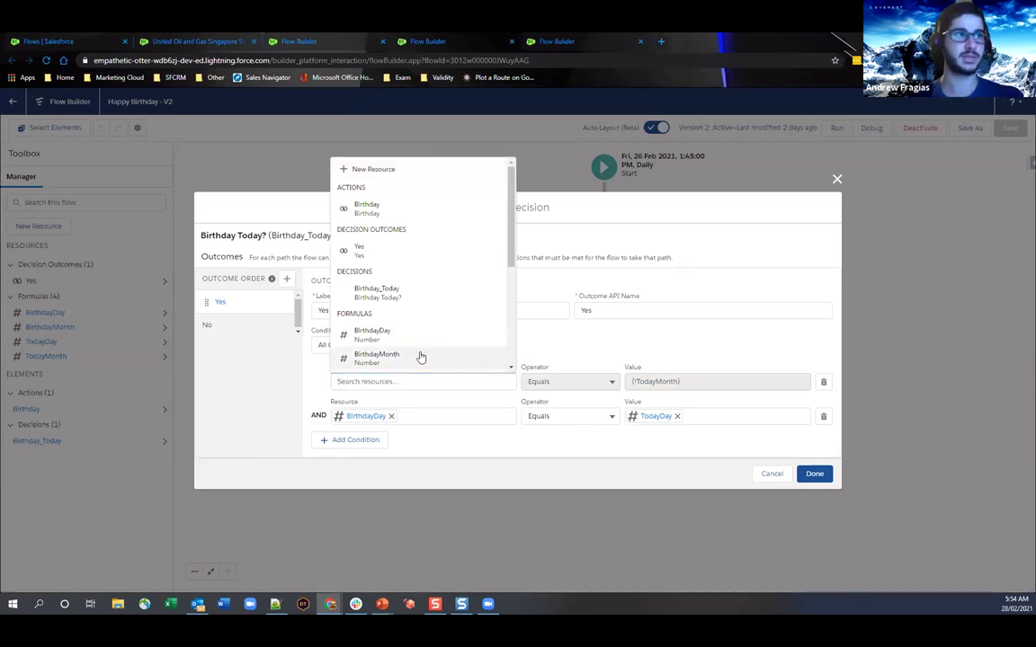
left_click(421, 356)
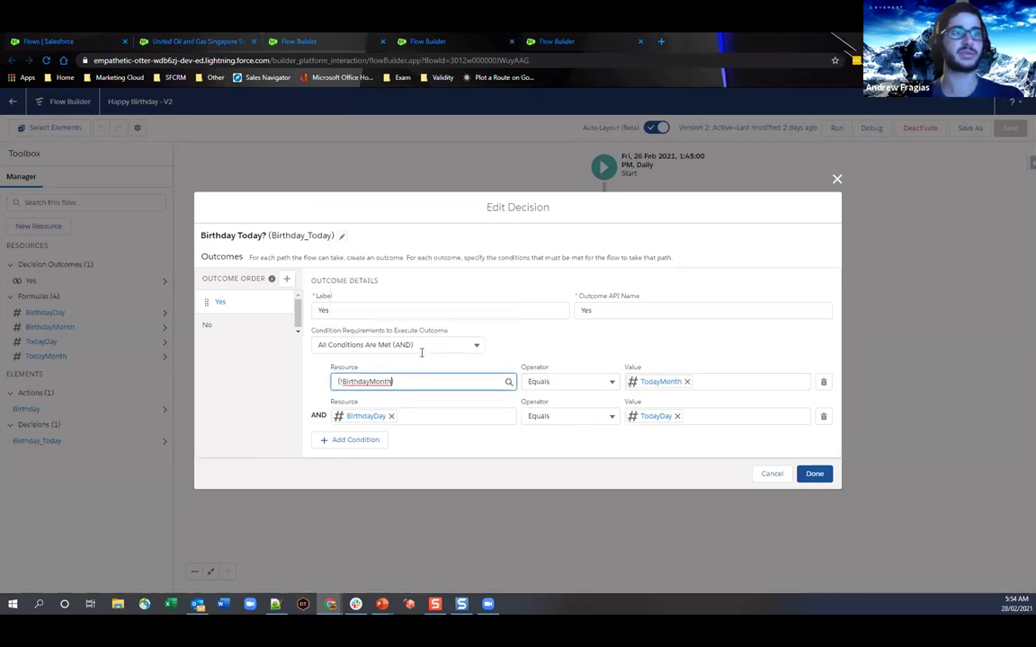
left_click(638, 351)
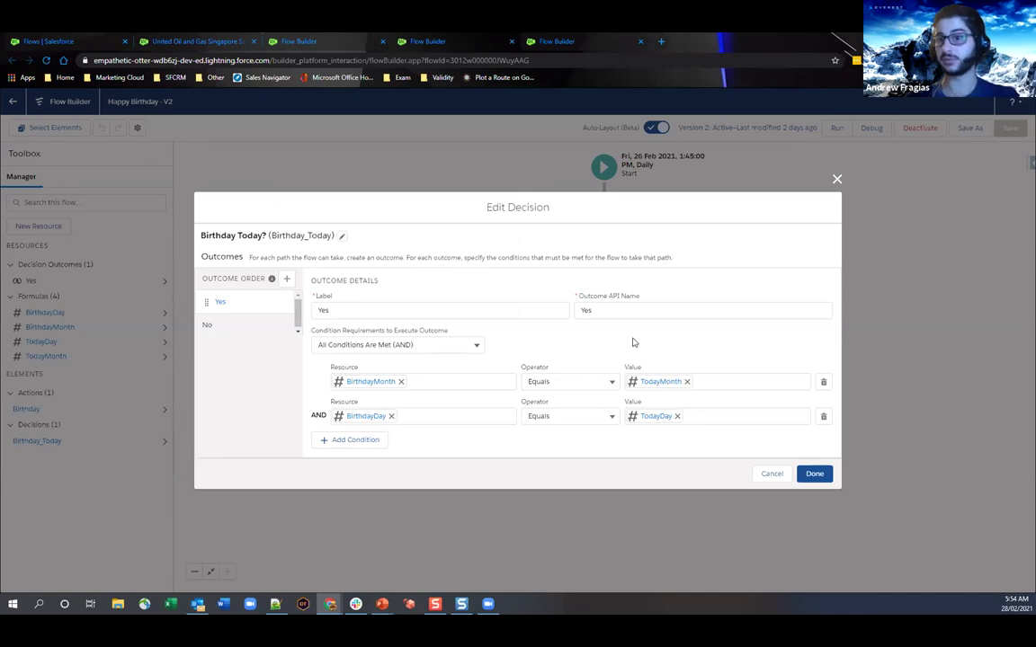
left_click(771, 476)
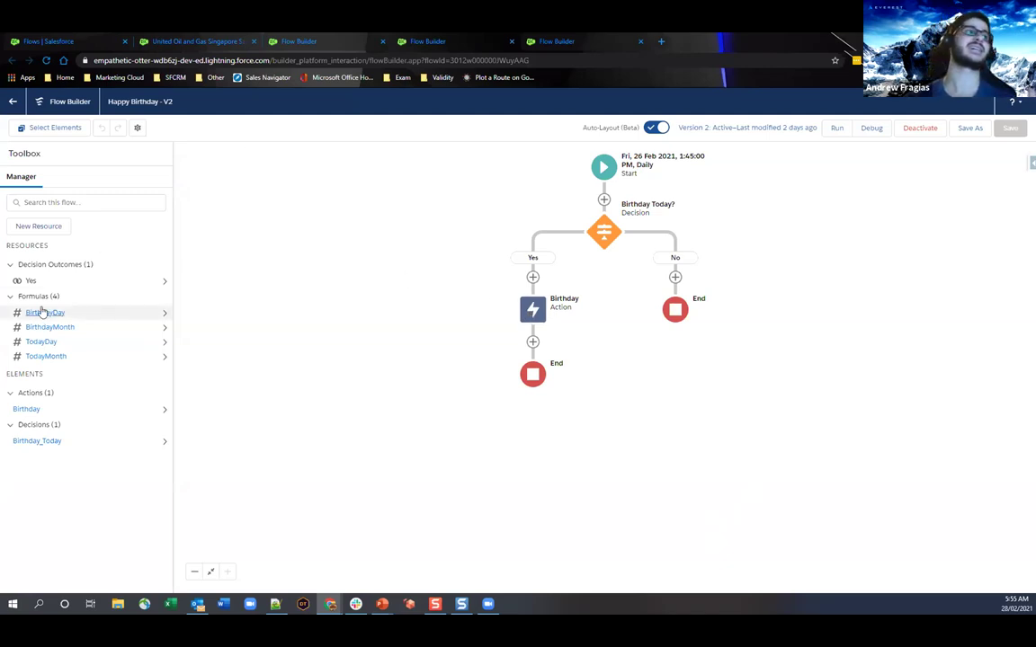
Check where the BirthdayDay formula is used and review its decimal places setting, keeping it unchanged
left_click(162, 314)
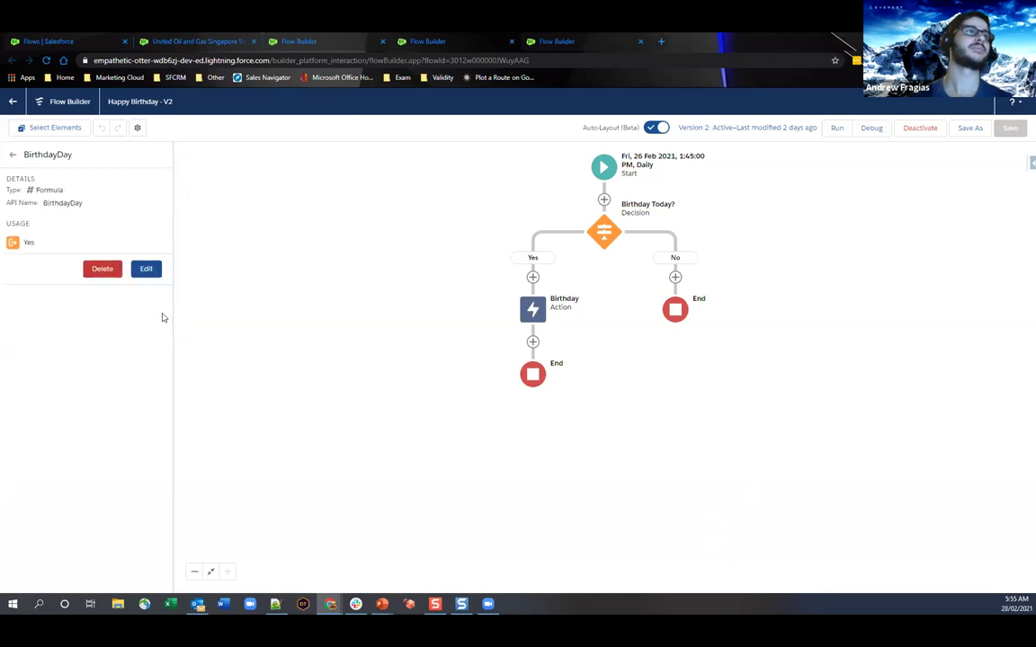
left_click(146, 268)
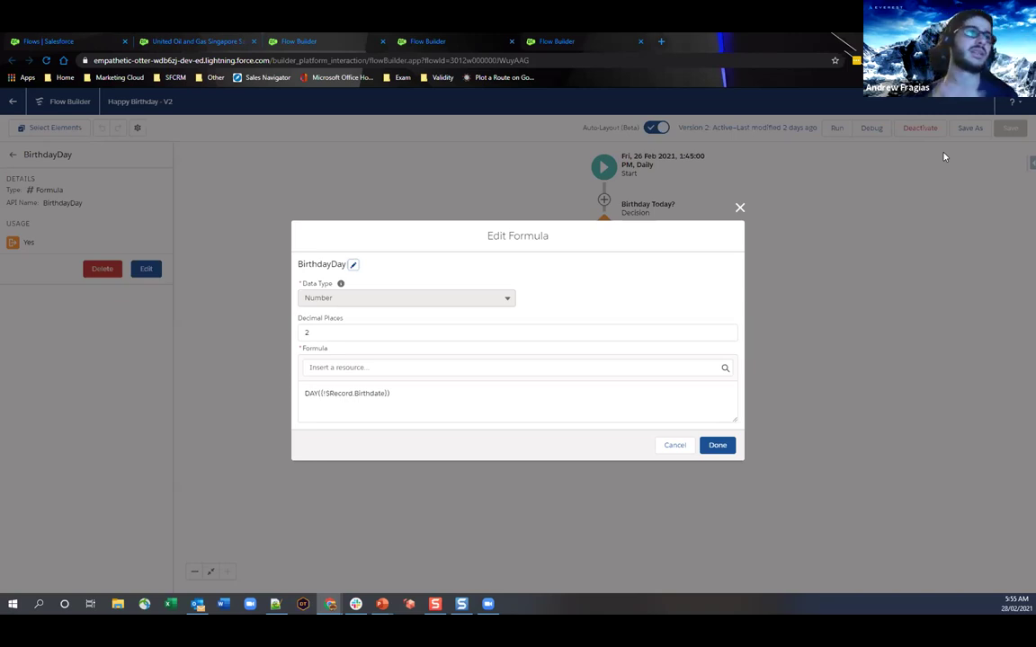
left_click(326, 332)
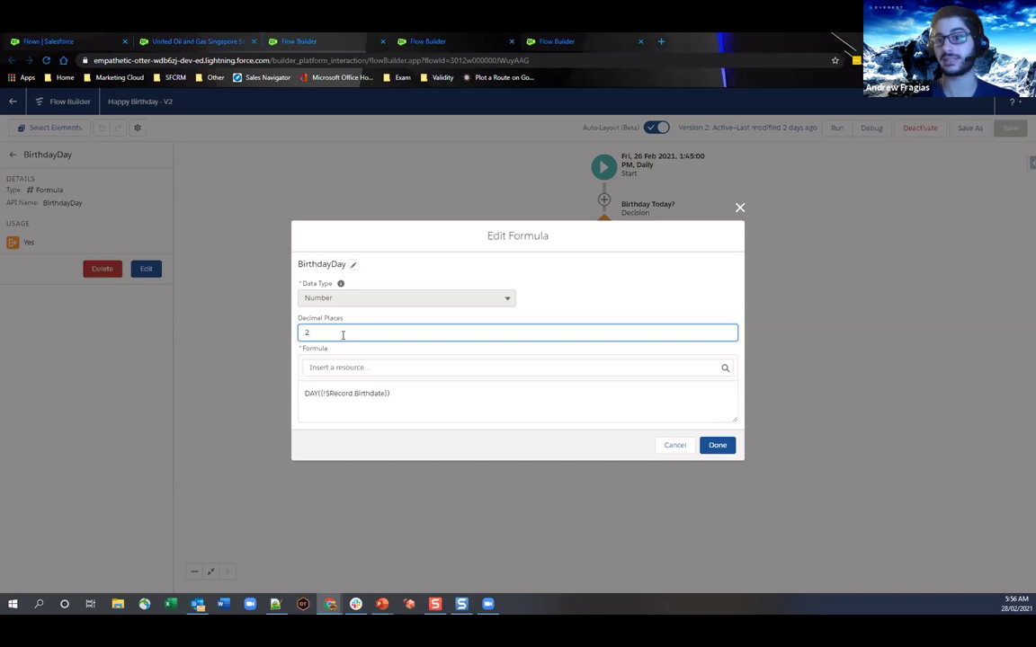
left_click(672, 445)
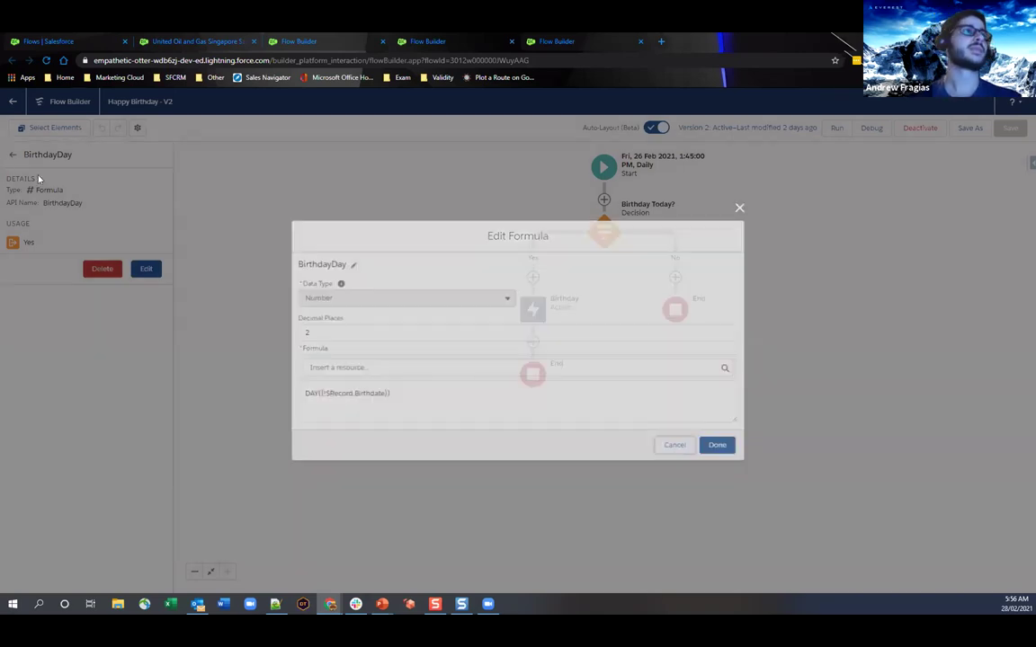
left_click(11, 159)
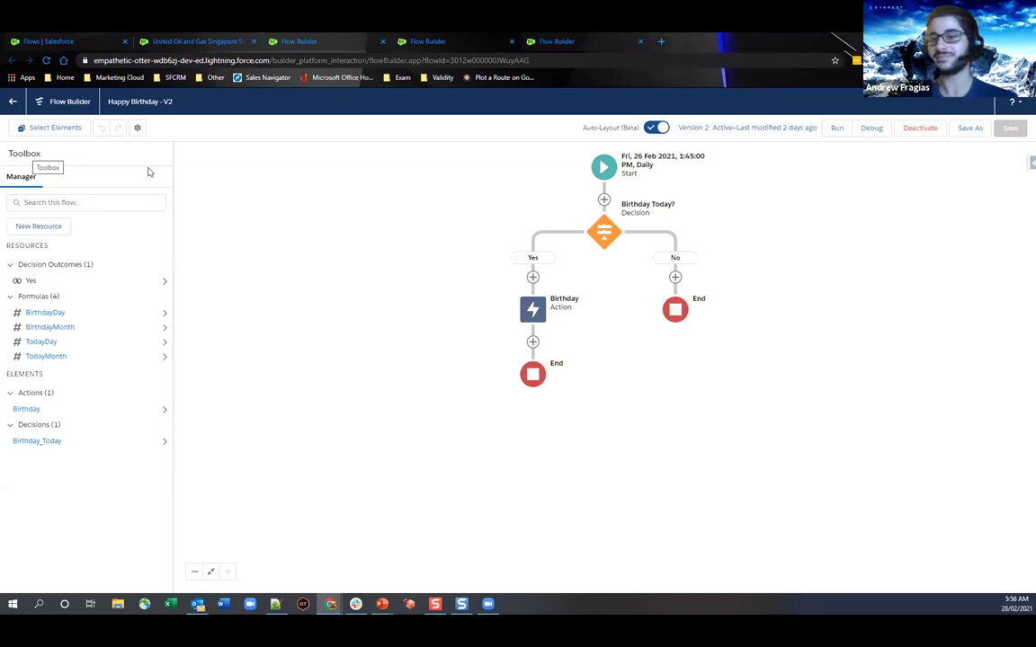
Start a new action on the Yes path before the Birthday action and browse the Users, Group and Task action categories
left_click(530, 324)
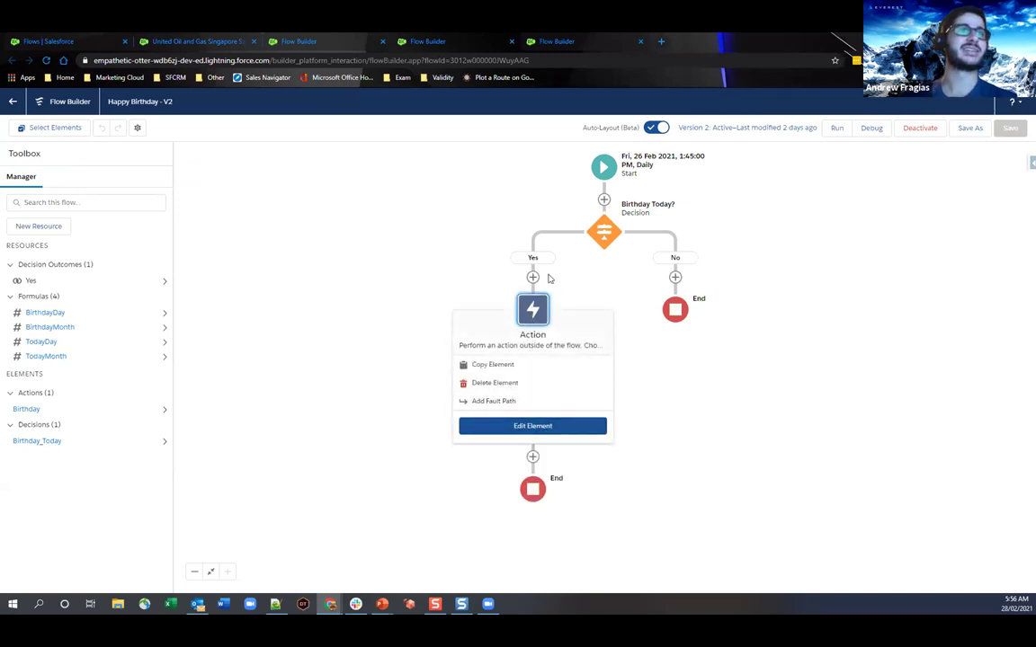
left_click(582, 288)
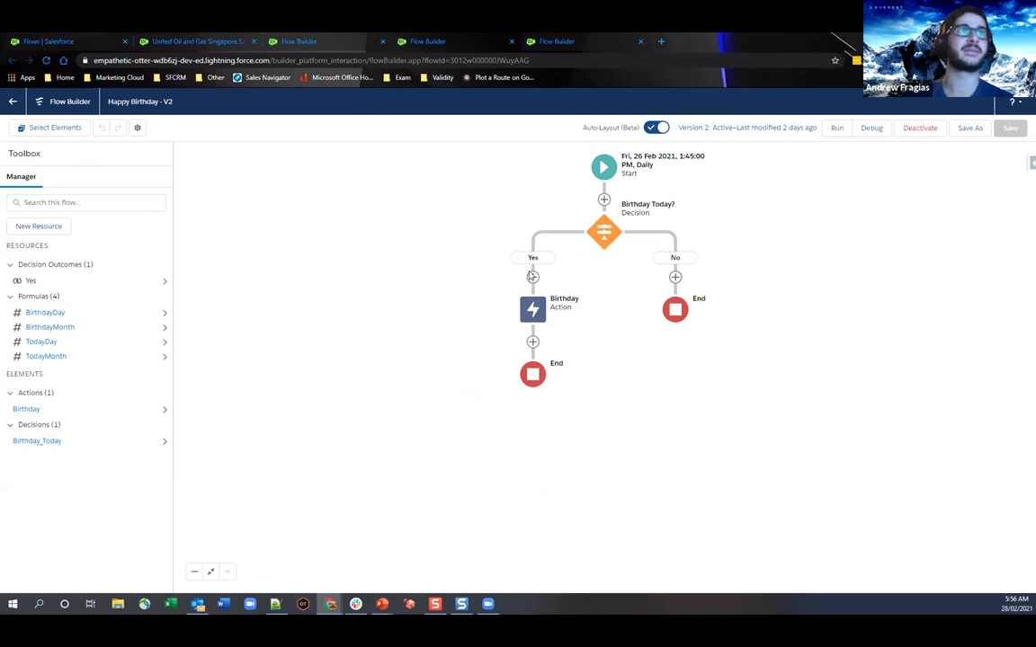
left_click(533, 276)
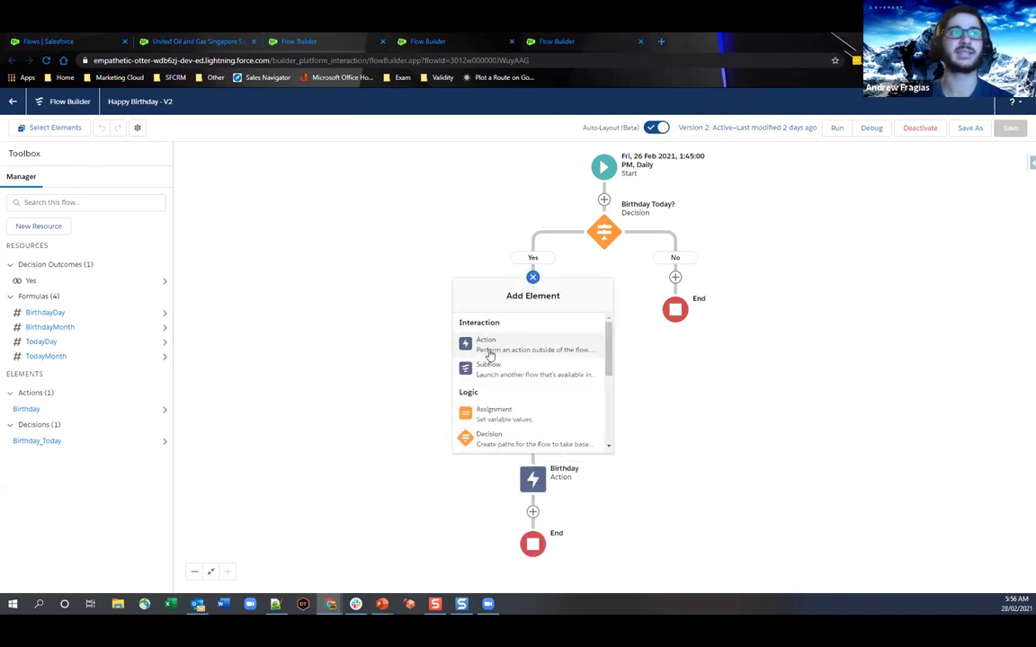
left_click(490, 346)
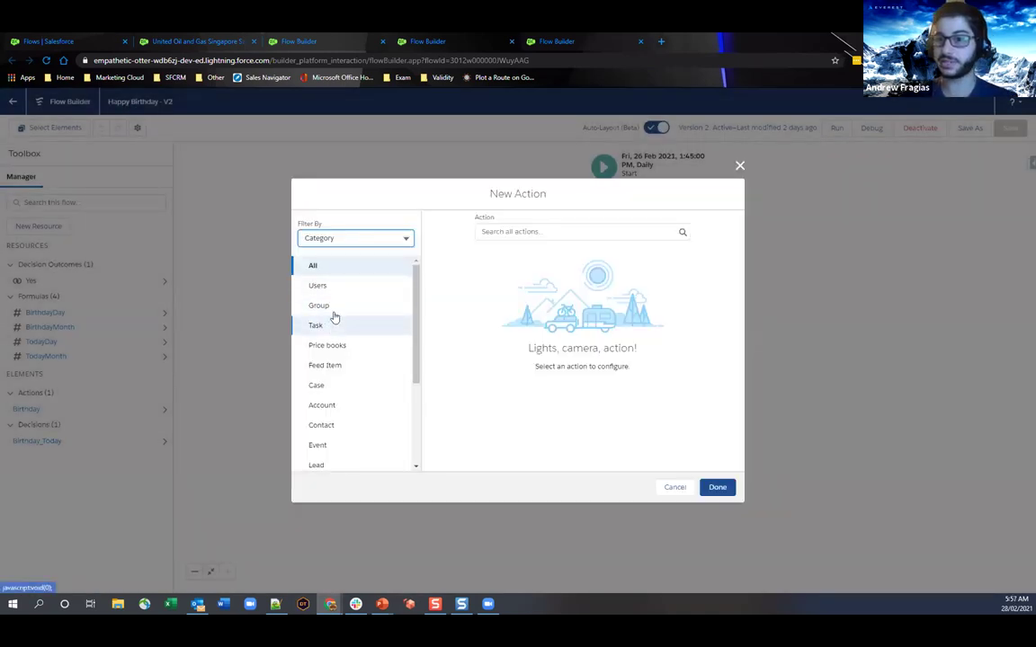
left_click(337, 289)
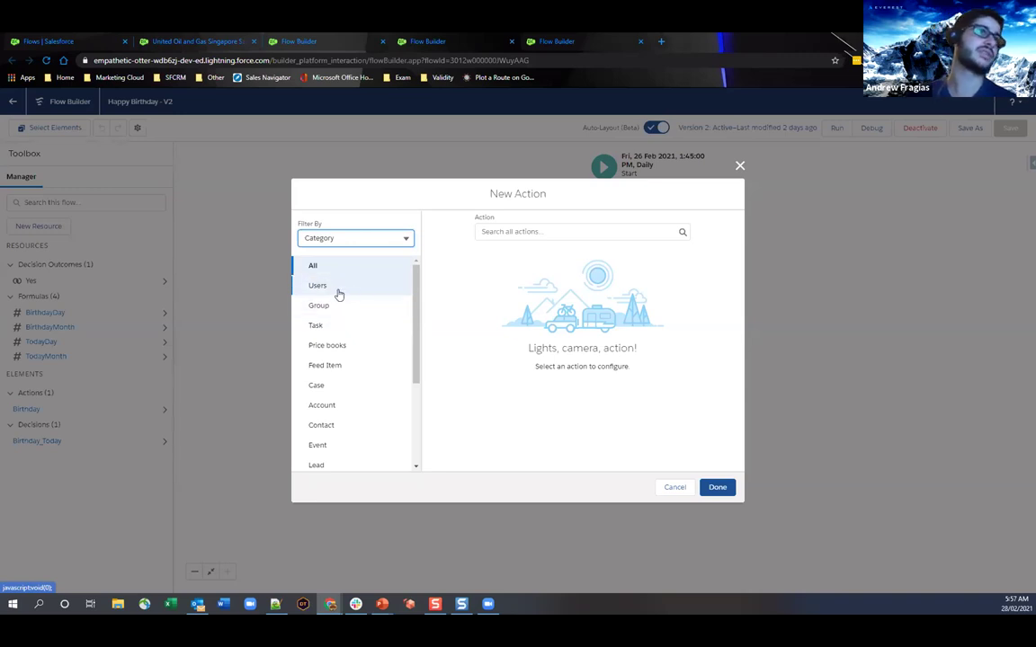
left_click(504, 232)
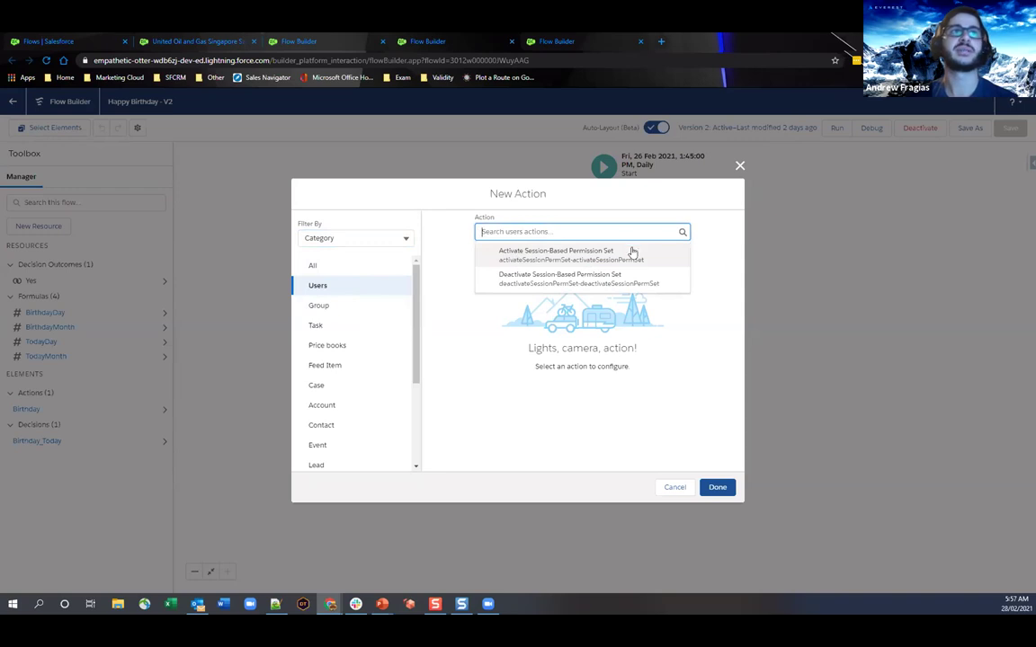
left_click(331, 308)
left_click(512, 233)
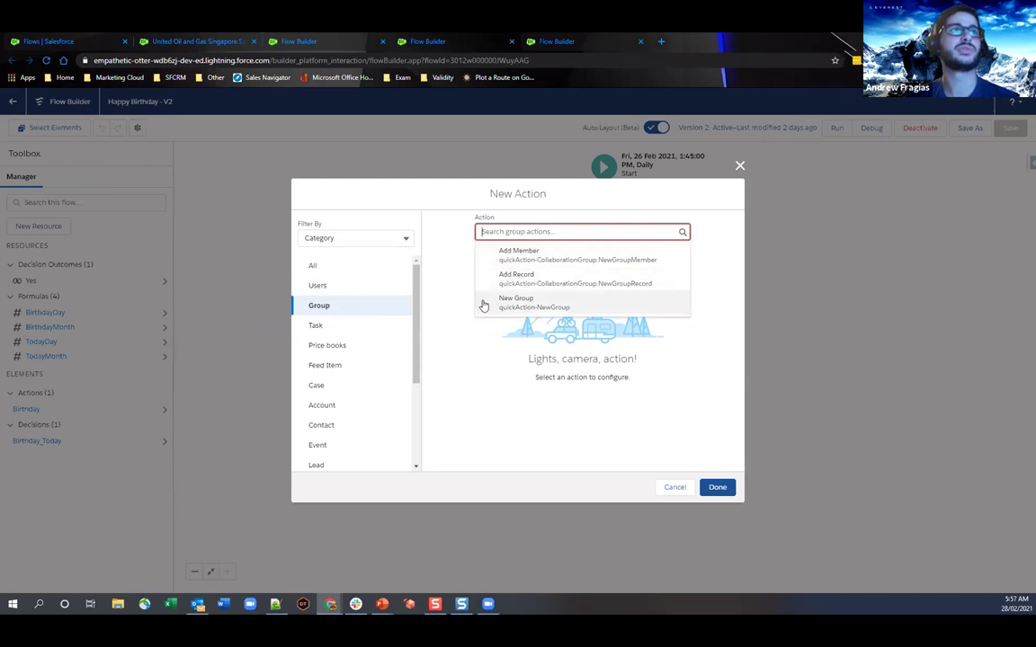
left_click(349, 333)
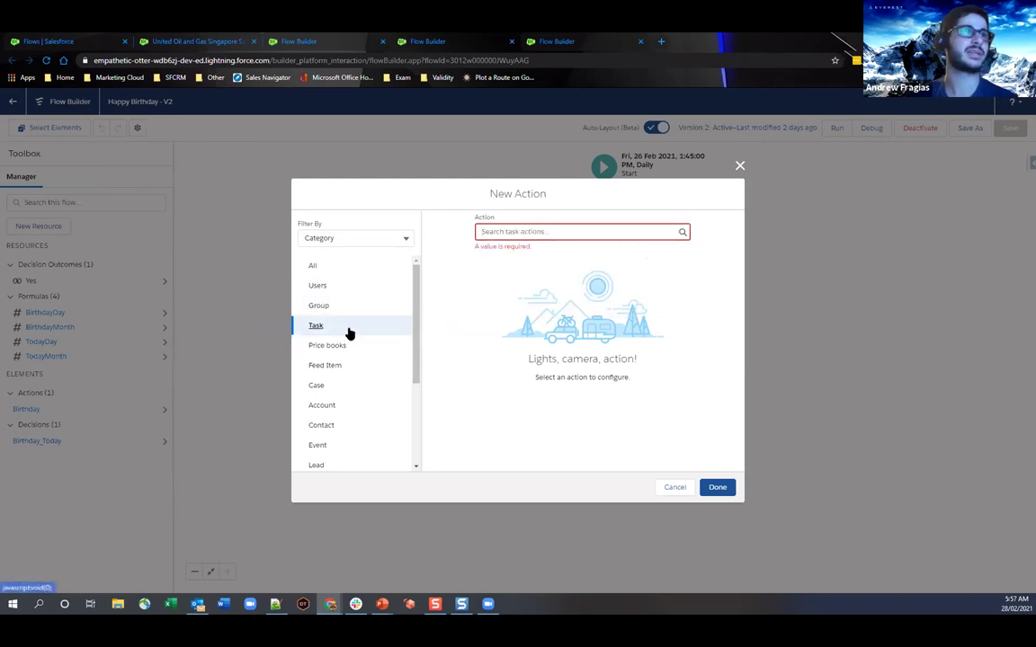
left_click(490, 232)
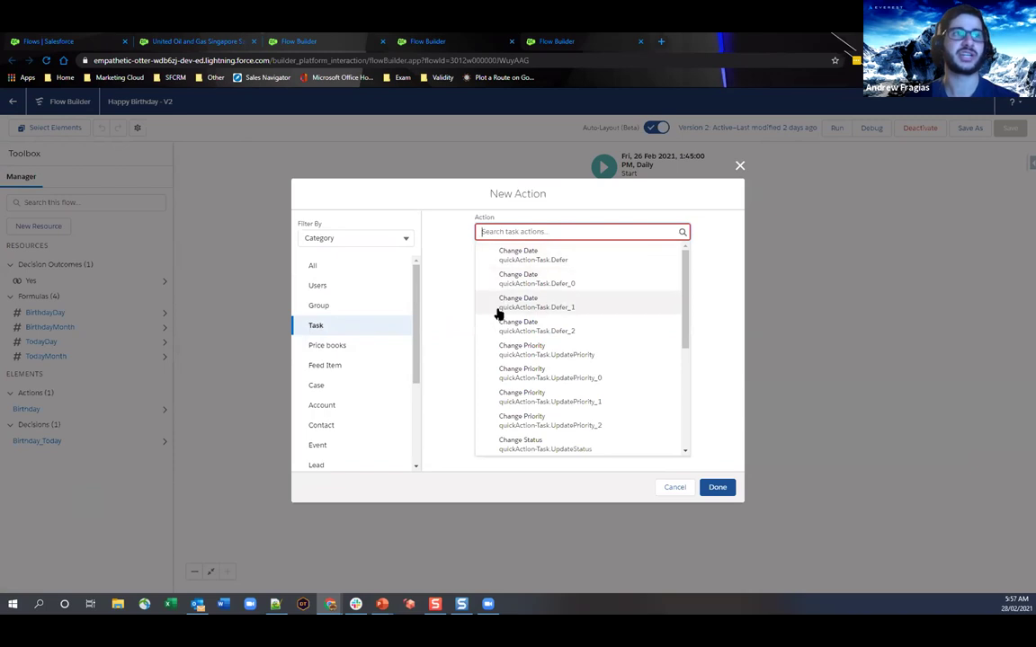
scroll(504, 373, "down", 5)
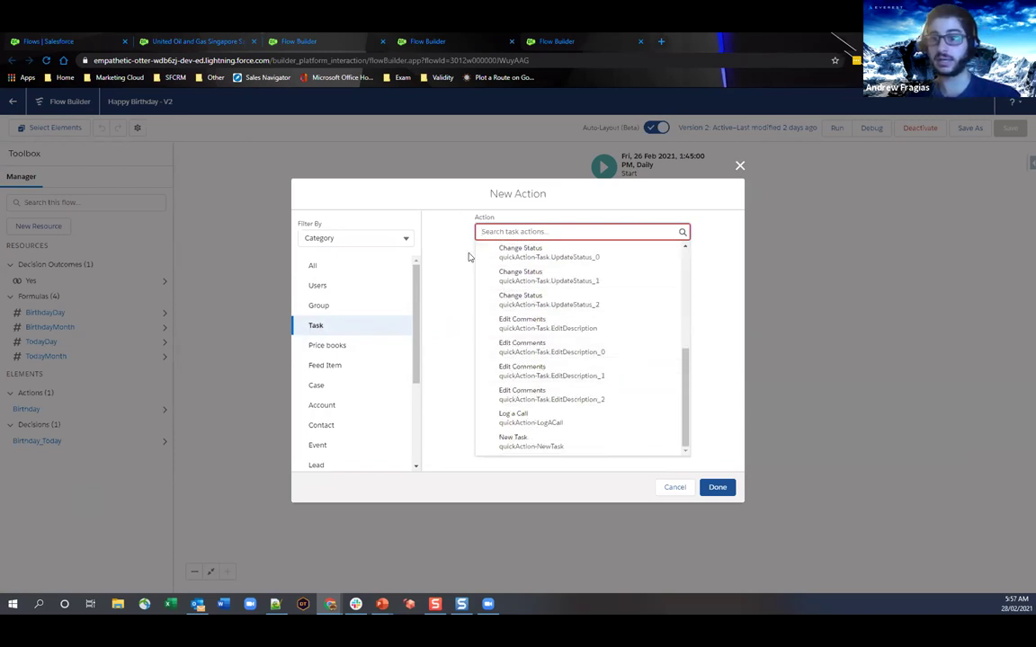
Browse the actions in the Uncategorized, Approvals and Email categories and discard the new action
scroll(369, 382, "down", 5)
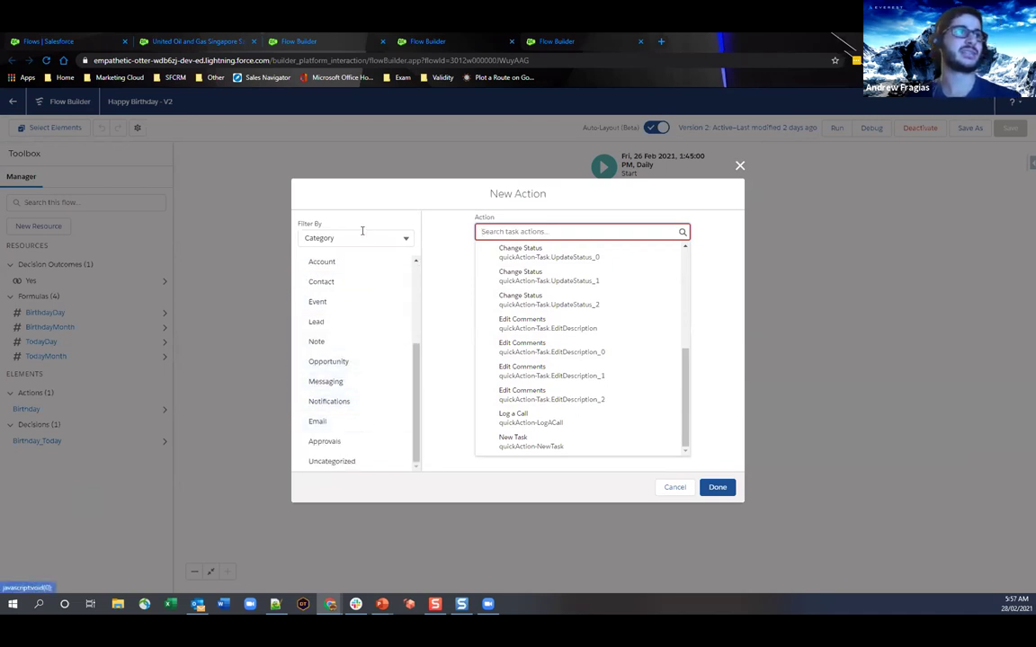
scroll(367, 286, "up", 2)
scroll(369, 284, "up", 2)
scroll(360, 356, "down", 4)
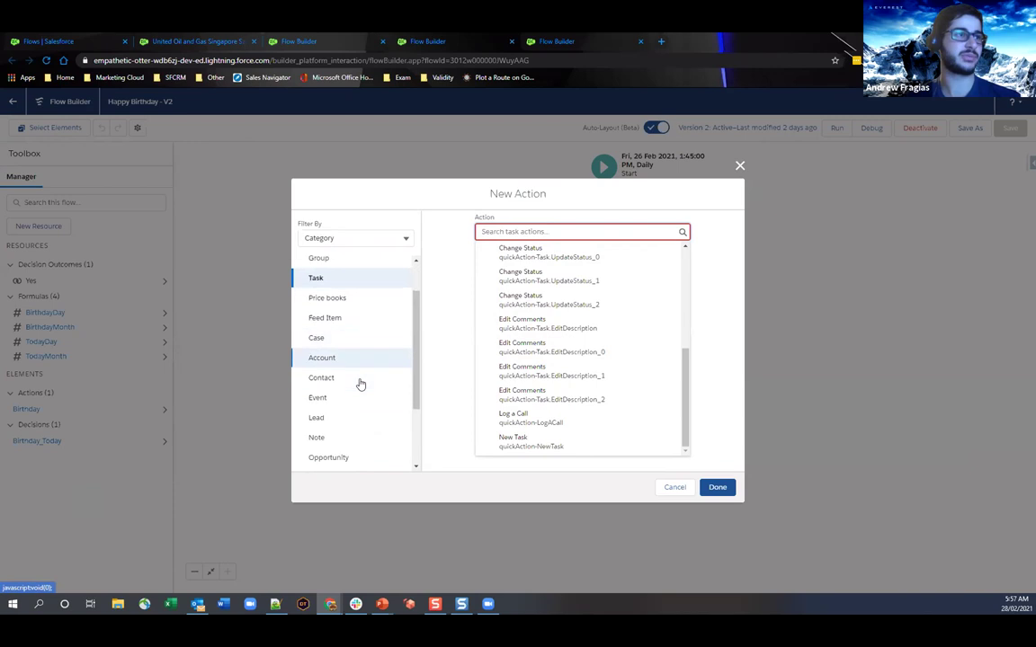
left_click(358, 460)
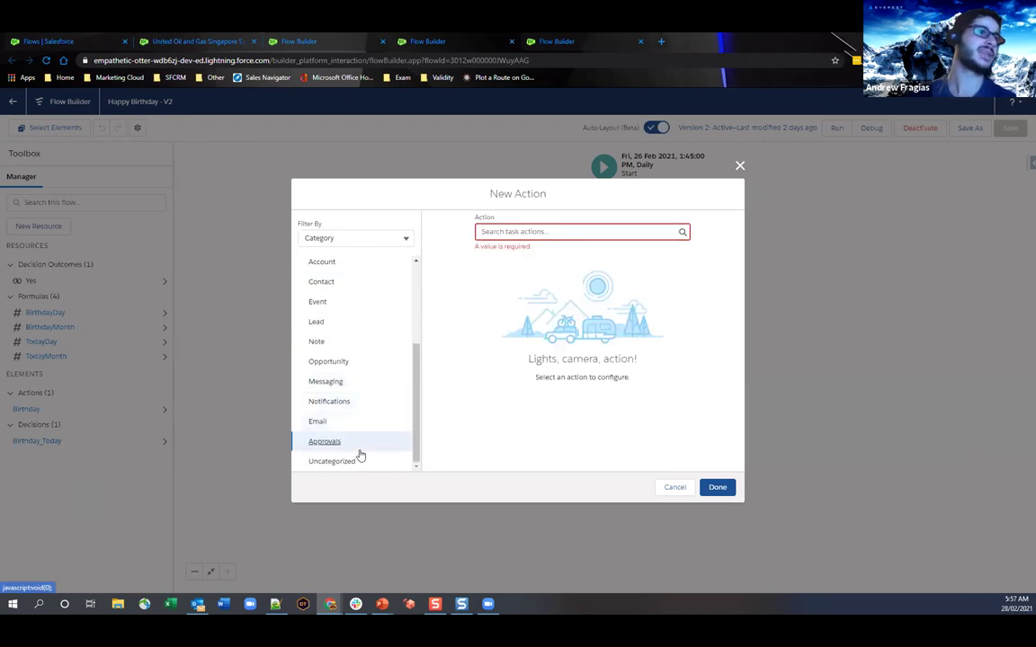
left_click(567, 231)
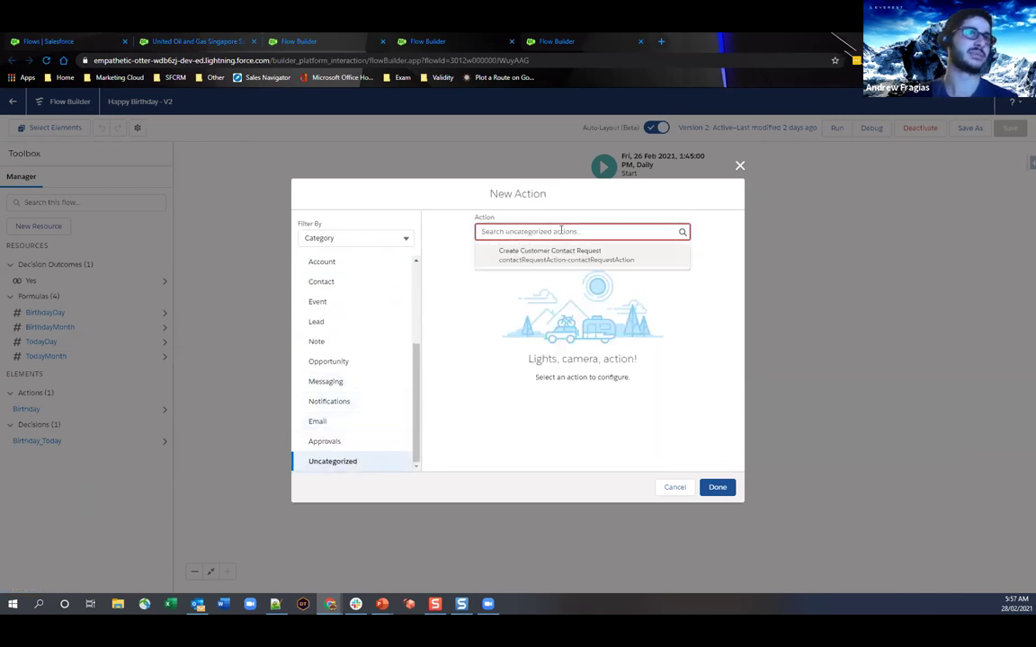
left_click(363, 442)
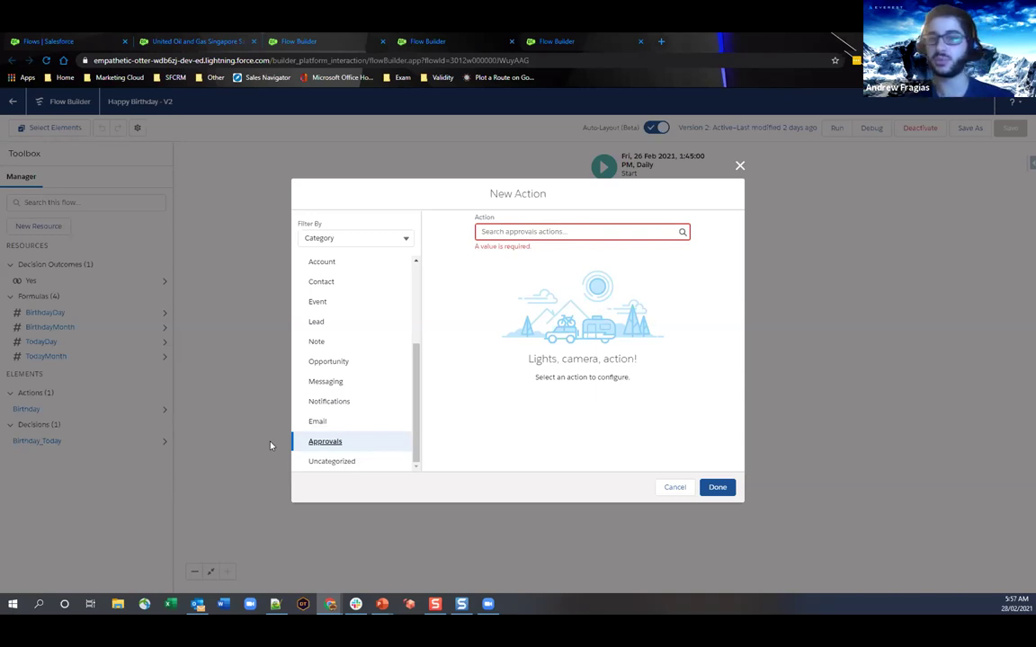
left_click(319, 427)
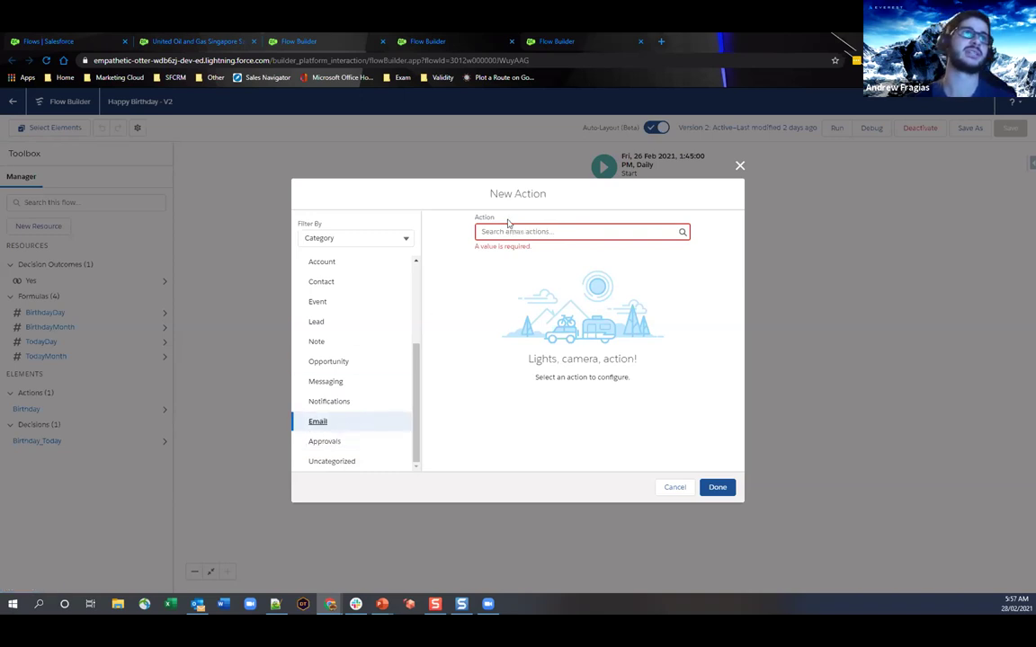
left_click(577, 233)
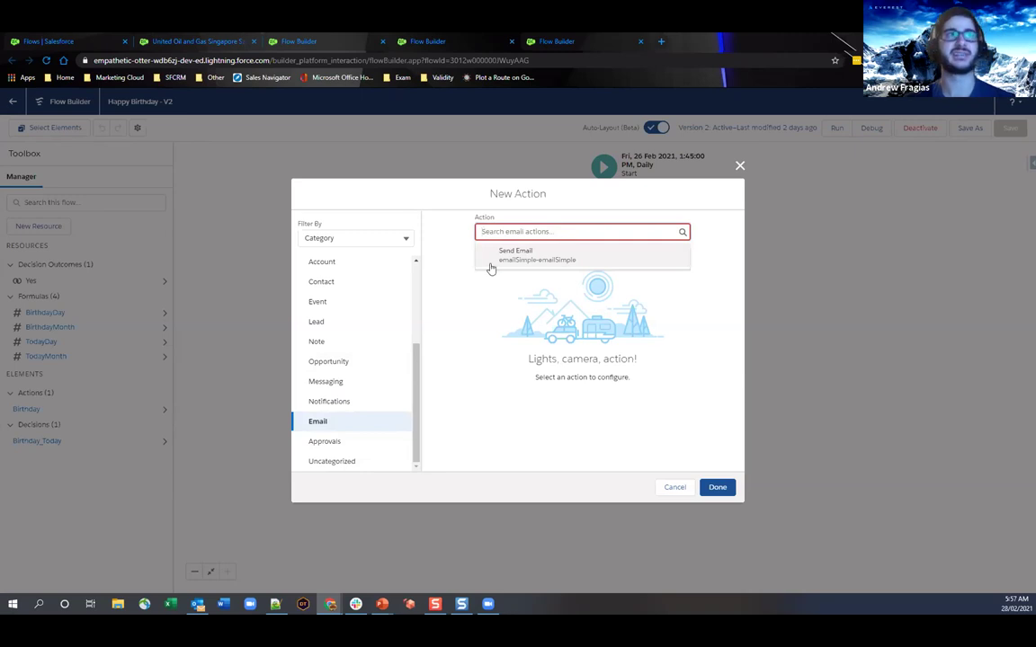
left_click(671, 487)
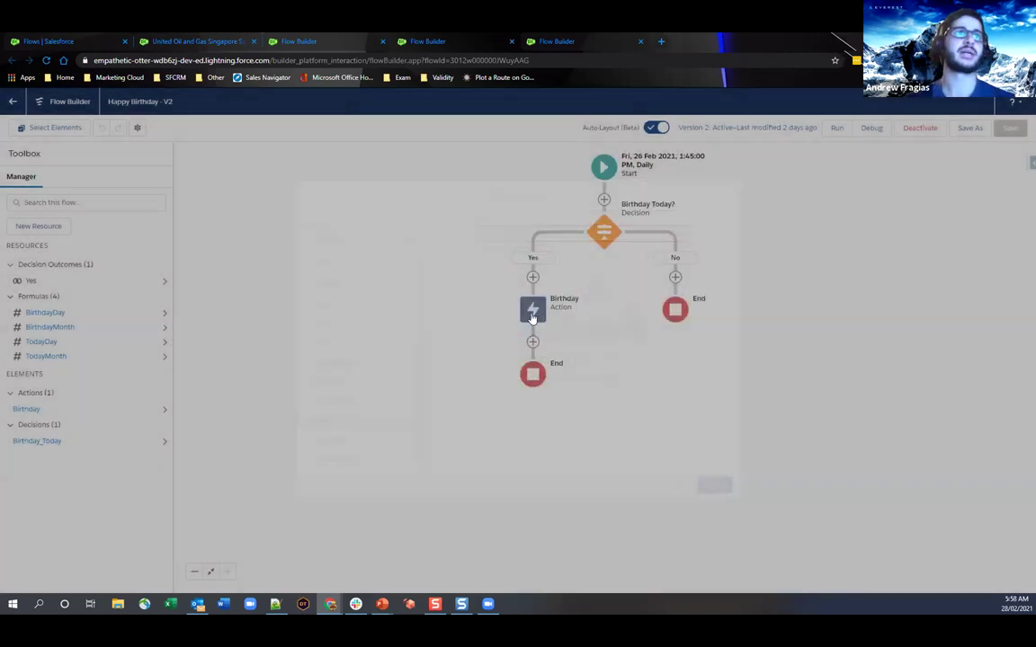
Open the Birthday Send Email action for editing and read through its full body text
left_click(532, 314)
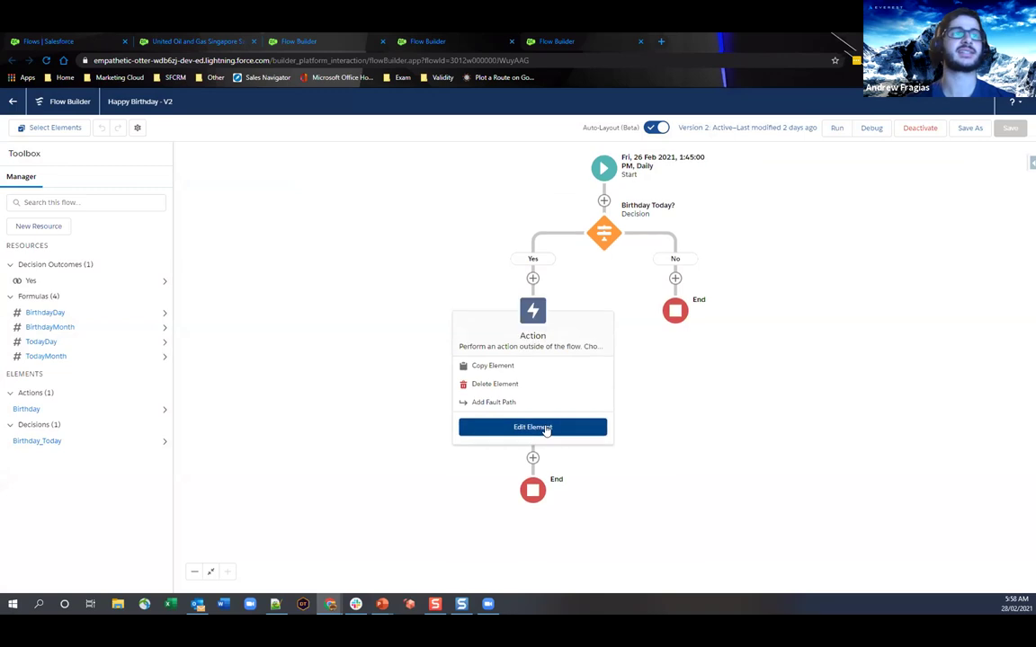
left_click(545, 430)
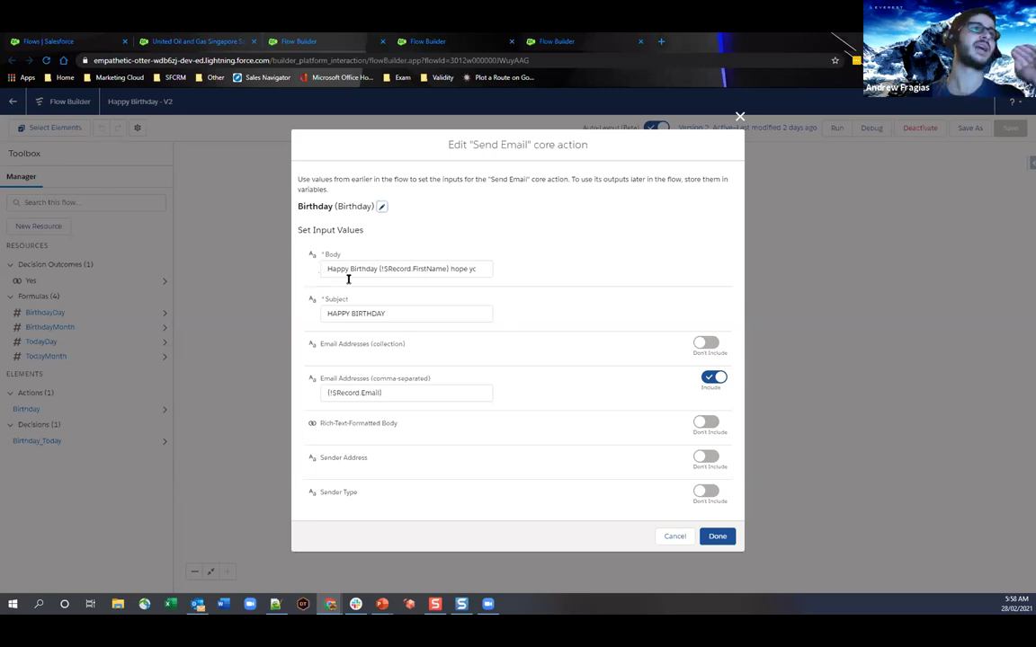
left_click(446, 268)
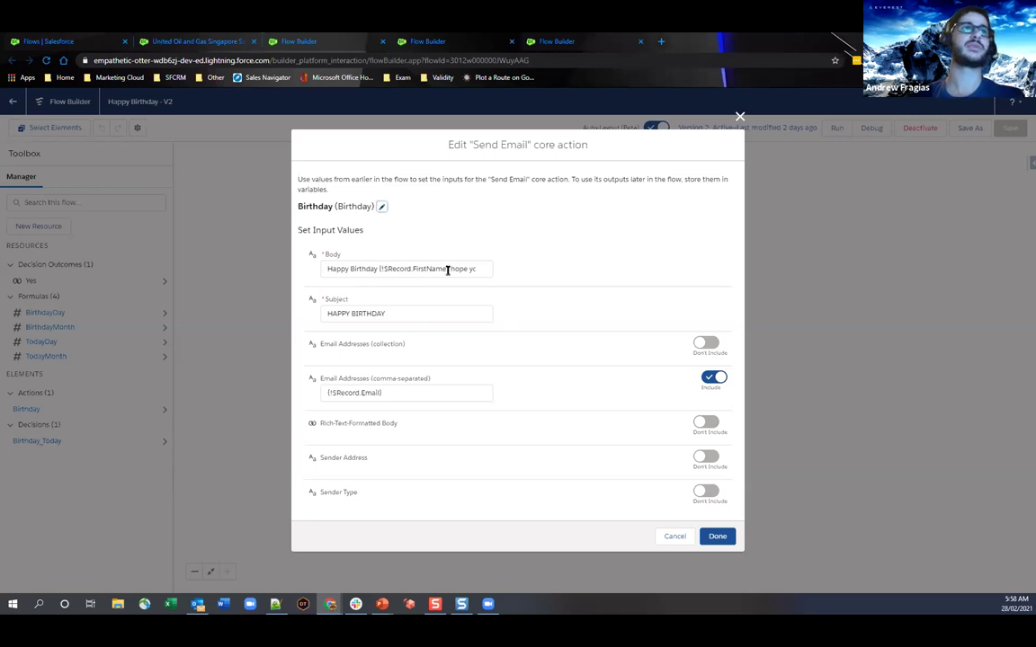
type("hope you have an amazing day")
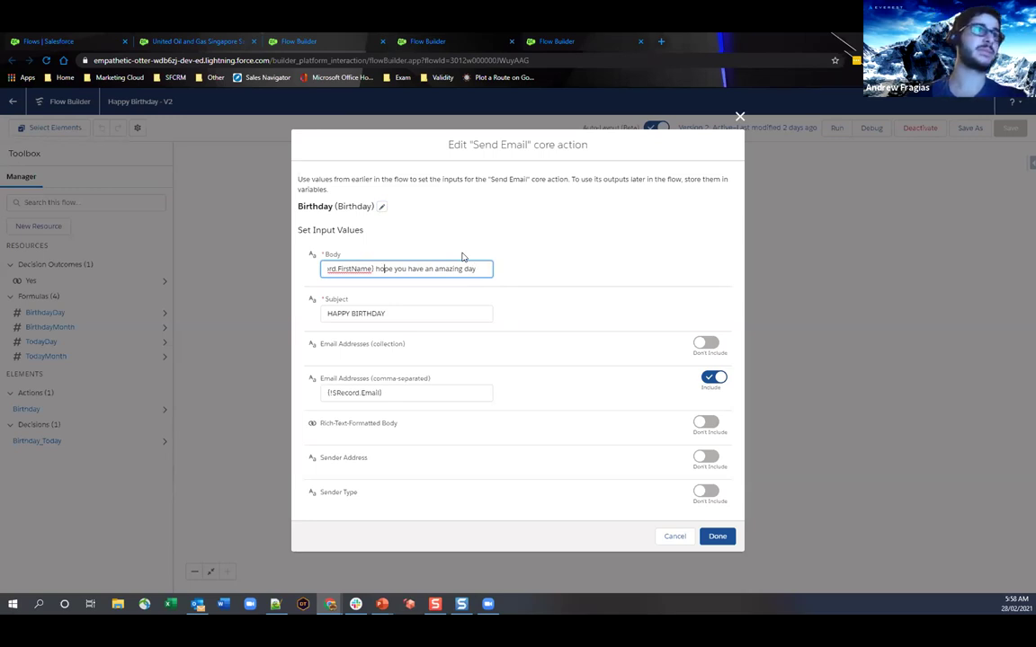
key("Home")
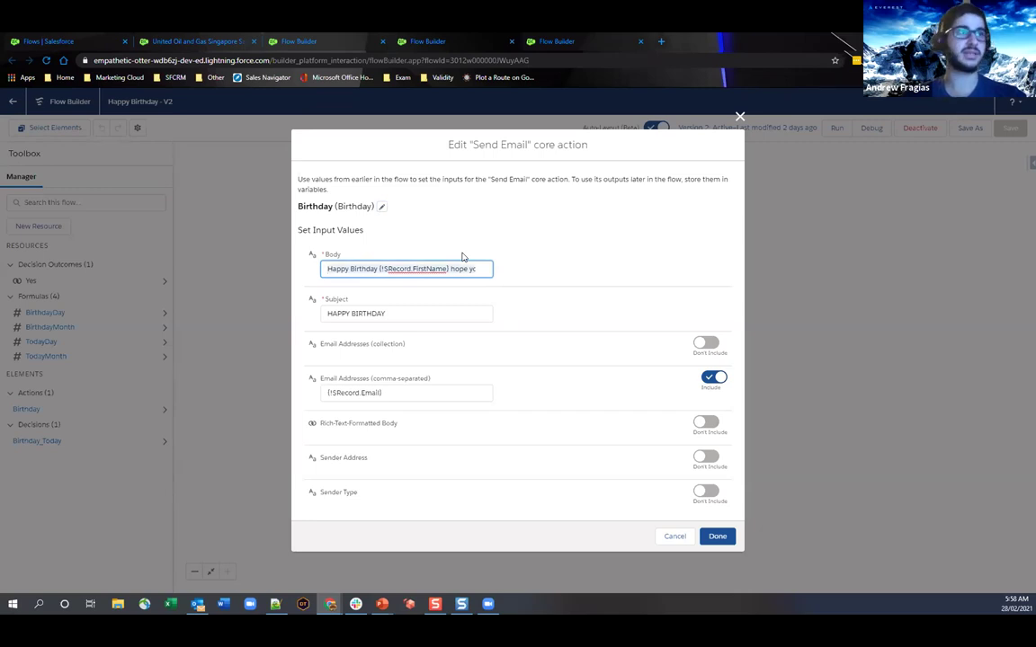
Try the $Record contact variable in place of the email body text and restore the original birthday message
key("ctrl+a")
key("BackSpace")
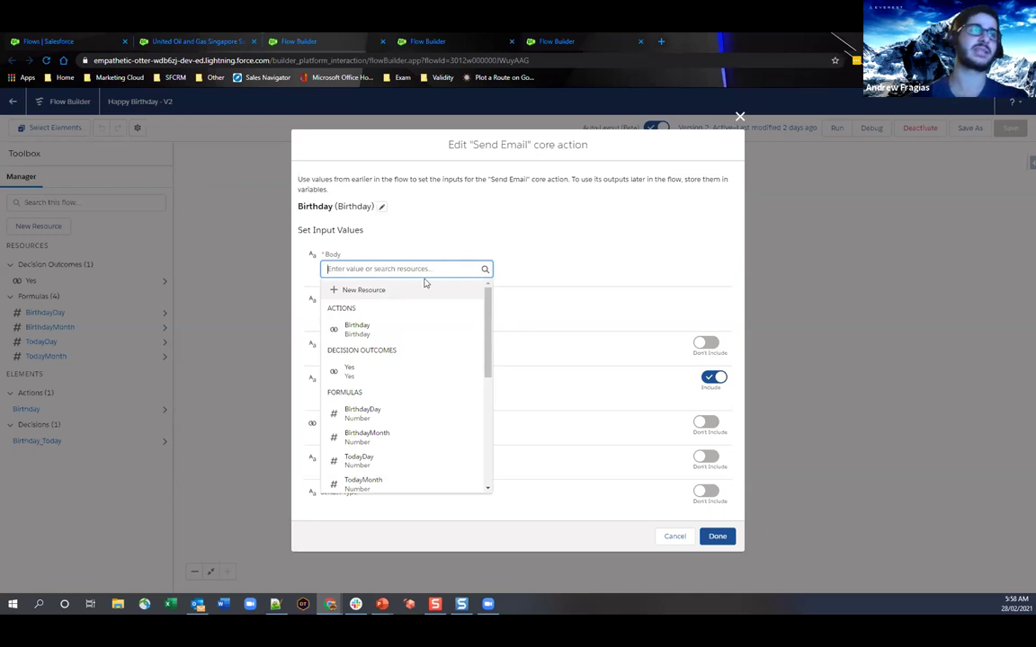
scroll(422, 342, "down", 10)
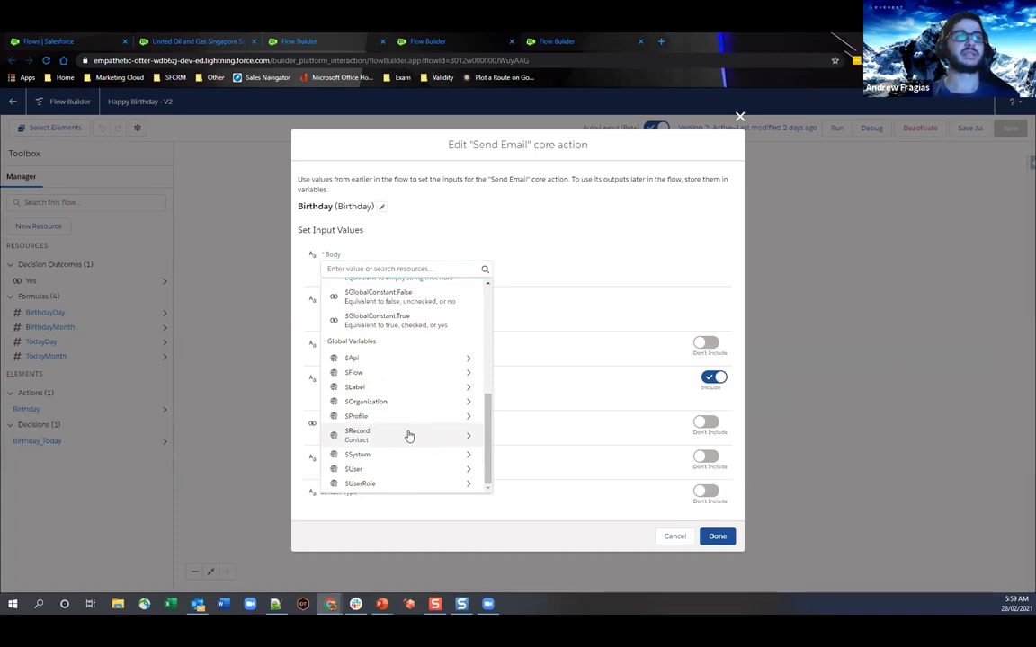
left_click(418, 435)
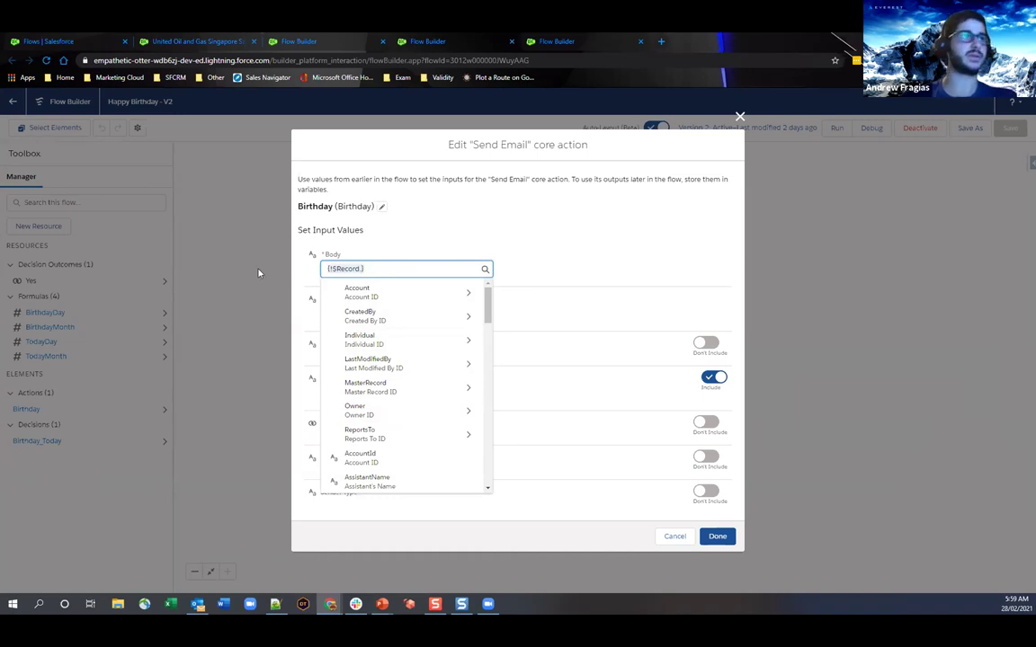
key("ctrl+a")
type("{!$Record.FirstName} hope you have an amazing day")
left_click(479, 269)
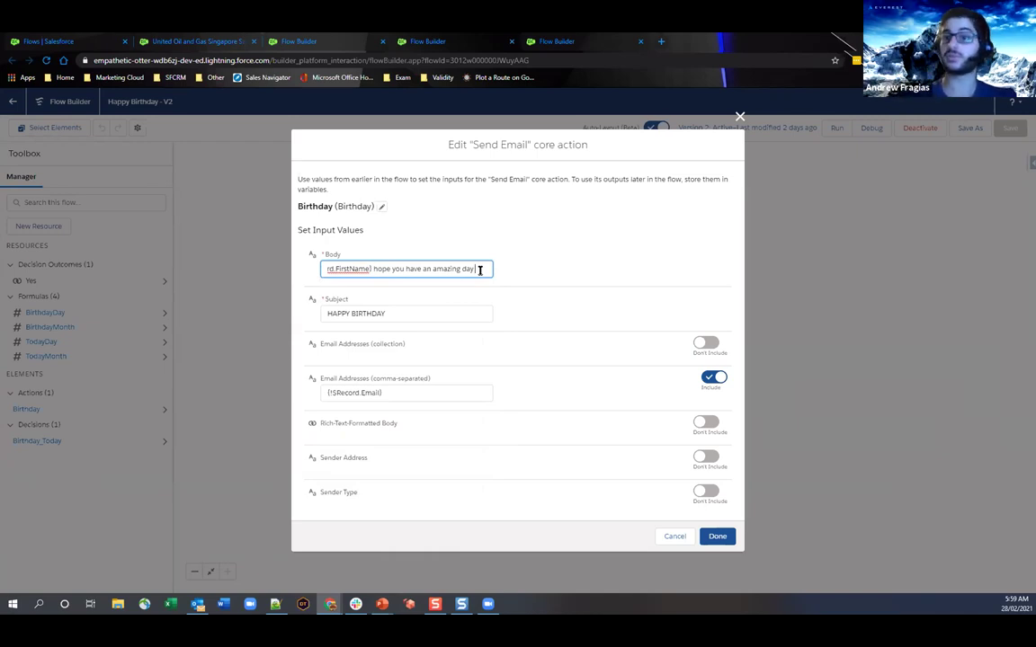
Clear the entire body text of the Birthday Send Email action
key("BackSpace")
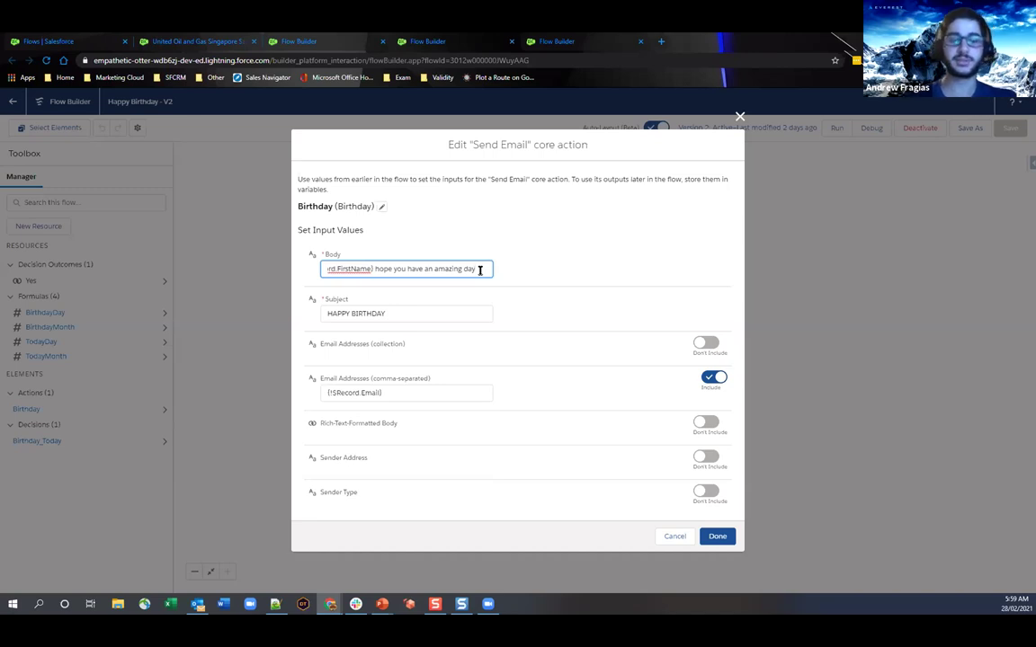
key("ctrl+a")
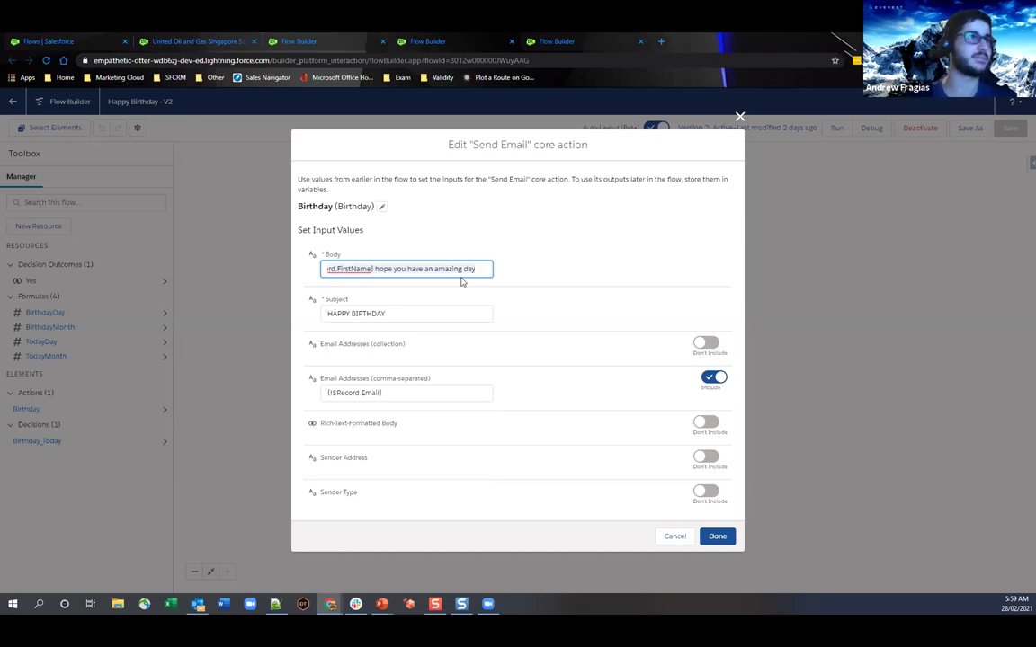
key("BackSpace")
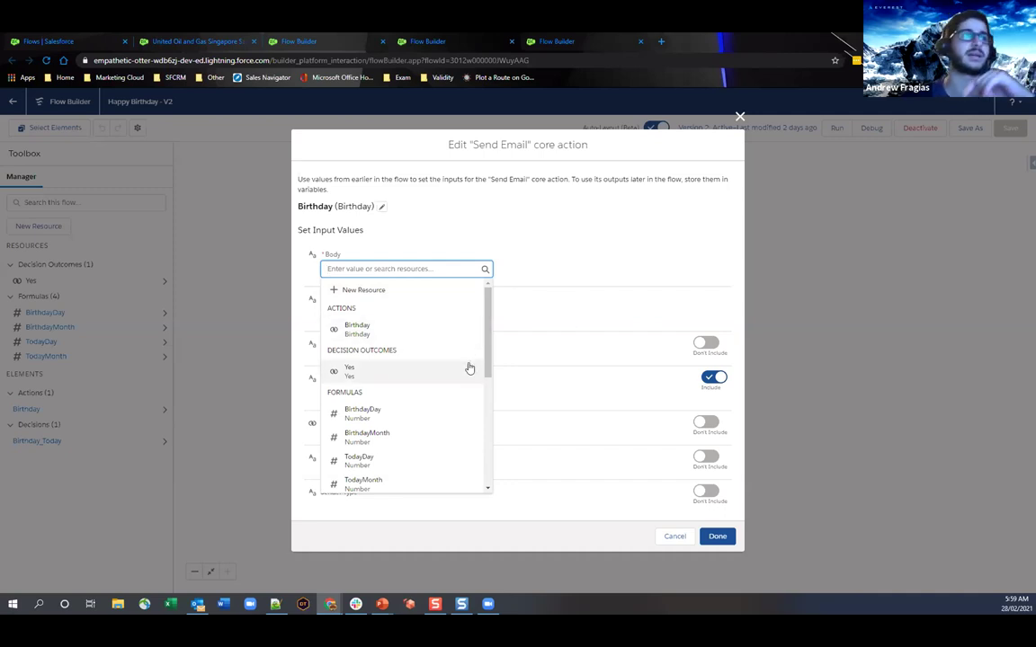
left_click(270, 608)
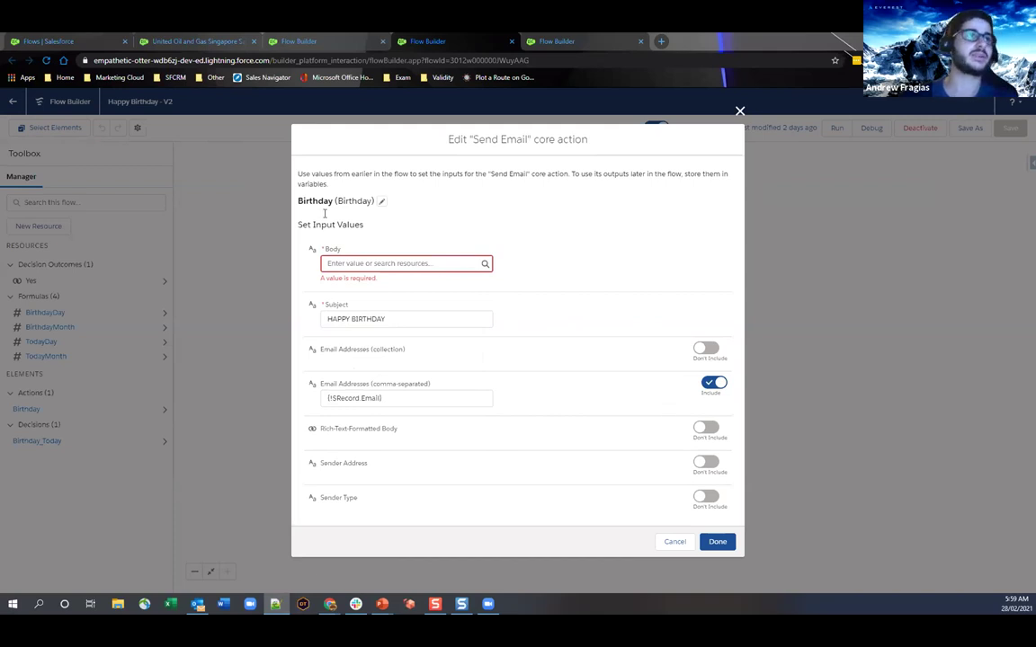
Find the contact's last name field through the $Record variable and set the email body to {!$Record.LastName}
left_click(355, 262)
type("record")
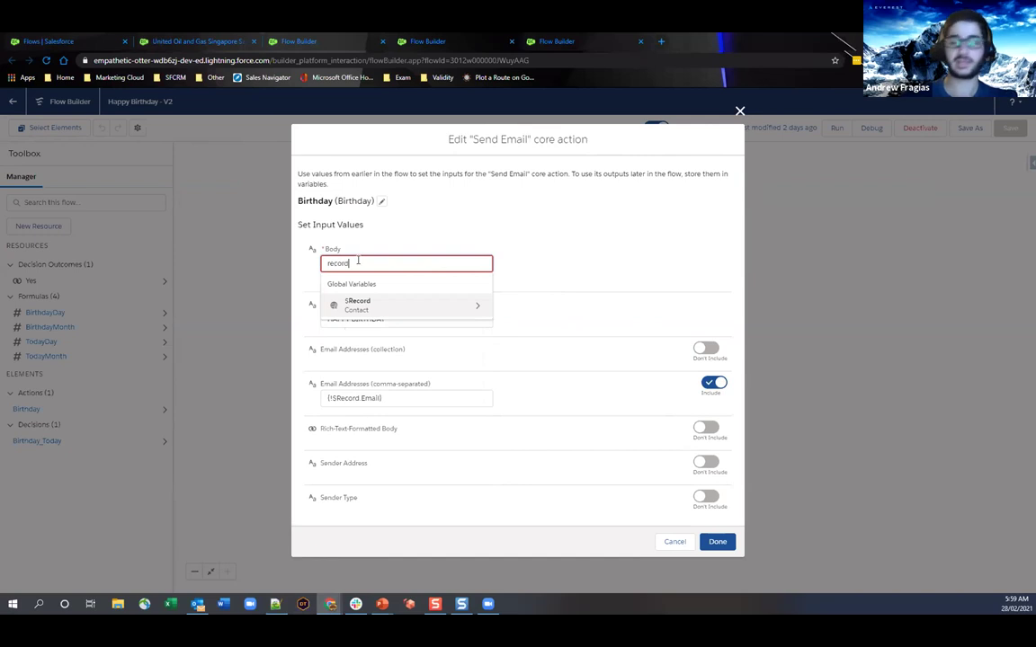
key("Return")
type(".last")
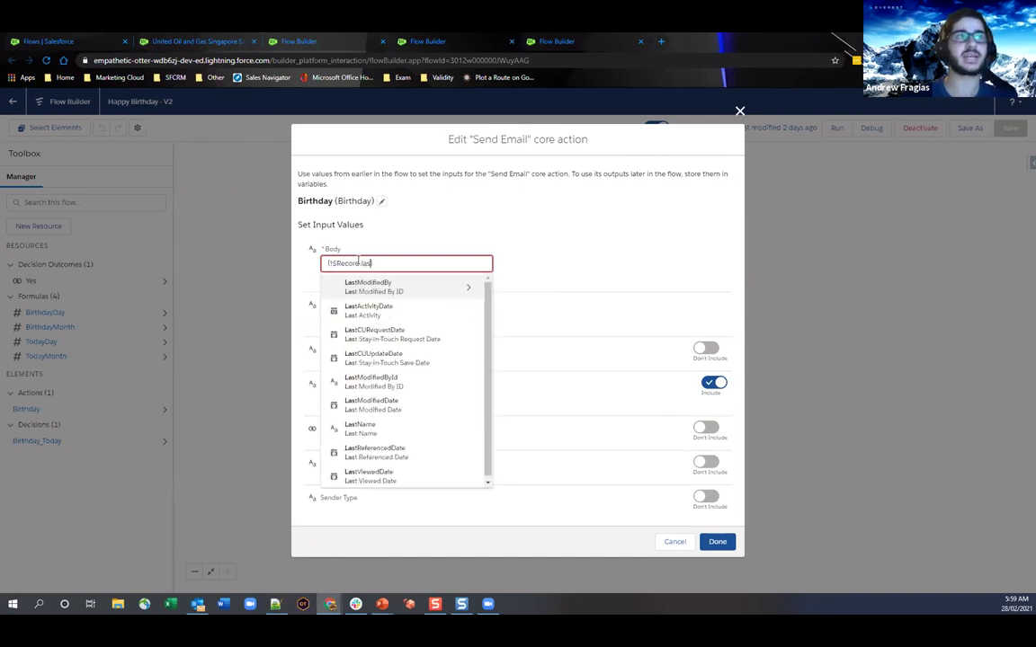
key("Down")
key("Down")
key("Down")
key("Down")
key("Down")
key("Down")
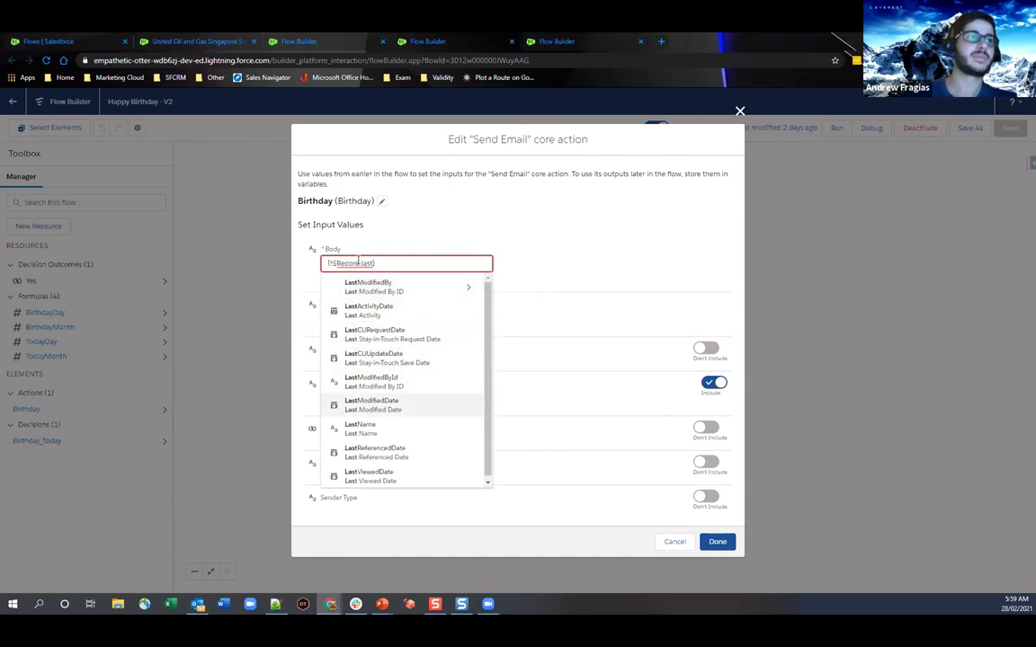
key("Return")
key("ctrl+a")
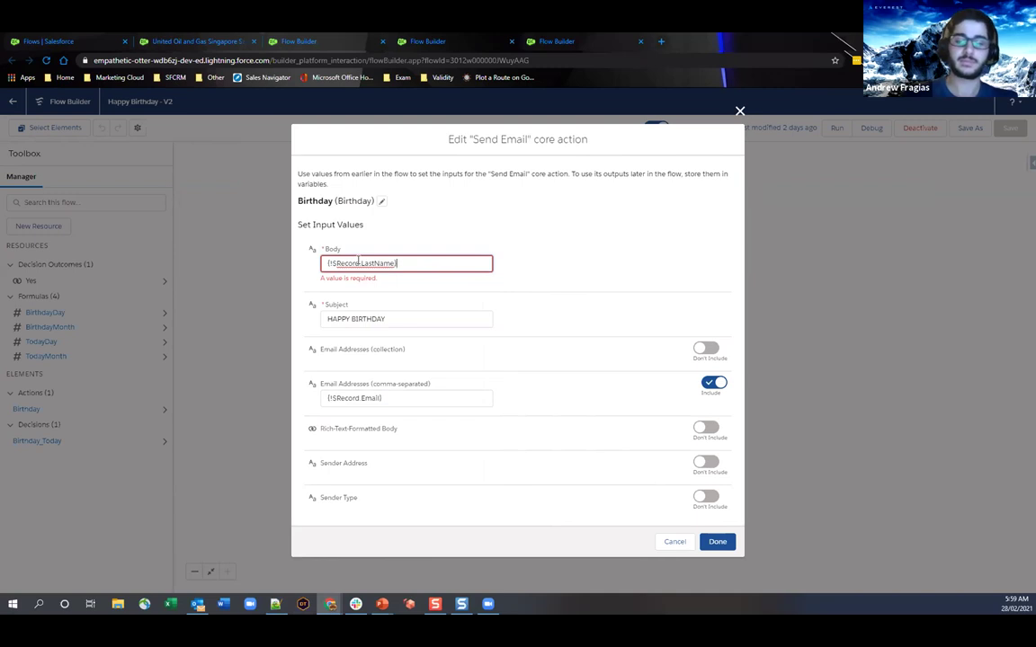
Replace the email body with "Happy Birthday {!$Record.FirstName} {!$Record.LastName} hope you have an amazing day"
key("BackSpace")
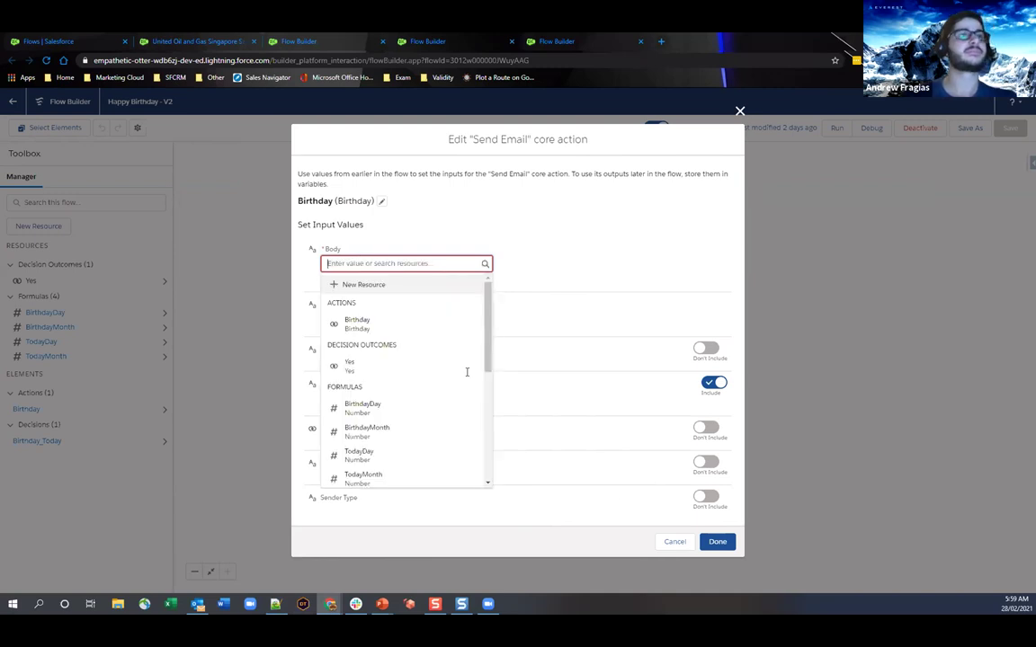
key("alt+Tab")
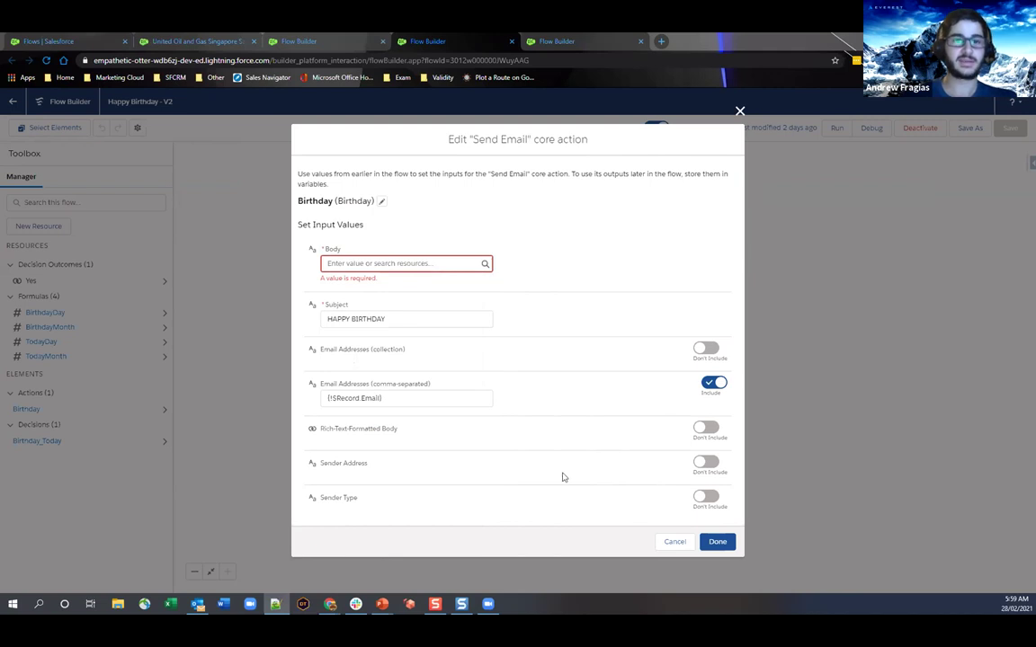
left_click(428, 262)
key("ctrl+v")
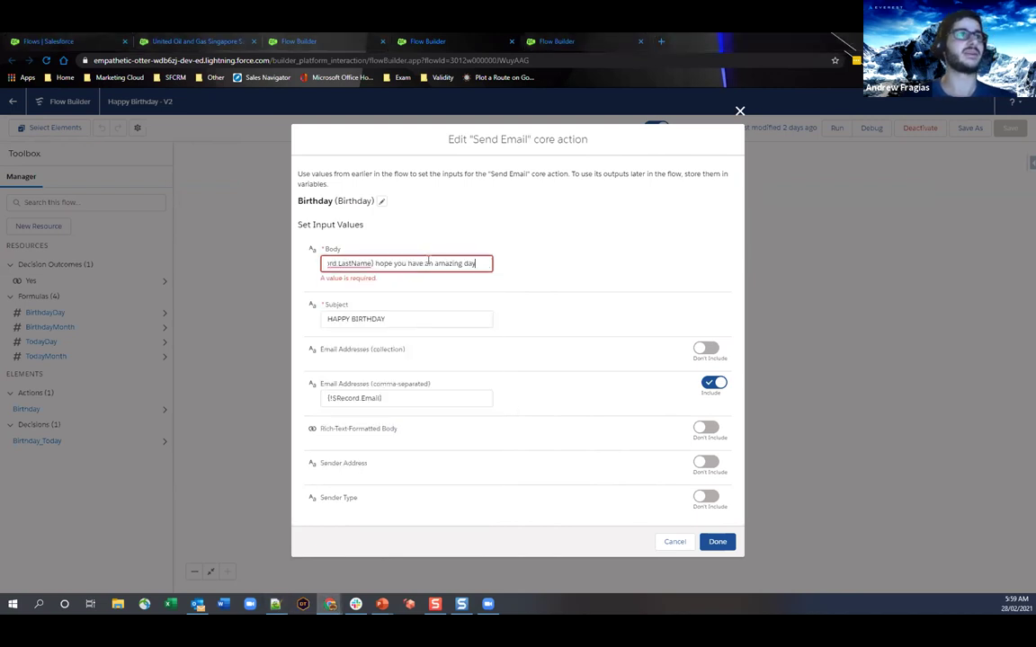
Read through the whole email body from start to end, then leave the Send Email action without saving
key("Home")
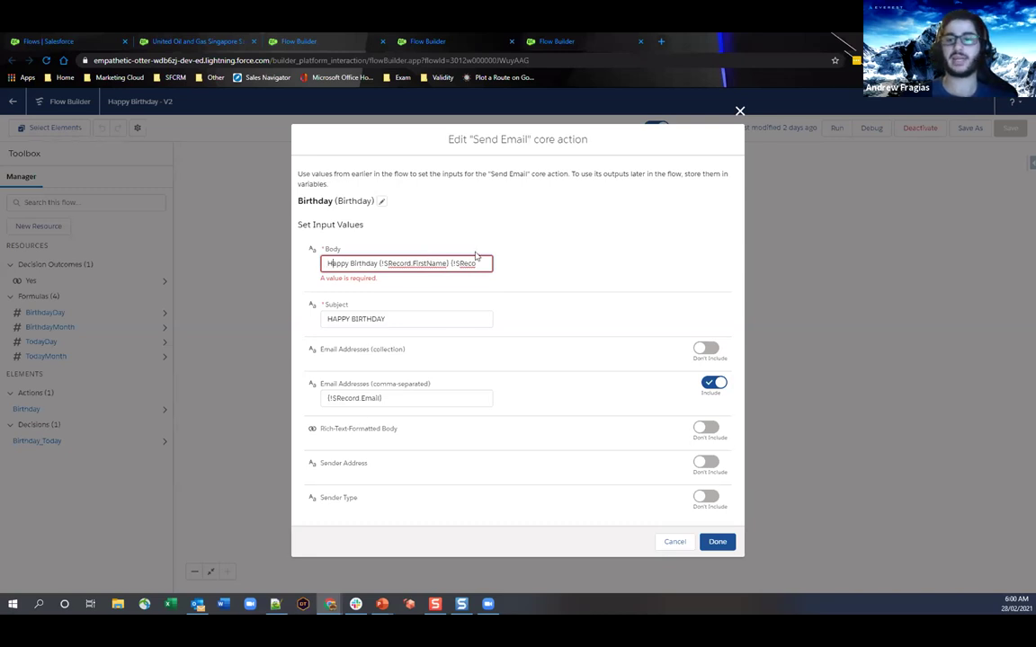
key("Right")
key("Right")
key("Right")
key("Right")
key("Right")
key("Right")
key("Right")
key("Right")
key("Right")
key("Right")
key("Right")
key("Right")
key("Right")
key("Right")
key("Right")
key("Right")
key("Right")
key("Right")
key("Right")
key("Right")
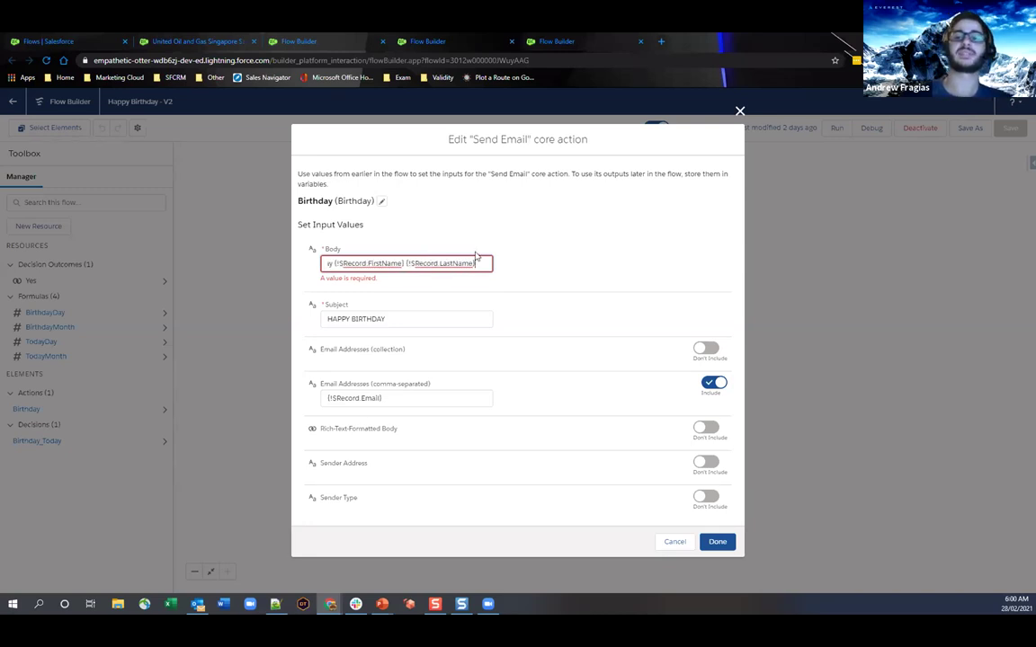
key("Right")
key("Right")
key("Right")
key("Right")
key("Right")
key("Right")
key("Right")
key("Right")
key("Right")
key("Right")
key("Right")
key("Right")
key("Right")
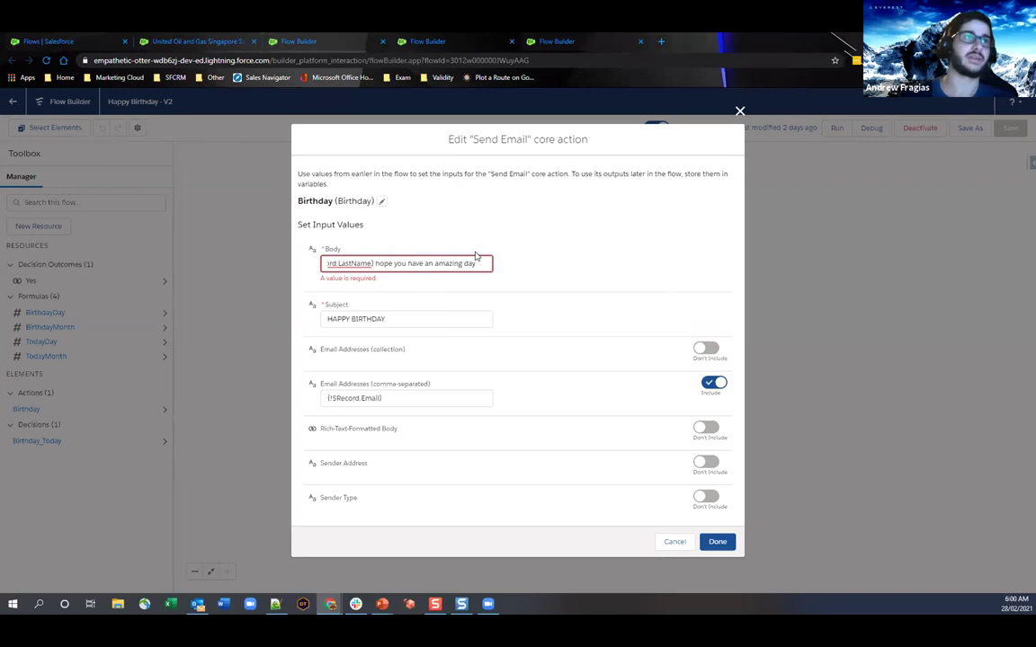
left_click(612, 270)
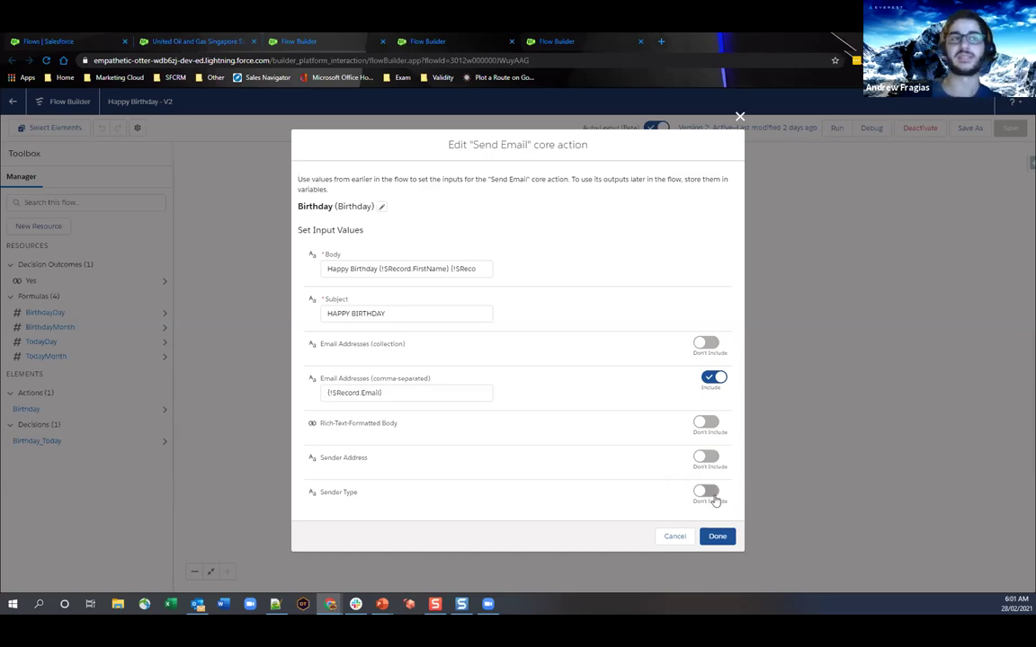
left_click(674, 539)
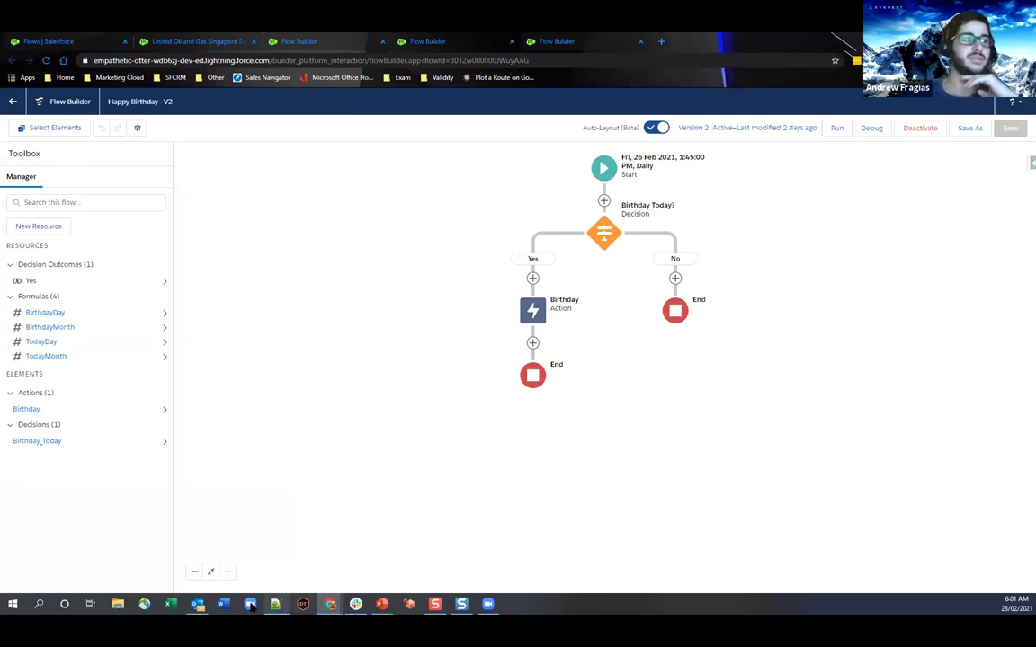
Switch to Outlook, review the received HAPPY BIRTHDAY email's sender, subject and body, and close the message
left_click(198, 605)
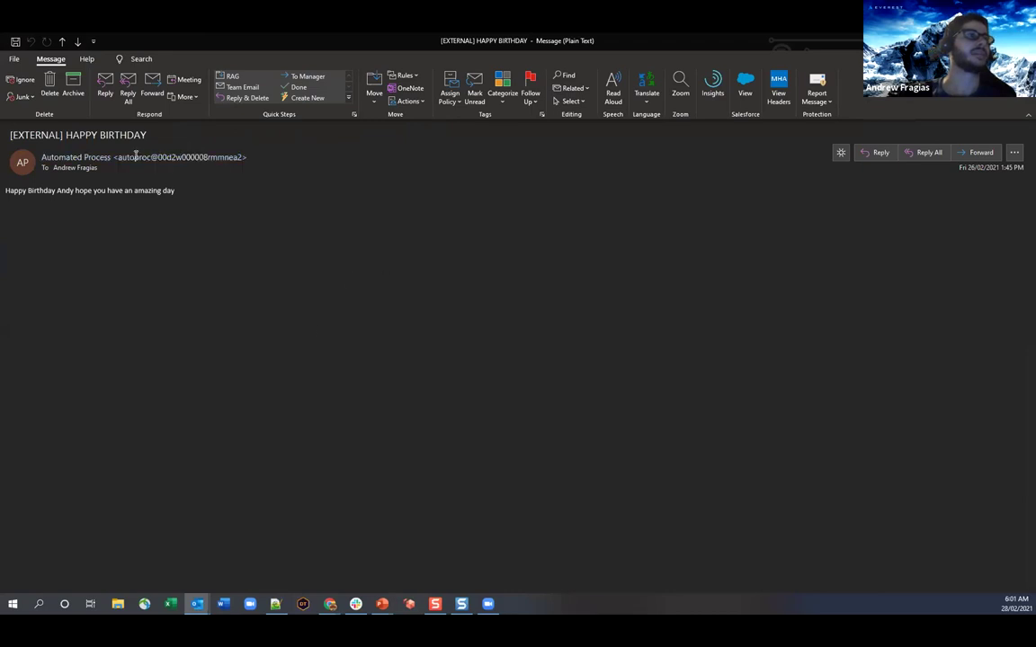
mouse_move(151, 156)
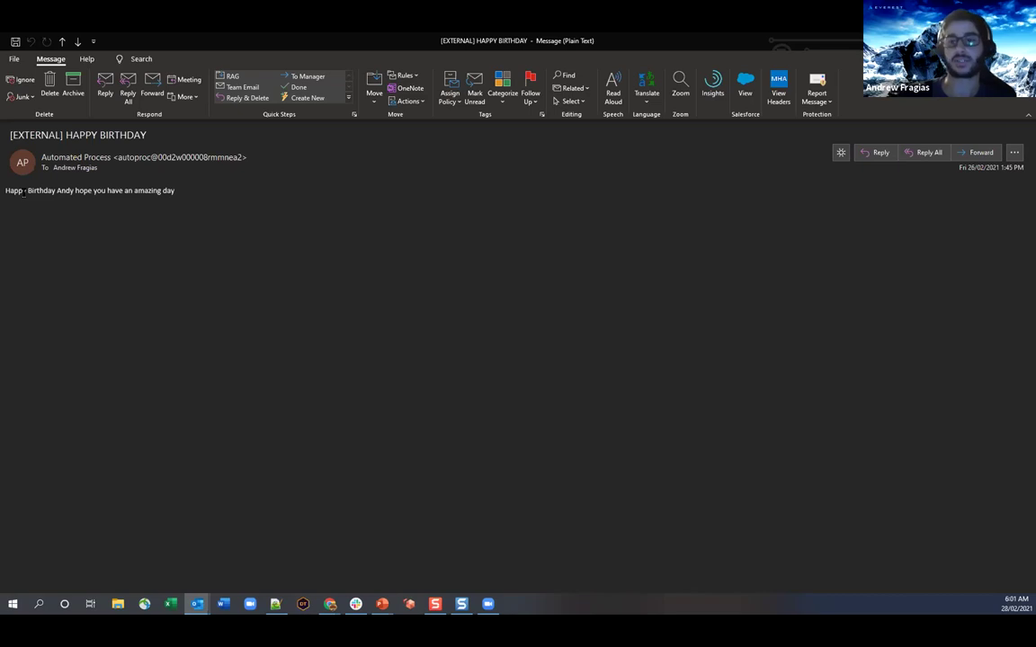
left_click_drag(146, 135, 4, 135)
left_click(62, 133)
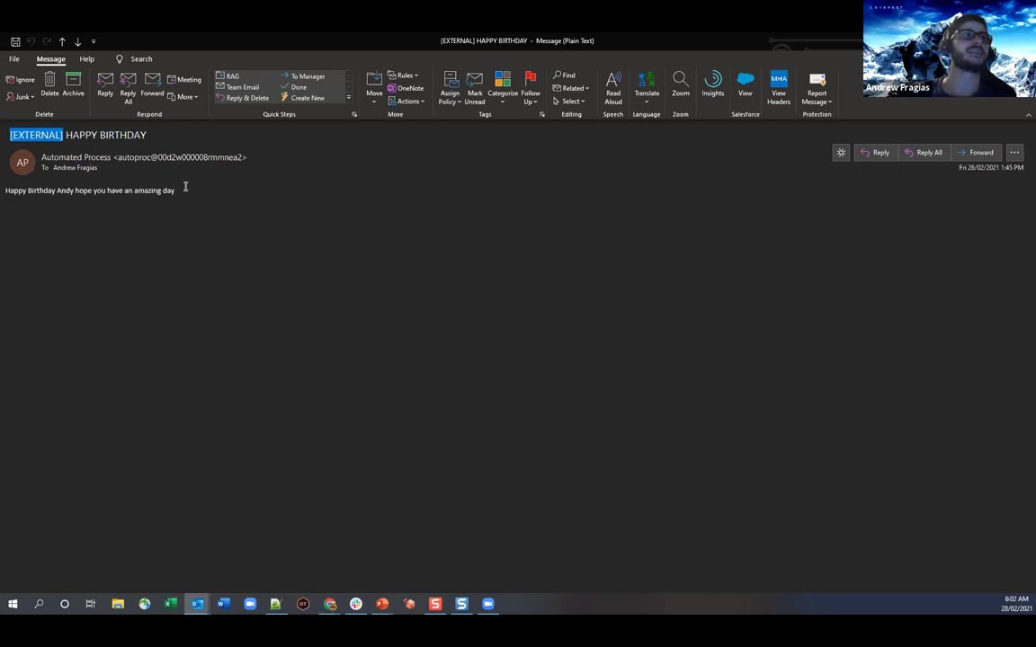
left_click(168, 169)
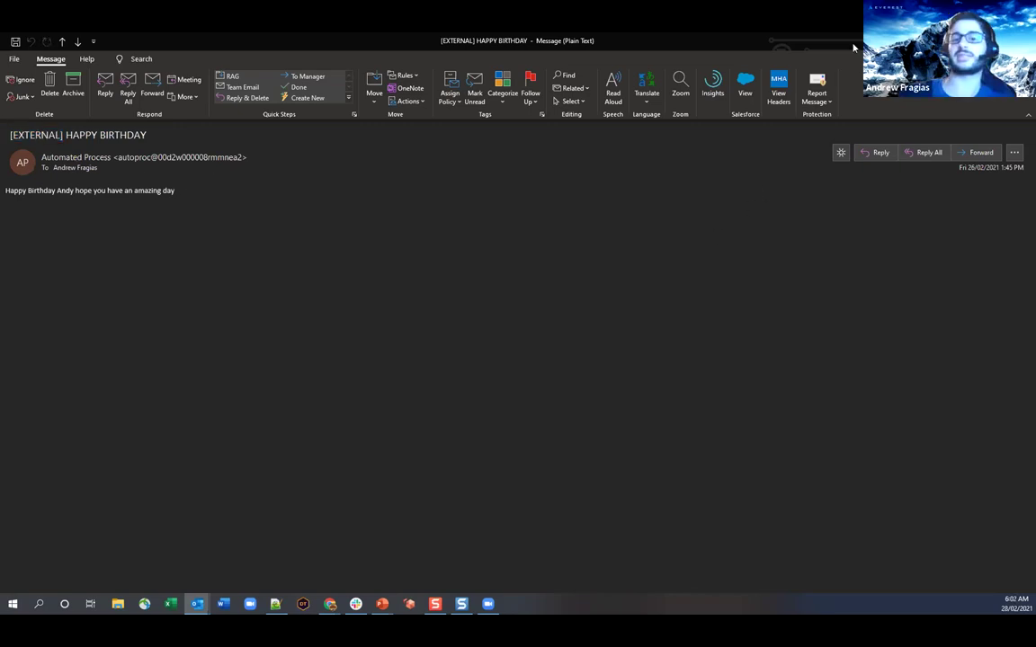
left_click(1023, 41)
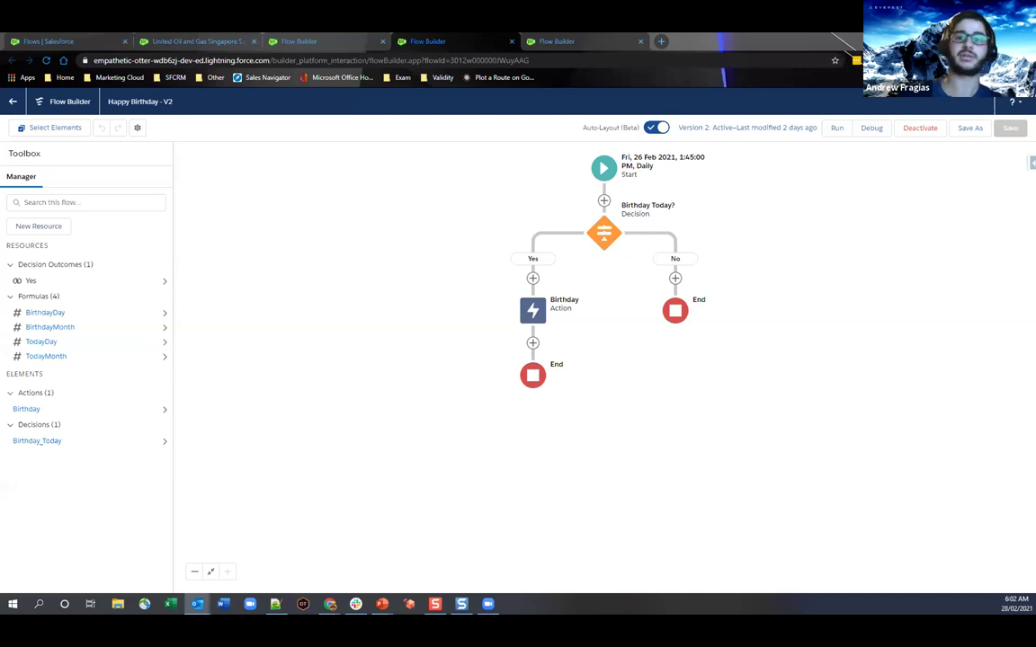
Open the Audit_Opportunity flow error email and read through its flow, interview, decision and record creation details
left_click(620, 191)
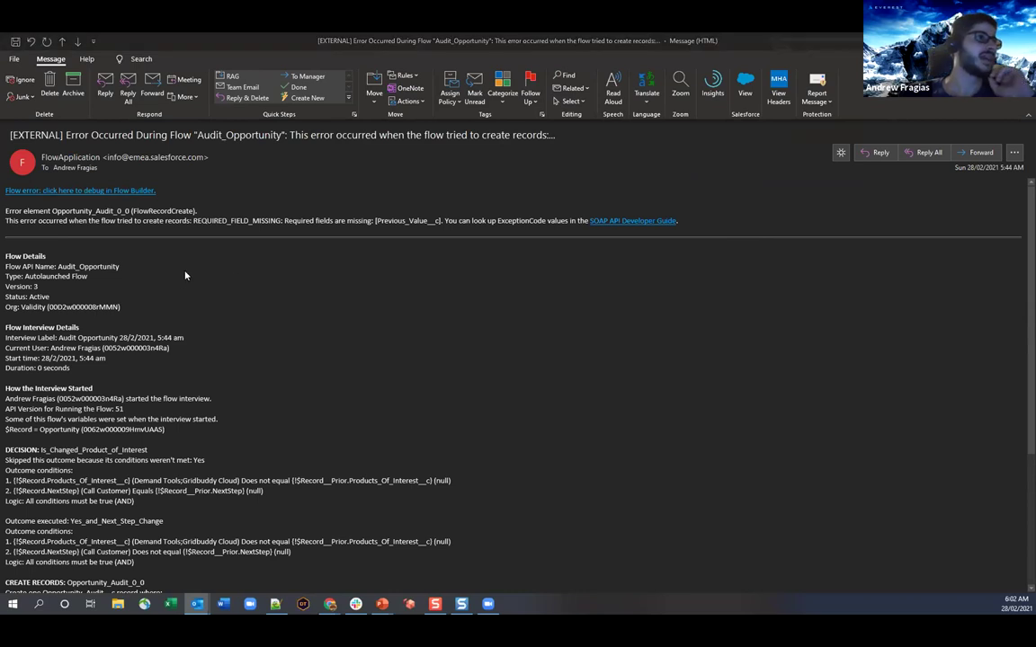
scroll(158, 252, "down", 2)
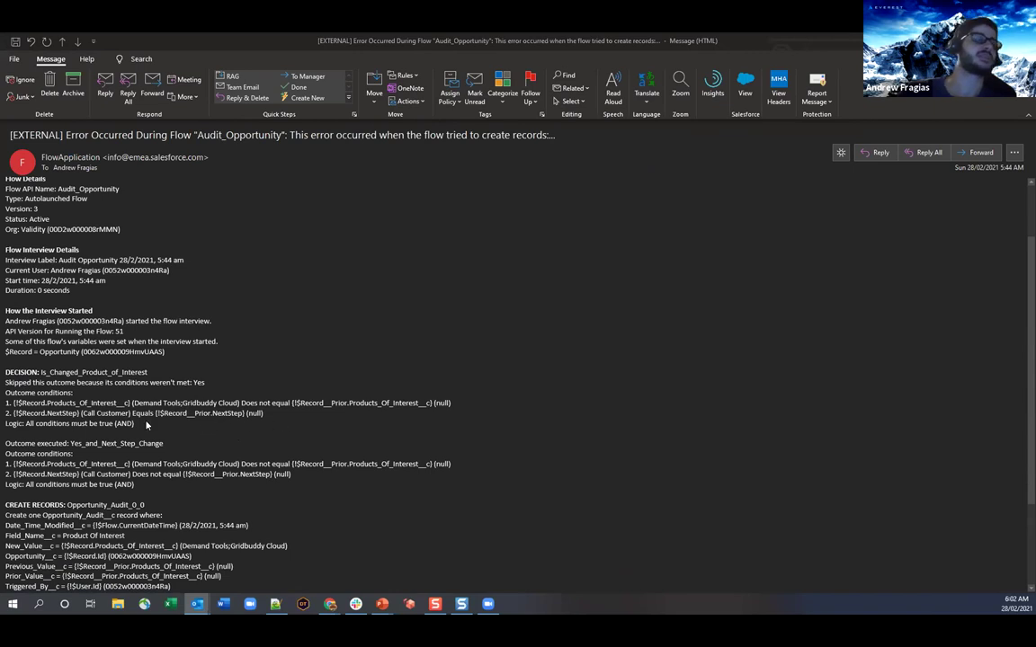
scroll(216, 427, "down", 1)
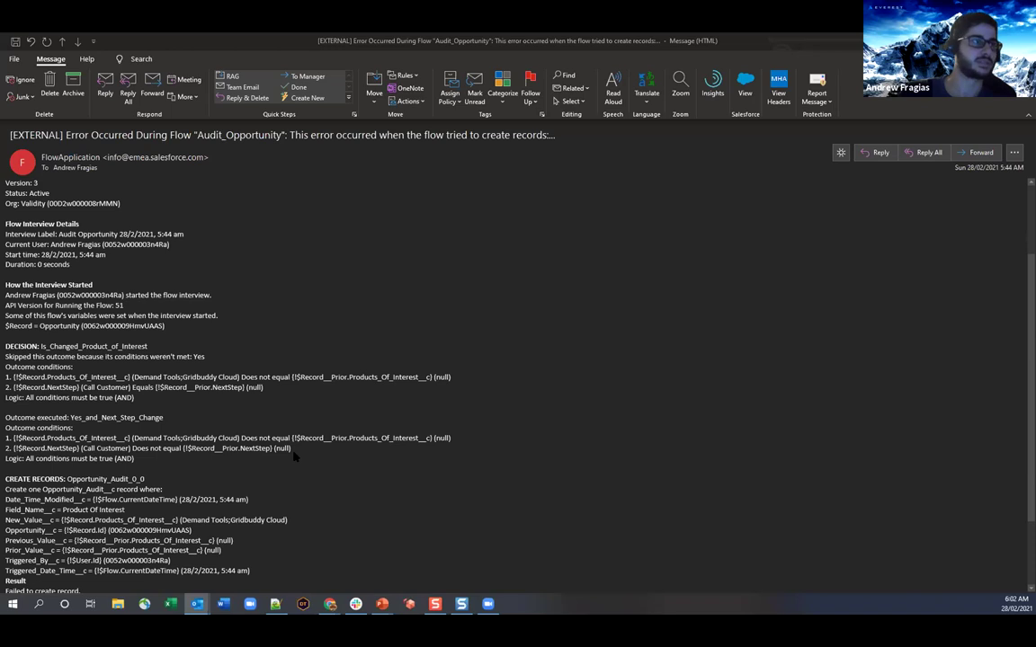
scroll(294, 454, "down", 4)
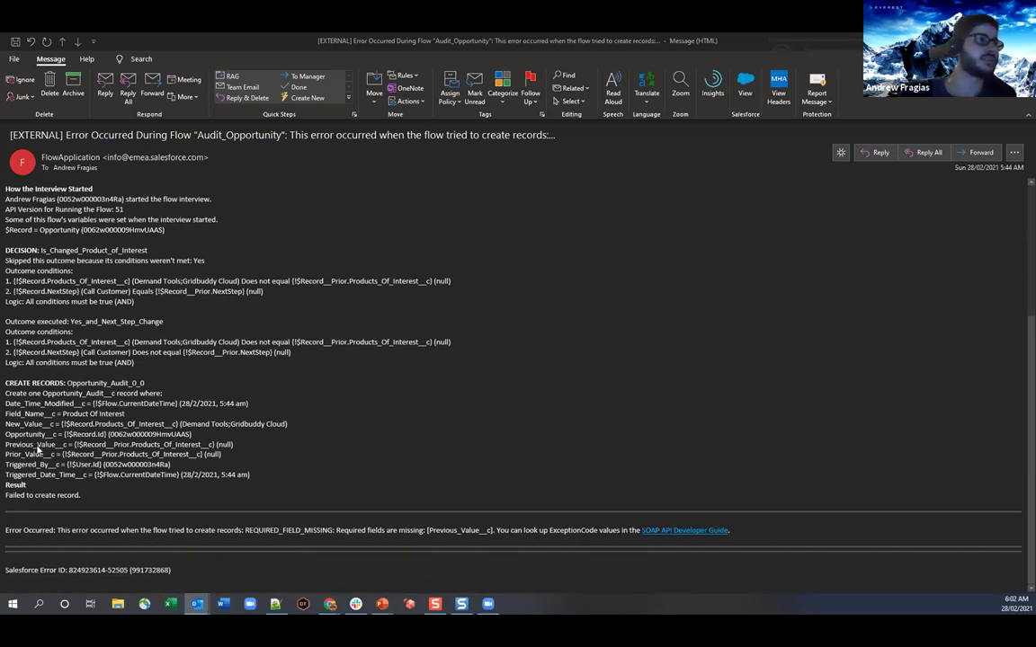
Examine the Previous_Value__c line and the closing error message, then look over the rest of the flow error email again
left_click_drag(232, 444, 12, 447)
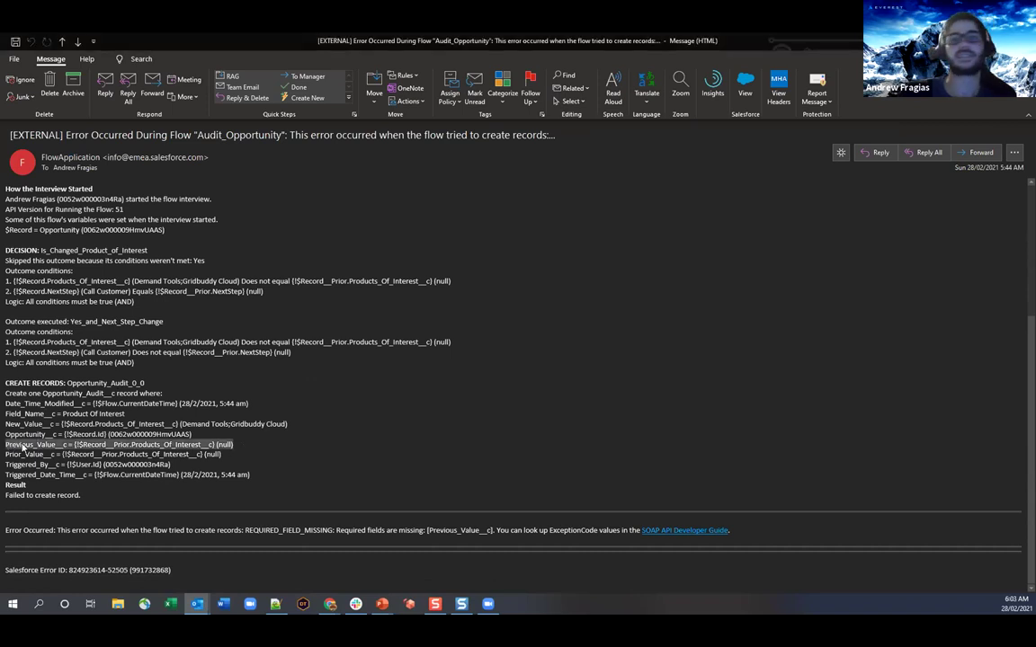
left_click(225, 444)
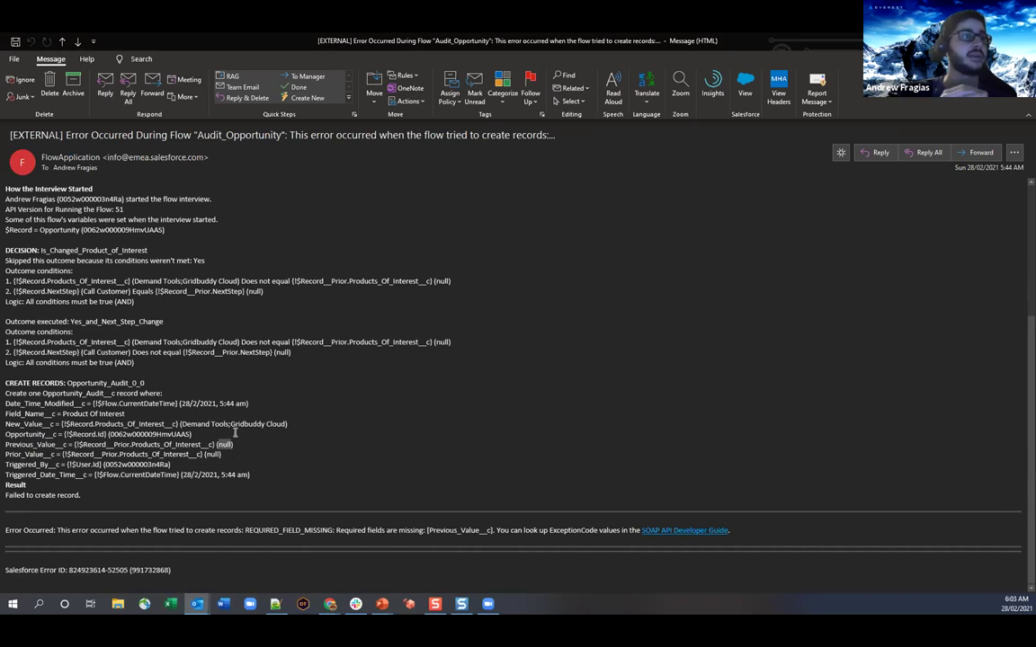
left_click_drag(5, 445, 31, 447)
left_click_drag(214, 445, 233, 445)
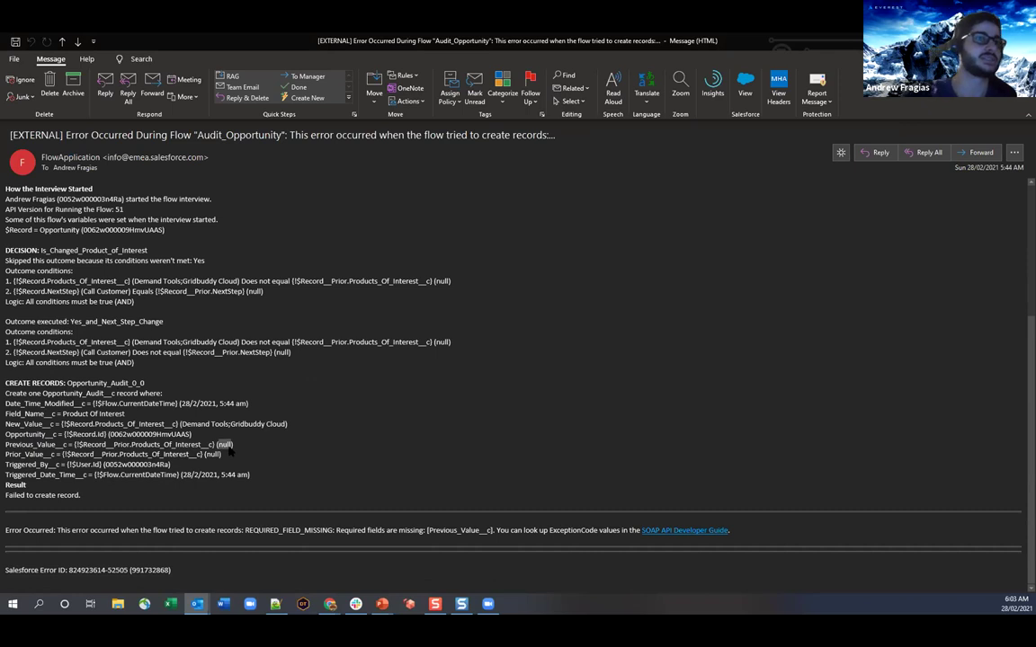
left_click_drag(5, 531, 595, 532)
left_click(548, 466)
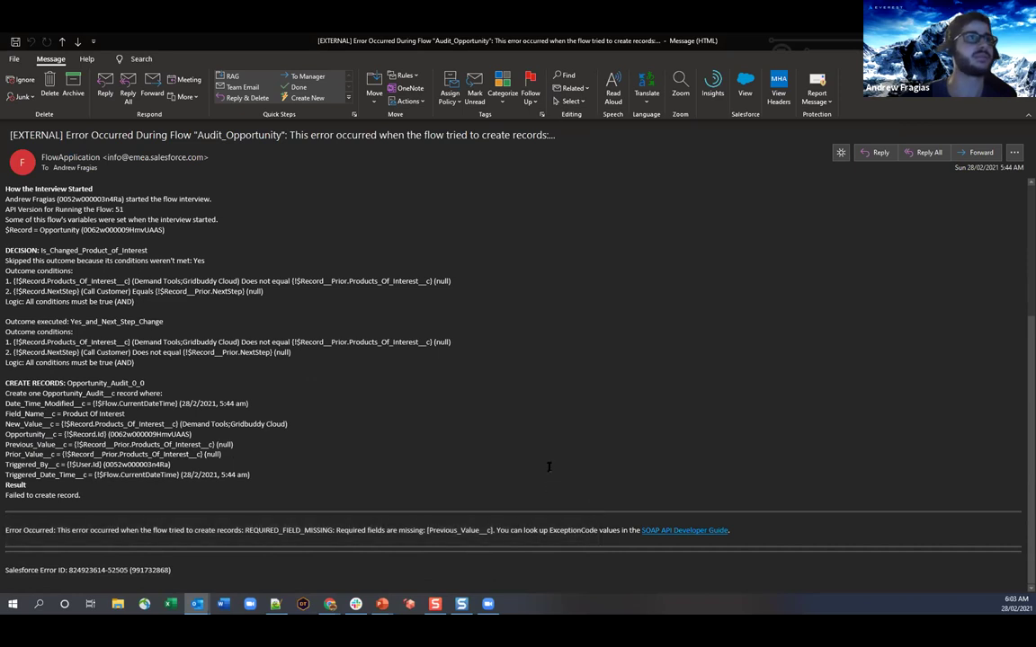
scroll(548, 469, "up", 5)
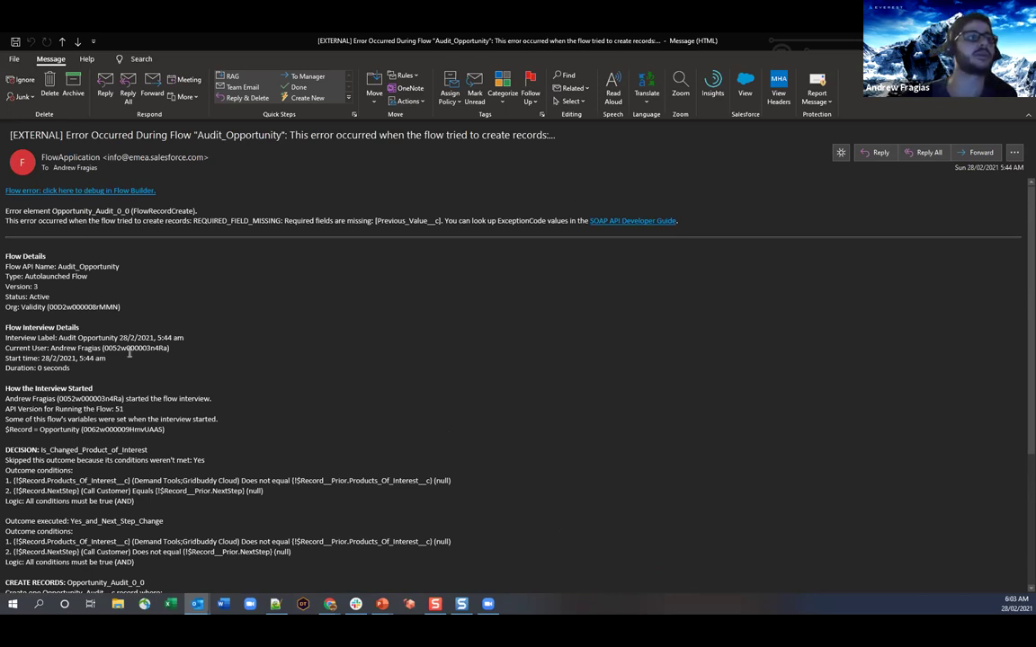
scroll(130, 353, "down", 5)
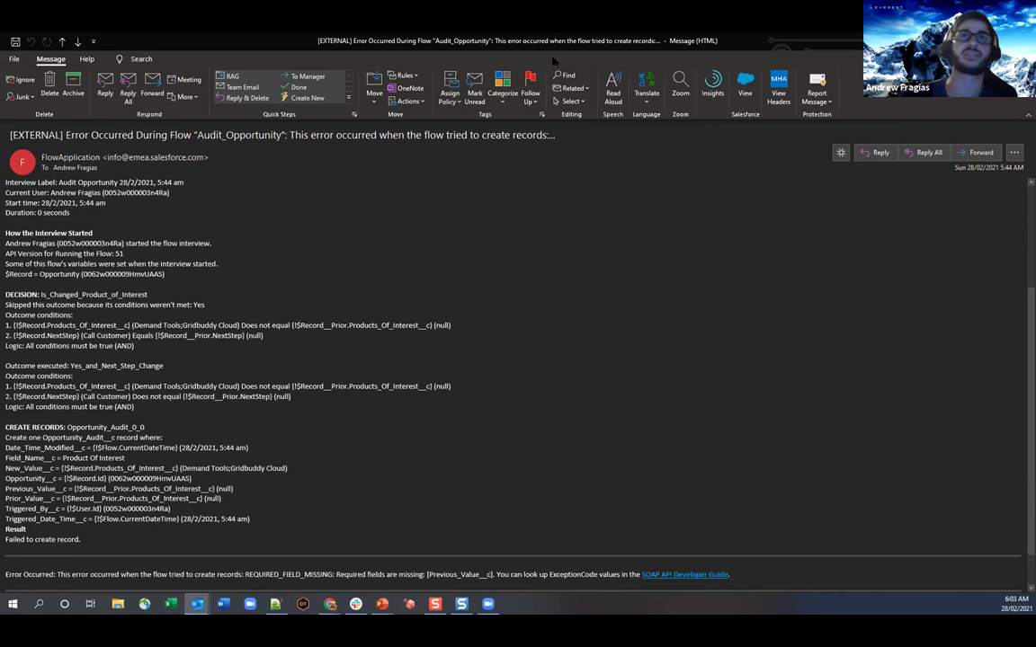
Switch back to Flow Builder, reopen the Birthday Send Email action, and try including the Rich-Text-Formatted Body before excluding it again
key("alt+Tab")
left_click(533, 310)
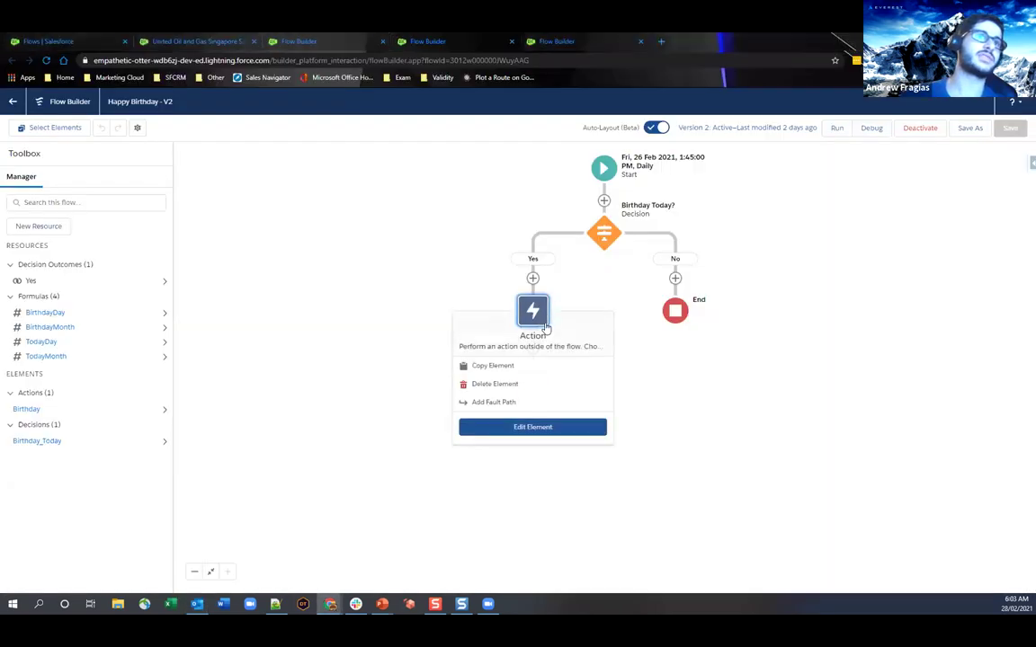
left_click(531, 427)
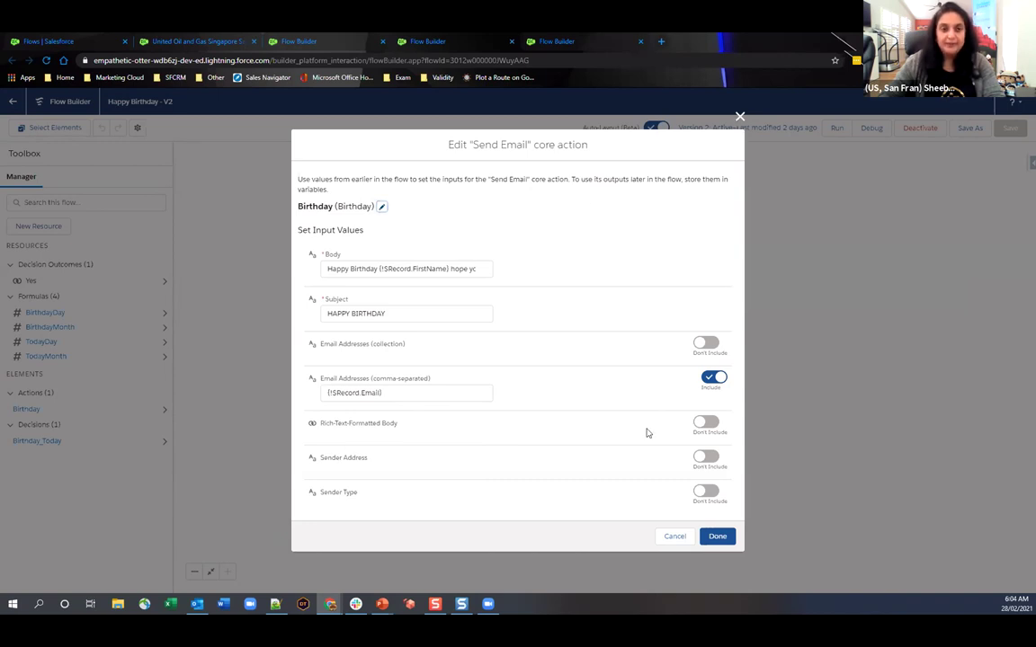
left_click(703, 422)
left_click(371, 433)
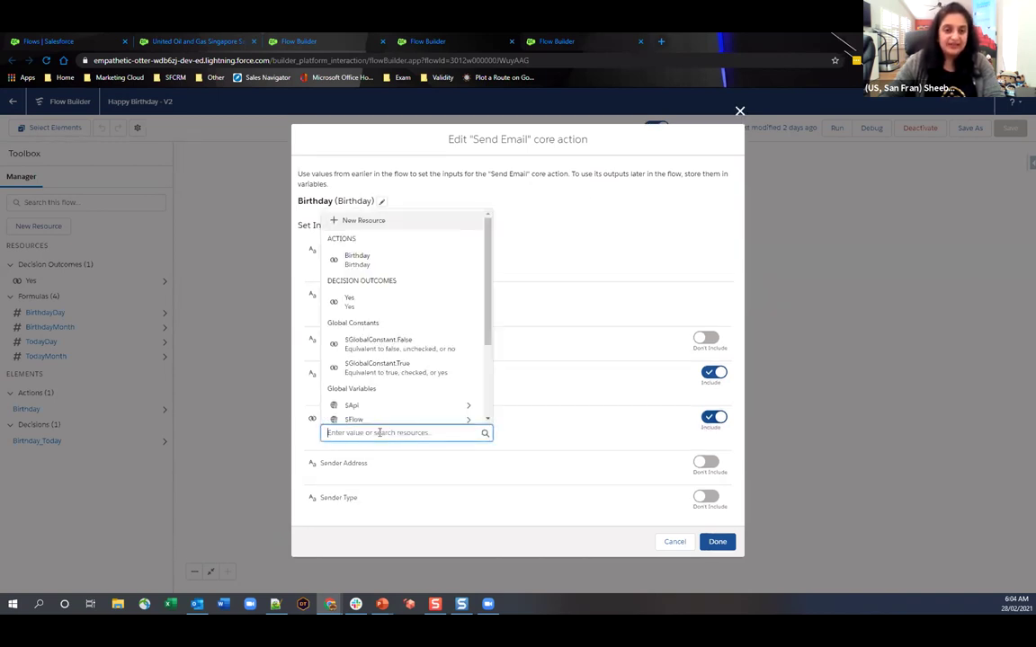
left_click(597, 432)
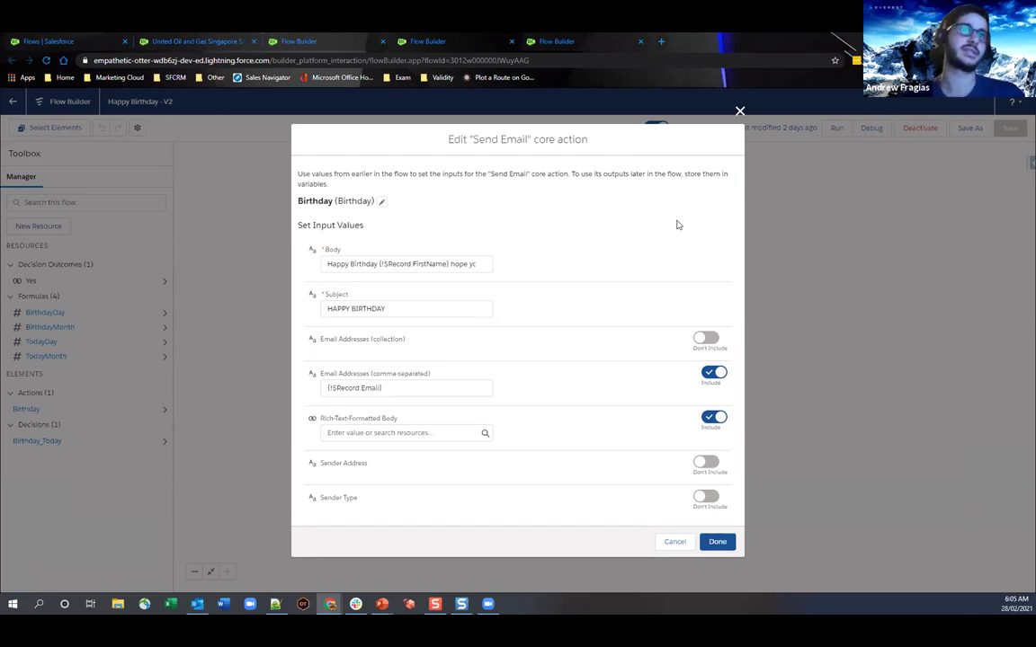
left_click(710, 418)
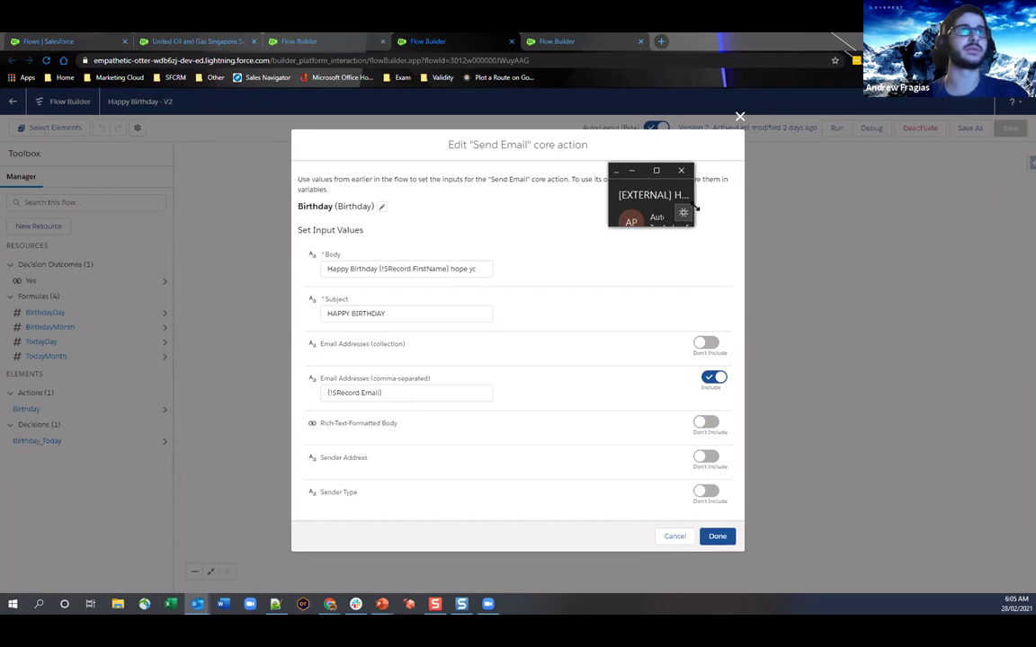
Check the merged first name in the received birthday email in Outlook, then close the Send Email action in Flow Builder
left_click(657, 170)
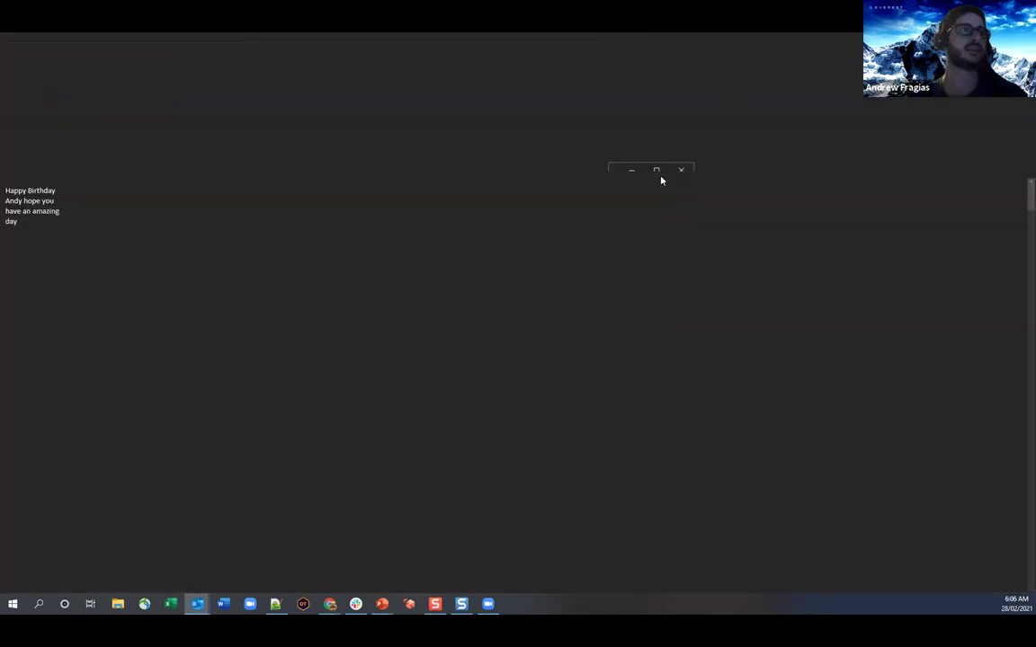
double_click(66, 191)
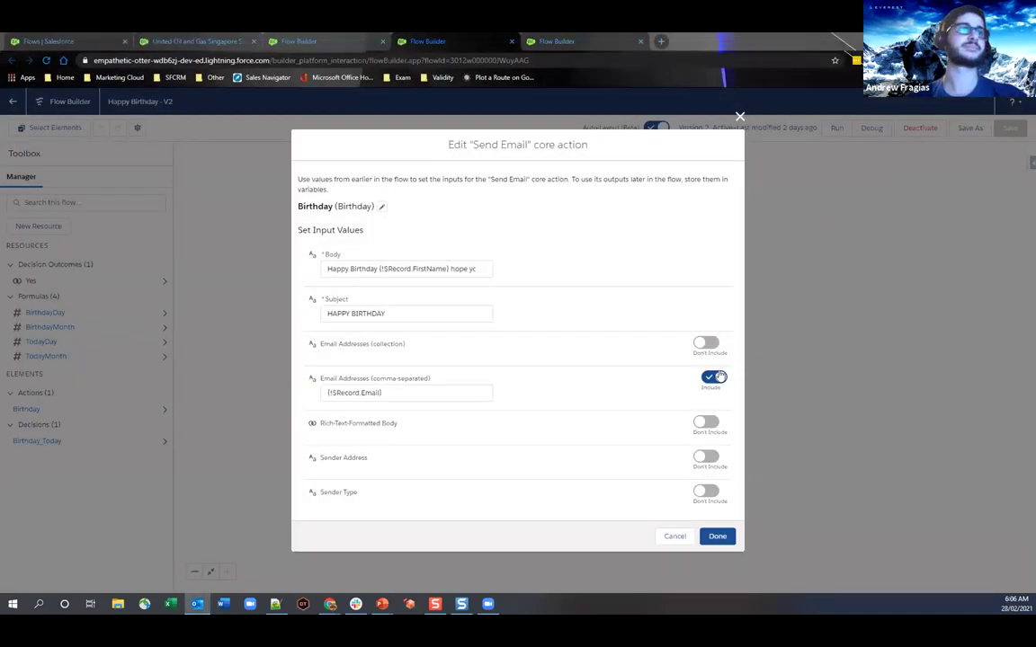
left_click(739, 117)
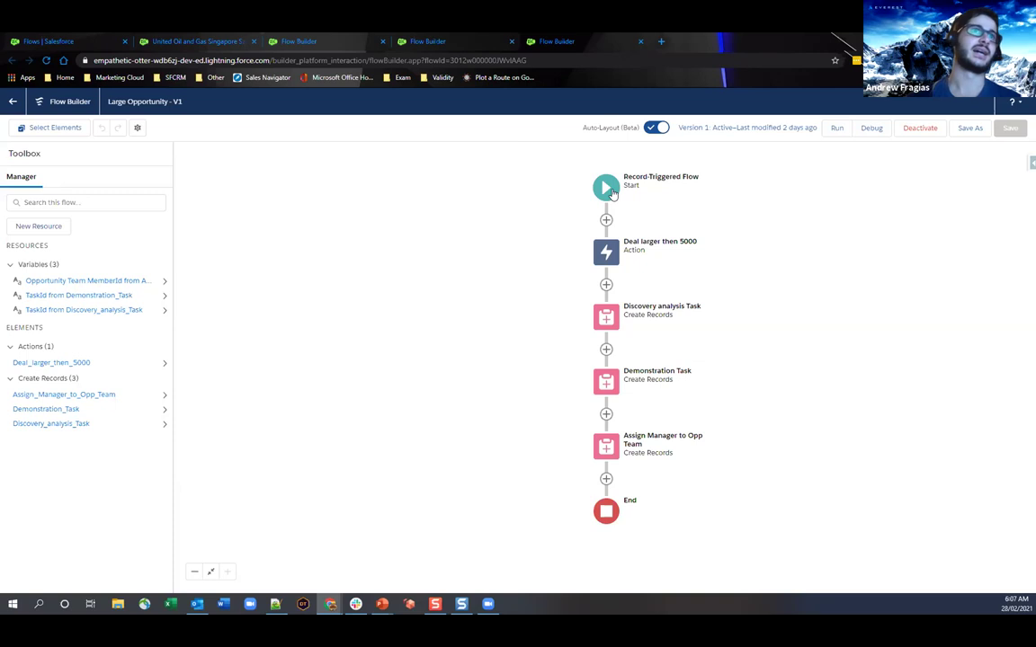
Review the Large Opportunity flow's start settings: its record trigger, then its Opportunity object and entry conditions
left_click(605, 189)
left_click(674, 243)
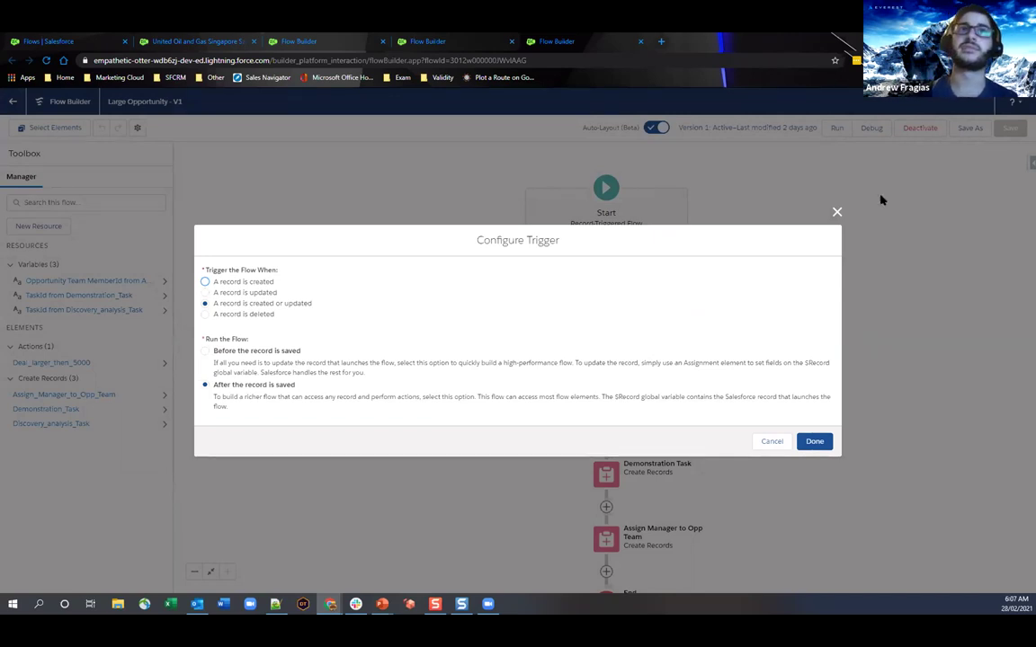
left_click(837, 214)
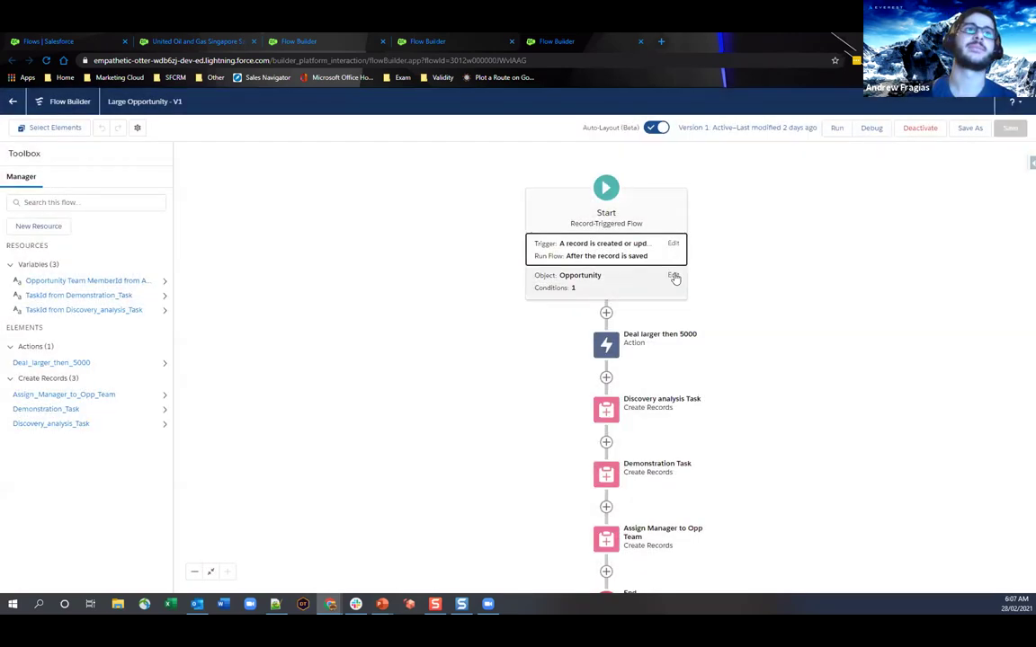
left_click(673, 276)
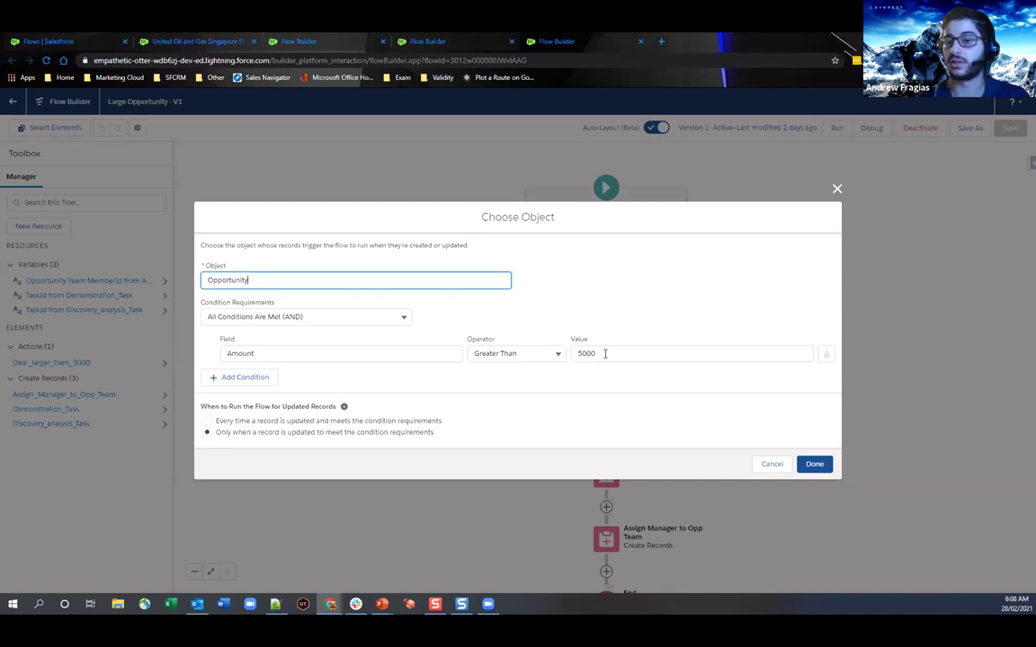
left_click(837, 189)
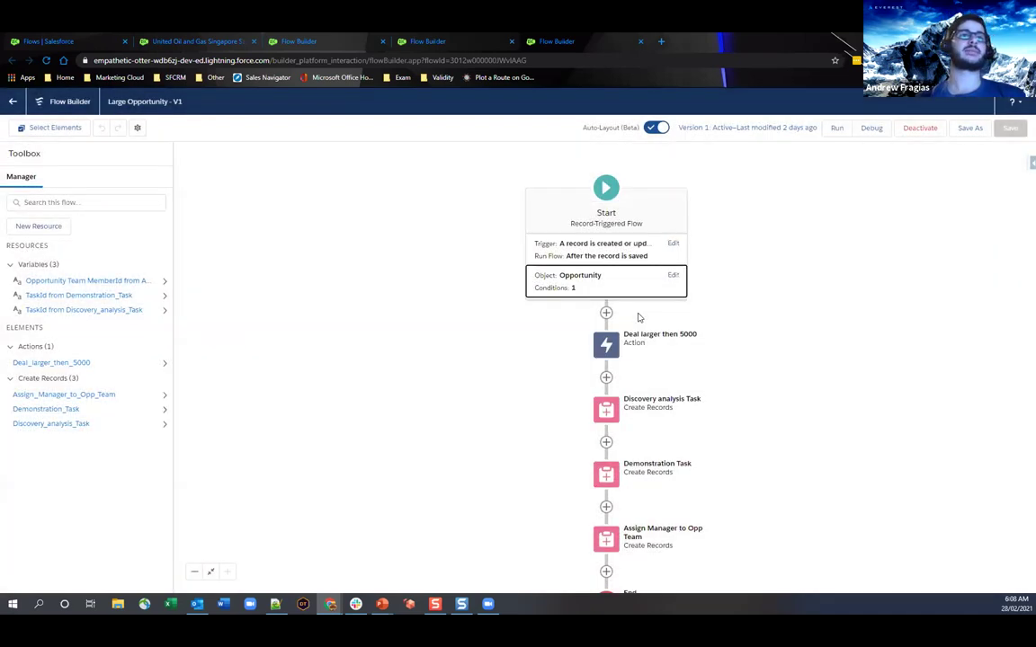
Open the Deal larger then 5000 email action, read its Body text through to the end, and close it
left_click(606, 345)
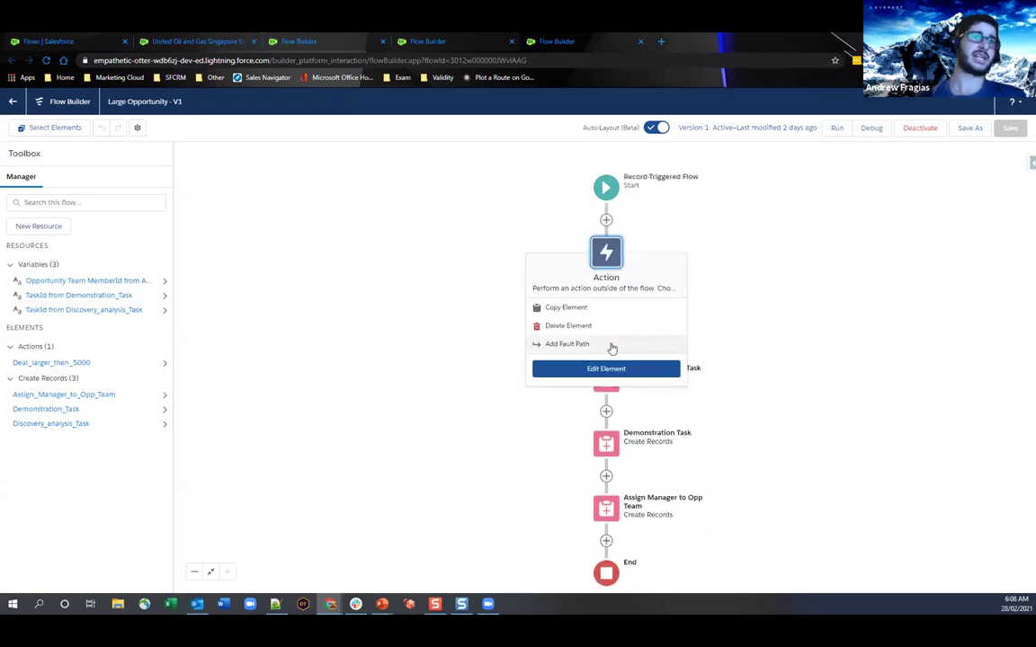
left_click(596, 368)
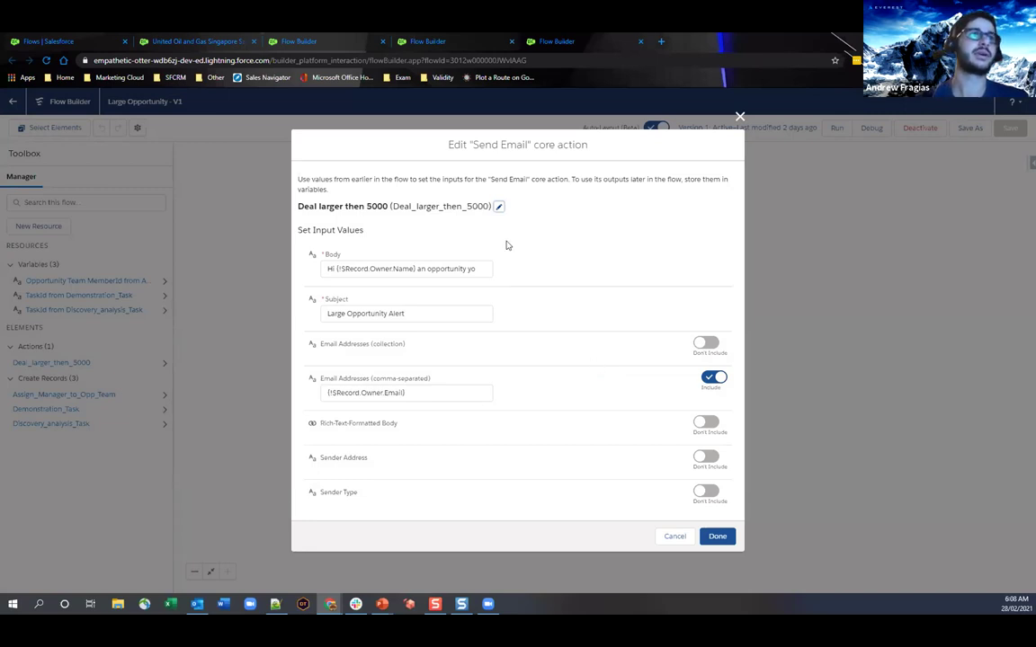
left_click(444, 270)
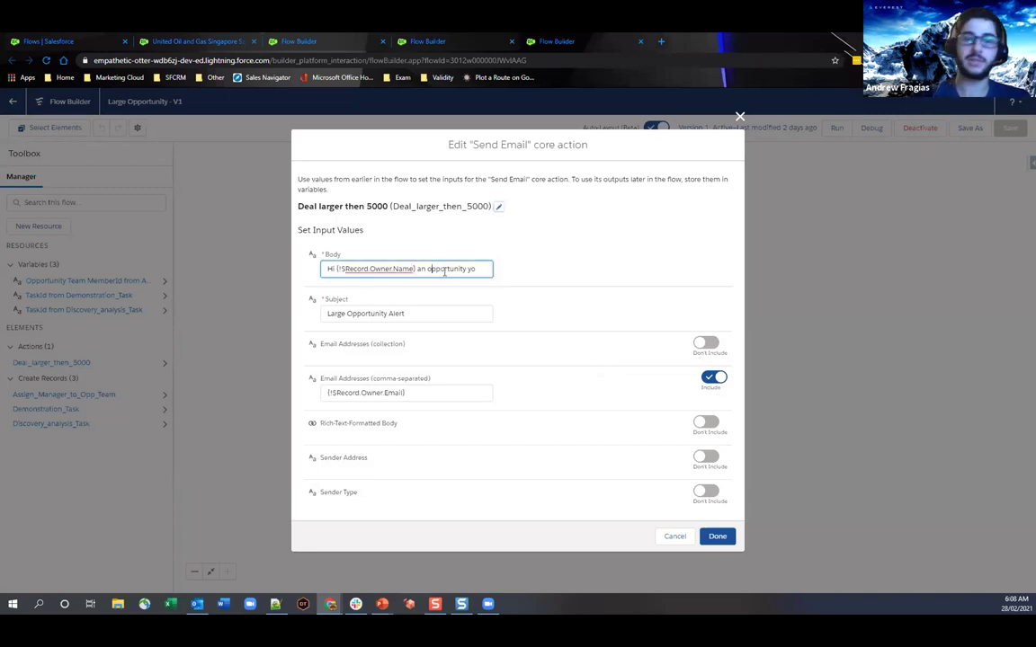
key("Right")
key("Right")
key("Right")
key("Right")
key("Right")
key("Right")
key("Right")
key("Right")
key("Right")
key("Right")
key("Right")
key("Right")
key("Right")
key("Right")
key("Right")
key("Right")
key("Right")
key("Right")
key("Right")
key("Right")
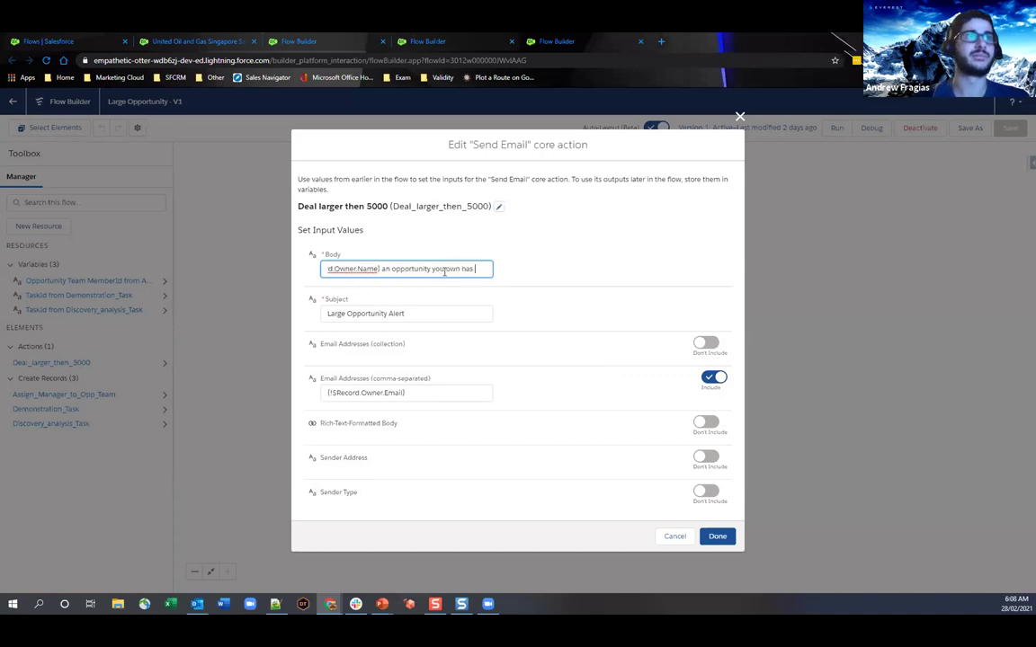
key("Right")
key("Right")
key("Right")
key("Right")
key("Right")
key("Right")
key("Right")
key("Right")
key("Right")
key("Right")
key("Right")
key("Right")
key("Right")
key("Right")
key("Right")
key("Right")
key("Right")
key("Right")
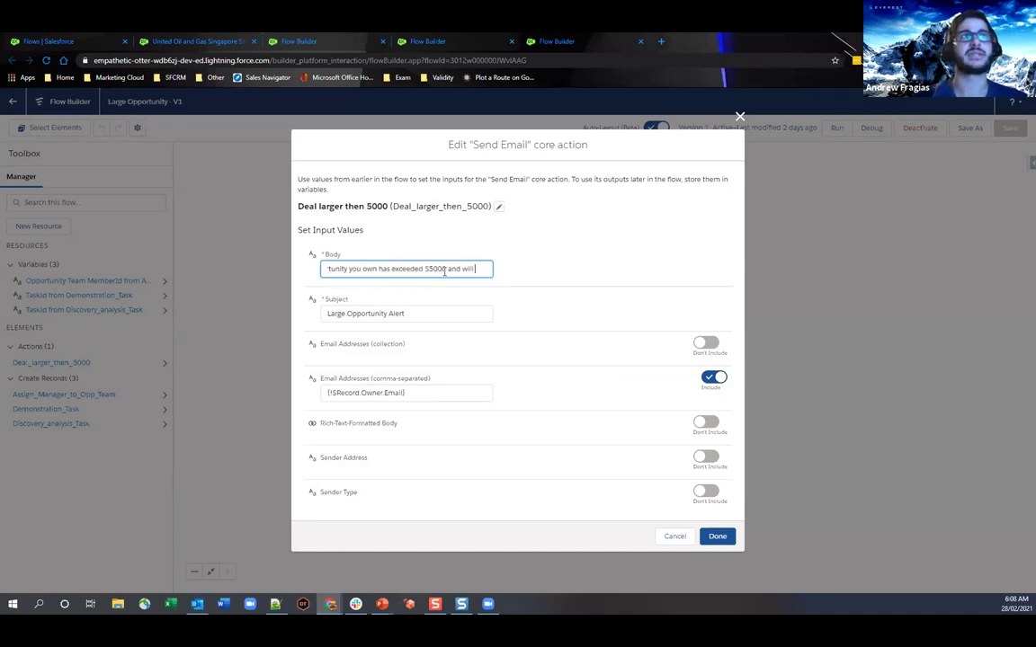
key("Right")
key("Right")
key("Right")
key("Right")
key("Right")
key("Right")
key("Right")
key("Right")
key("Right")
key("Right")
key("Right")
key("Right")
key("Right")
key("Right")
key("Right")
key("Right")
key("Right")
key("Right")
key("Right")
key("Right")
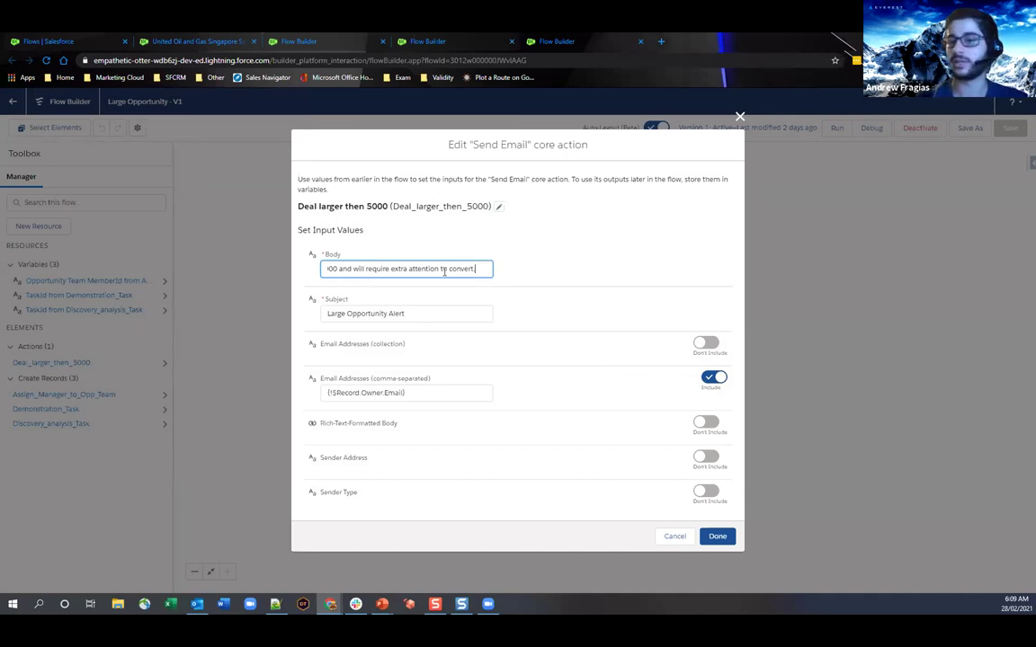
left_click(585, 278)
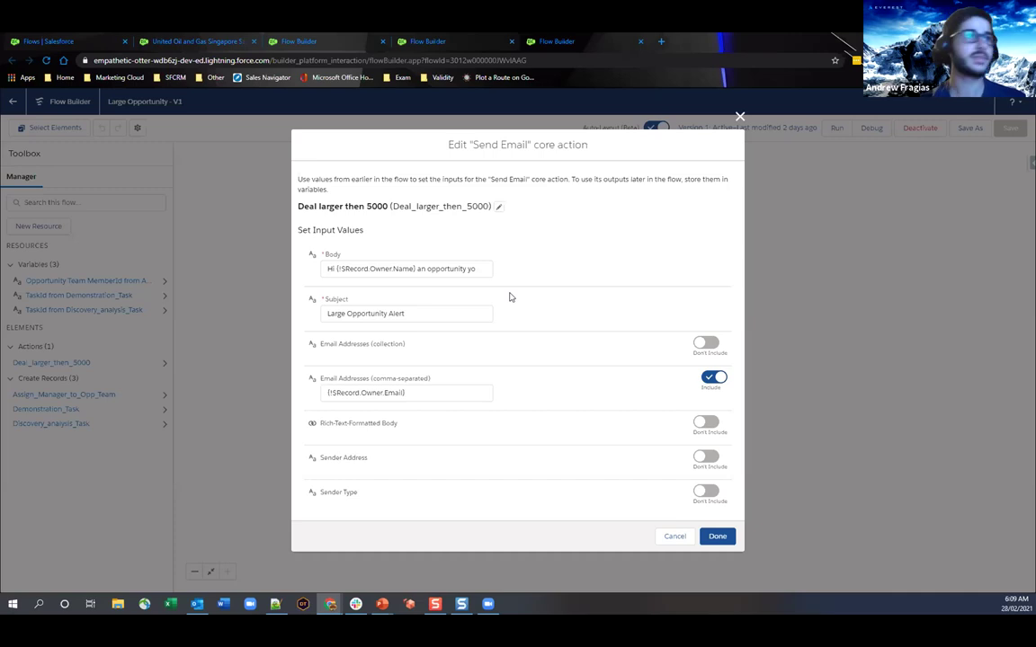
left_click(739, 118)
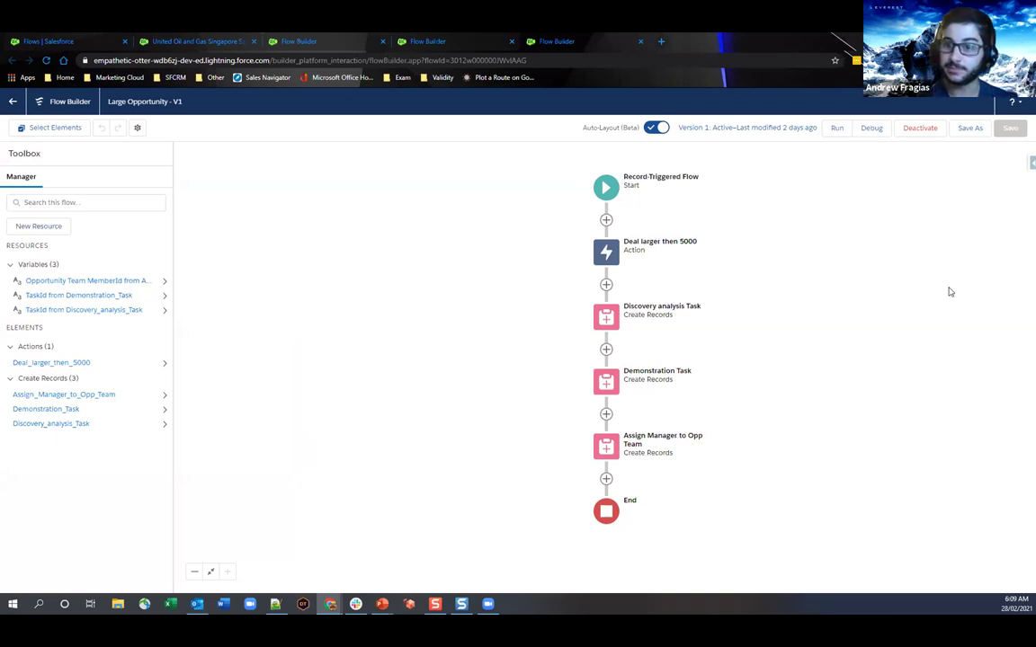
Open the Discovery analysis Task element and review its record creation options, Task object and field values
left_click(606, 317)
left_click(598, 433)
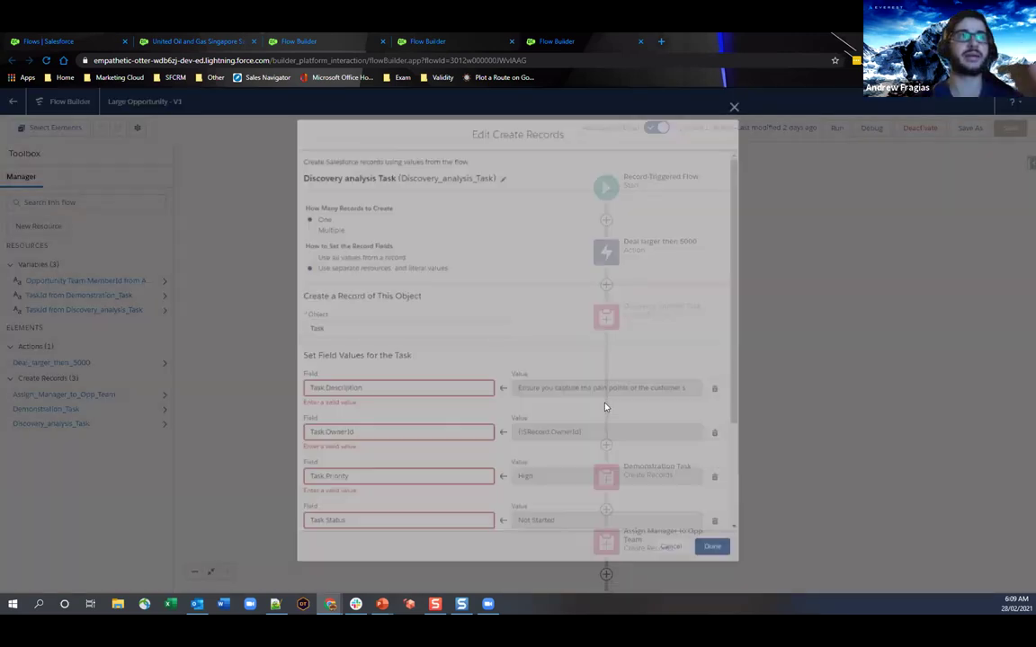
scroll(587, 282, "down", 2)
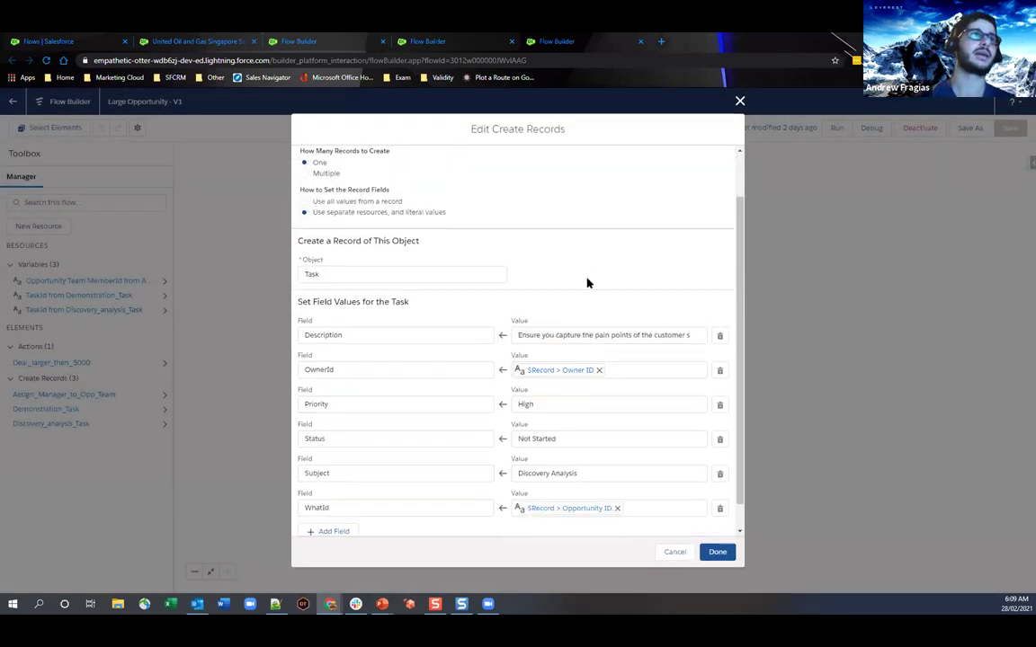
scroll(575, 279, "up", 2)
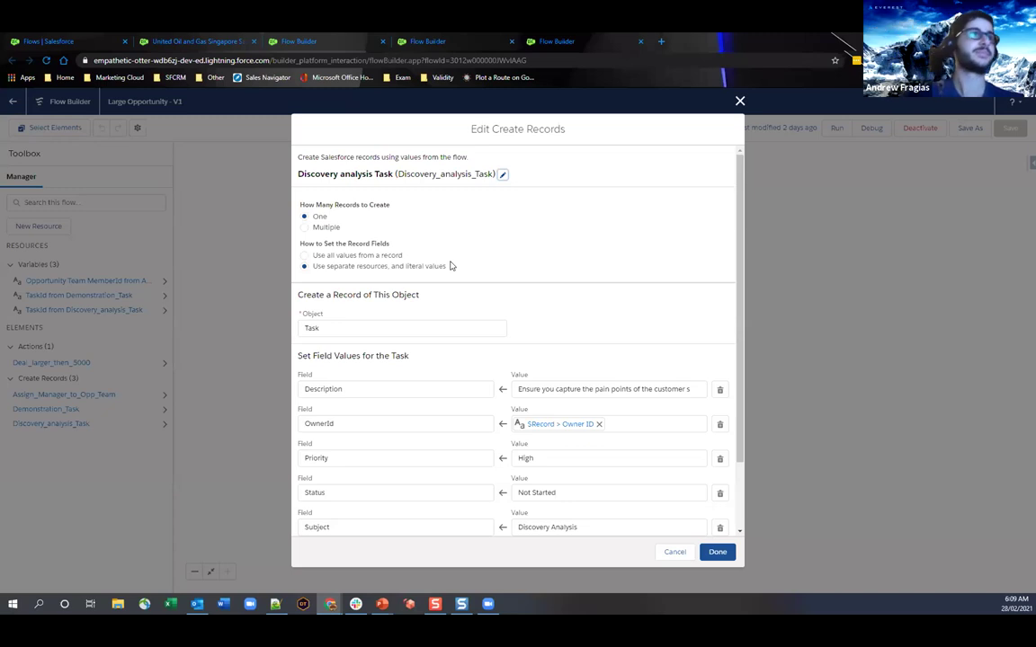
scroll(634, 326, "down", 1)
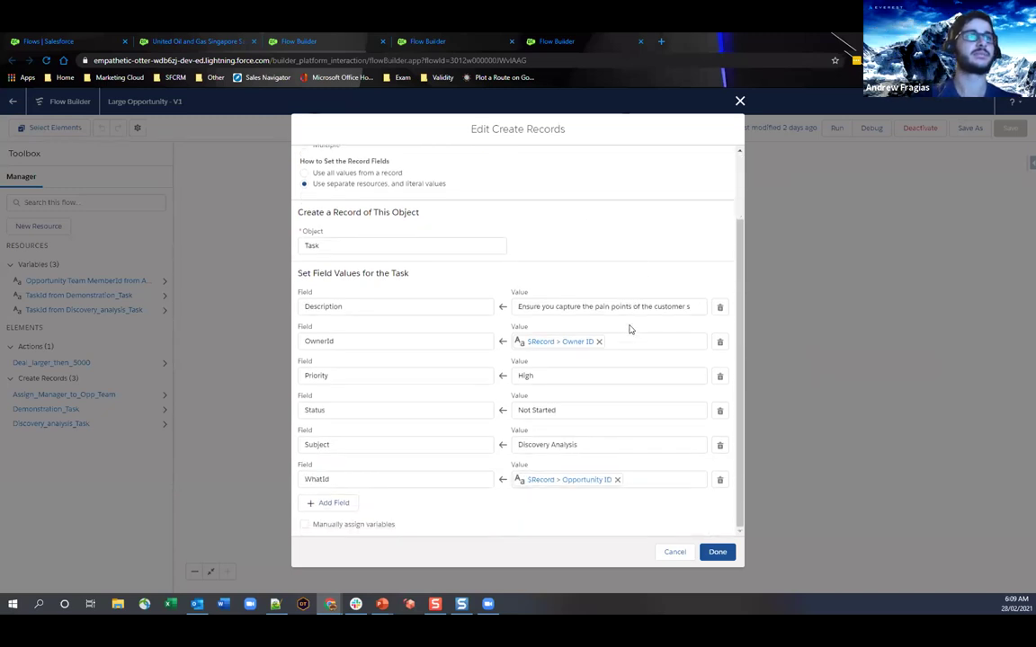
Read the Discovery analysis Task's Description value through to the end, check the remaining values, and close the element
left_click(629, 306)
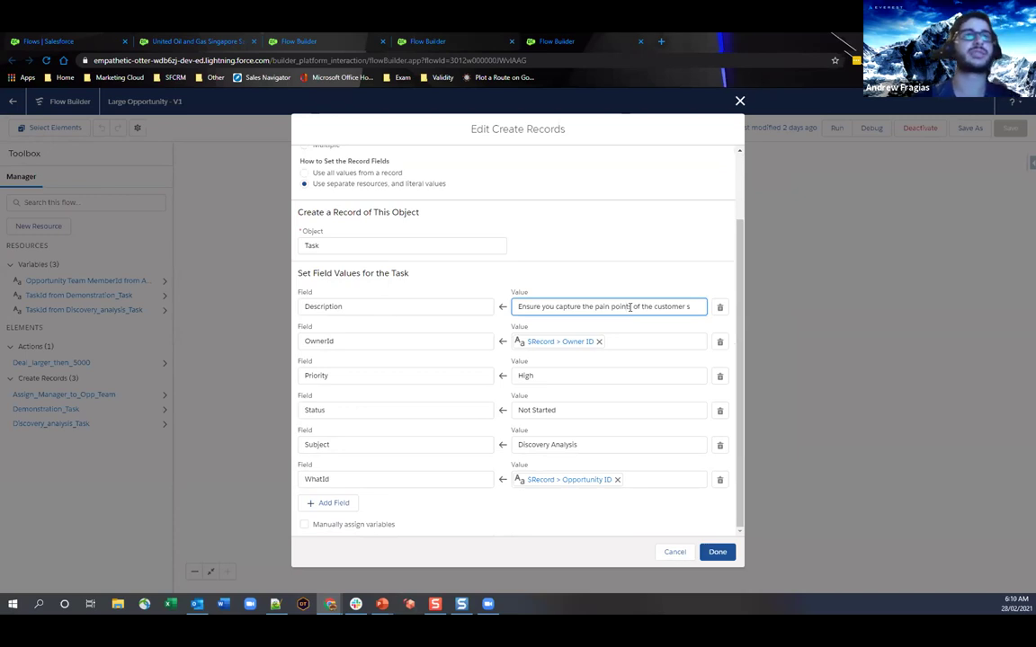
type("o that you can align them wit")
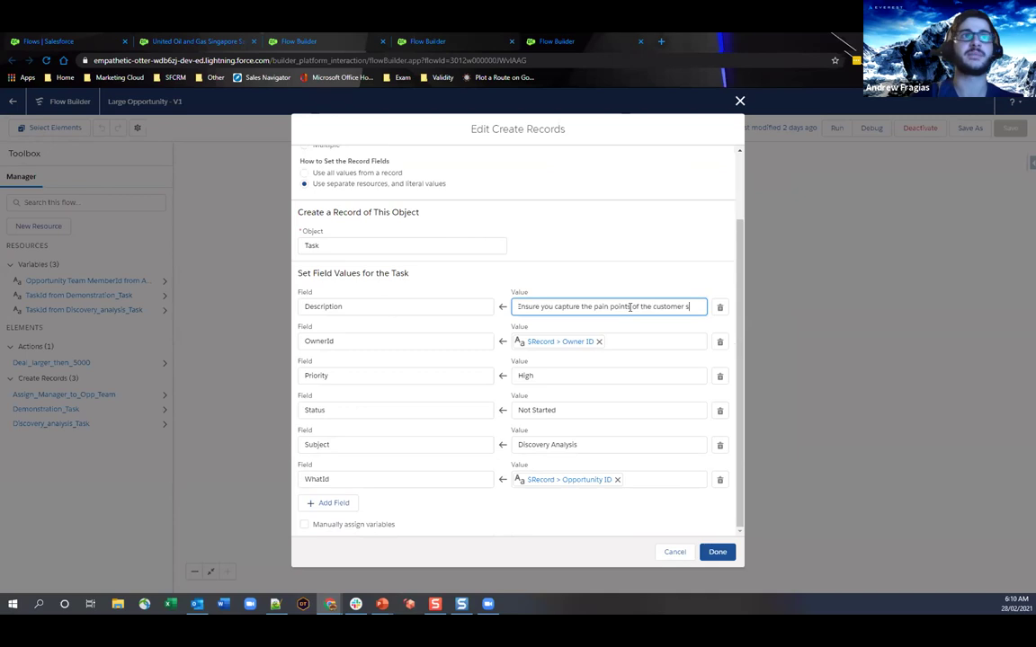
type("h our product o")
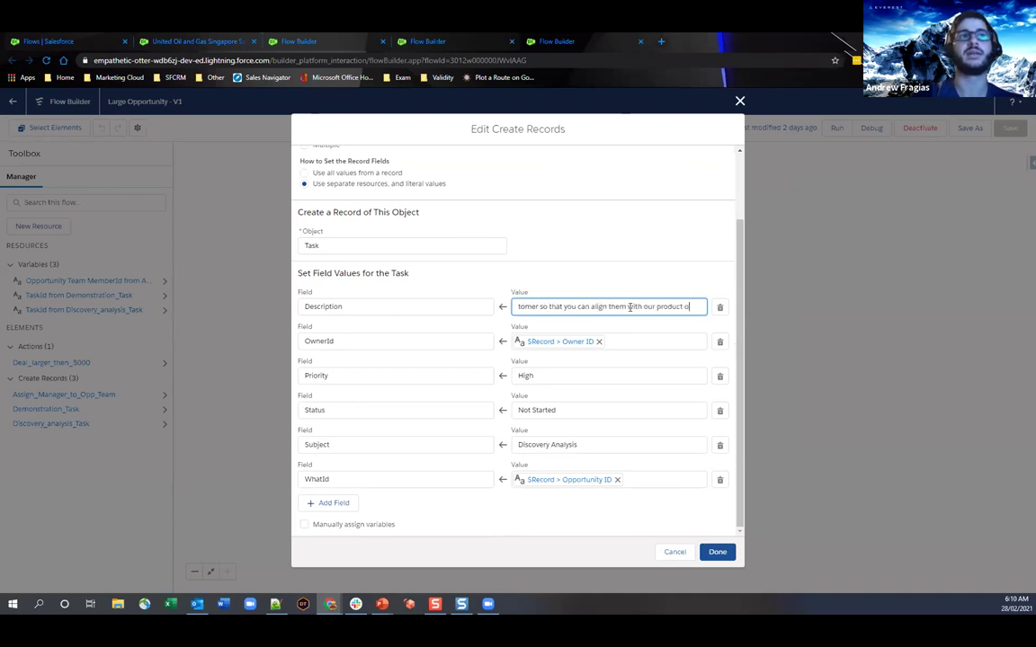
type("fferings. Also capture the Buying process and decision makers")
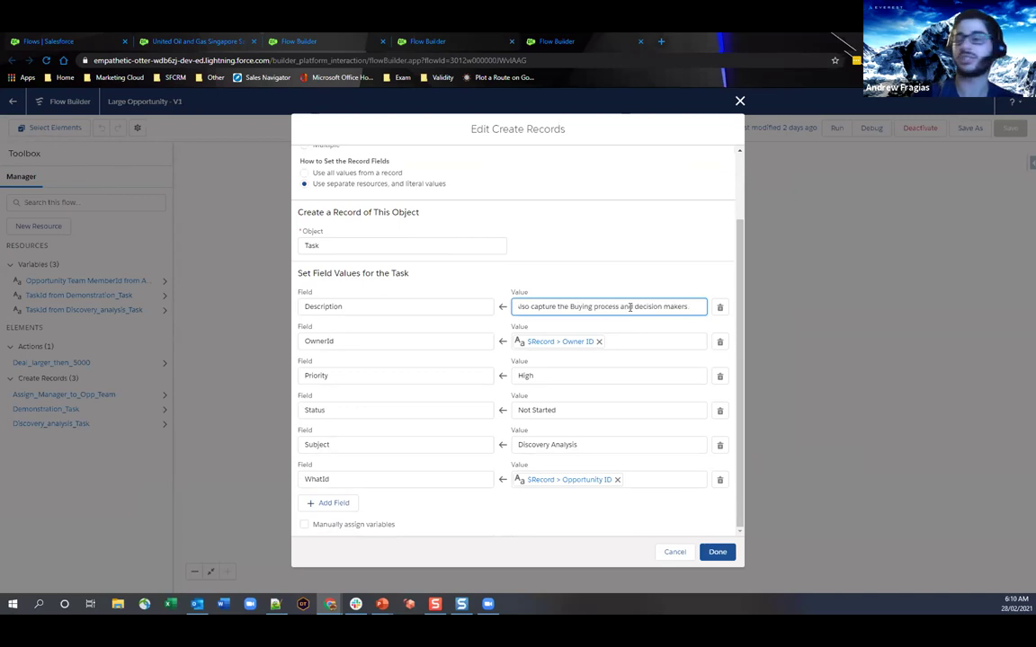
type(".")
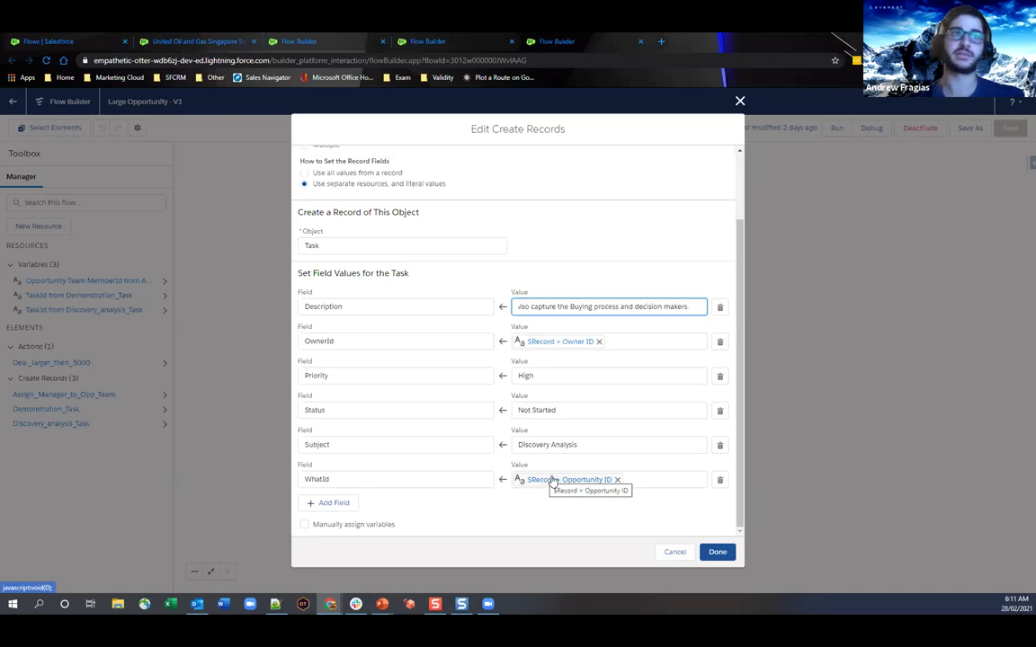
scroll(589, 353, "up", 2)
left_click(739, 101)
Open the Demonstration Task element, read its full Description value, and review the remaining Task field values
left_click(616, 382)
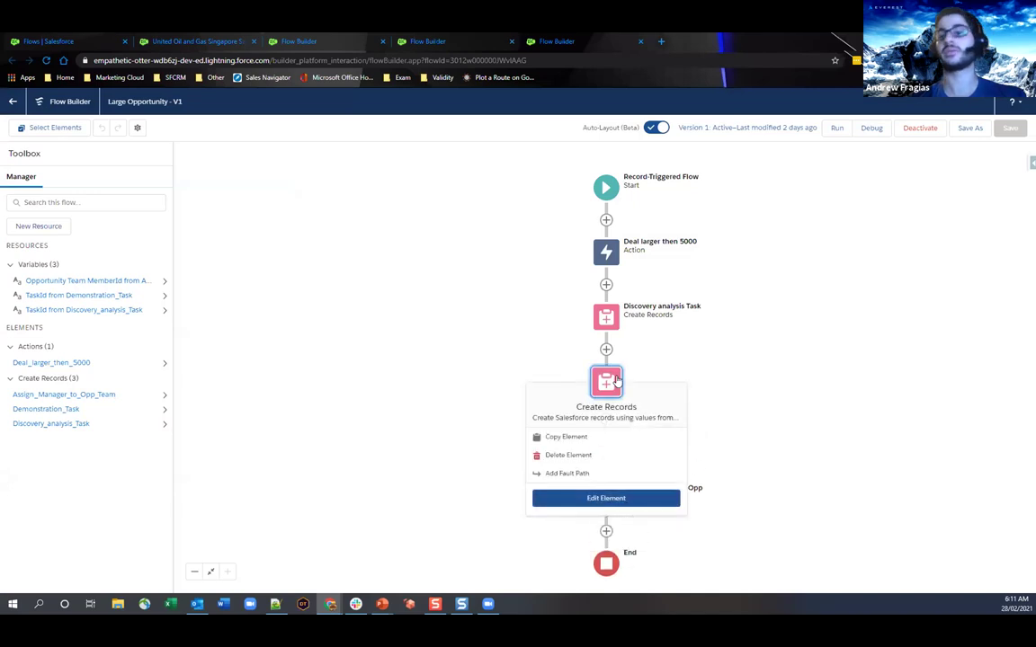
left_click(645, 500)
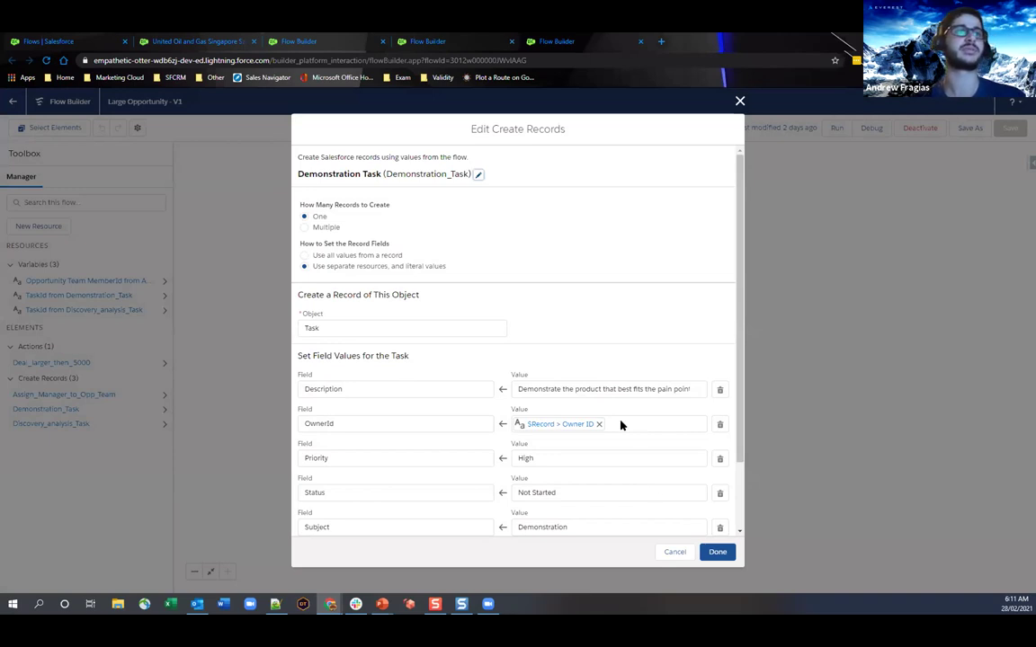
left_click(602, 387)
type("ts of the customer")
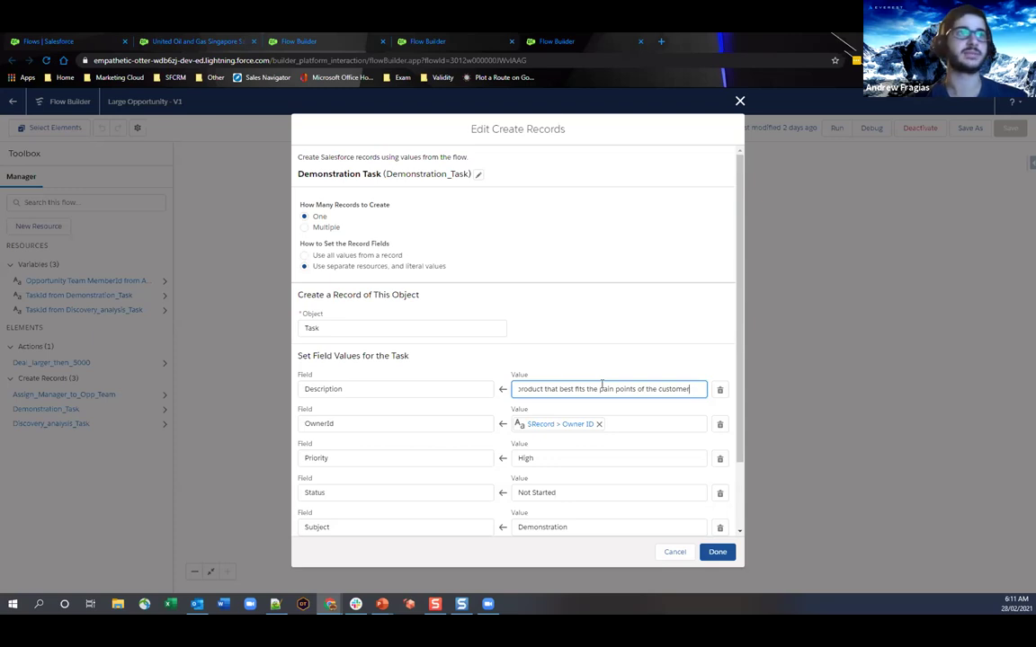
scroll(377, 361, "down", 2)
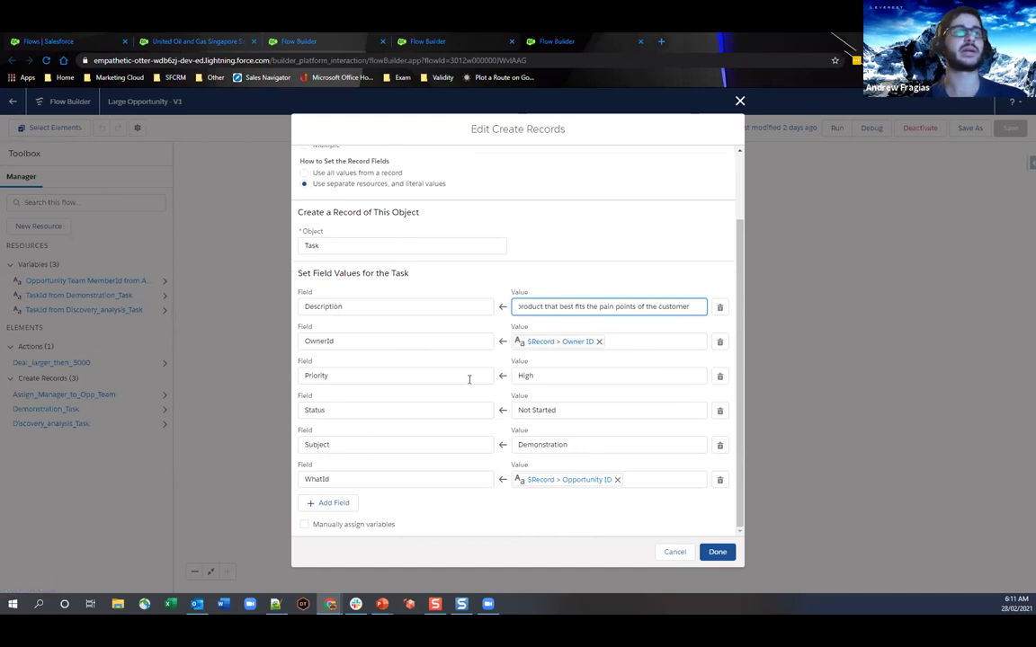
Clear the Demonstration Task's Priority value to show the available picklist values, and choose High
left_click(585, 377)
key("BackSpace")
key("BackSpace")
key("BackSpace")
key("BackSpace")
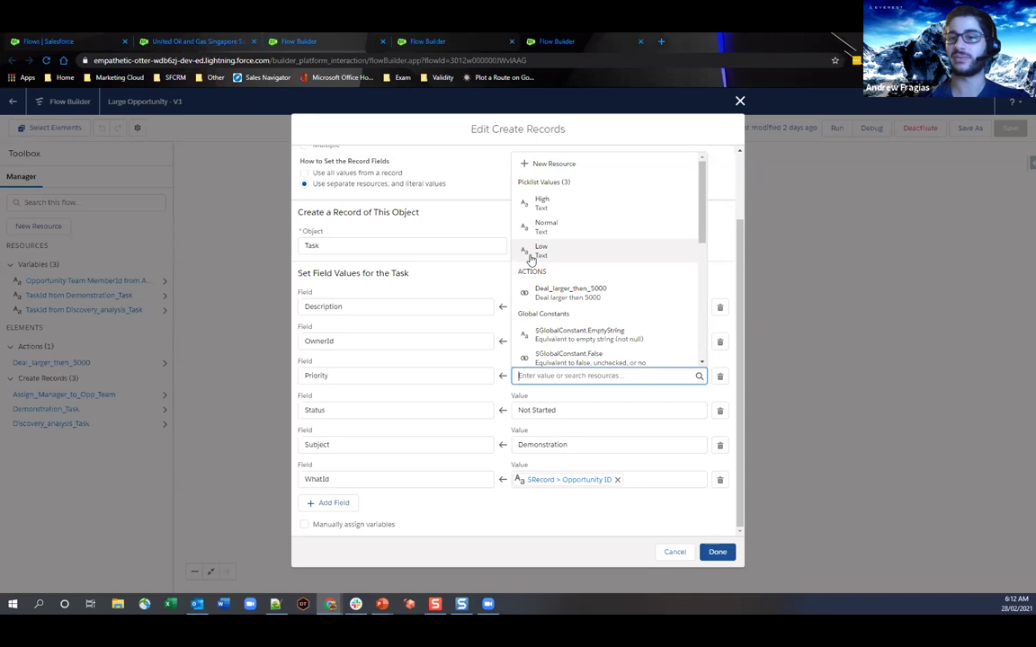
left_click(543, 202)
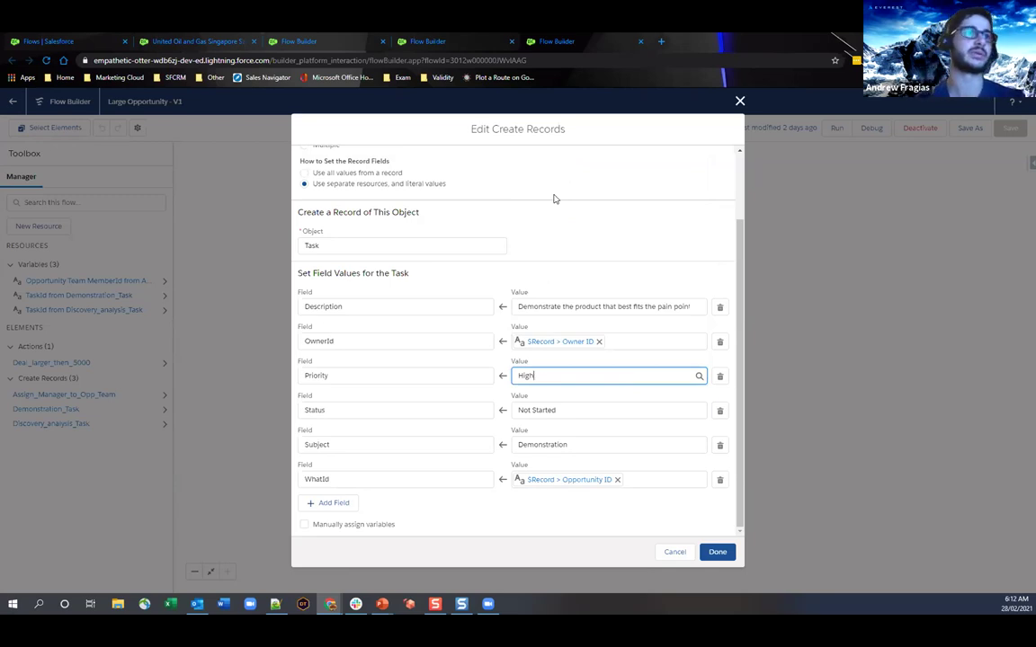
Check the Subject picklist values and the available Task fields, and cancel editing the Demonstration Task element
left_click(602, 445)
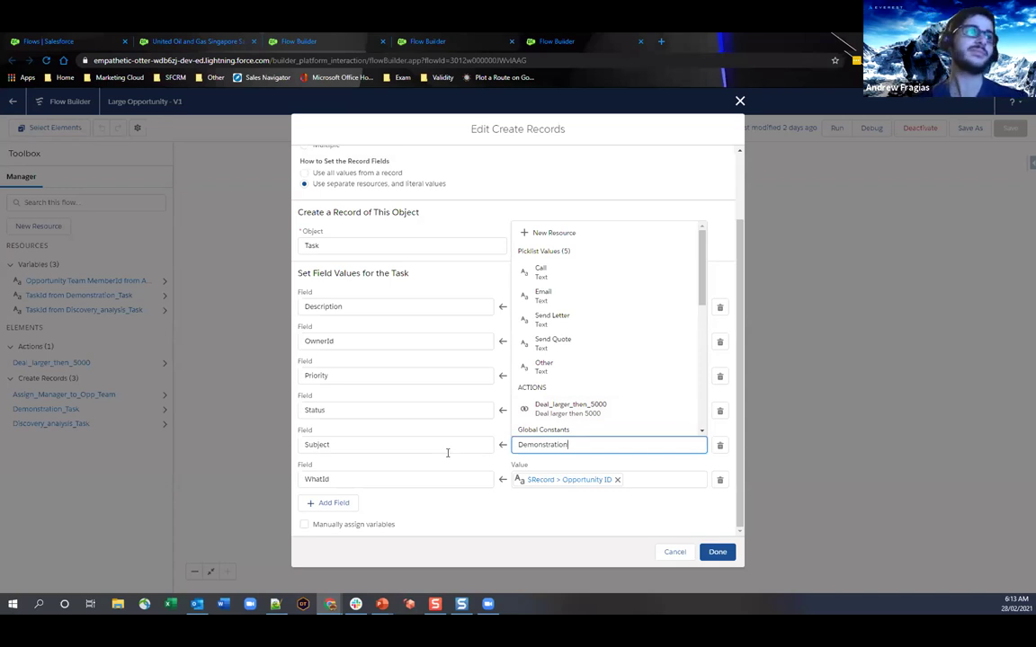
left_click(446, 449)
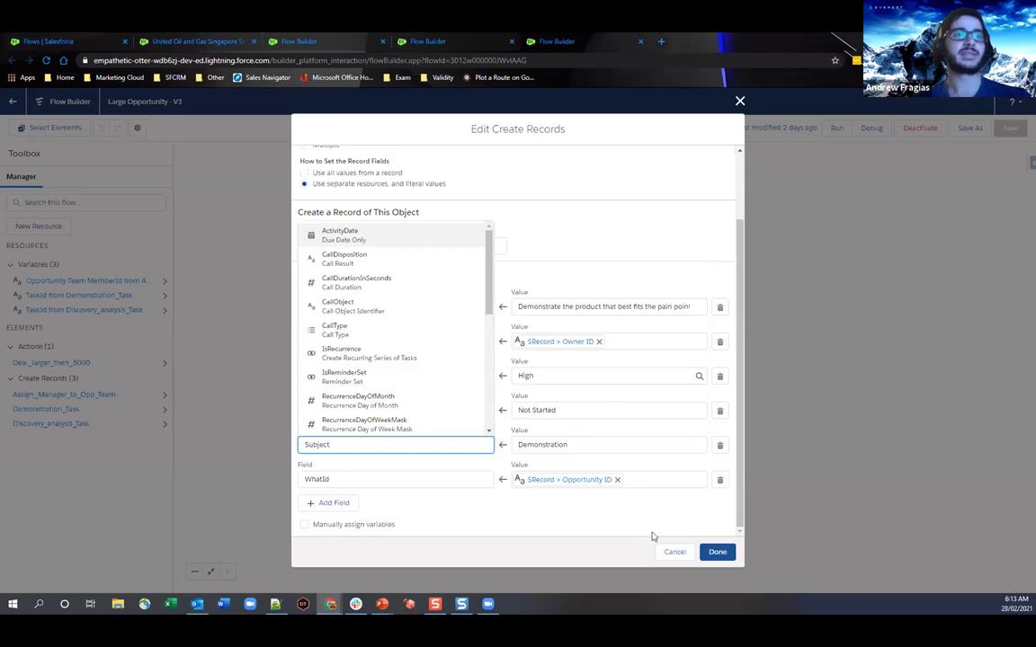
left_click(665, 557)
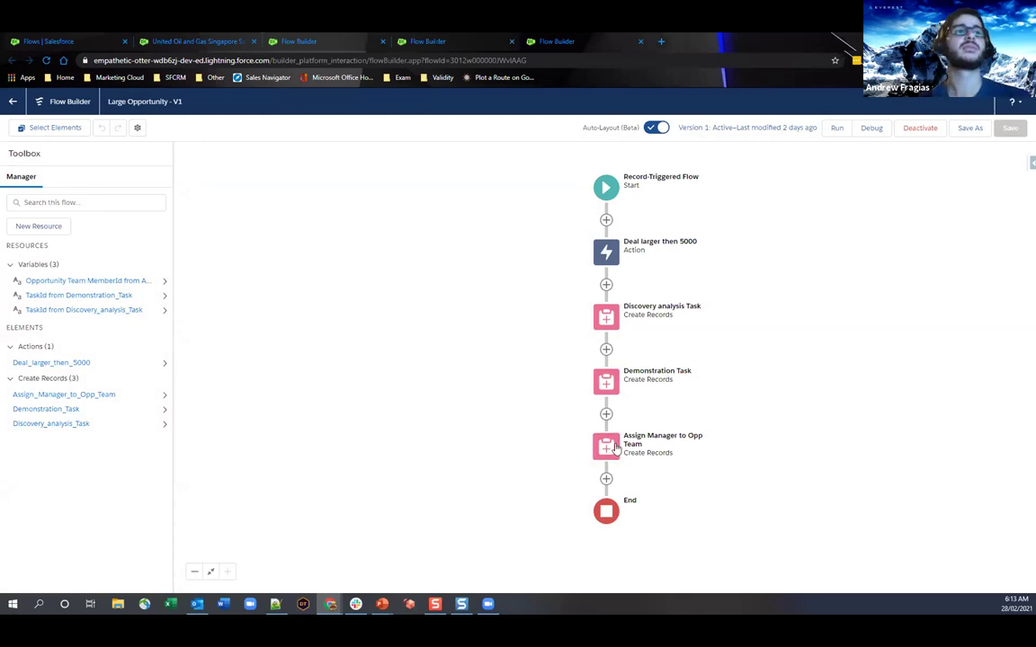
Review the Assign Manager to Opp Team element's field values, including the OpportunityAccessLevel and TeamMemberRole options, and close it
left_click(655, 456)
left_click(608, 564)
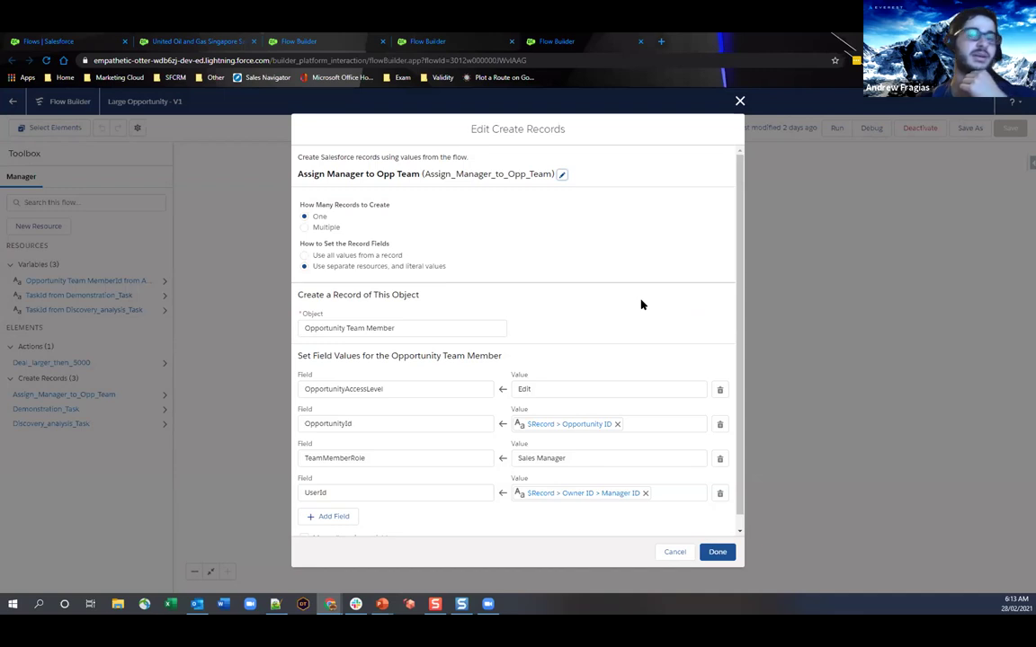
scroll(612, 295, "down", 1)
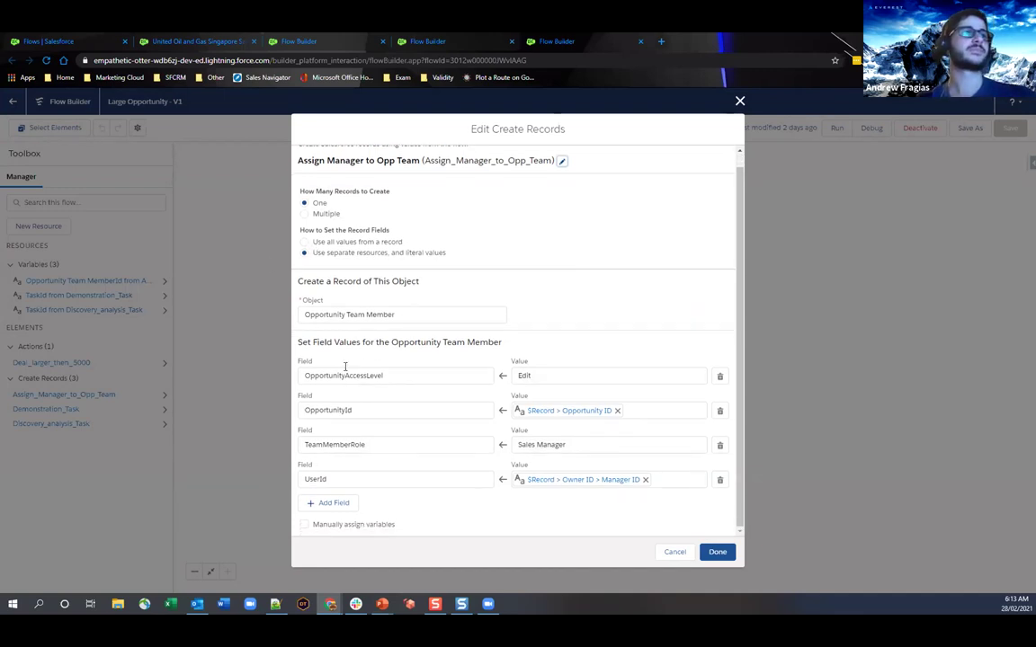
left_click(562, 374)
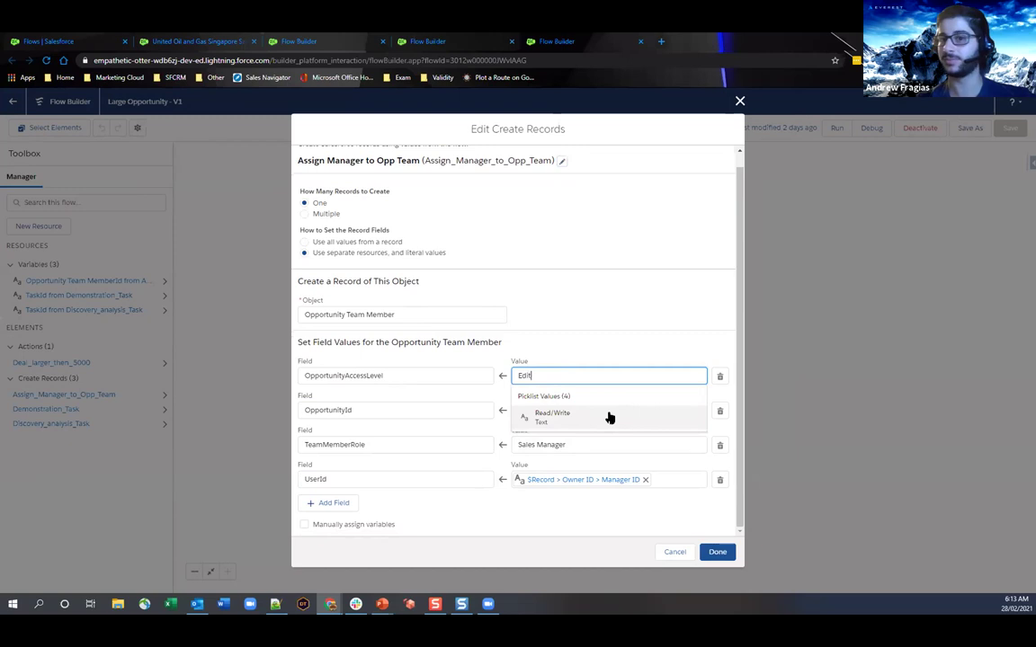
left_click(408, 413)
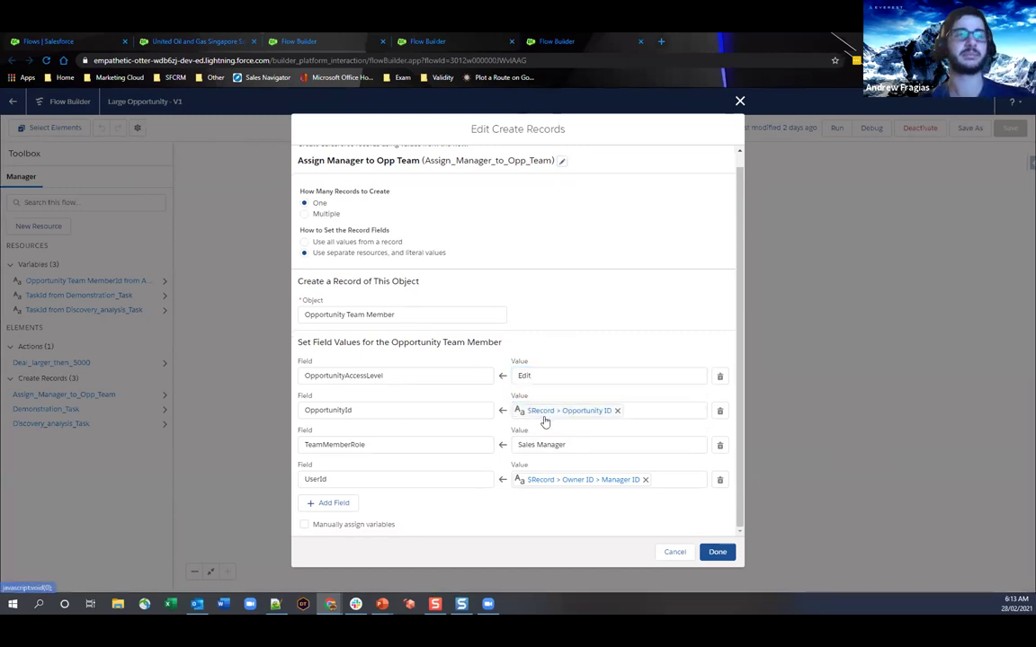
left_click(608, 444)
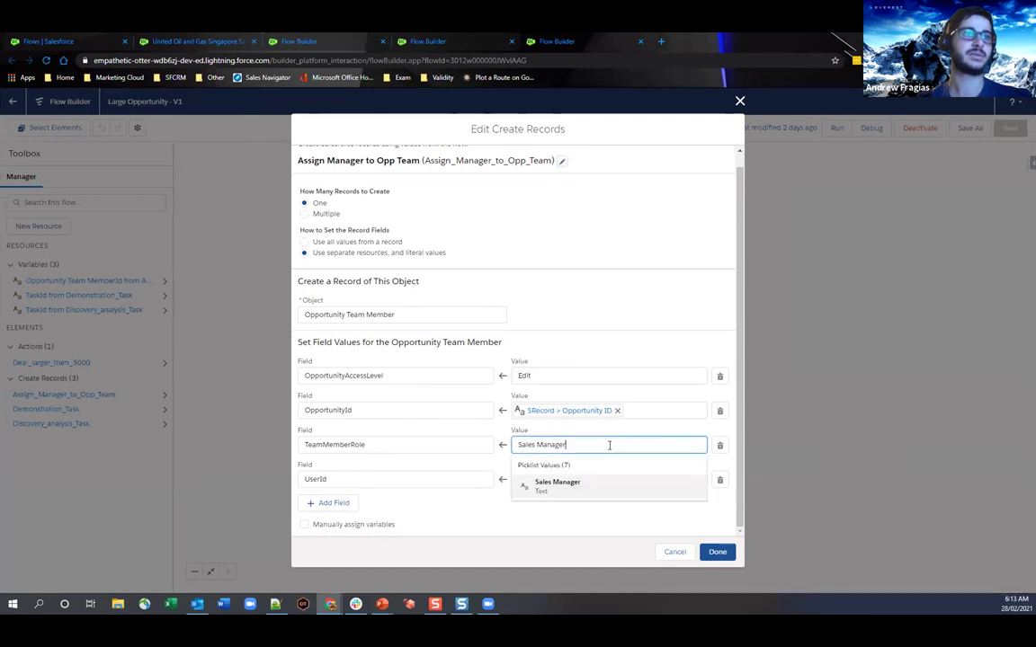
left_click(583, 494)
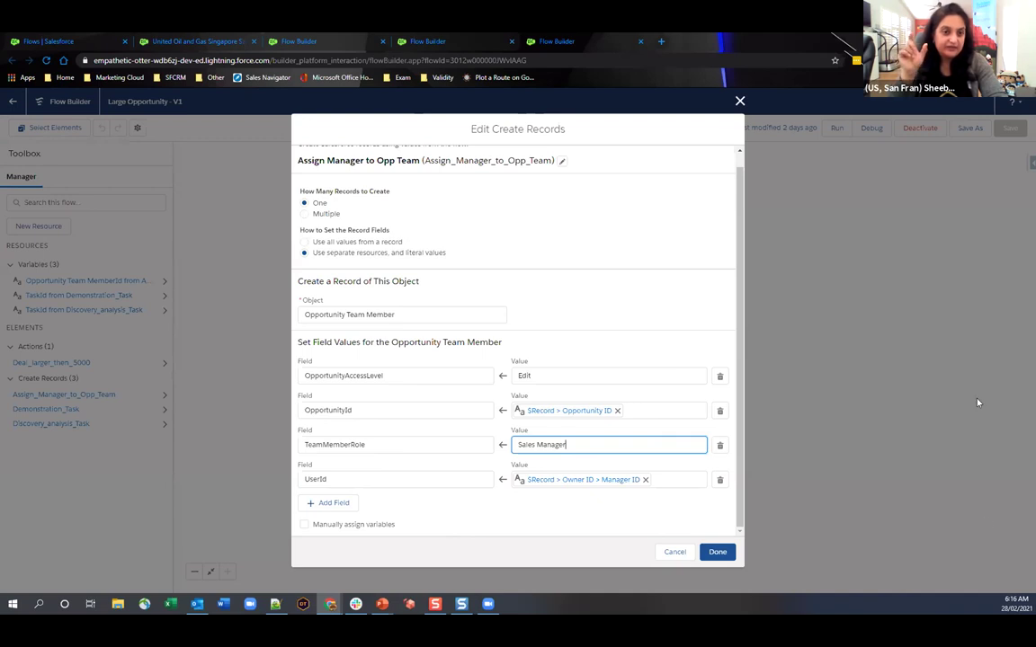
left_click(739, 101)
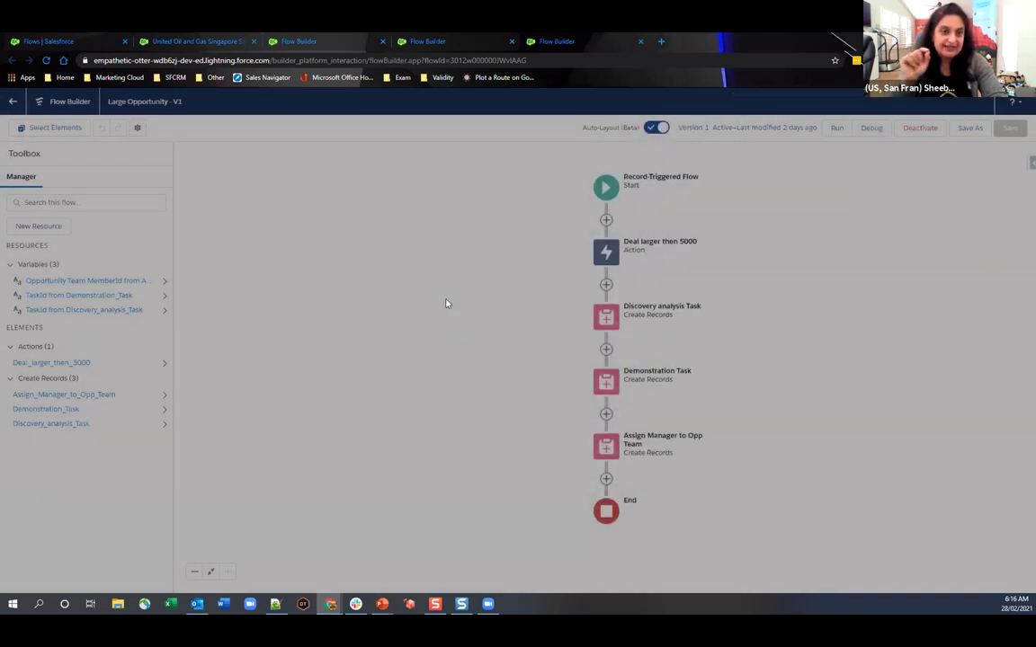
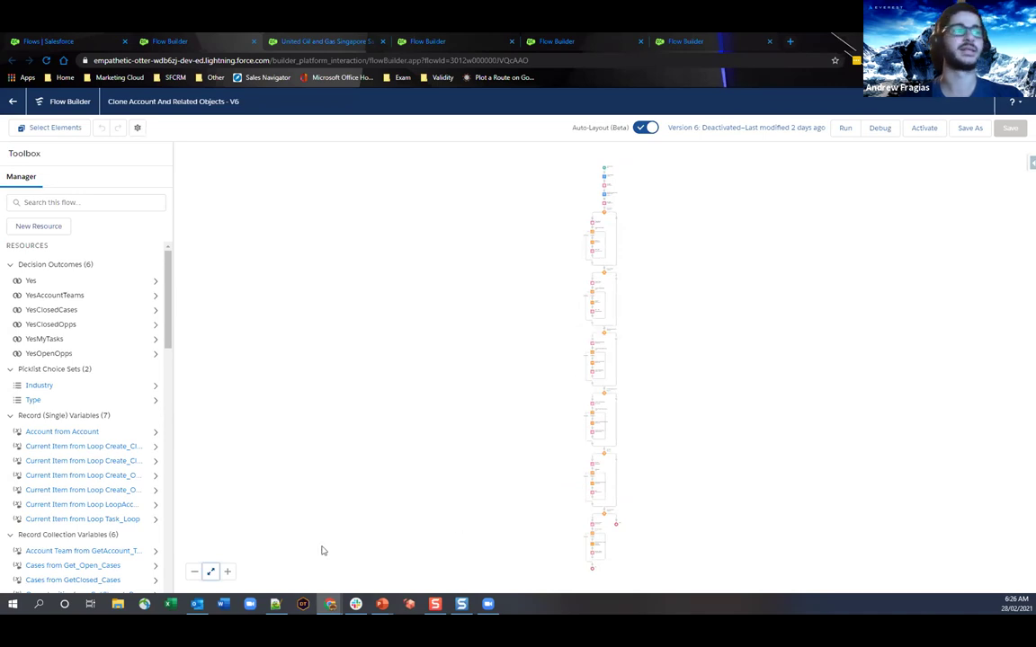
Open the Clone Options screen element near the flow's start, review its object checkboxes, and cancel editing
left_click(210, 572)
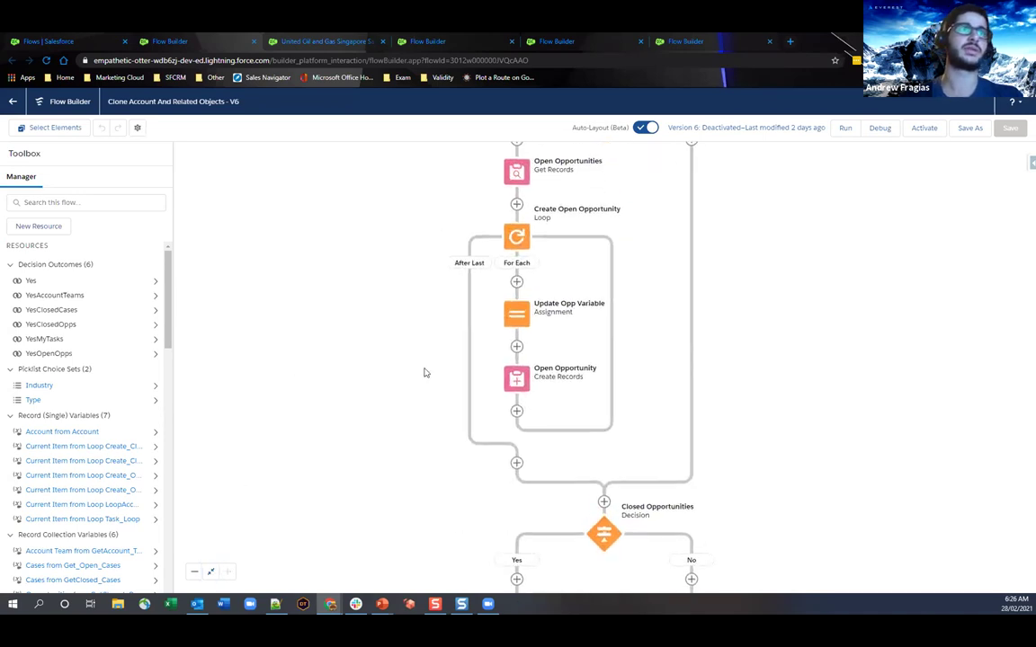
scroll(424, 370, "up", 5)
scroll(407, 209, "up", 15)
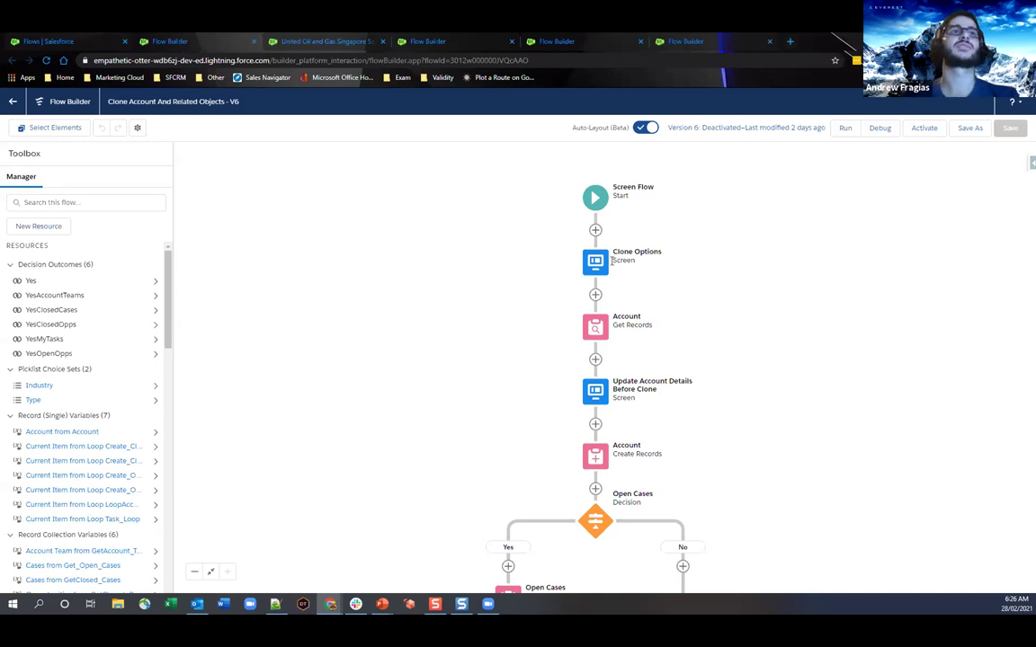
left_click(584, 271)
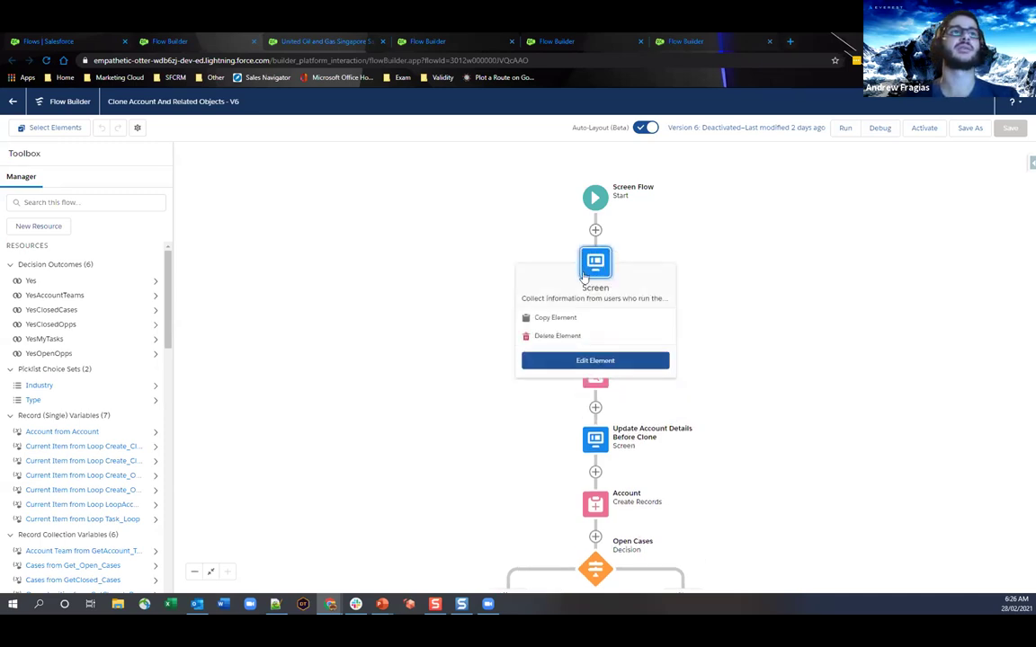
left_click(587, 362)
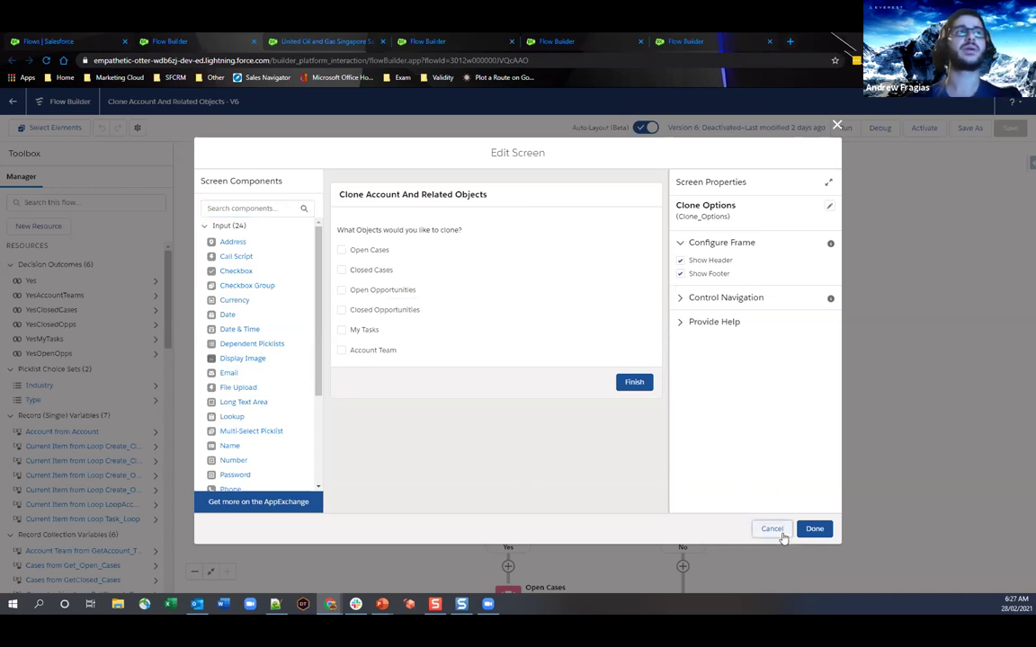
left_click(775, 530)
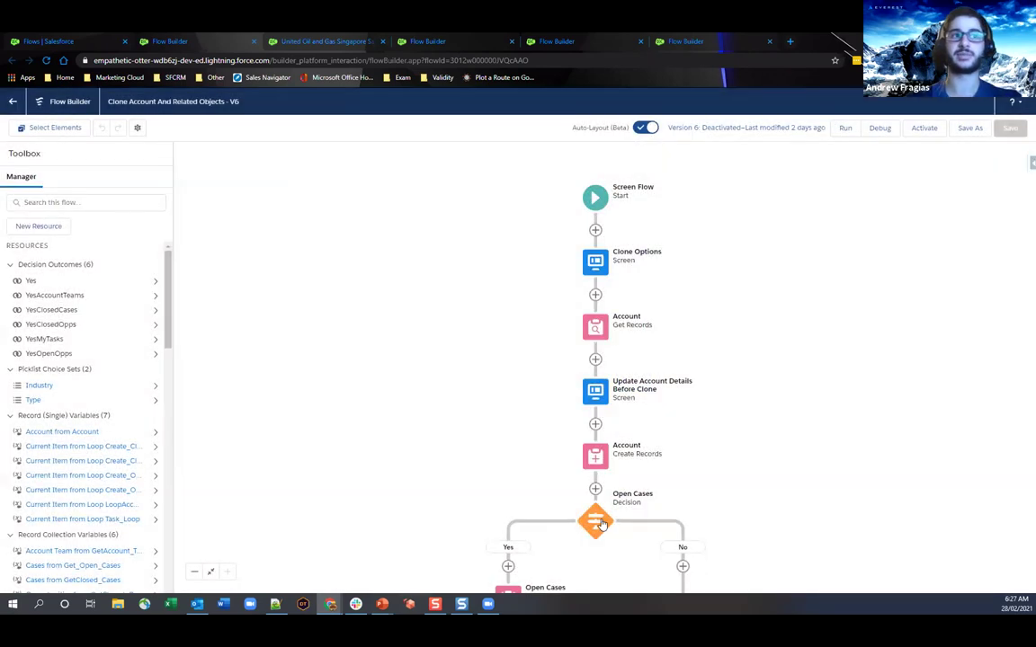
Look over the Open Cases branch and open the Update Account Details Before Clone screen element to review its layout
left_click_drag(681, 497, 737, 305)
scroll(822, 426, "down", 3)
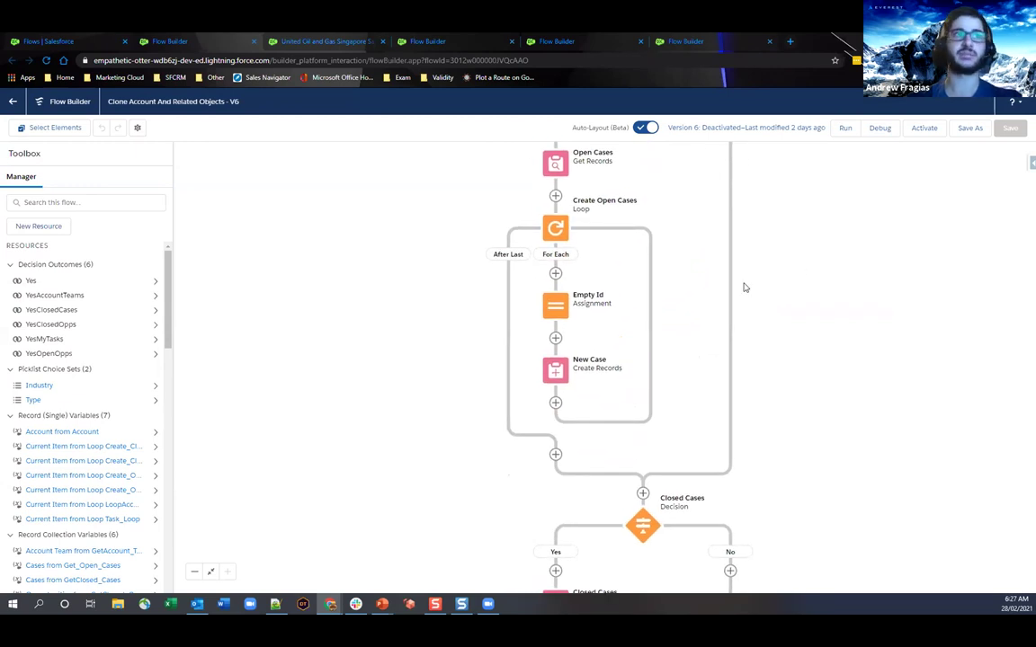
left_click_drag(789, 243, 780, 497)
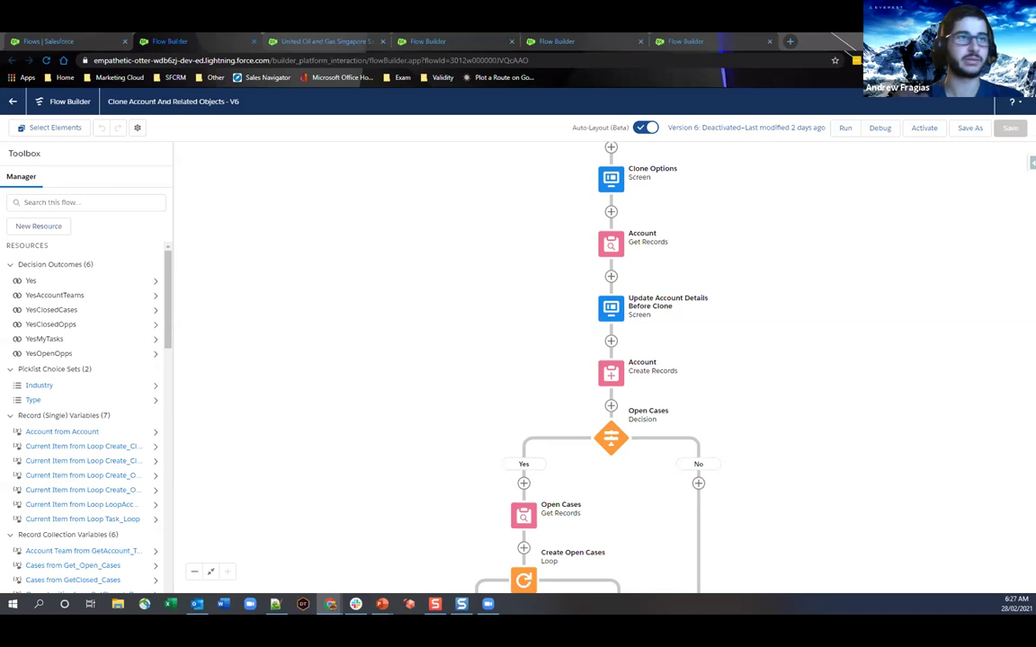
scroll(855, 270, "up", 3)
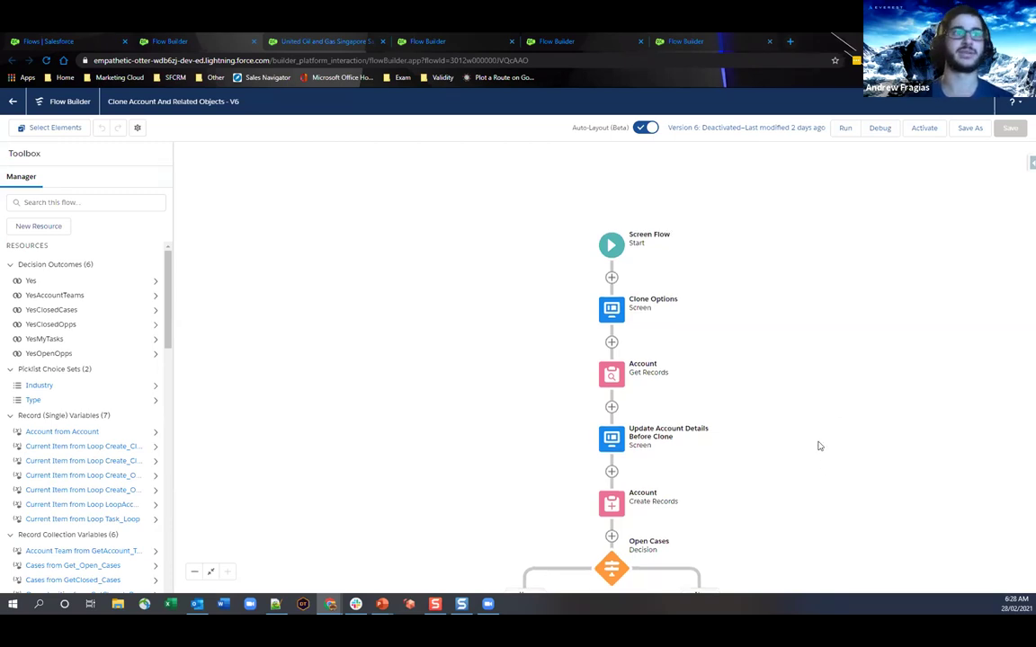
scroll(822, 359, "down", 3)
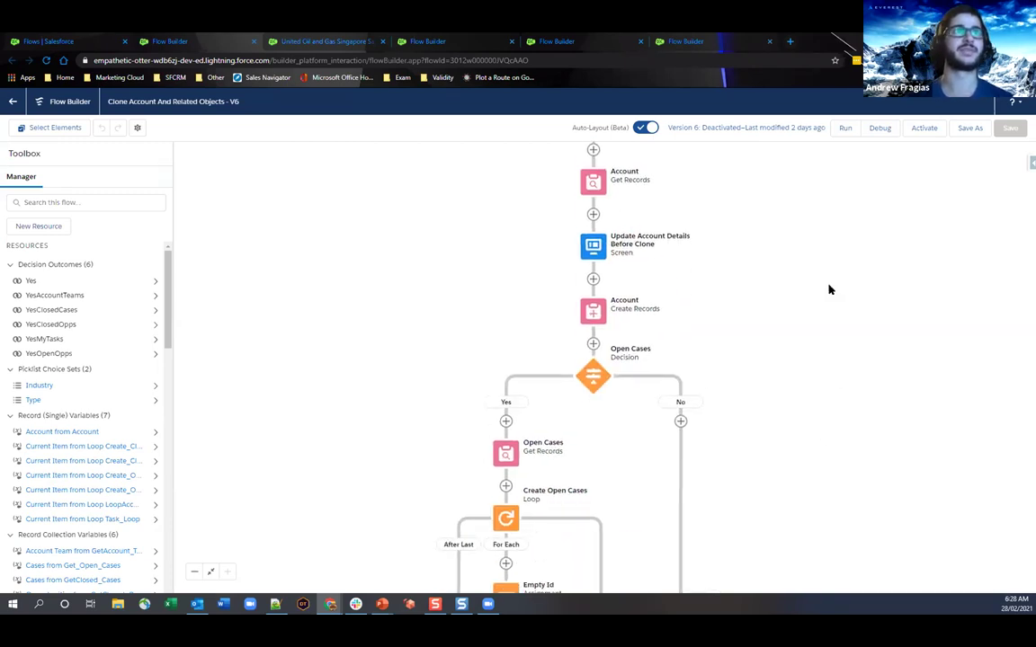
left_click(593, 246)
left_click(598, 343)
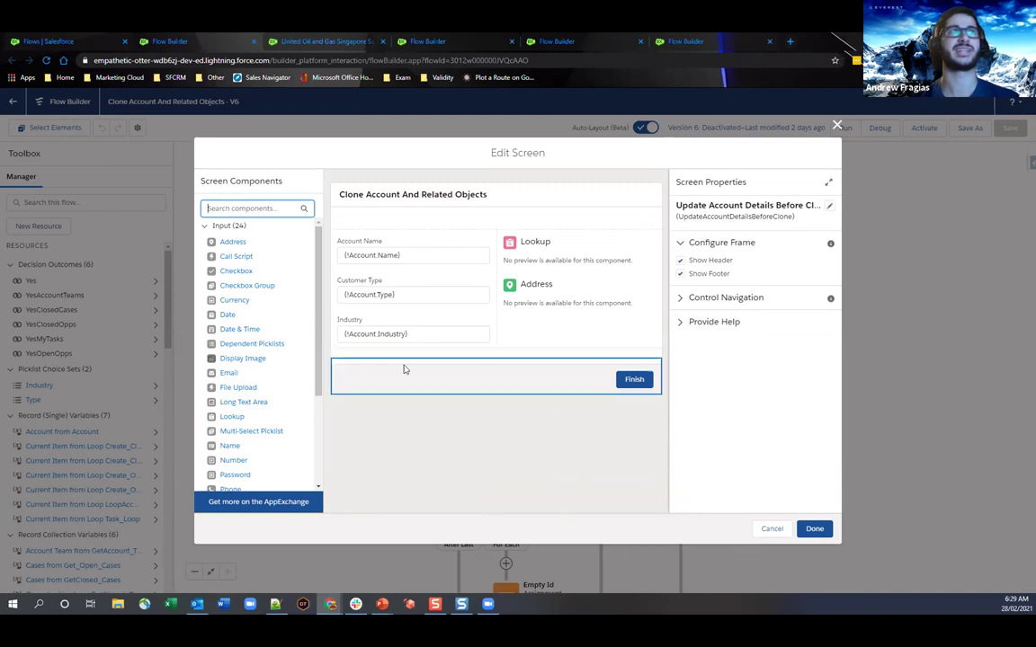
Add an empty Section (Beta) component below the account details section, and delete it again
scroll(261, 436, "down", 3)
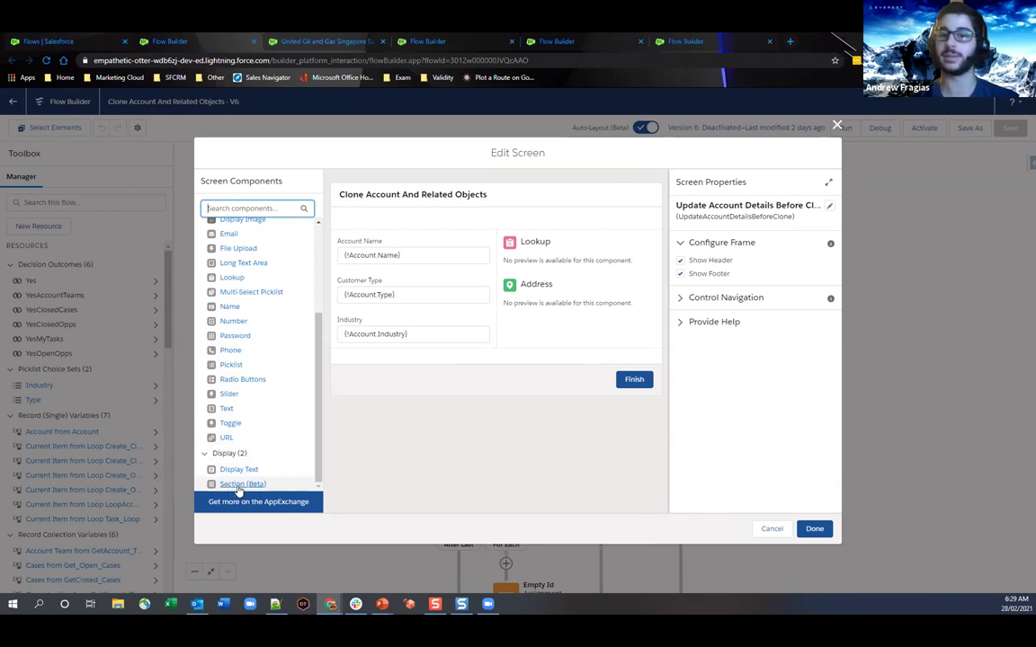
left_click_drag(234, 485, 422, 357)
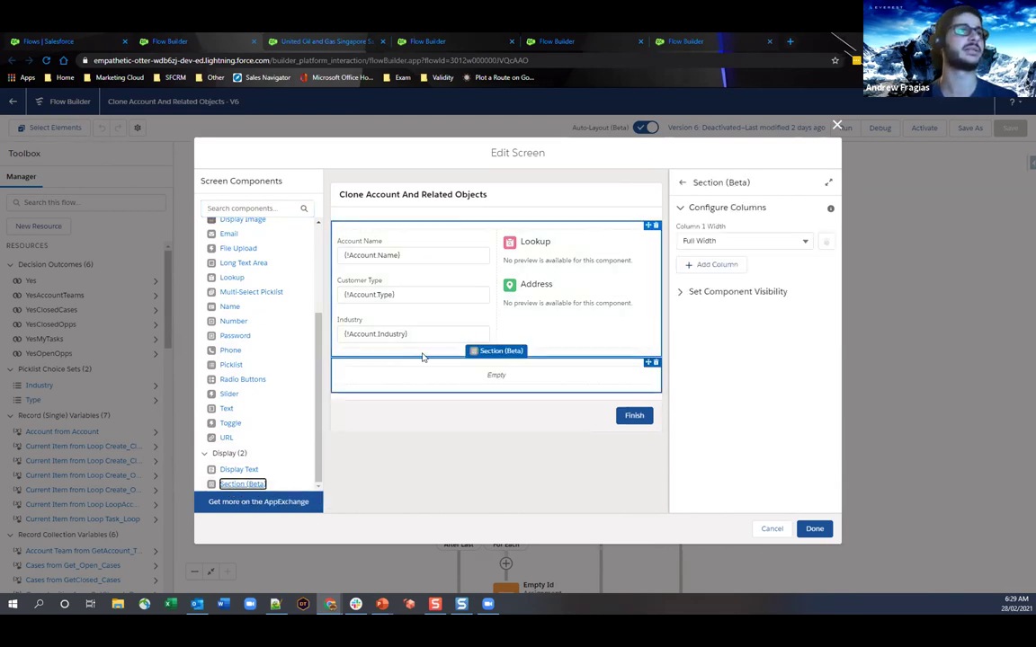
left_click(654, 362)
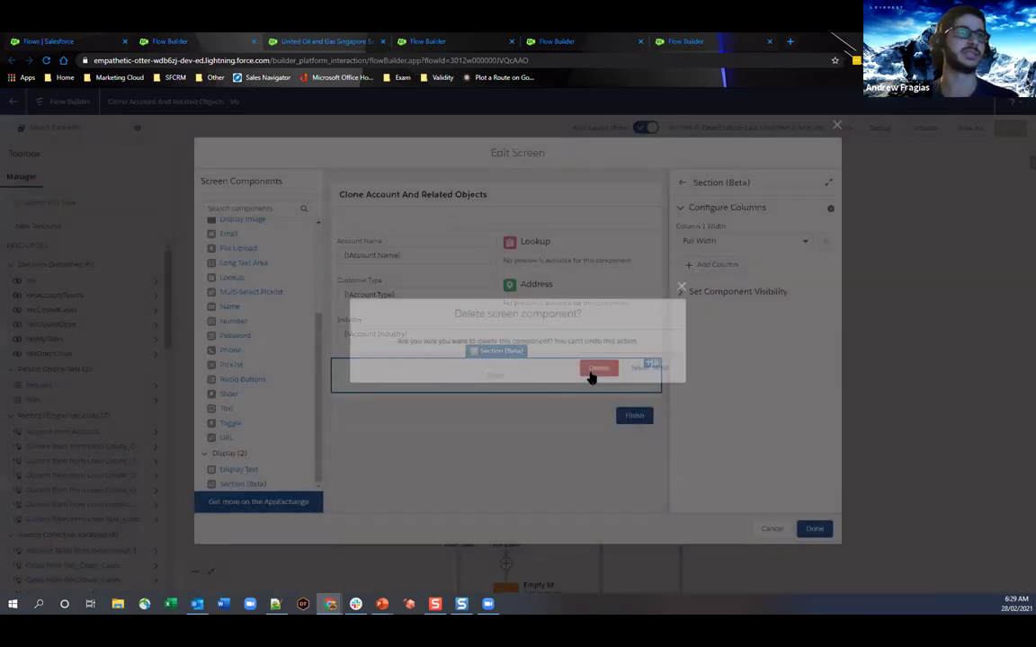
left_click(598, 369)
Add a third and a fourth column to the account details section, and delete both added columns
left_click(550, 336)
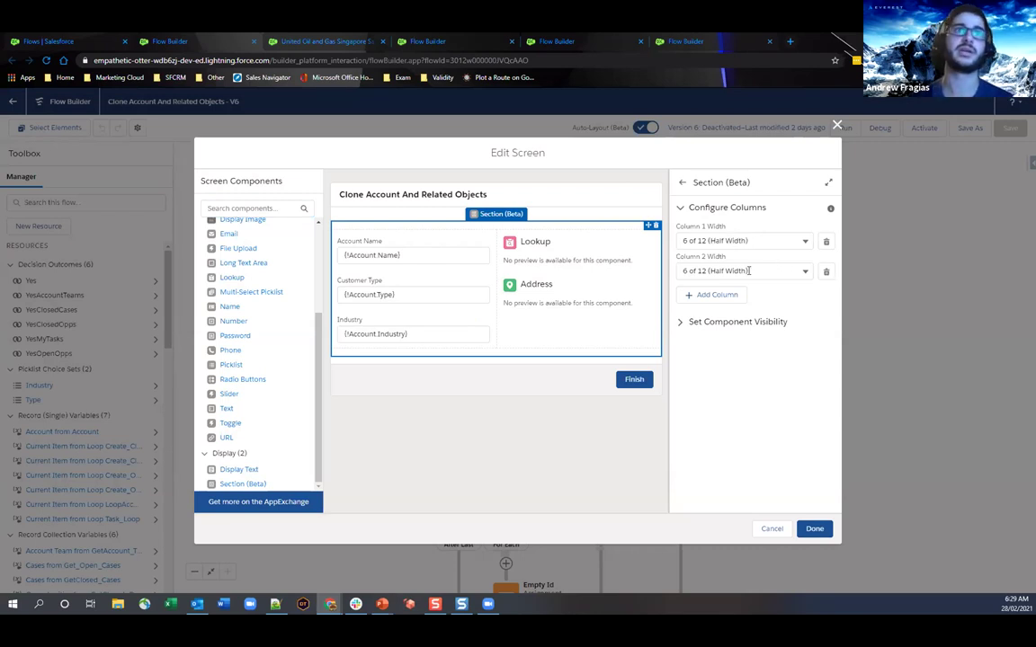
left_click(733, 296)
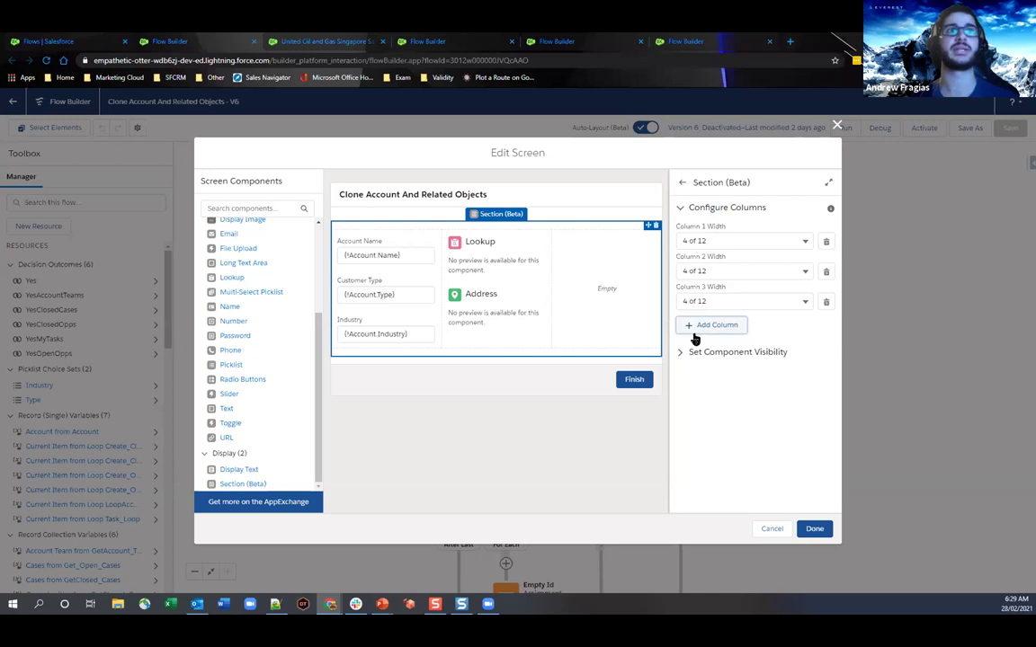
left_click(710, 326)
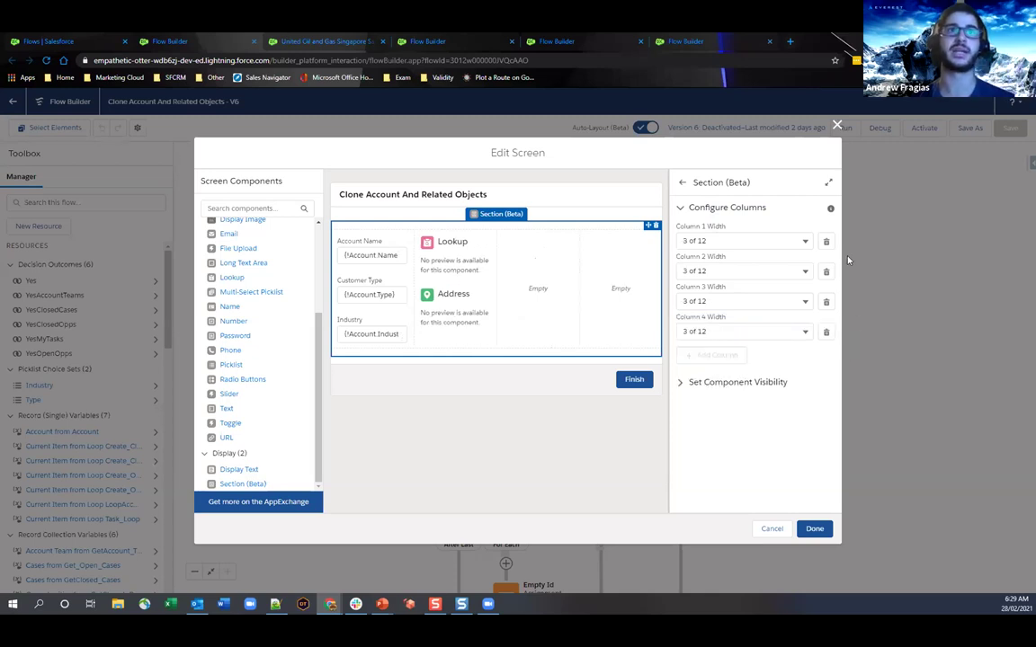
left_click(827, 302)
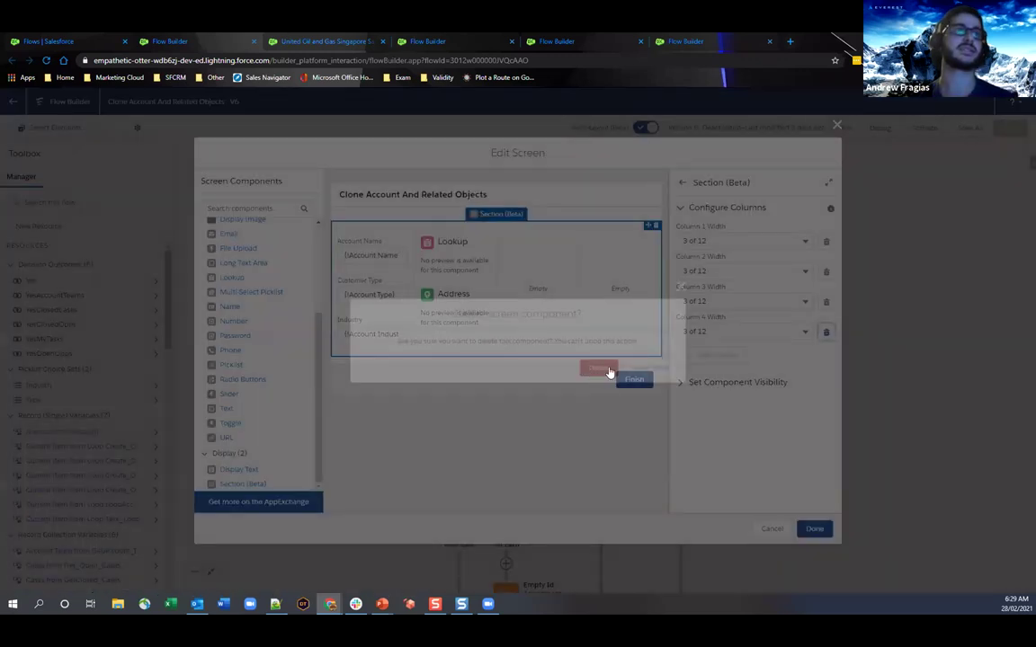
left_click(599, 369)
left_click(826, 302)
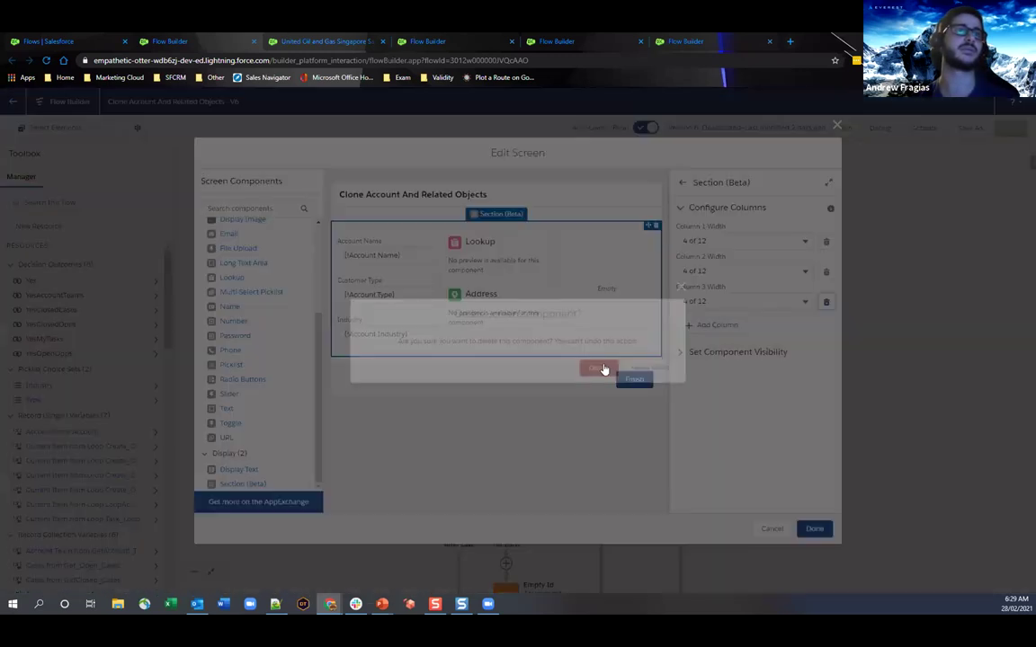
left_click(601, 369)
Try a Column 1 Width of 10 of 12 in the account details section, and restore it to 6 of 12 (Half Width)
left_click(764, 241)
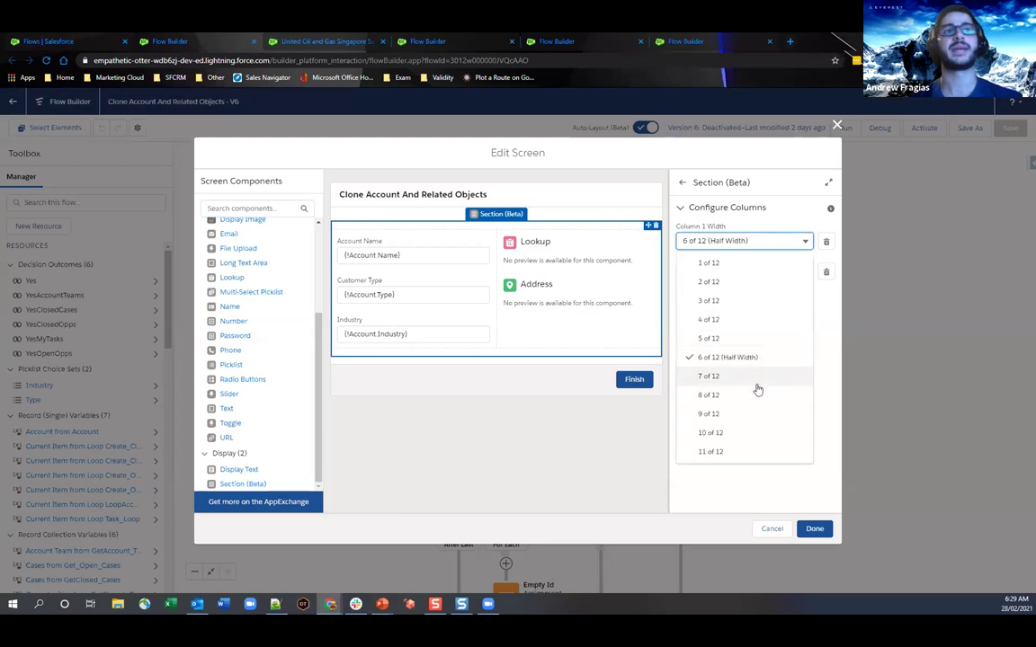
left_click(762, 433)
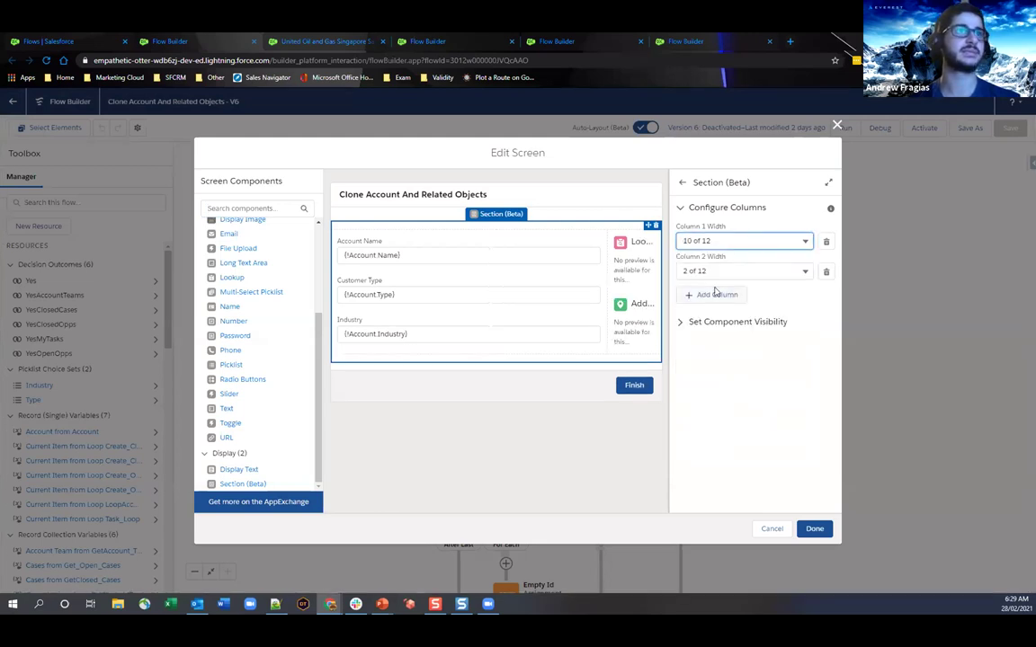
left_click(720, 241)
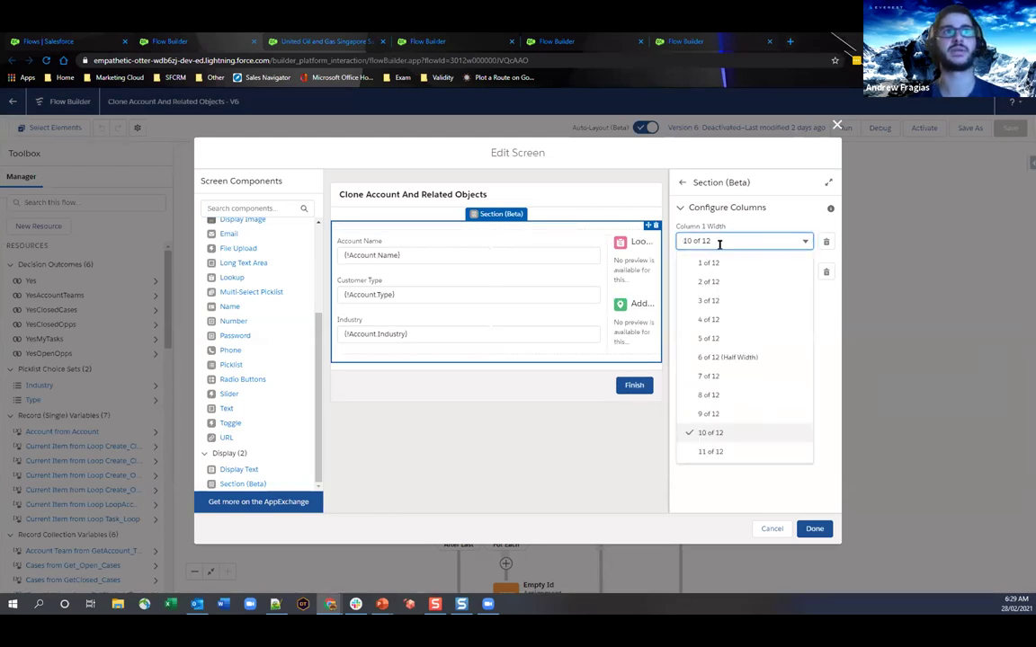
left_click(765, 362)
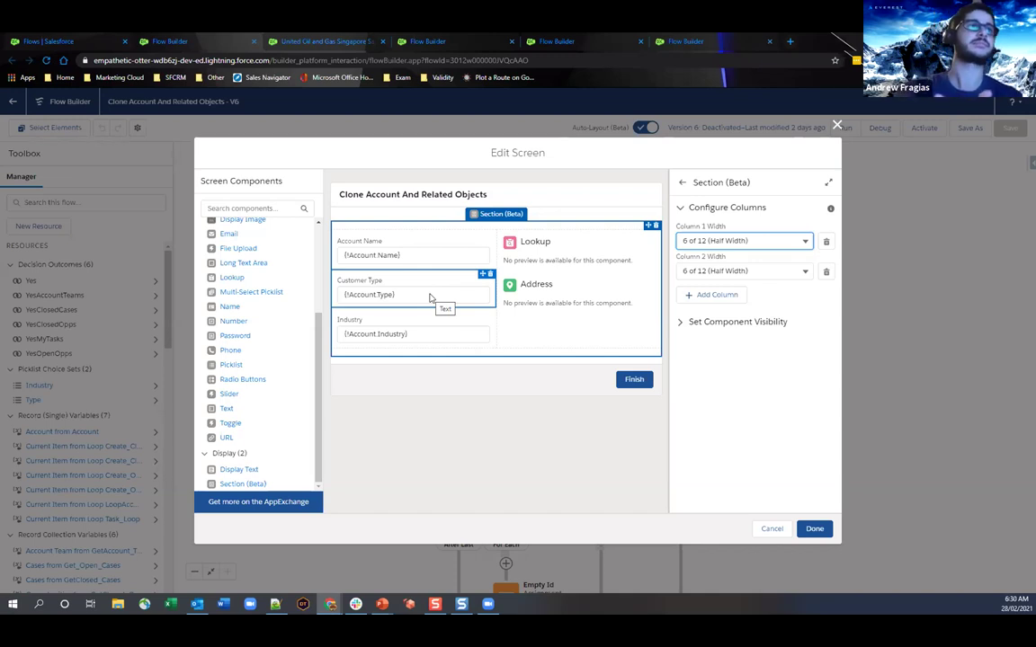
Review the Account Name text component's label, API name and default value, and close the screen editor without saving
left_click(457, 254)
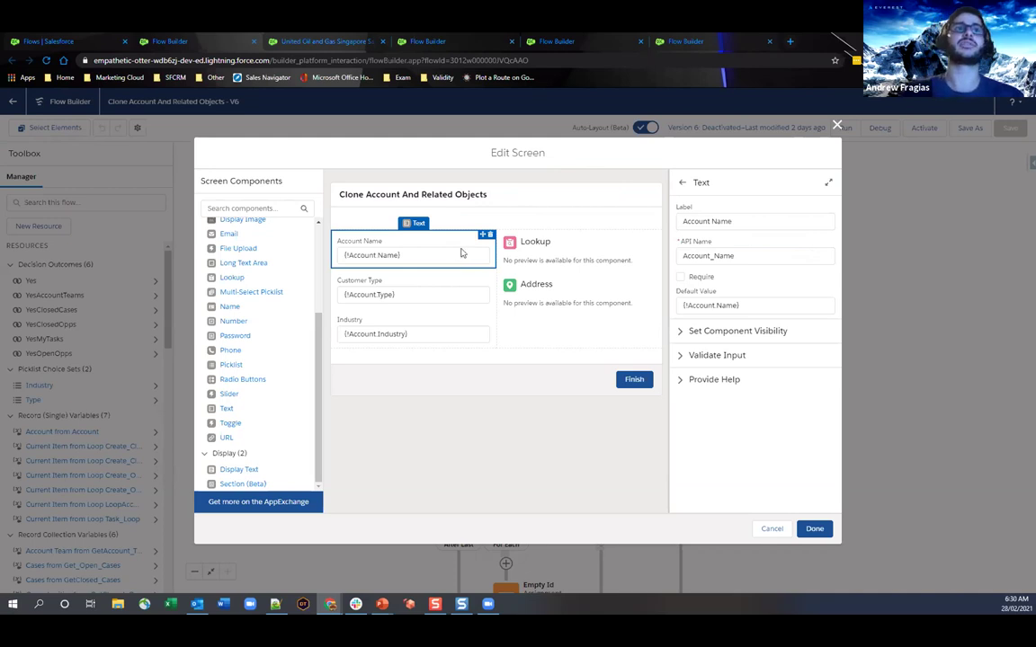
left_click(837, 126)
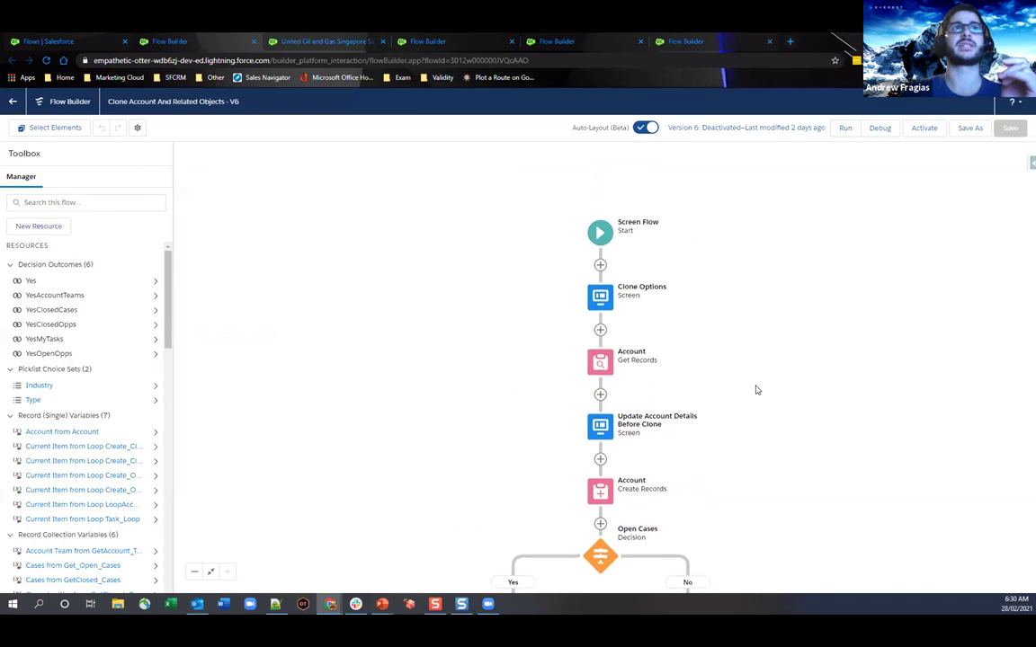
left_click_drag(756, 389, 762, 355)
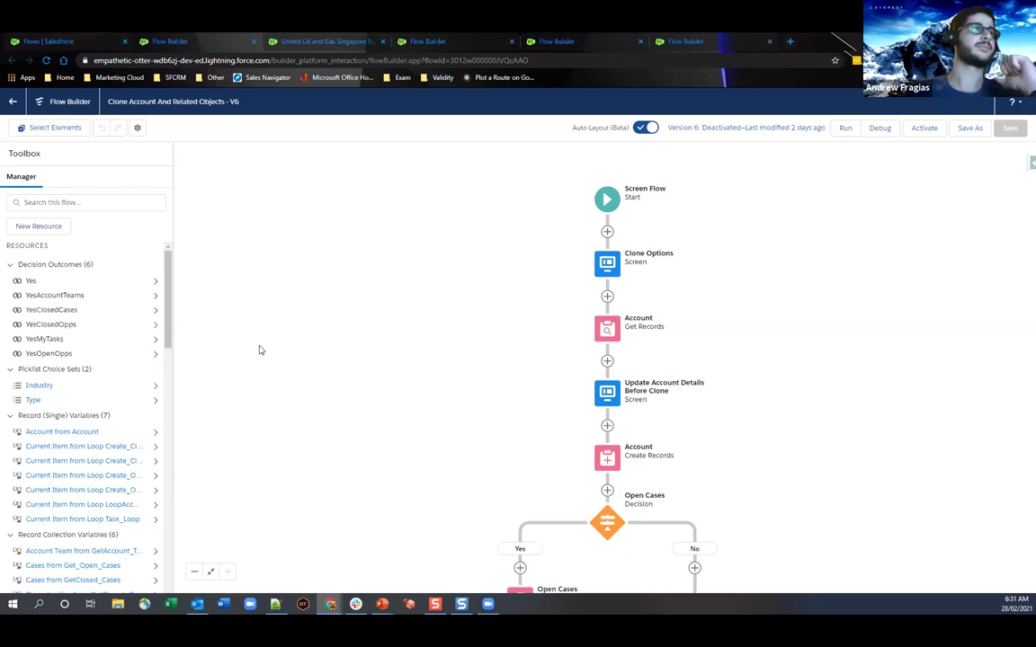
Find the recordId variable among the flow's resources, review its data type and input availability, and cancel editing
left_click(82, 202)
left_click_drag(168, 270, 159, 370)
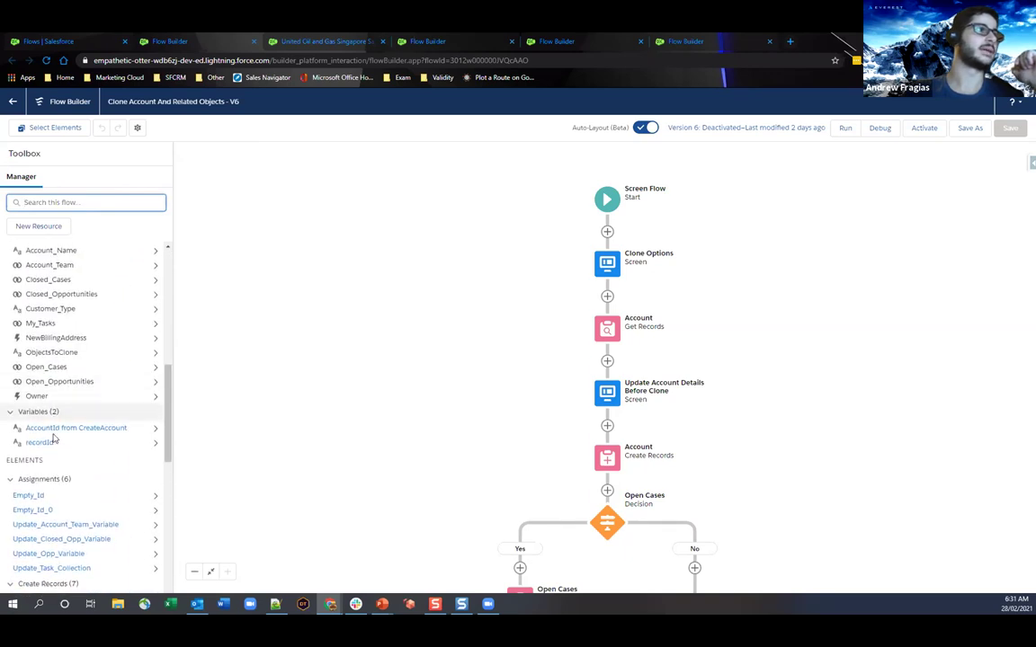
left_click(45, 444)
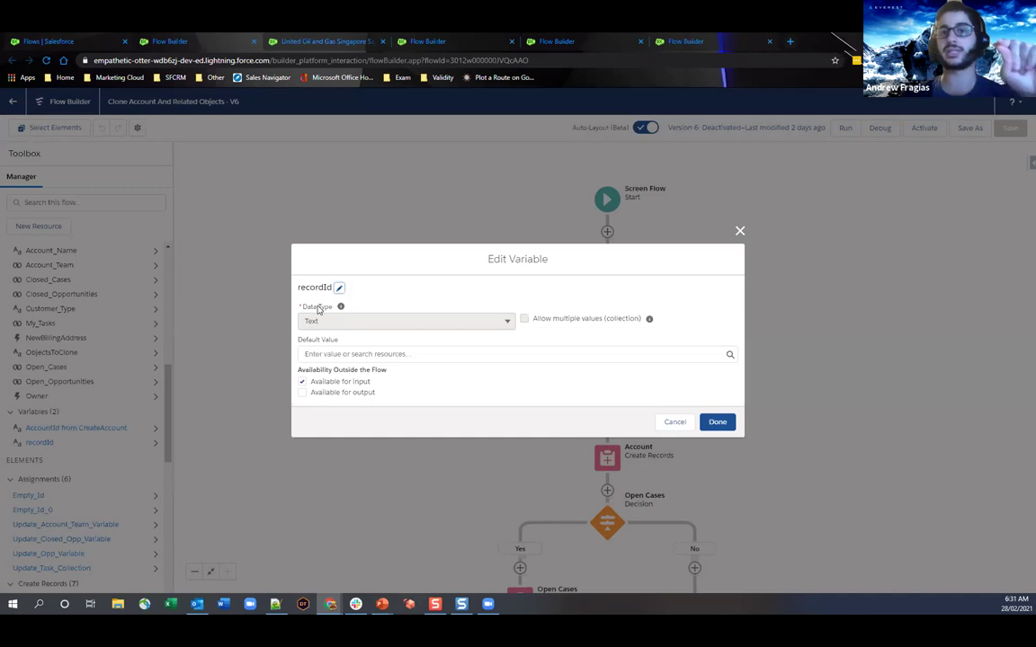
left_click(675, 423)
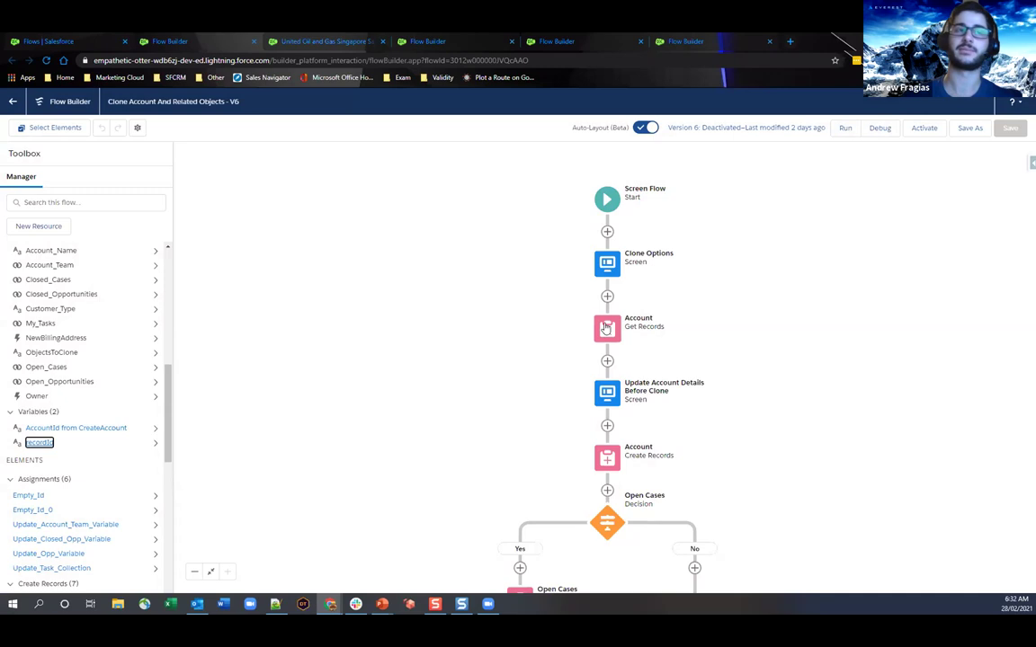
Open the Account Get Records element, review its Id filter and record storage options, and finish editing
left_click(611, 325)
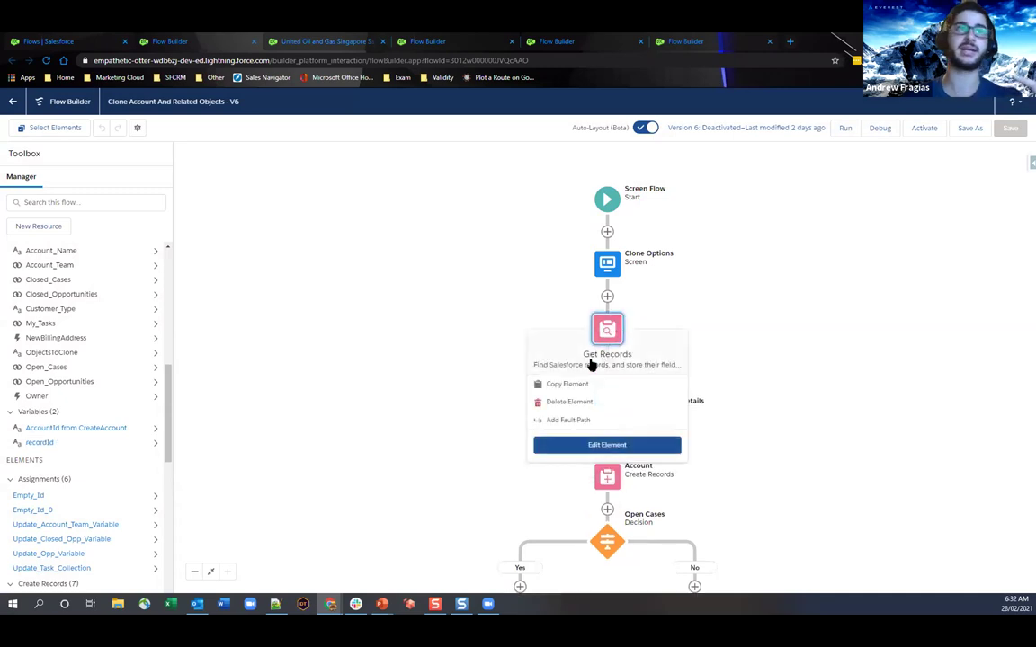
left_click(591, 444)
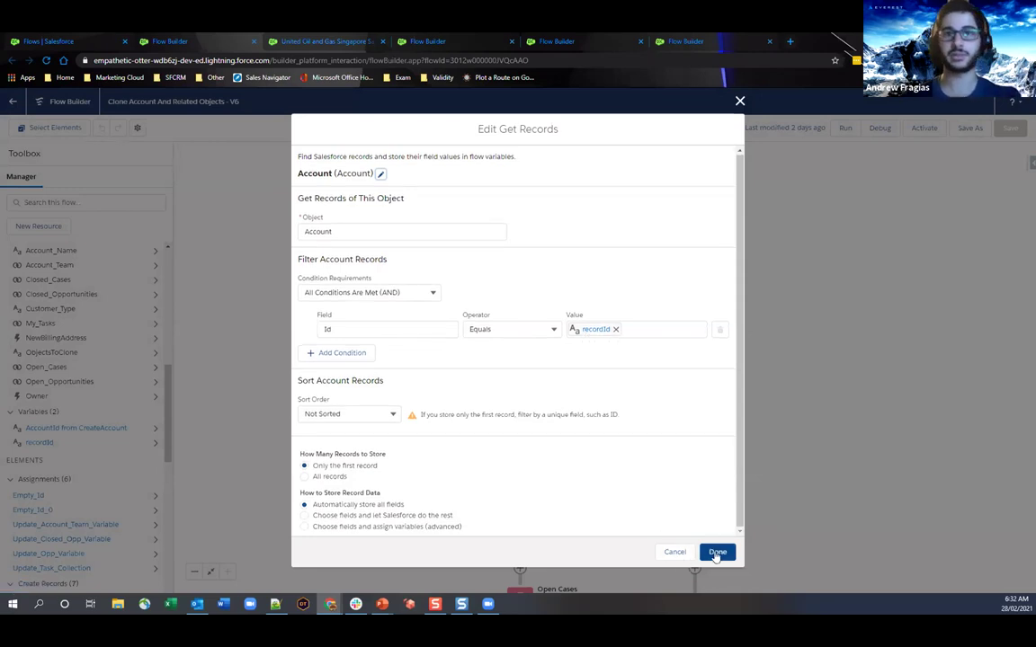
left_click(717, 552)
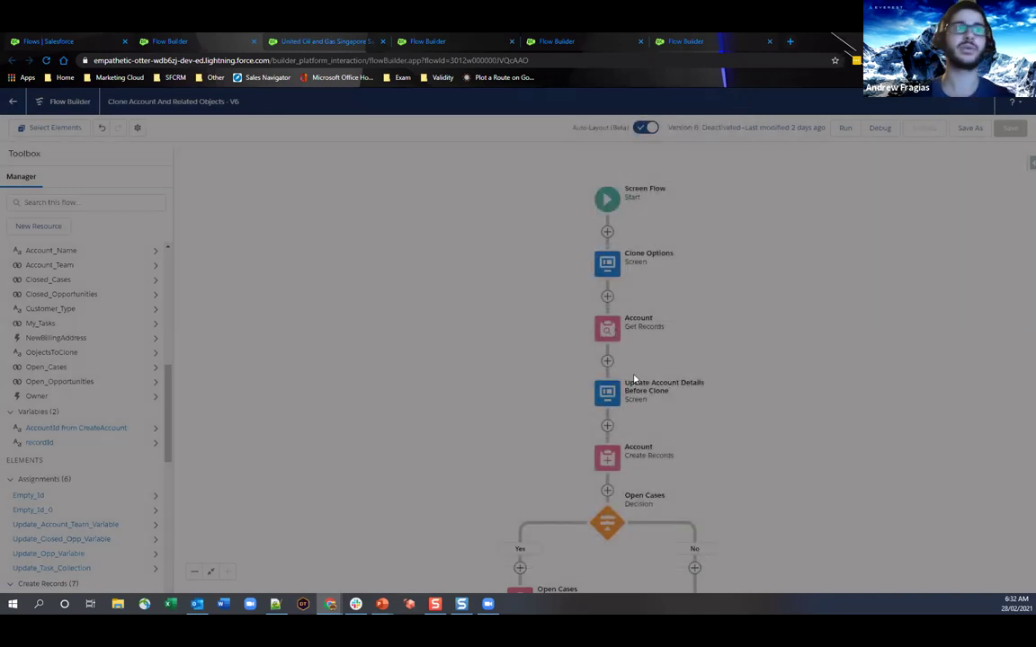
Reopen the Update Account Details Before Clone screen, check its default values from the Account record, and close it
left_click(605, 400)
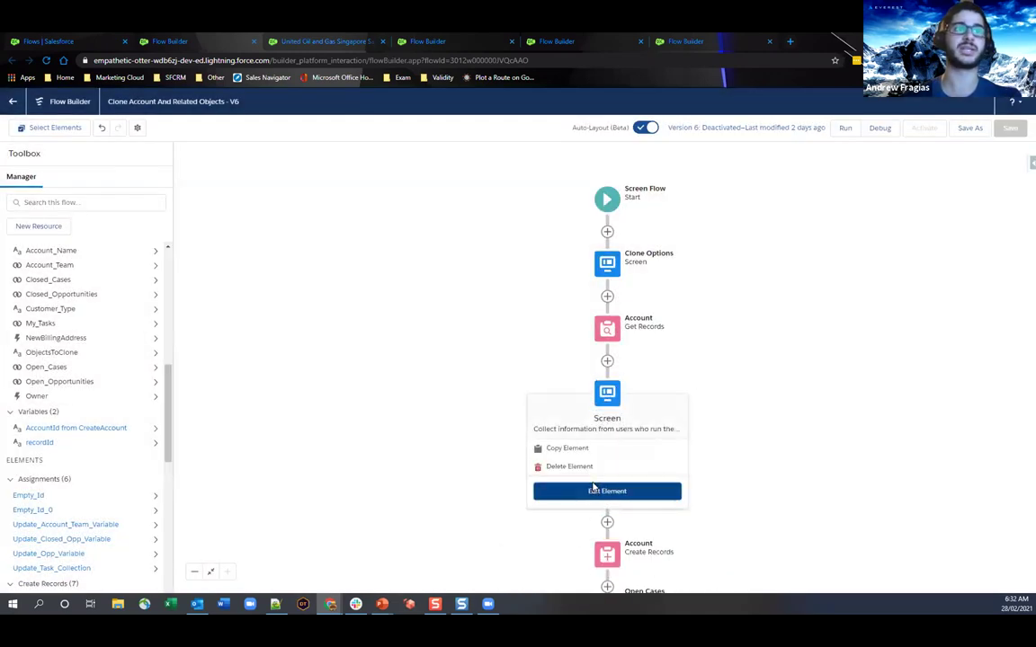
left_click(602, 491)
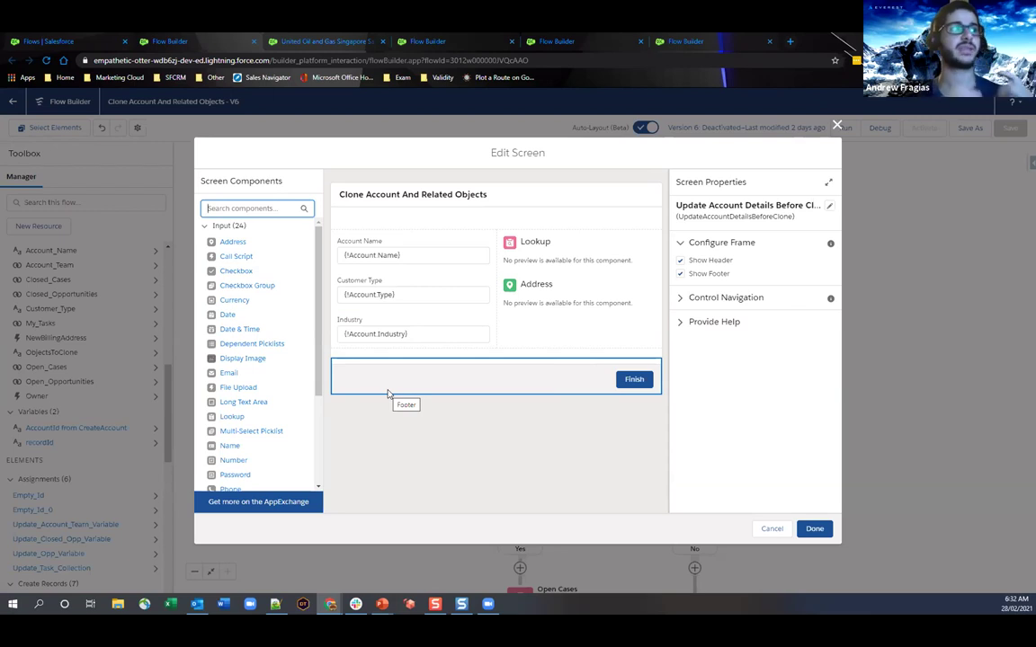
left_click(836, 125)
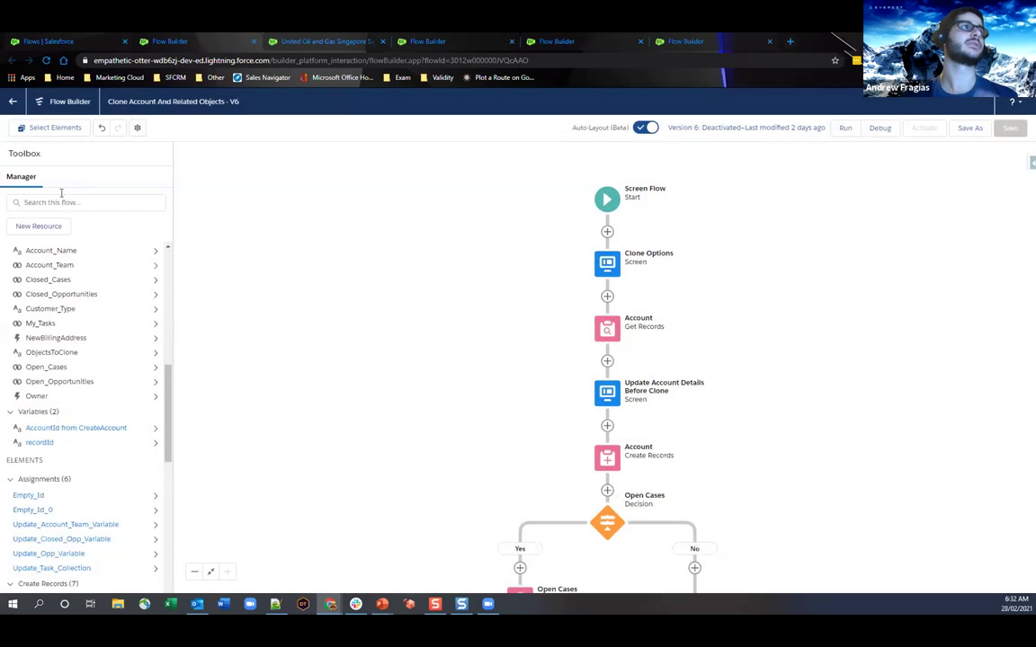
Fill in a new Text variable resource with API name recordId, make it available for input, and cancel its creation
left_click(45, 225)
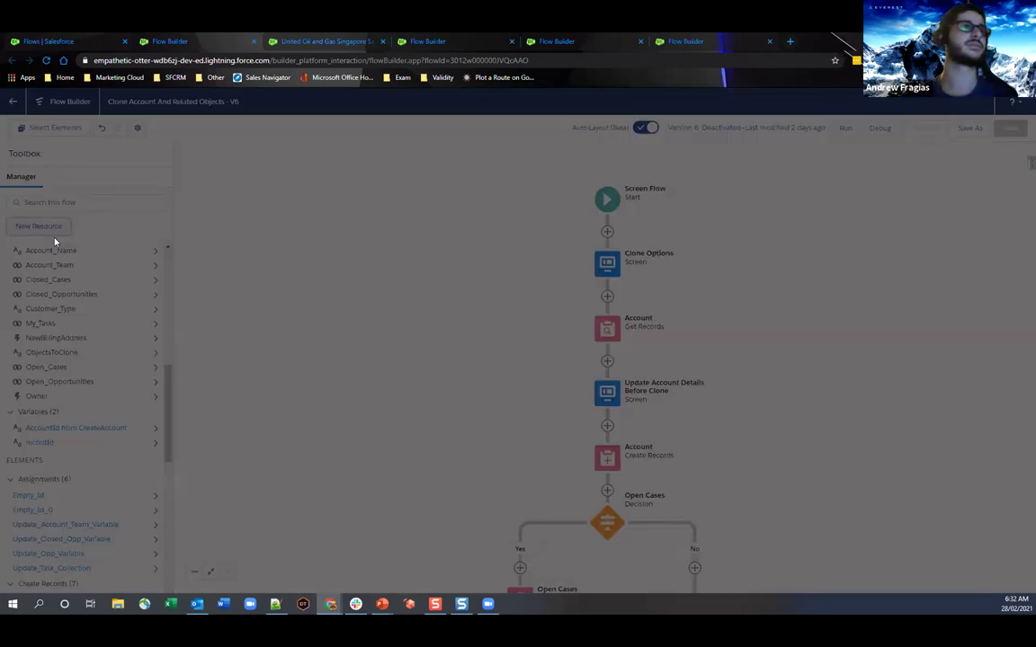
left_click(313, 305)
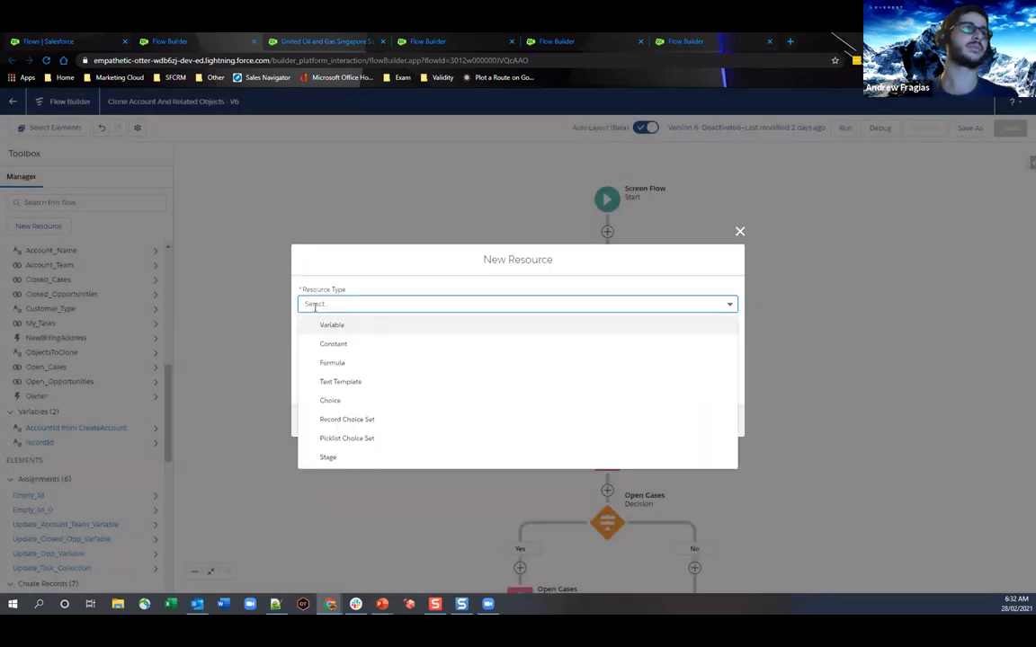
left_click(380, 329)
left_click(379, 328)
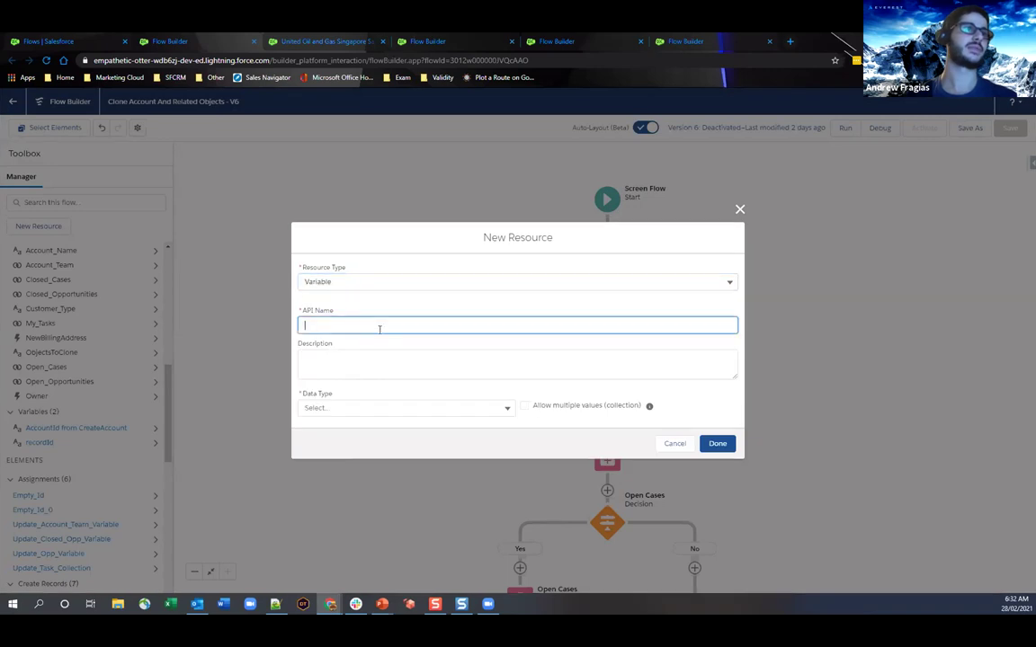
type("reco")
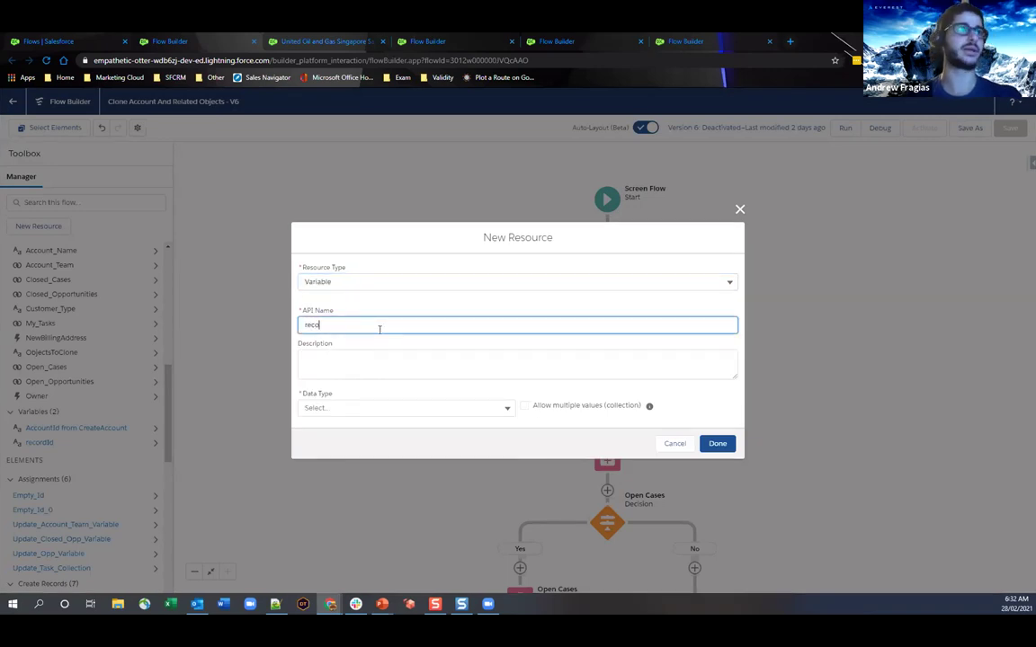
type("rdId")
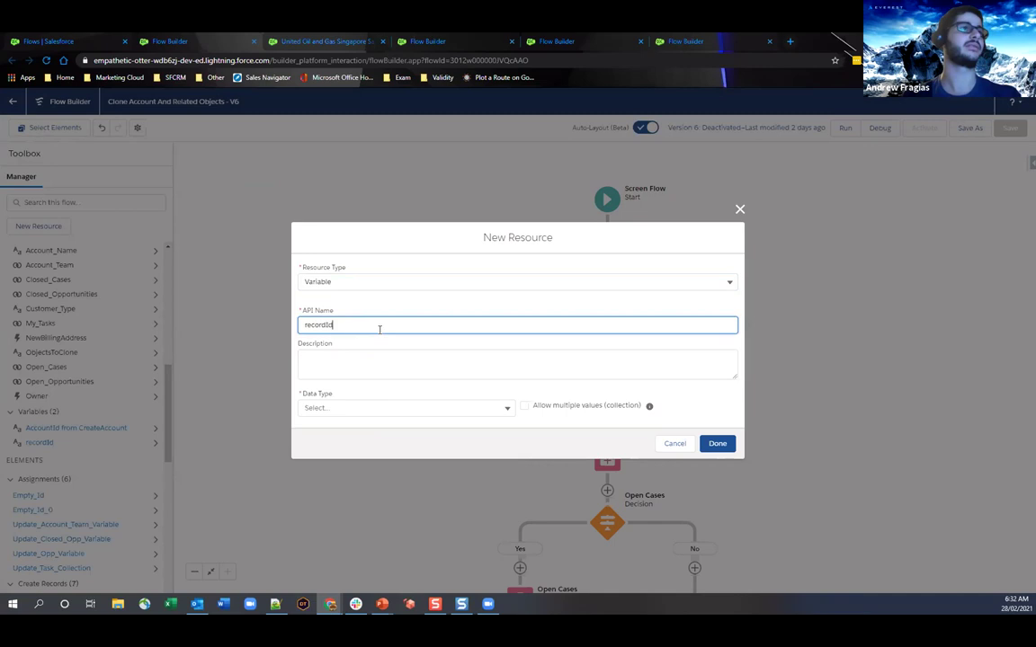
left_click(369, 409)
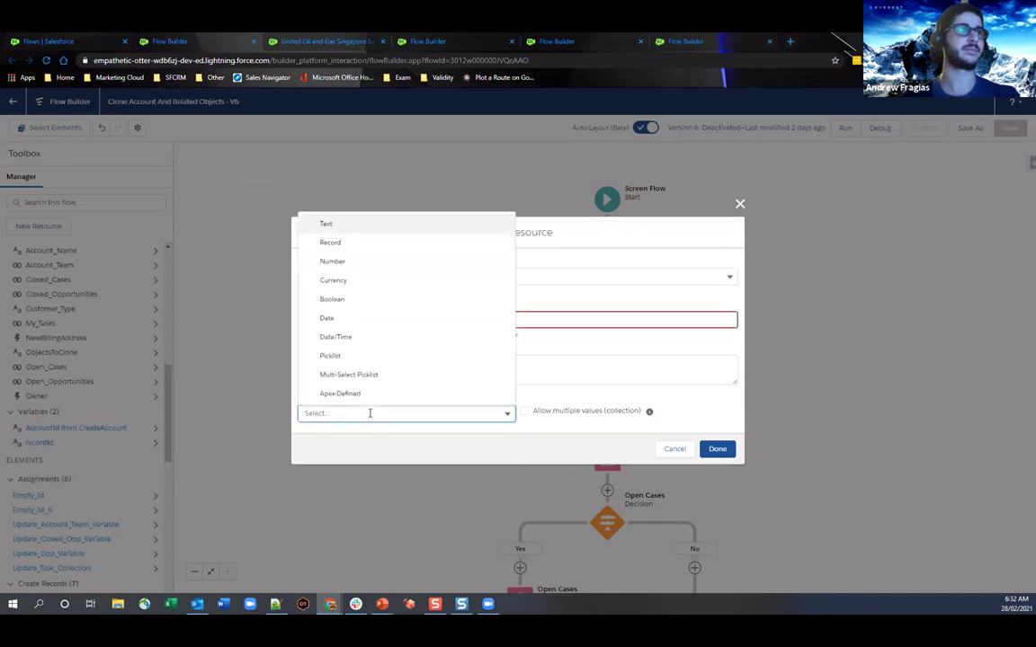
left_click(342, 224)
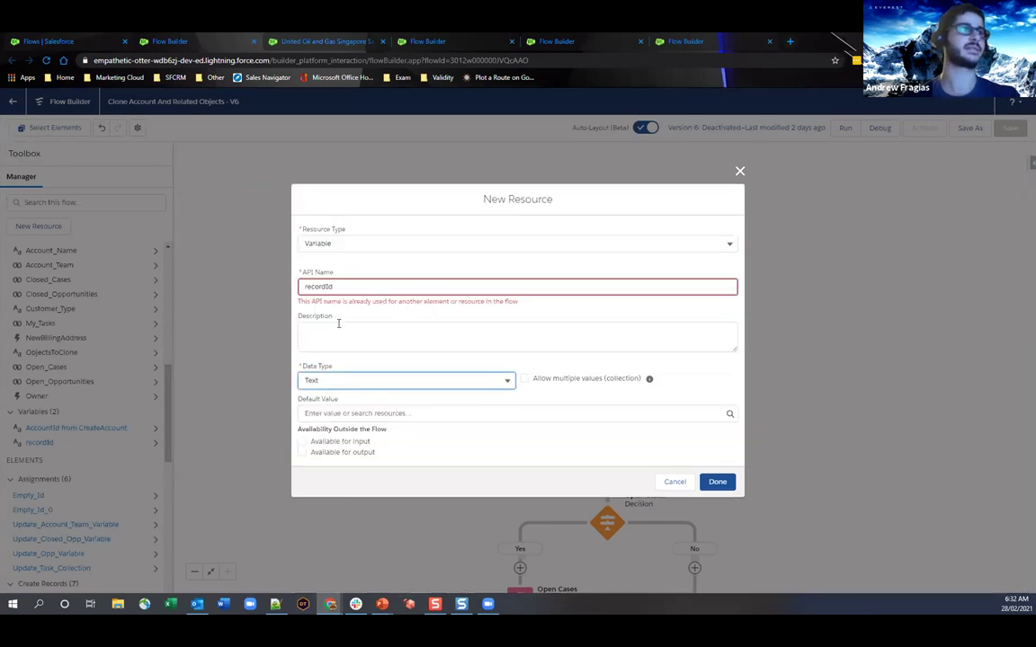
left_click(302, 441)
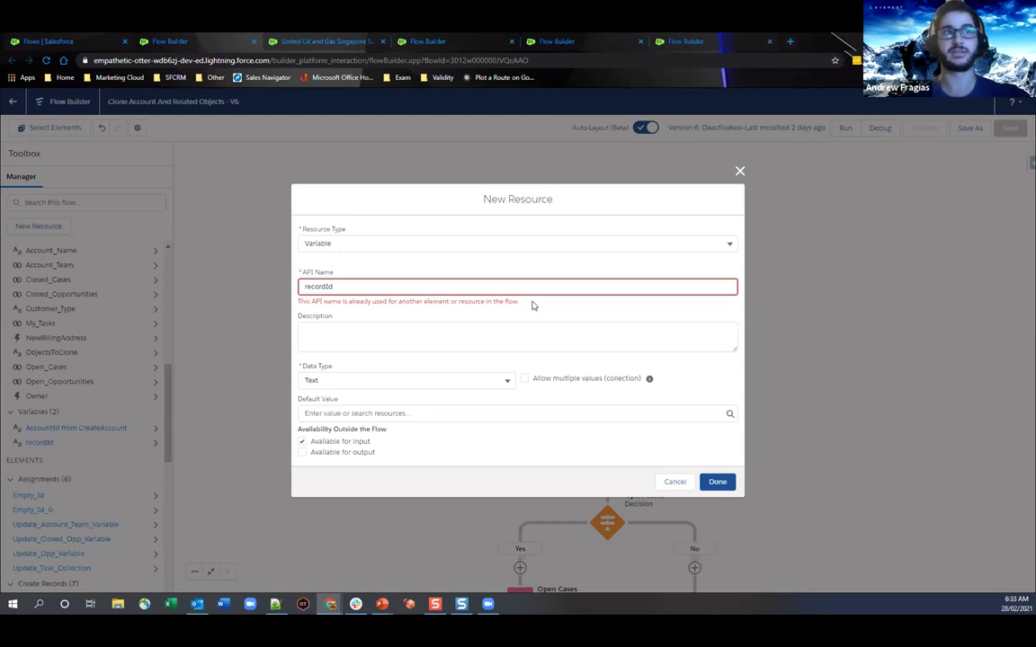
left_click(676, 482)
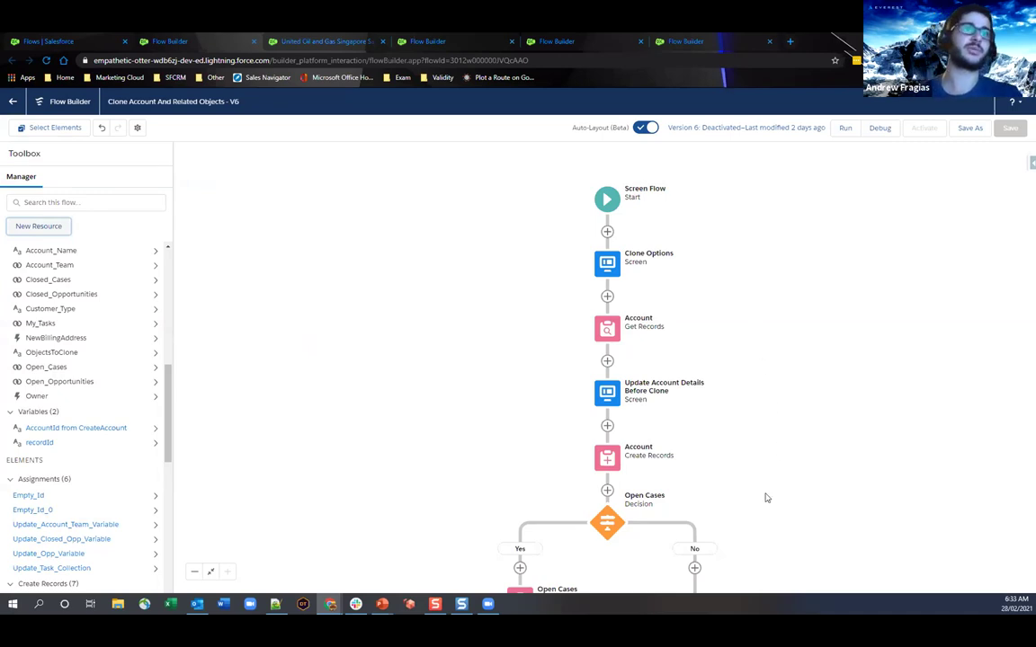
Review the Open Cases Get Records element's filter conditions, sort order choices and record storage options, and cancel editing
left_click_drag(765, 495, 781, 247)
left_click_drag(798, 388, 820, 328)
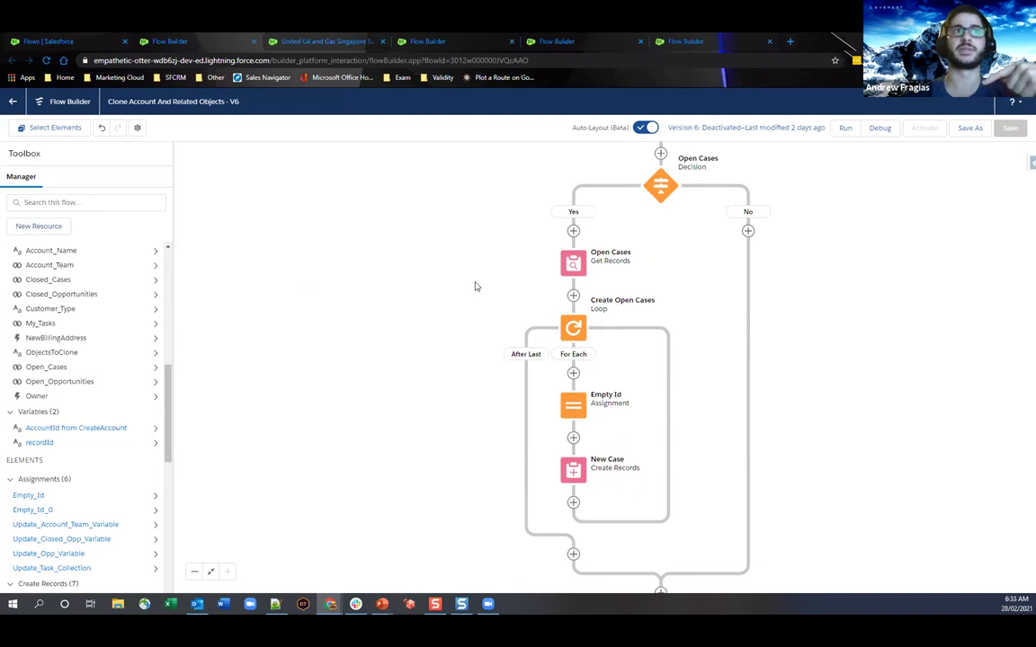
left_click(583, 271)
left_click(547, 375)
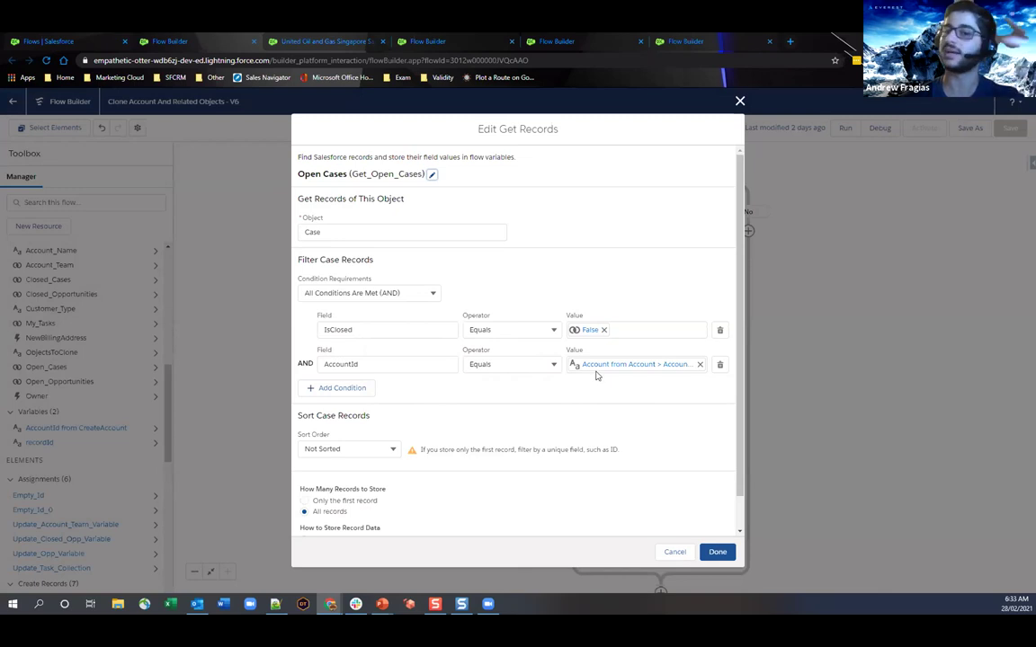
scroll(577, 415, "down", 1)
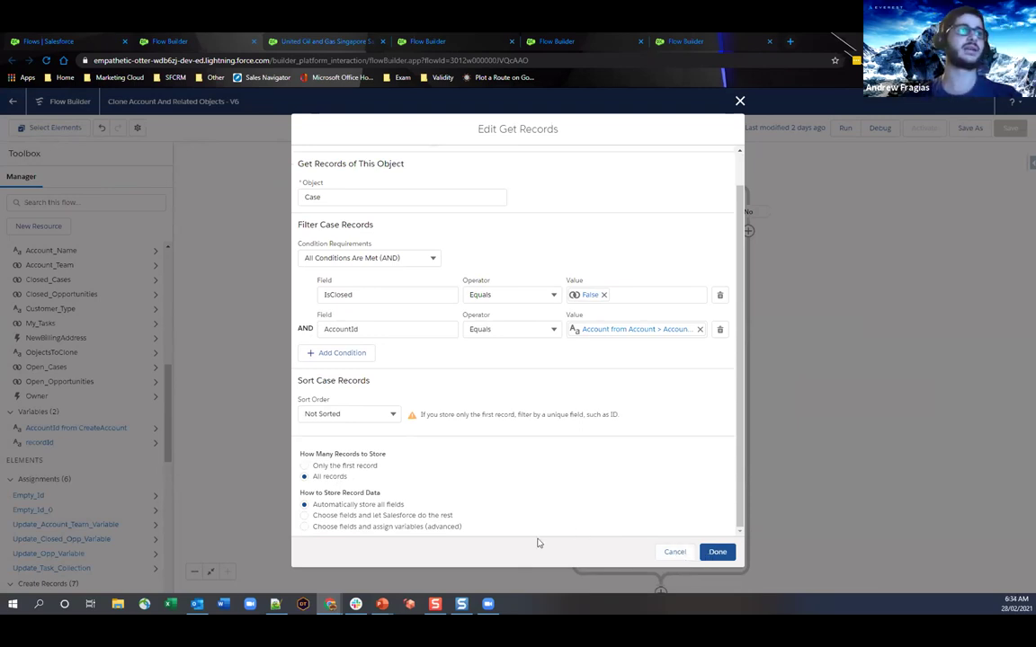
left_click(390, 414)
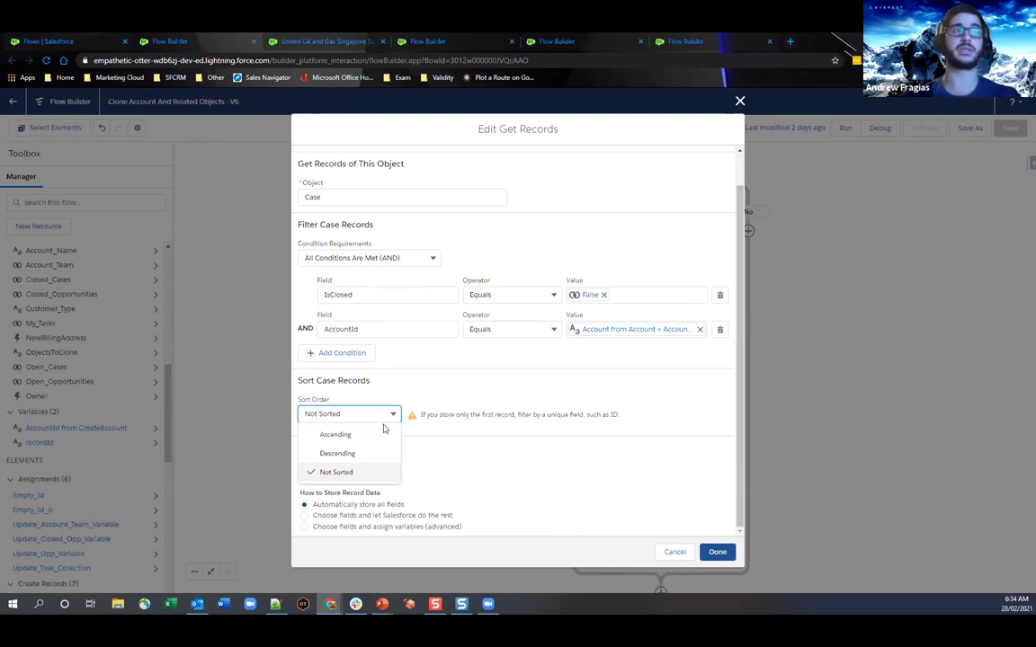
left_click(646, 491)
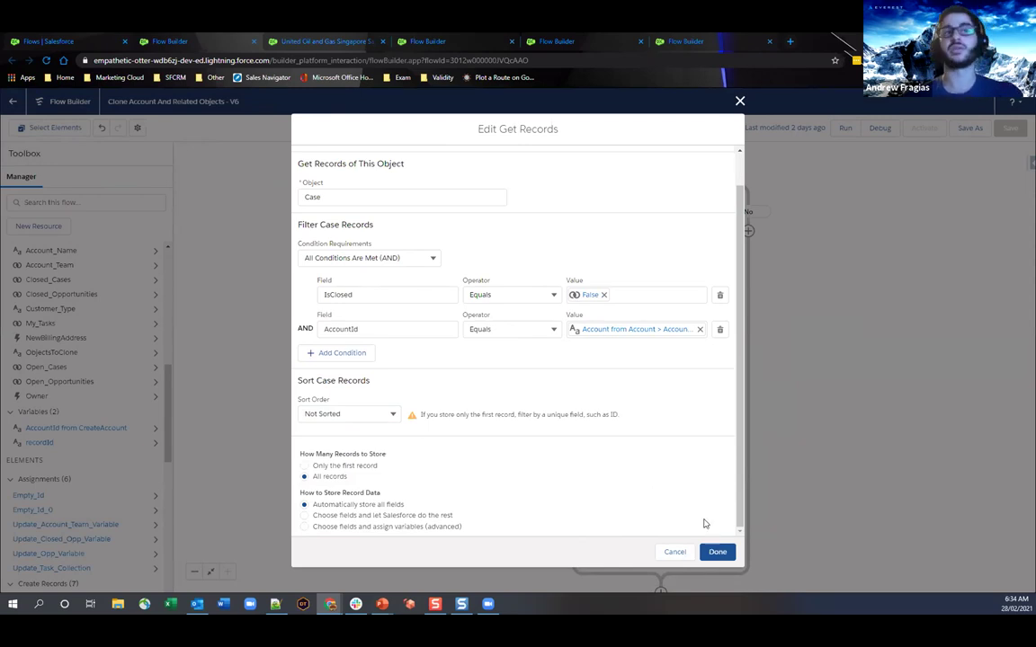
left_click(676, 552)
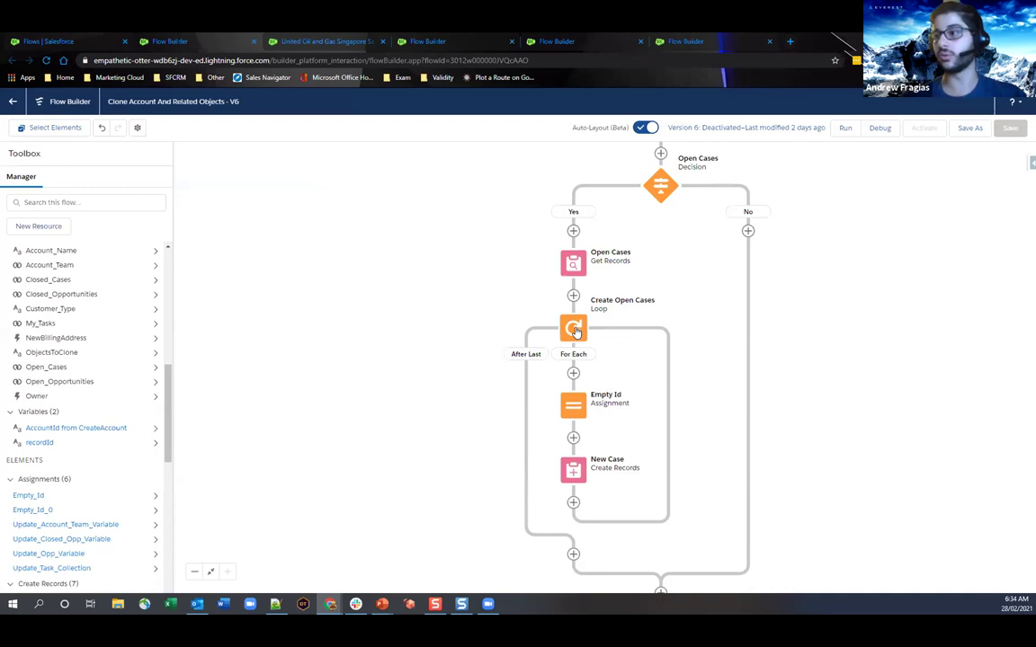
Review how many records the New Case Create Records element creates and which loop record supplies its values, and close it
left_click(573, 470)
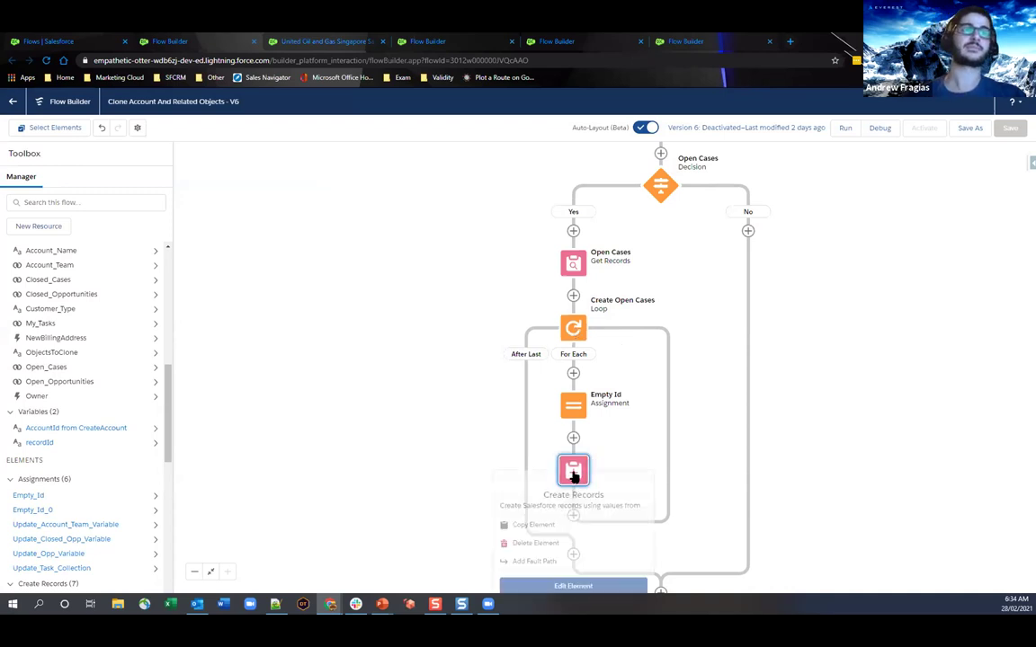
left_click(573, 586)
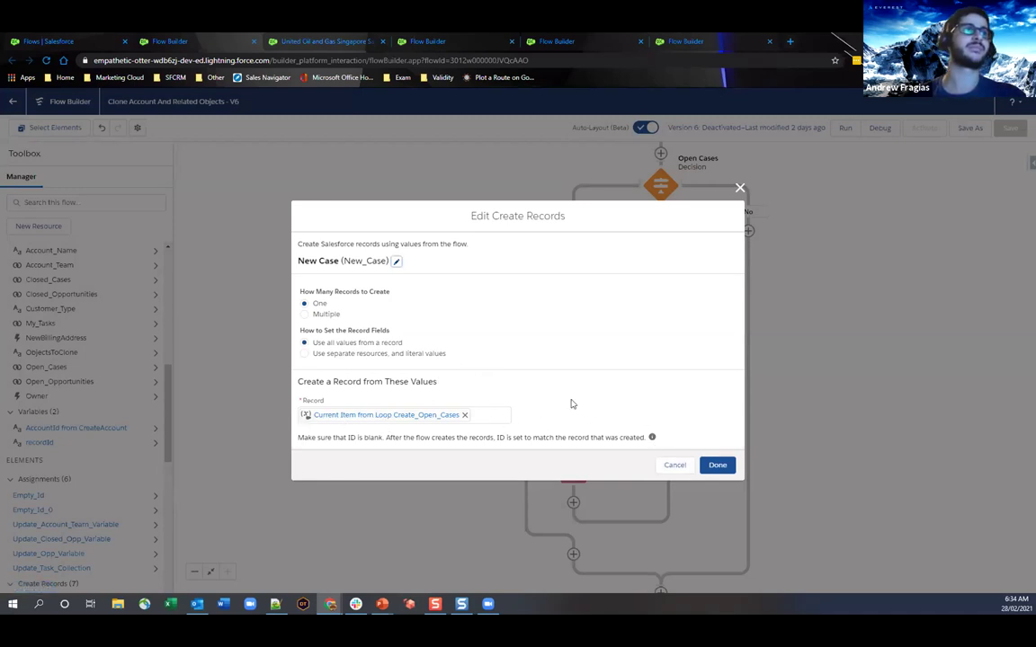
left_click(714, 464)
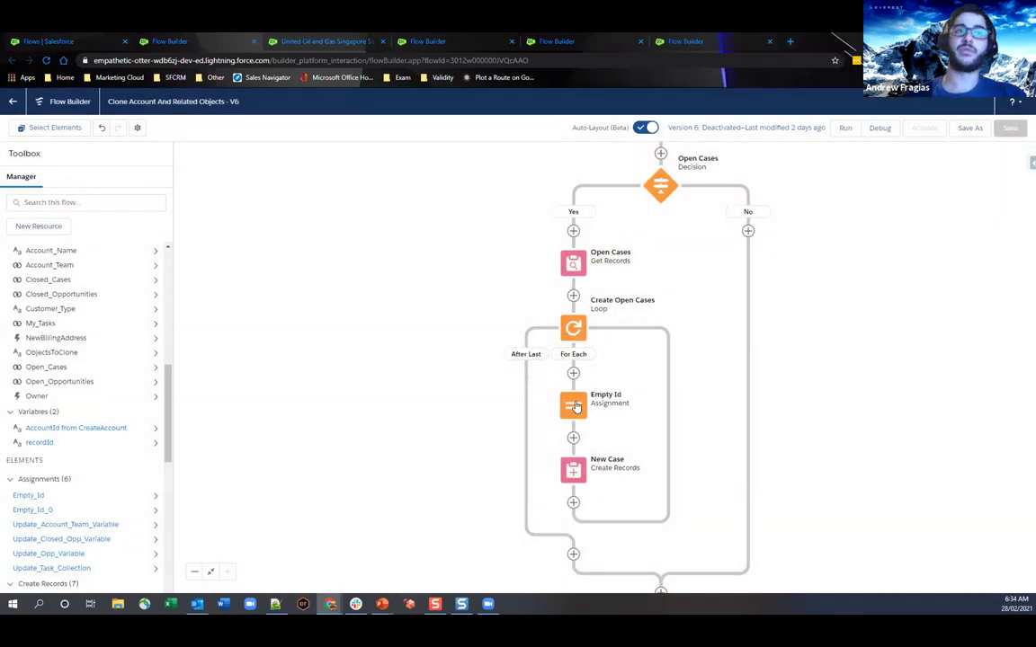
left_click(573, 470)
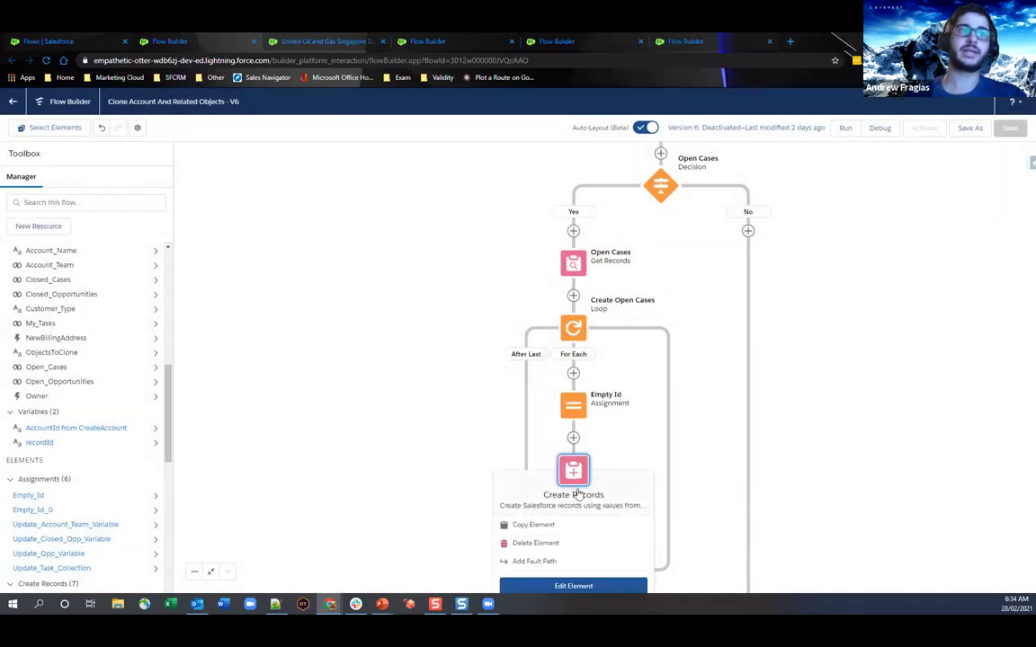
left_click(571, 585)
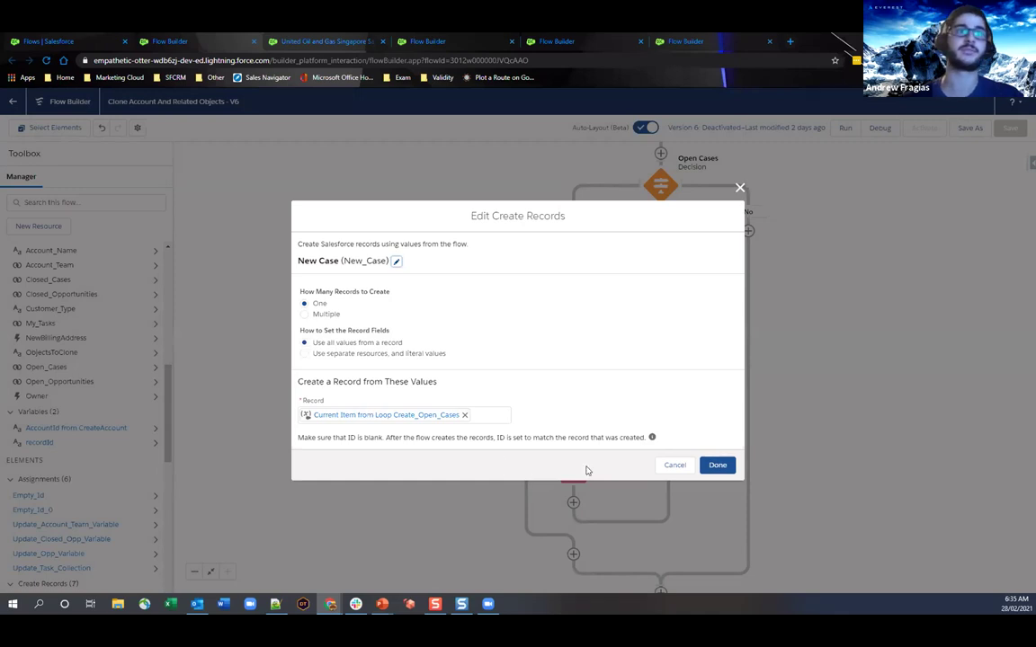
left_click(670, 464)
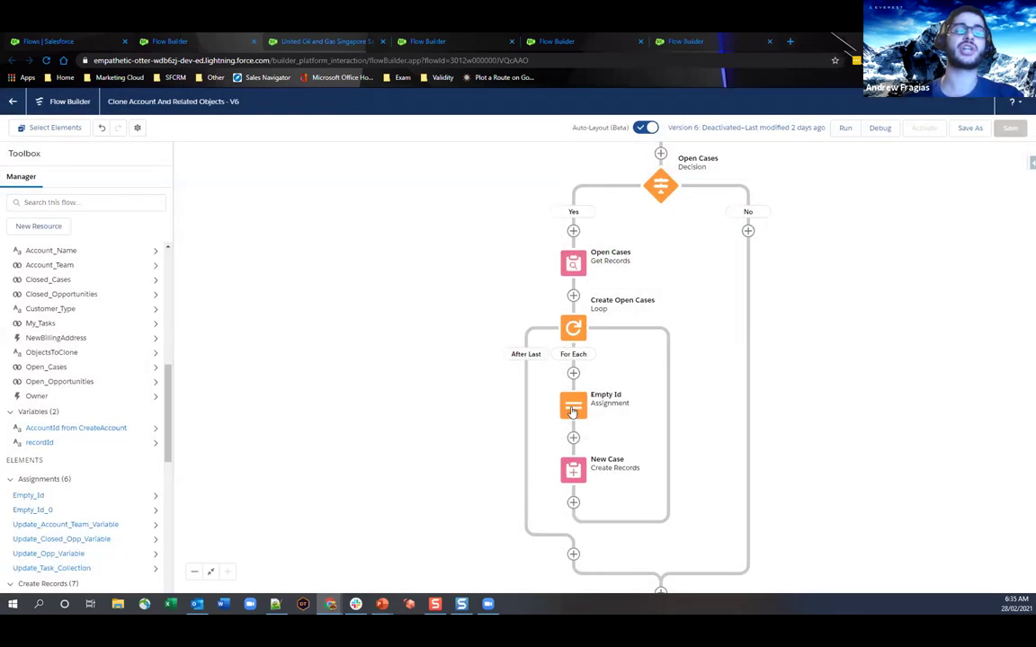
Review the variable assignments in the loop's Empty Id Assignment element and close it without saving
left_click(573, 406)
left_click(585, 412)
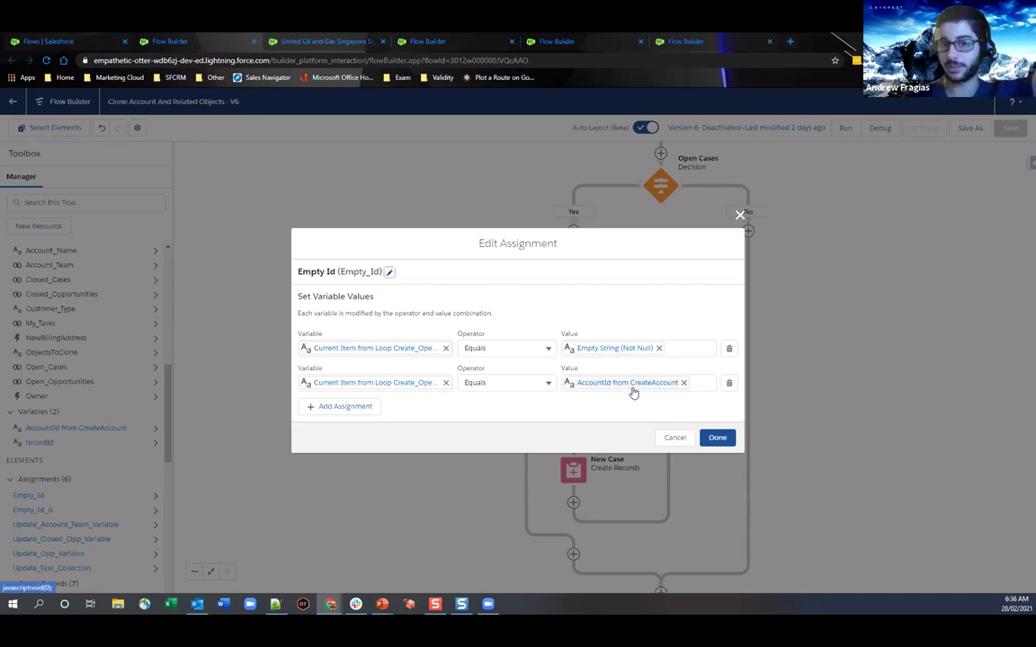
left_click(743, 215)
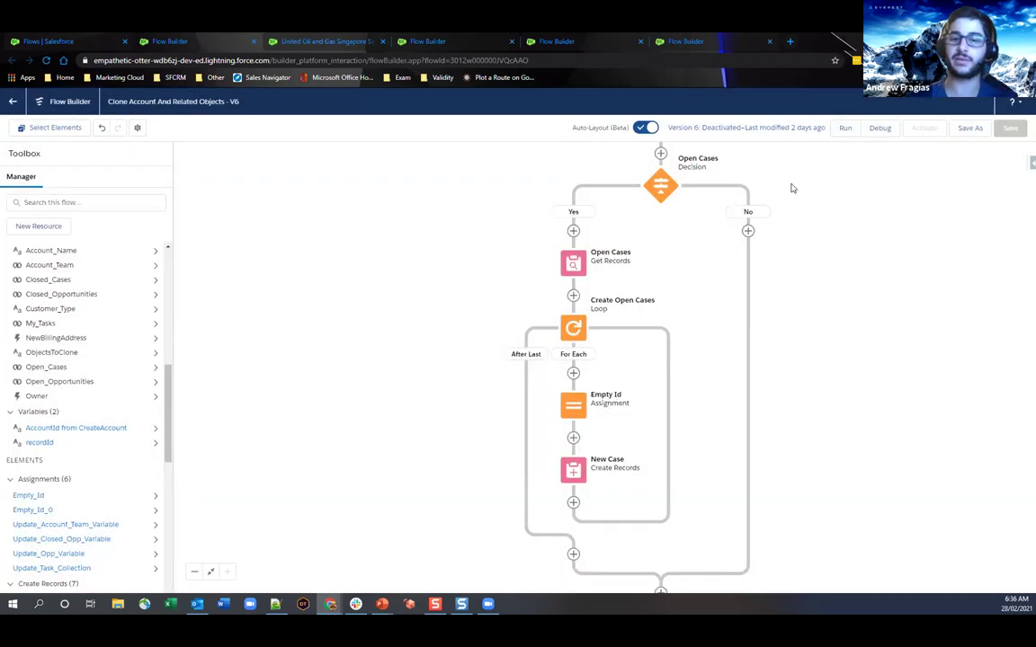